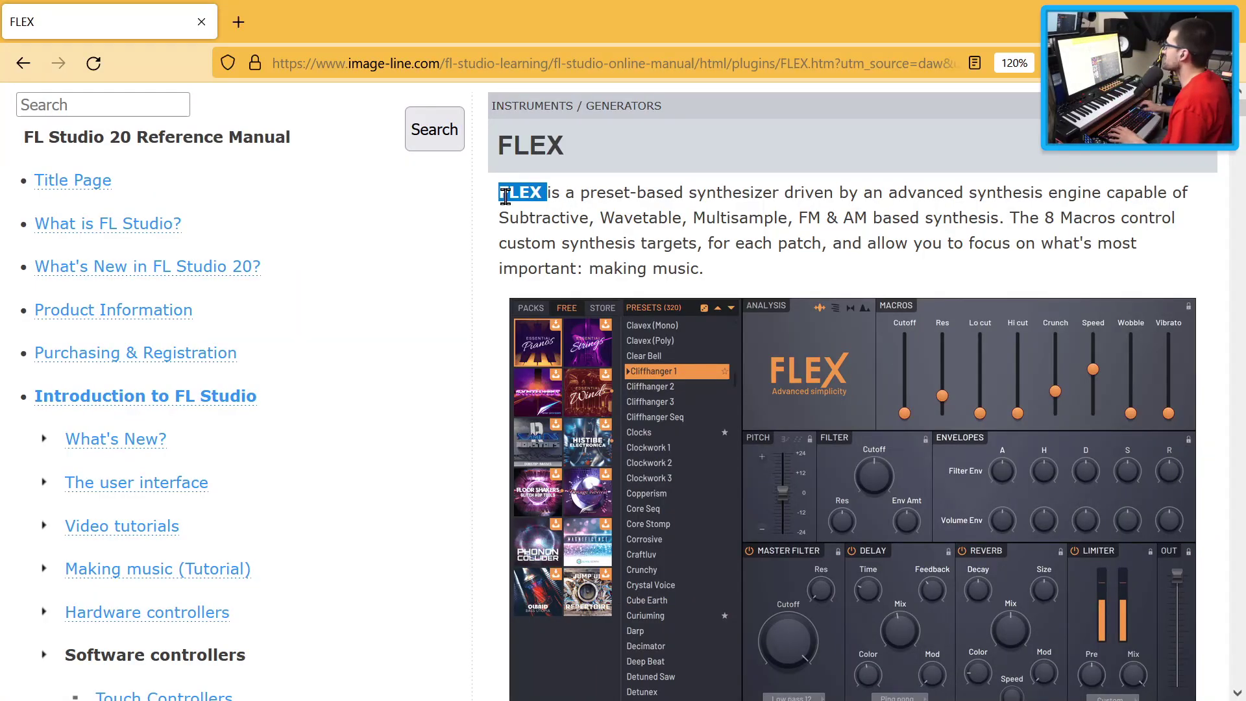
Step: Read the FLEX manual's introduction, highlighting the phrase describing it as preset-based
left_click_drag(581, 200, 670, 193)
left_click(677, 191)
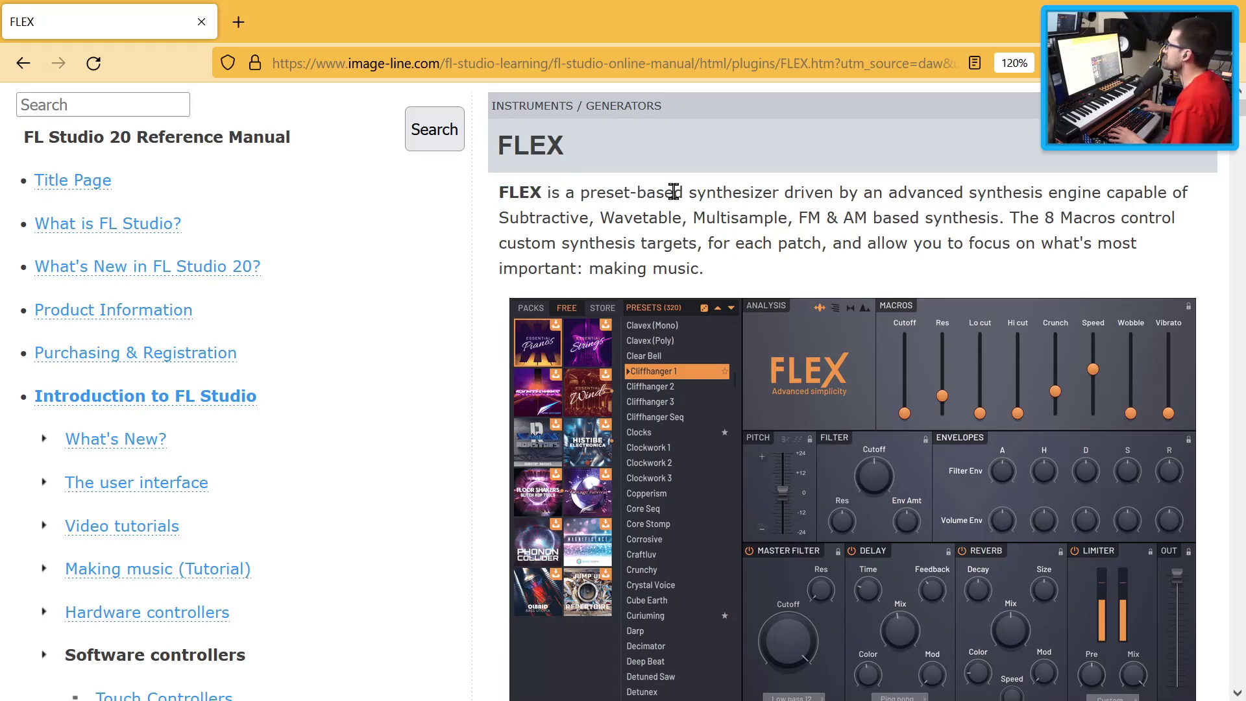
left_click_drag(581, 197, 681, 196)
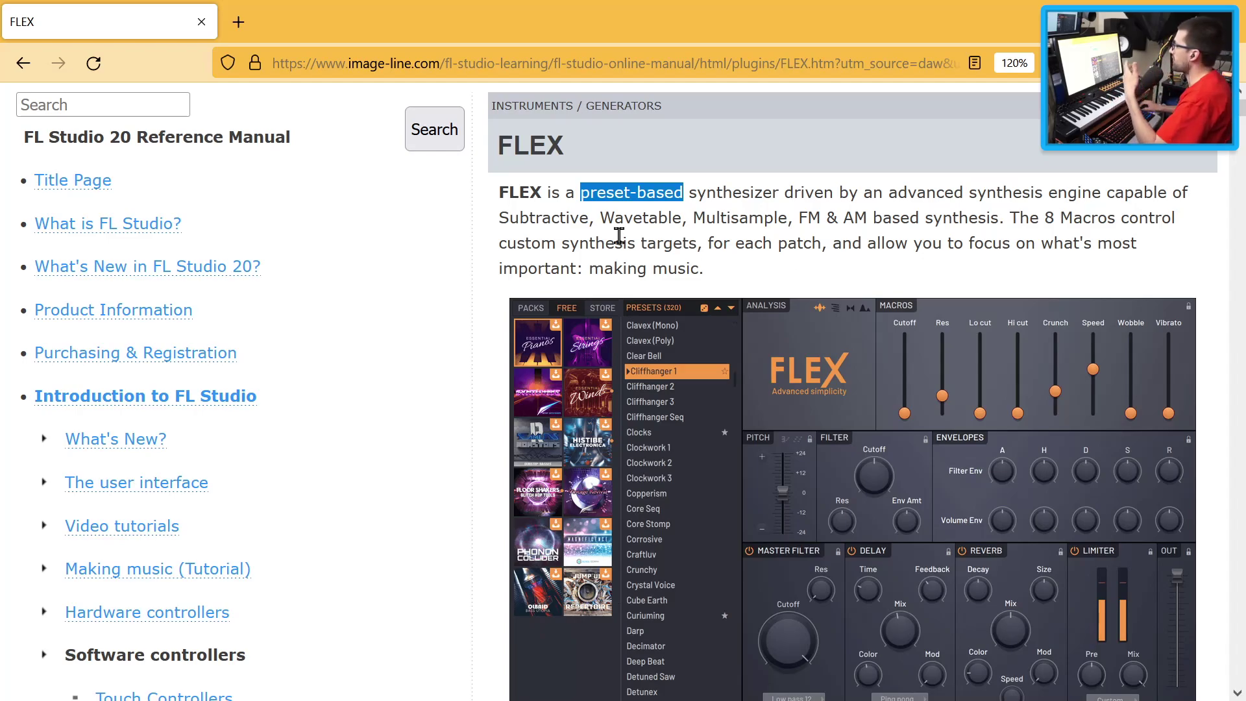
left_click(565, 218)
double_click(644, 214)
left_click(645, 215)
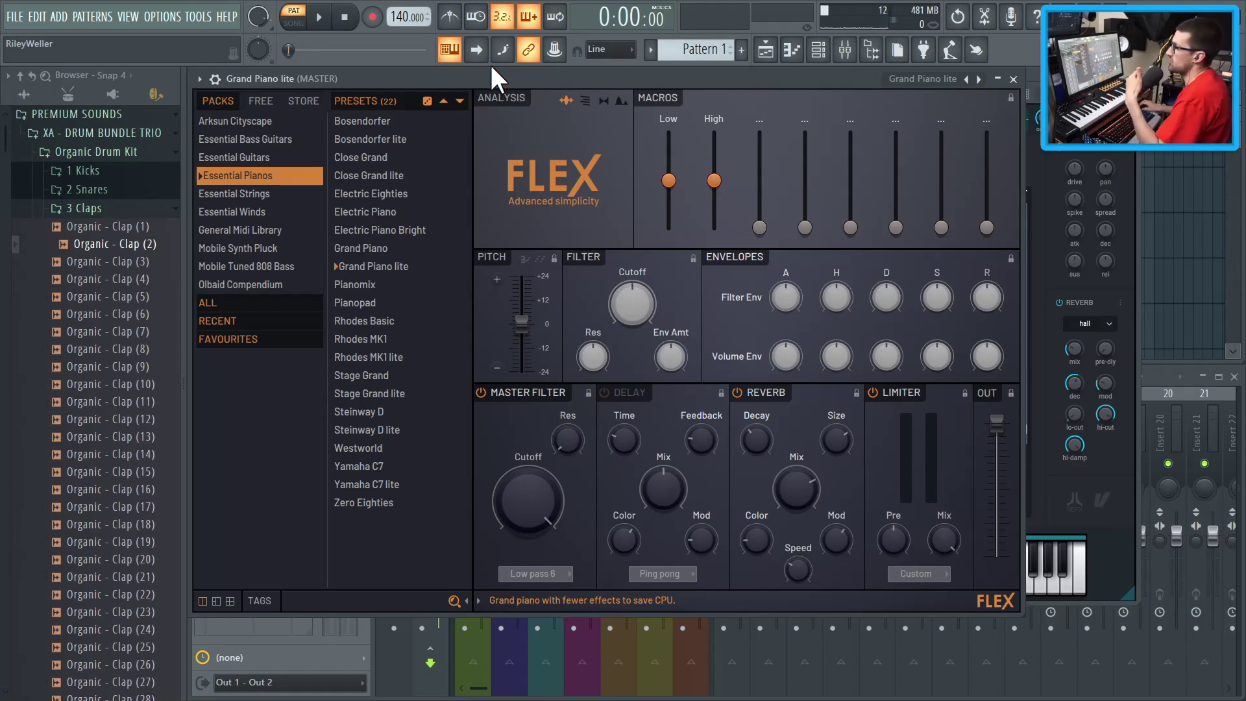
Step: Switch to FL Studio and browse FLEX's Essential Bass Guitars, General Midi Library and Mobile Tuned 808 Bass packs
left_click(274, 139)
left_click(264, 230)
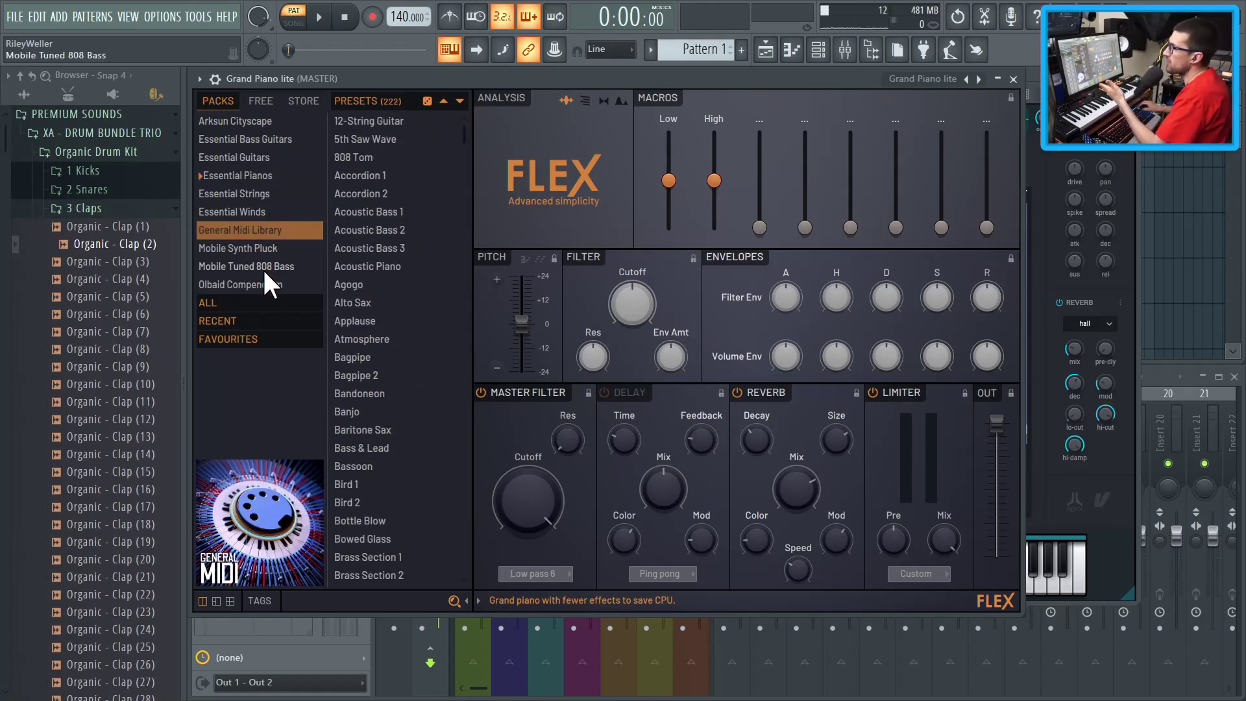
left_click(264, 269)
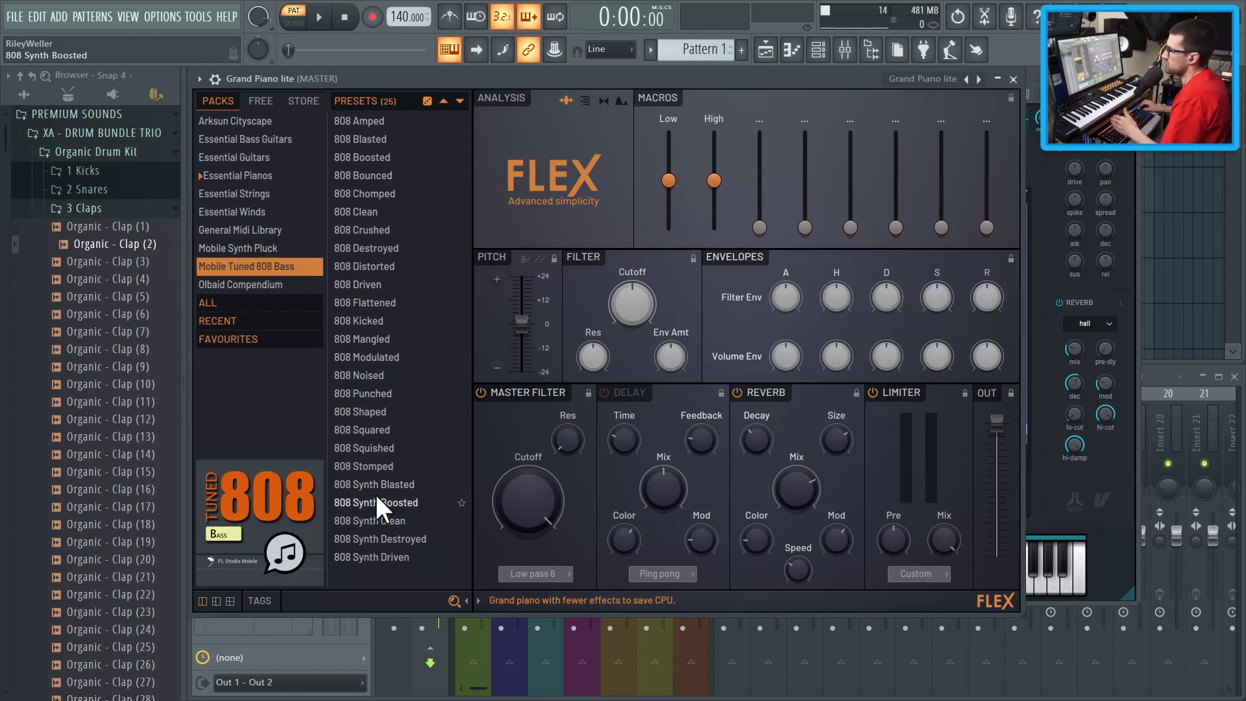
Step: Compare how Nexus groups sounds in its Dance 2 folder with FLEX's Essential Strings pack
left_click(1032, 195)
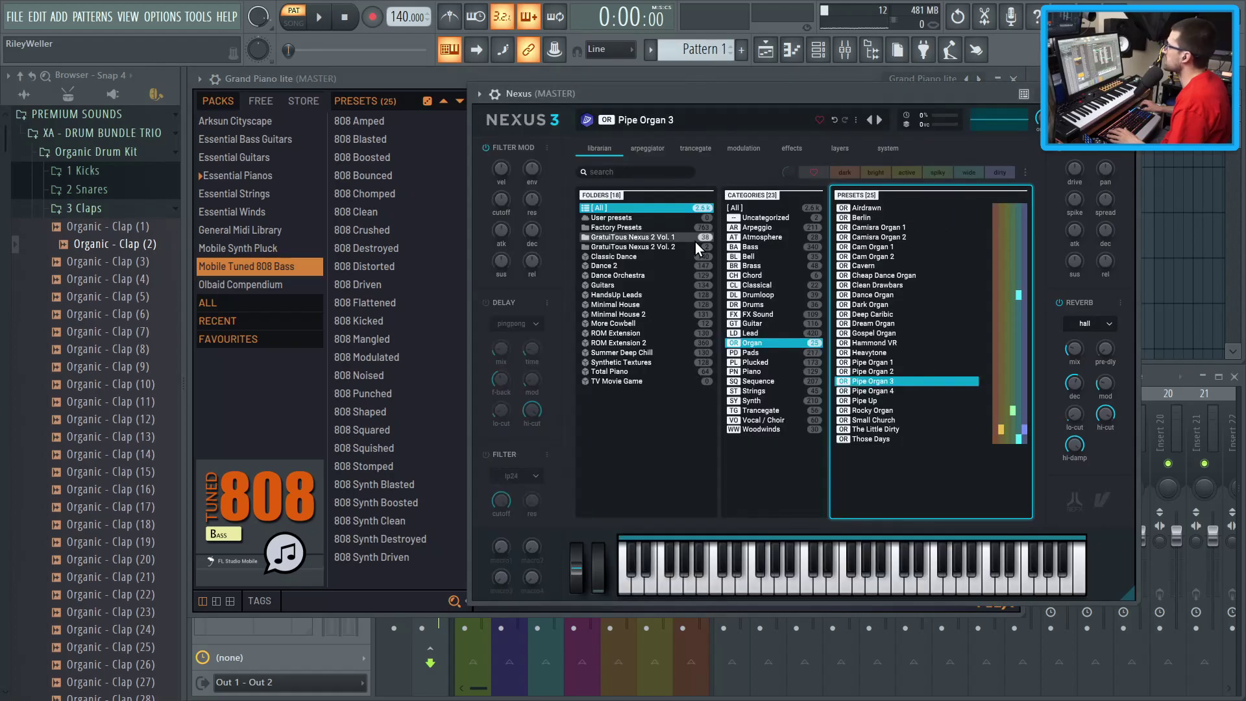
left_click(629, 269)
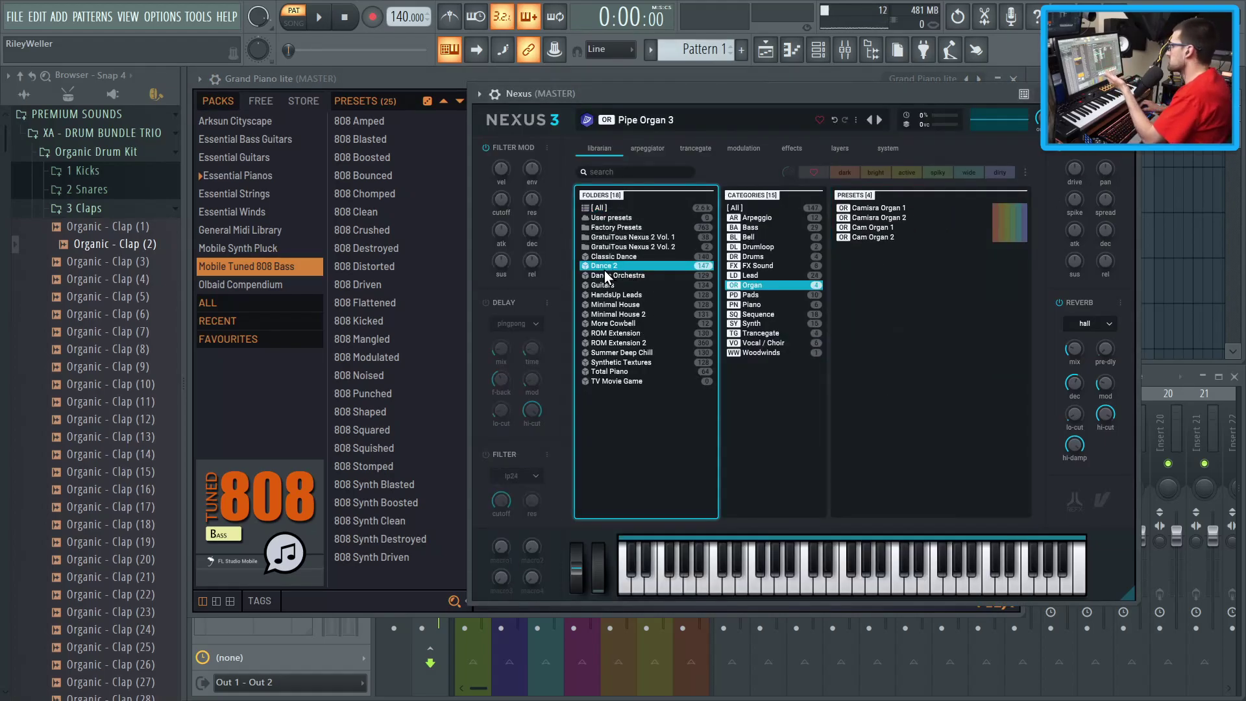
left_click(220, 193)
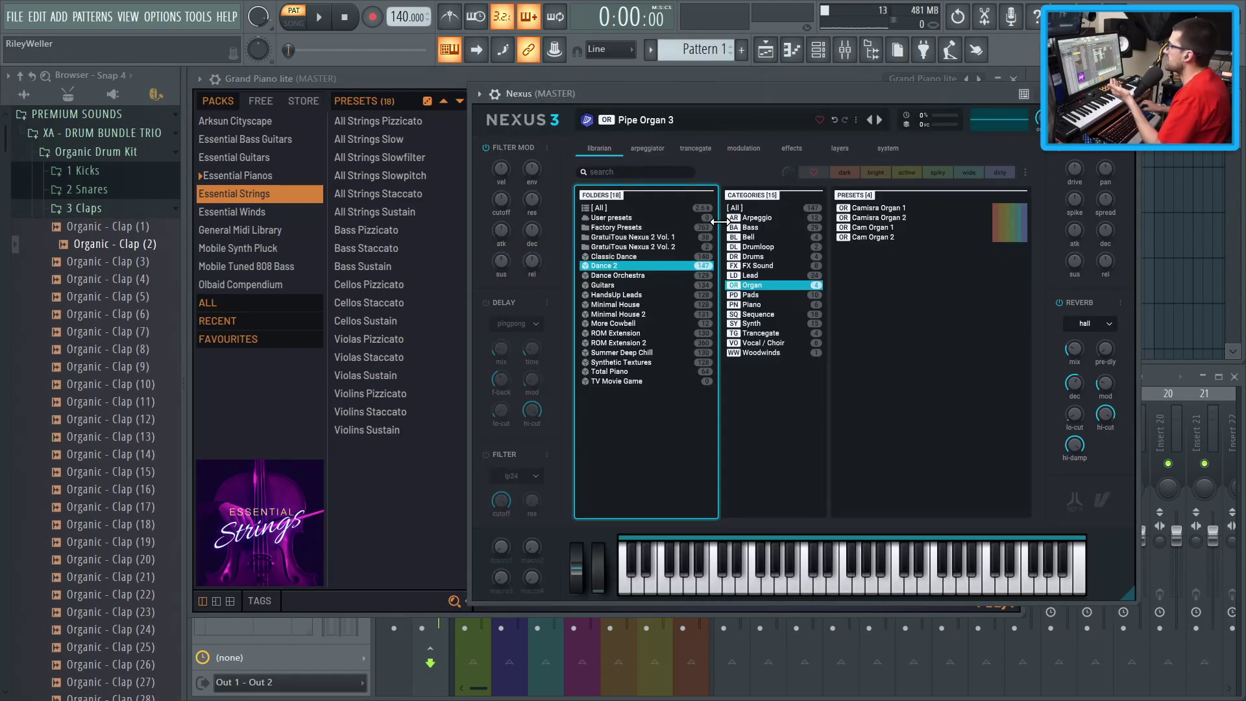
left_click(756, 236)
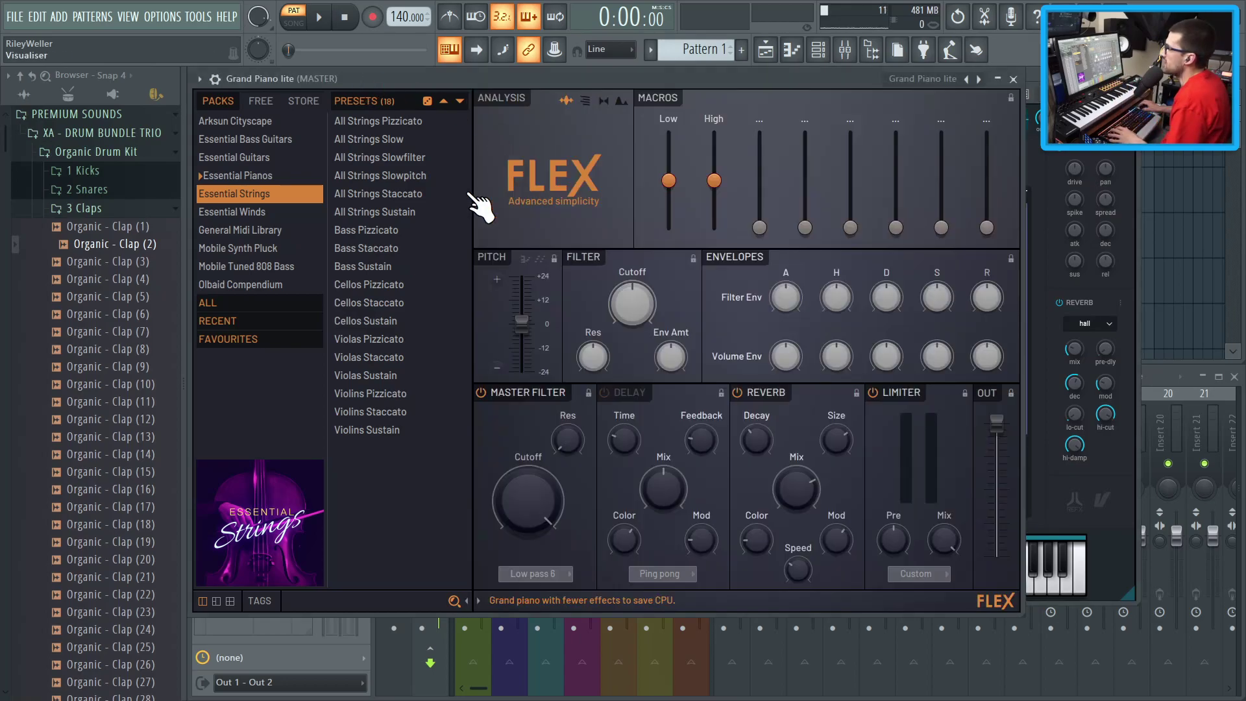
Step: Reveal the Type and Style tags of the FLEX preset browser and hide them again
left_click(265, 603)
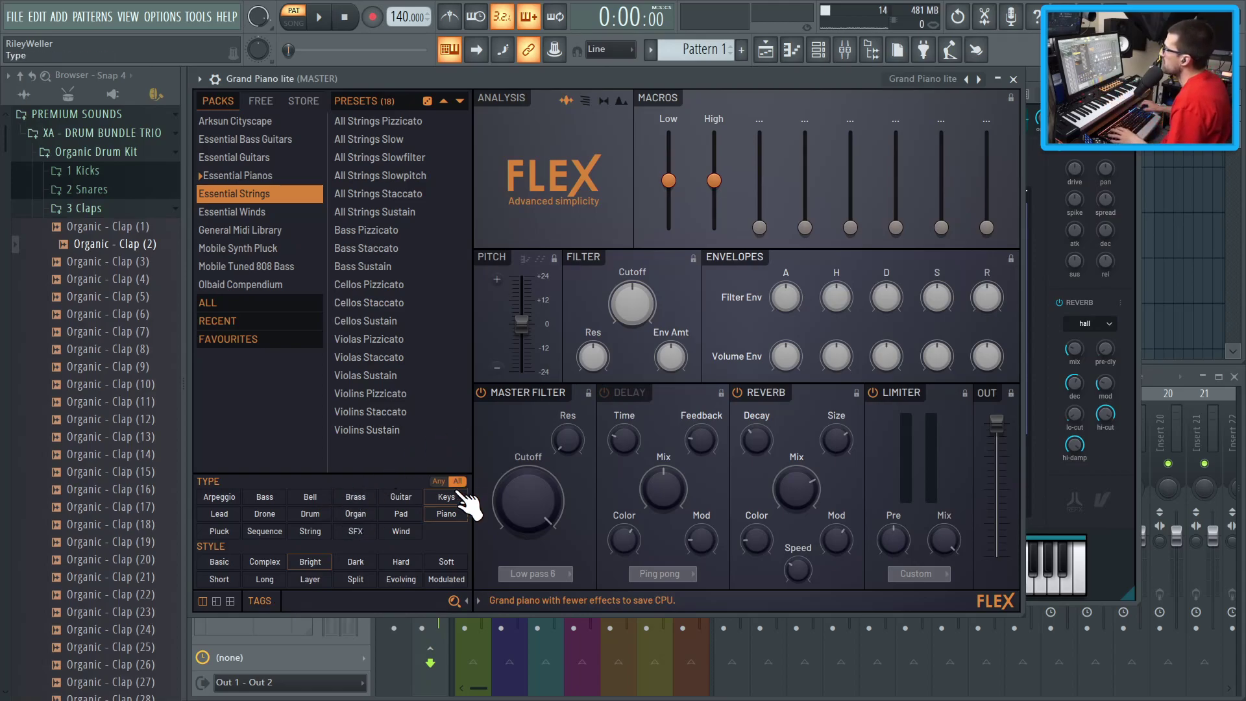
left_click(277, 602)
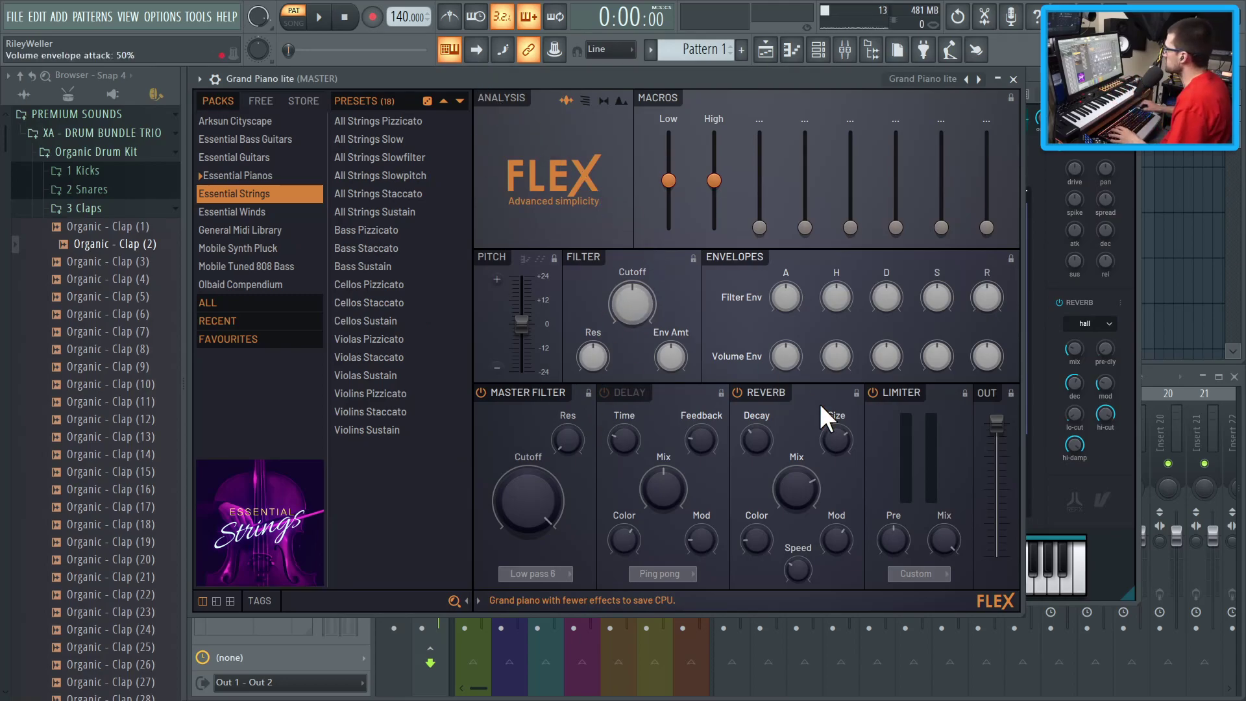
Step: Preview FLEX's alternative colour themes and set the theme to Blue Alt
left_click(988, 607)
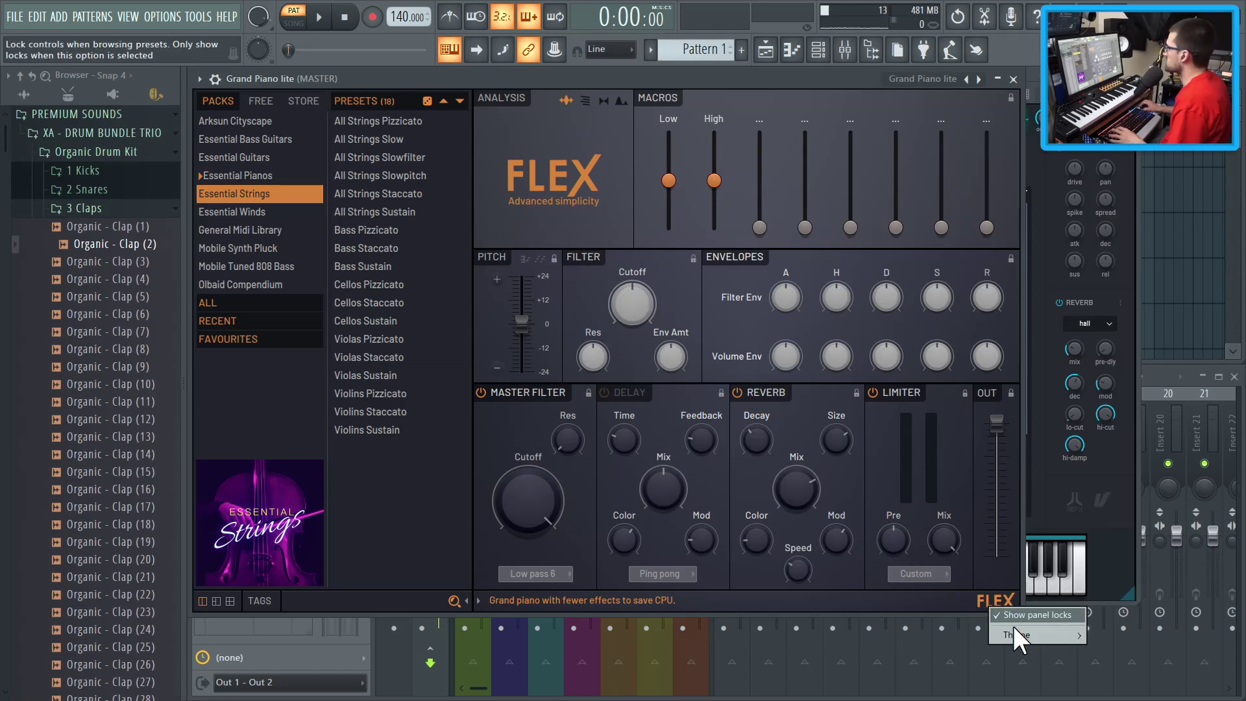
mouse_move(1034, 635)
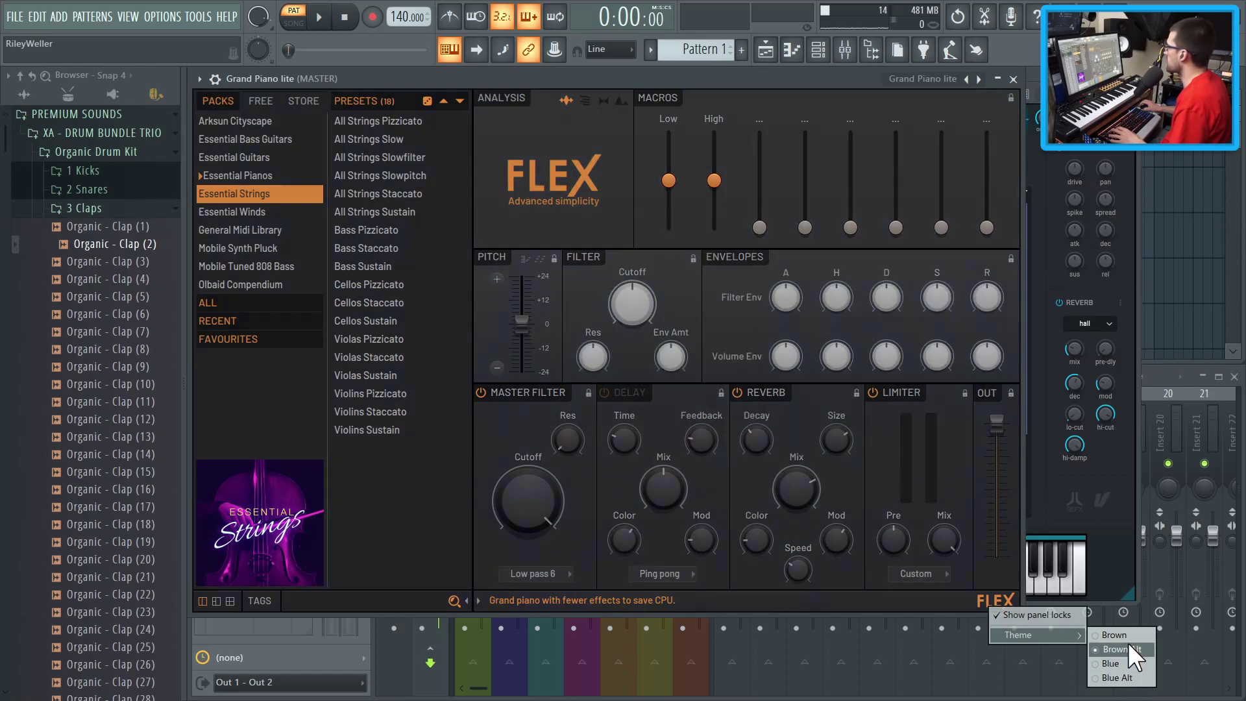
left_click(1127, 662)
left_click(1131, 679)
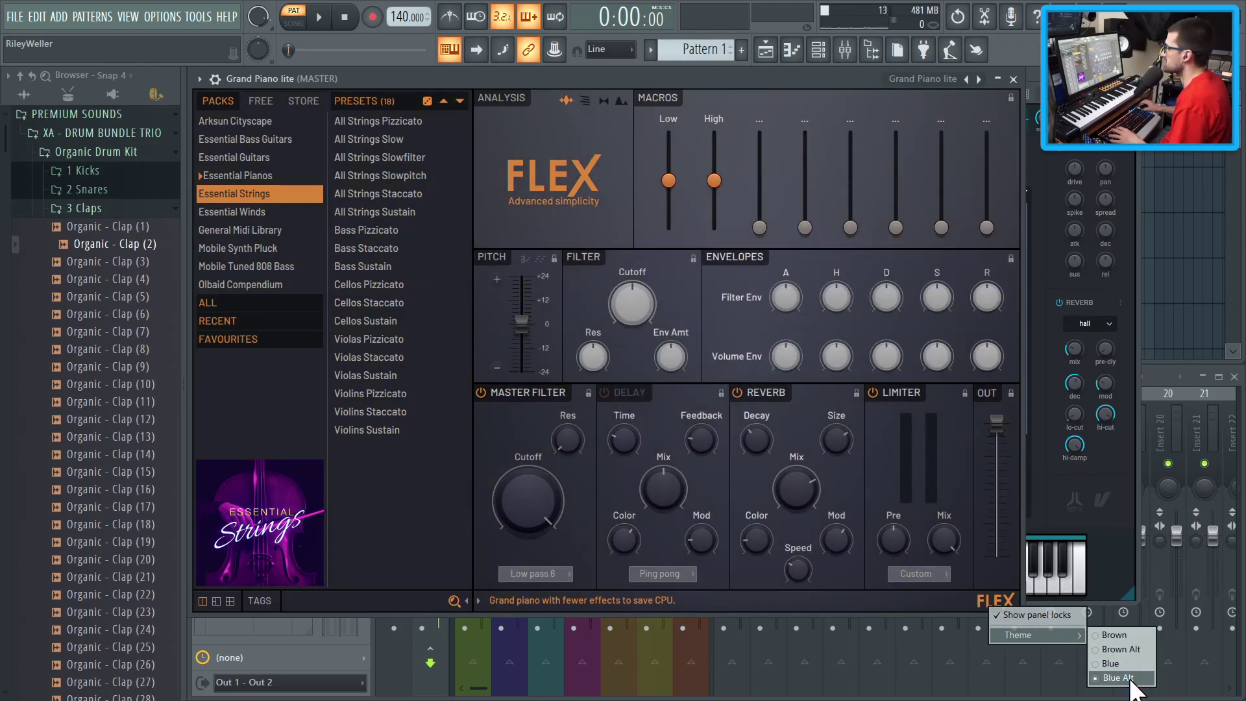
left_click(575, 189)
left_click(575, 189)
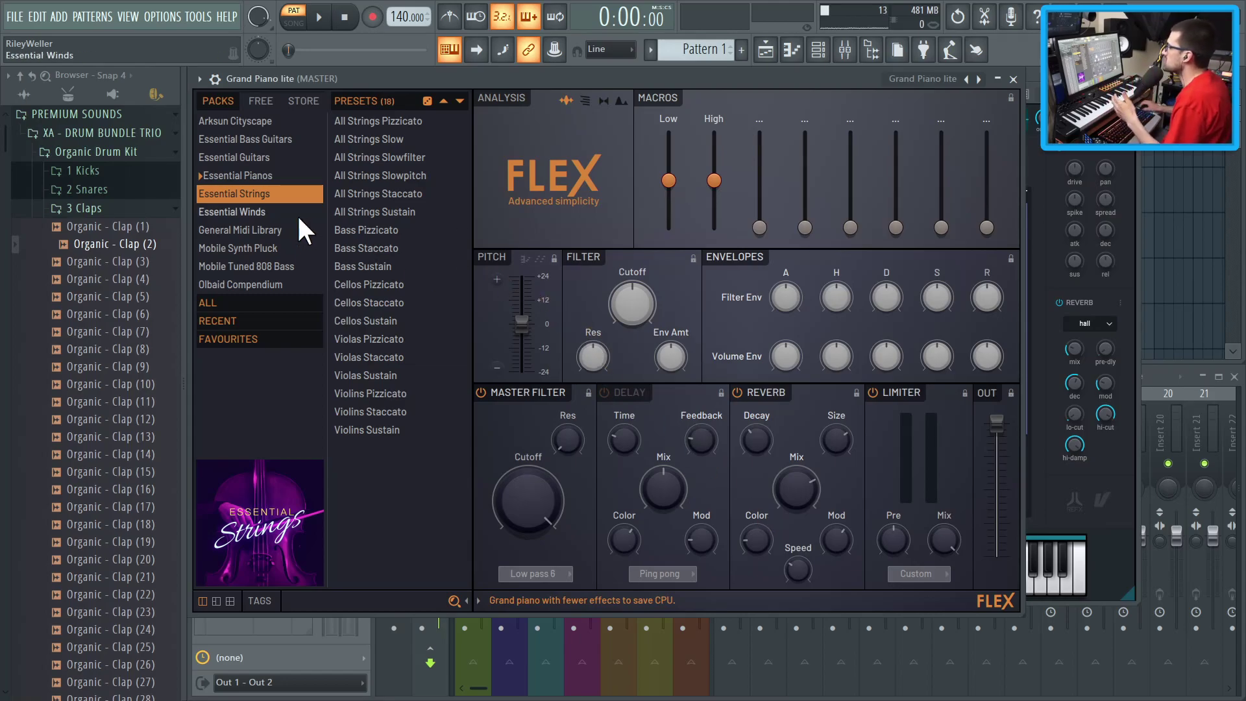
Step: Load the Electric Eighties preset from FLEX's Essential Pianos pack
left_click(282, 177)
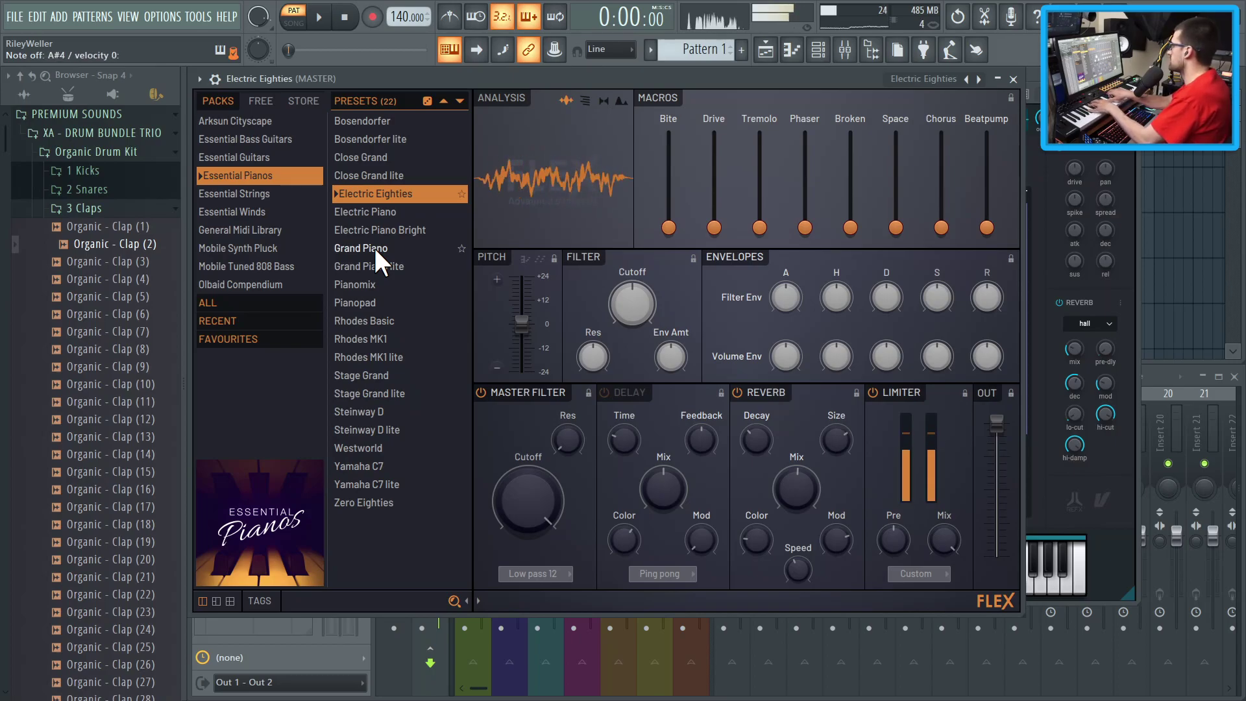
Step: List presets from all FLEX packs and filter them by the Piano type and Bright style tags
left_click(260, 601)
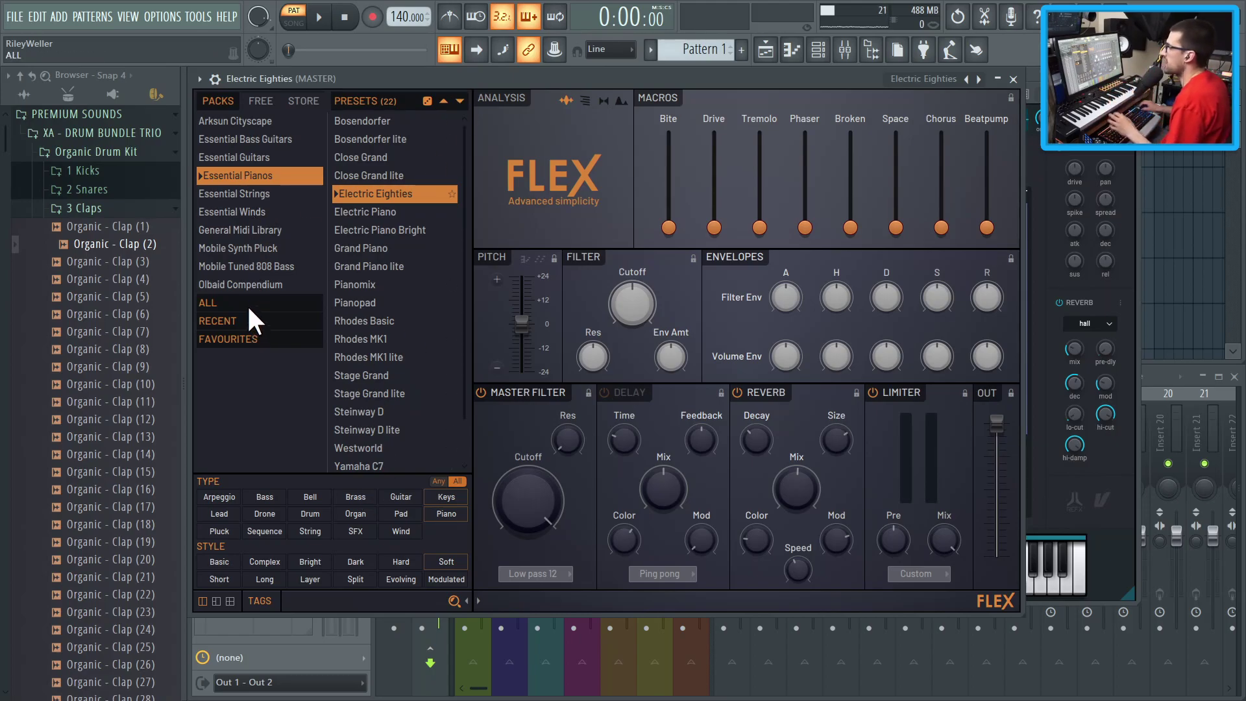
left_click(217, 303)
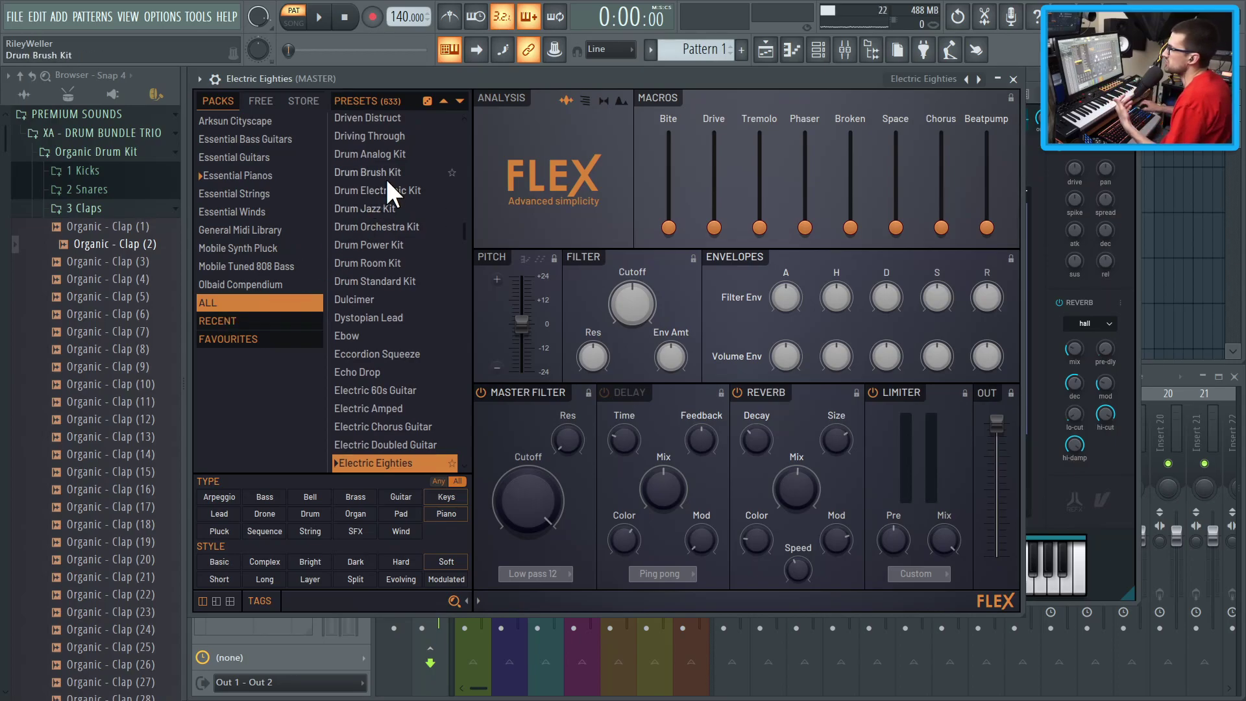
scroll(389, 194, "up", 12)
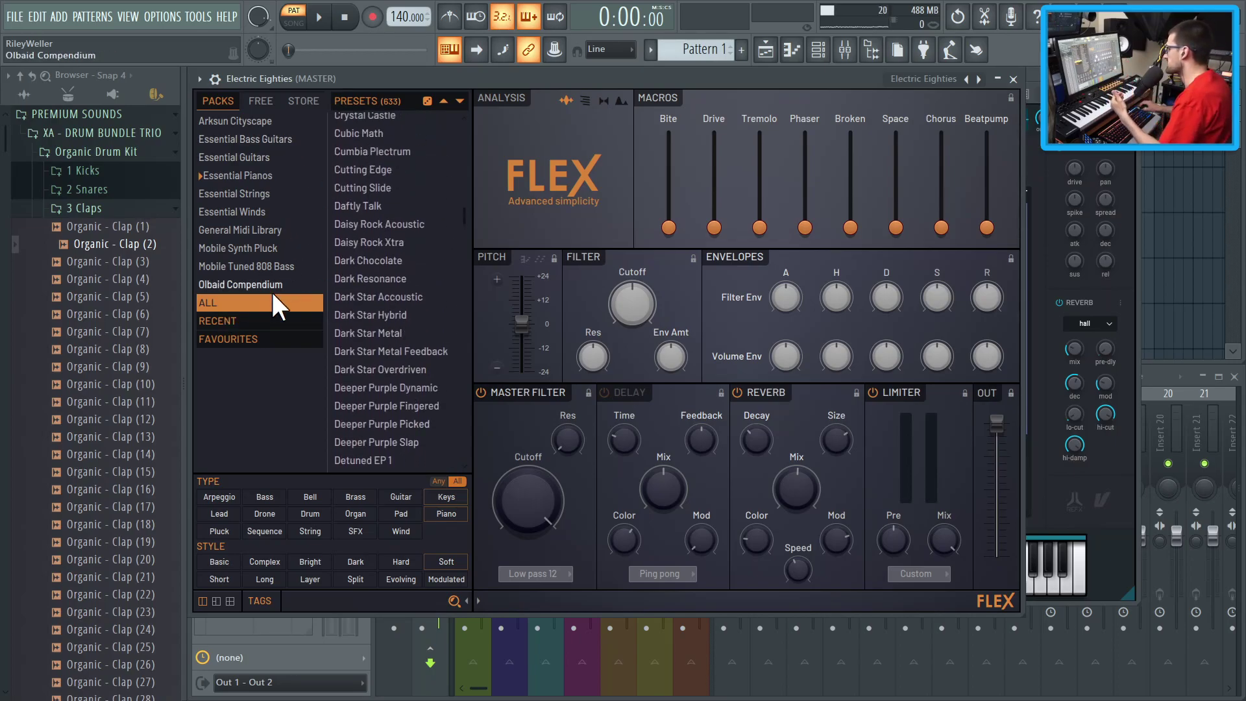
left_click(448, 515)
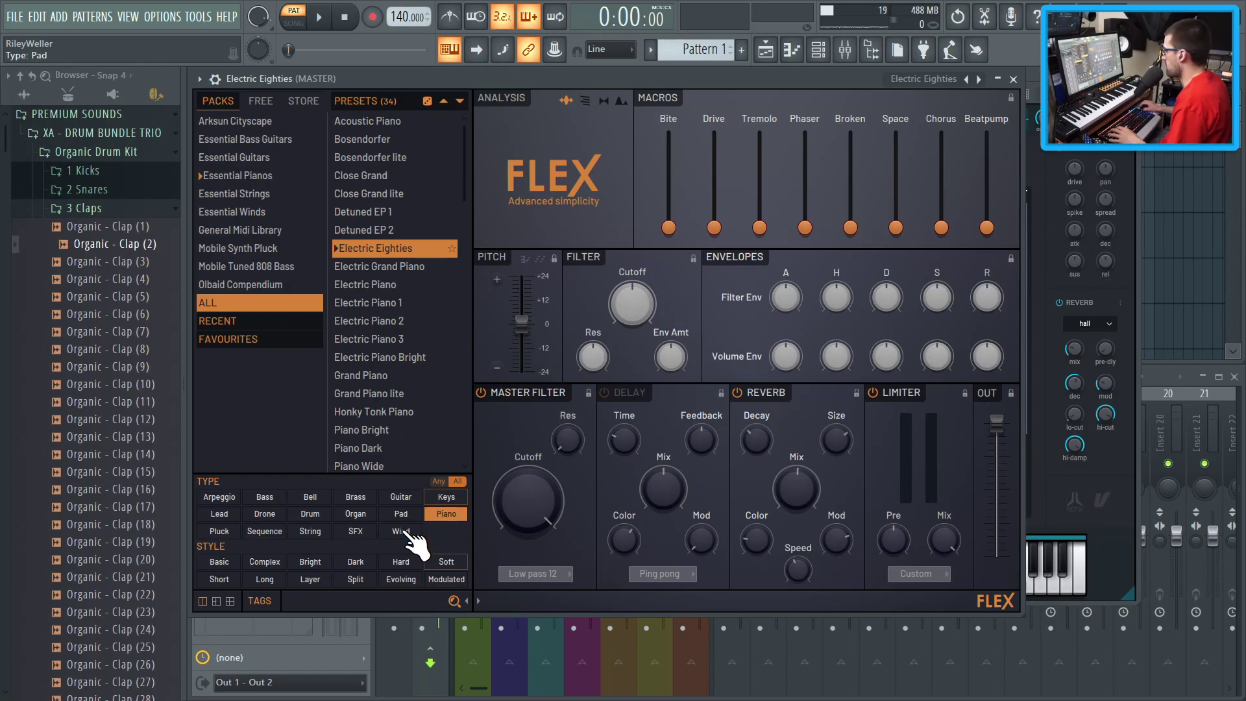
left_click(318, 563)
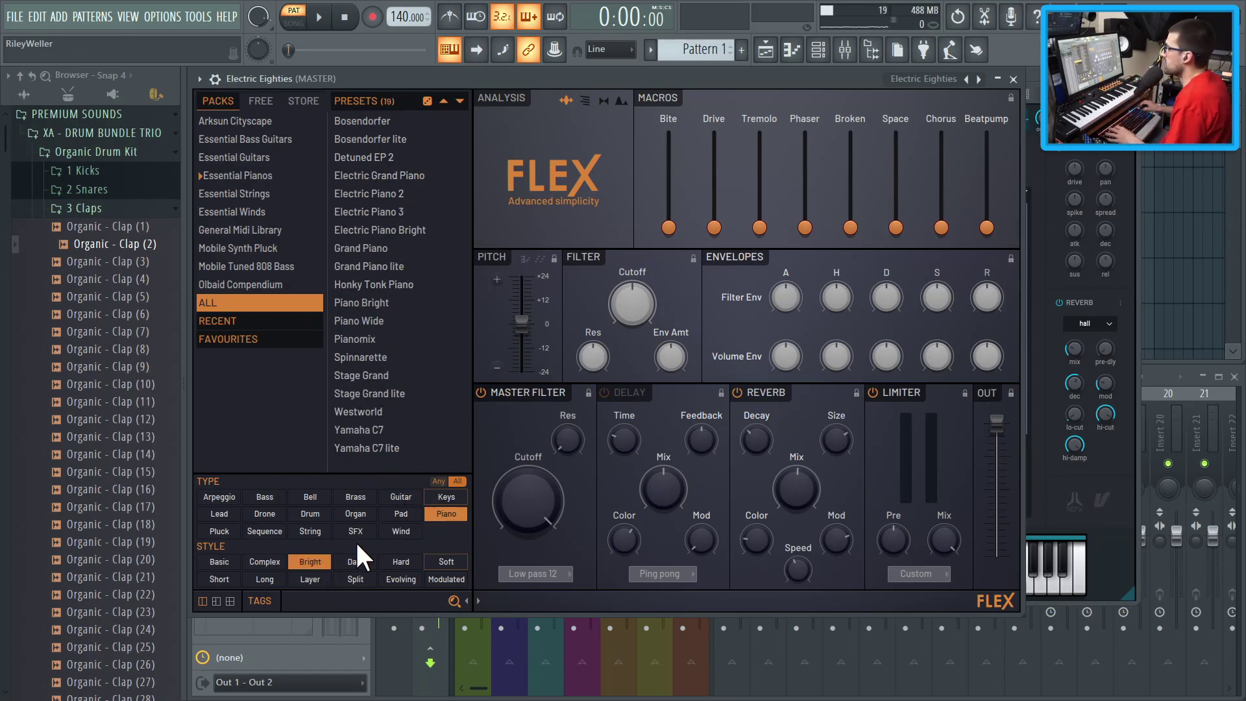
Step: Compare the piano presets tagged Bright with Hard, Bright with Soft, and Dark alone, and return to the Bright filter
left_click(417, 567)
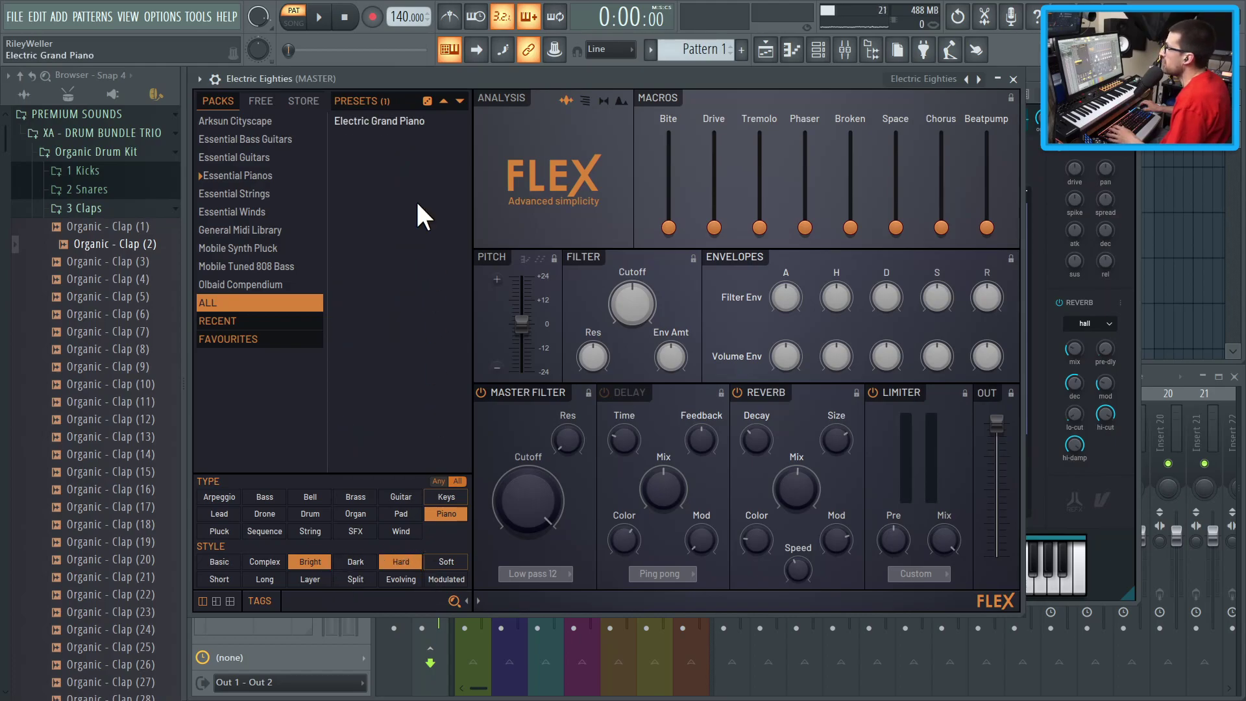
left_click(447, 562)
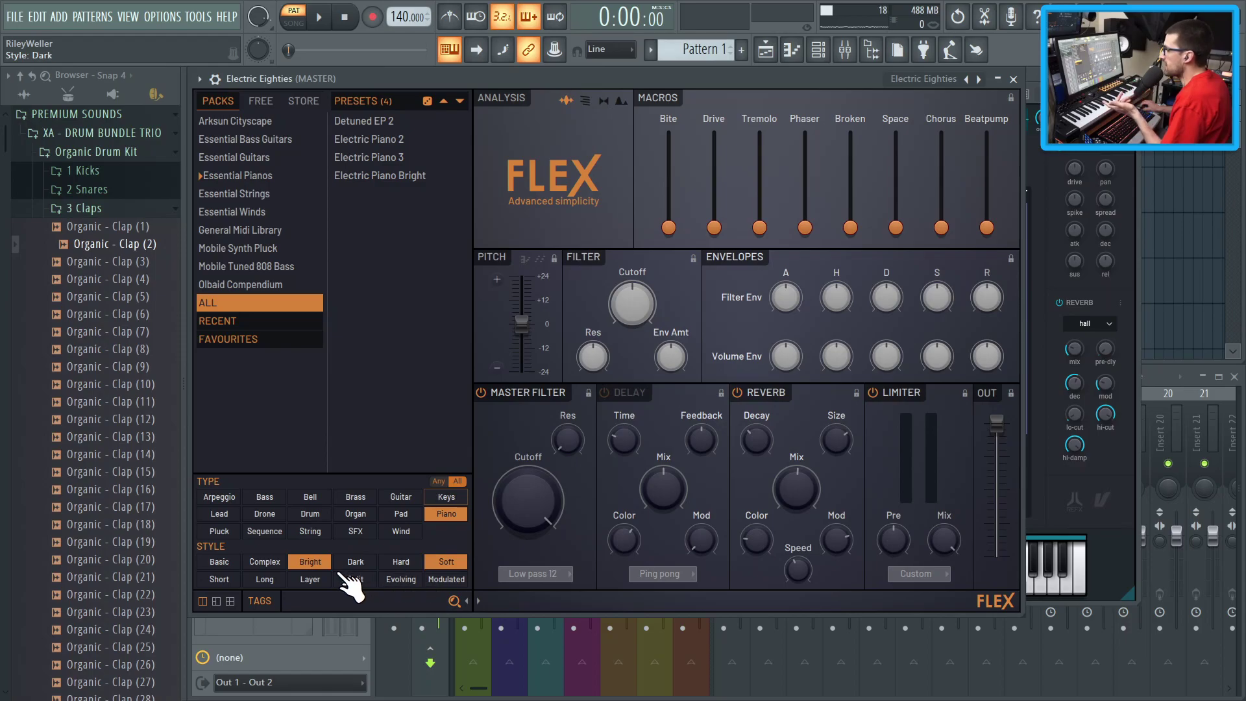
left_click(361, 564)
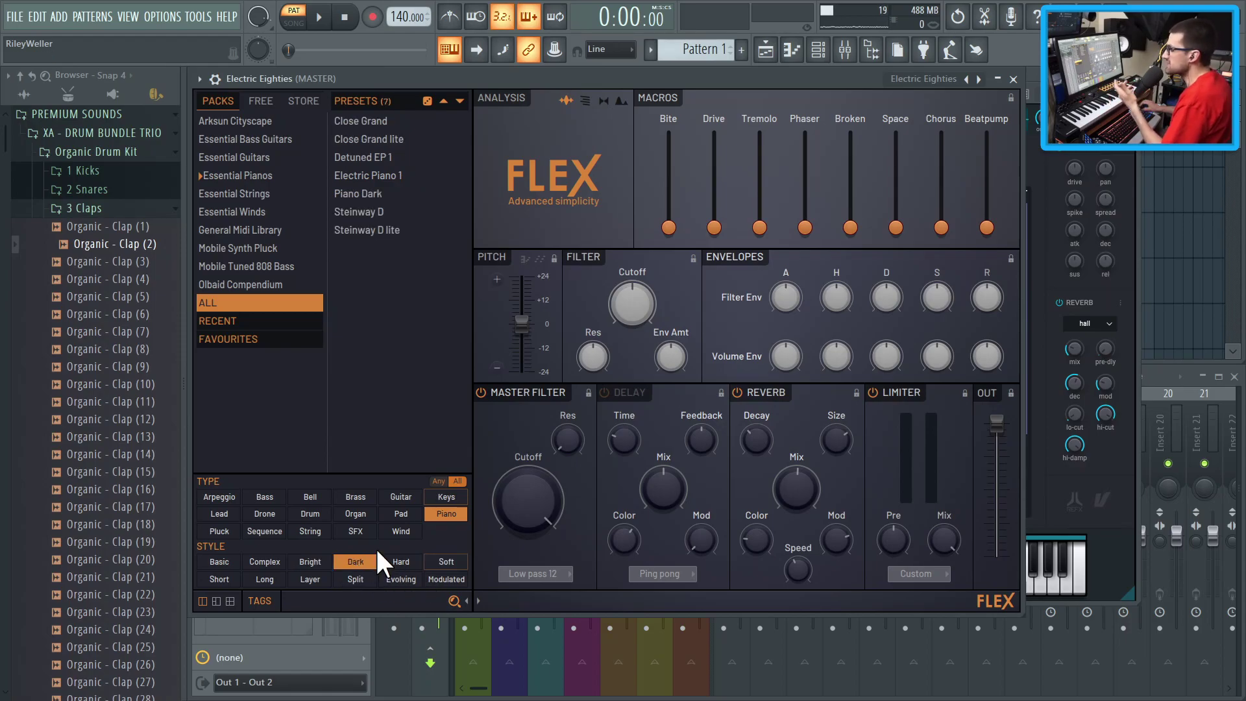
left_click(306, 564)
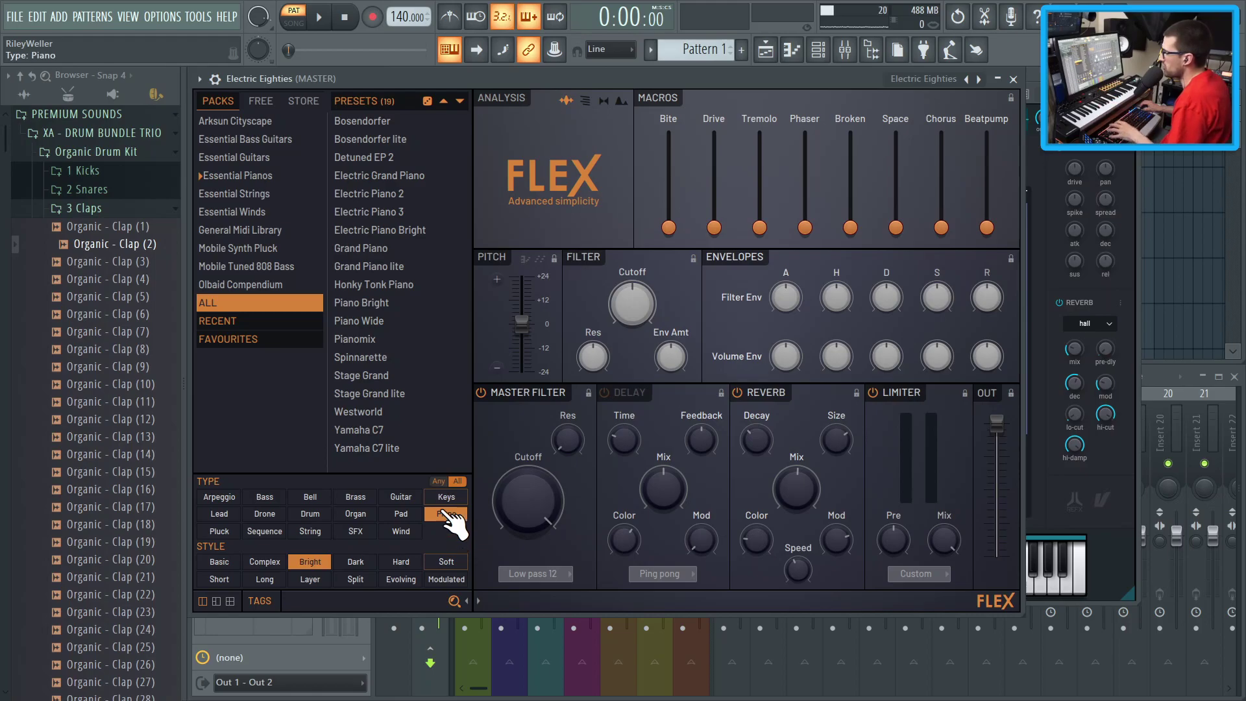
Step: Make the filter match any selected tag, add the Dark, Hard, Evolving and Split styles, and examine the listed presets
left_click(441, 483)
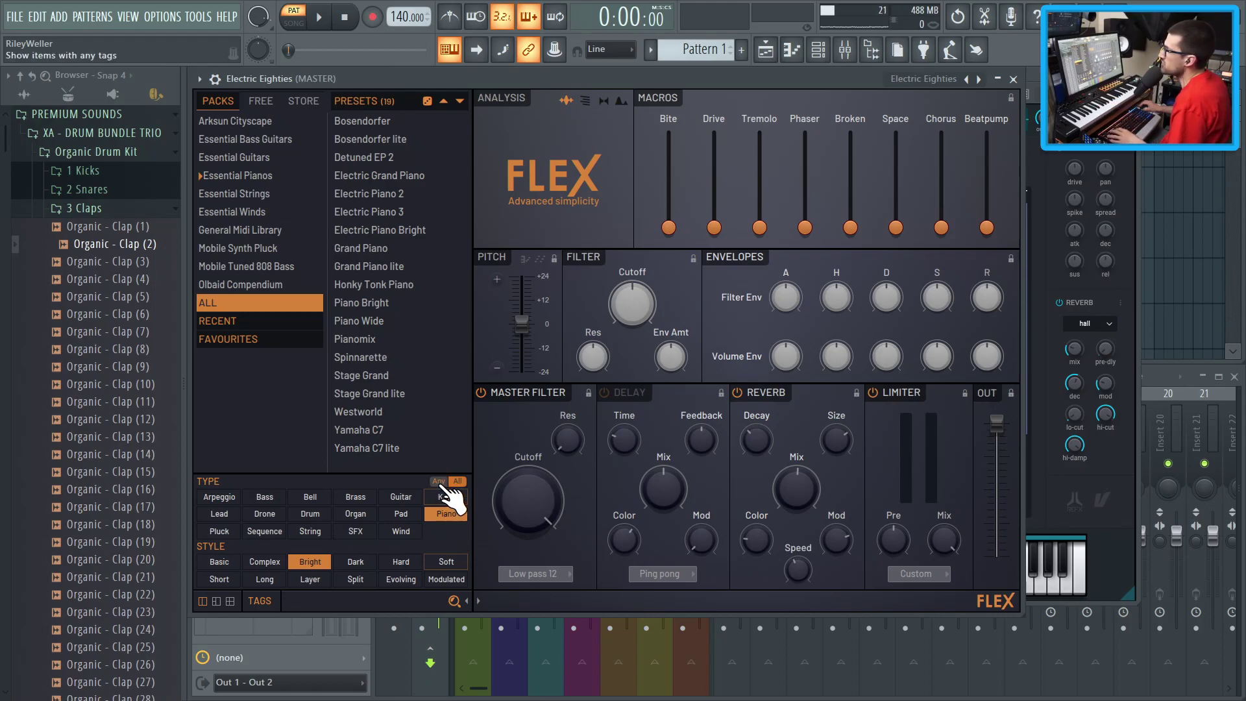
left_click(366, 566)
left_click(396, 567)
left_click(396, 579)
left_click(362, 583)
scroll(396, 313, "down", 3)
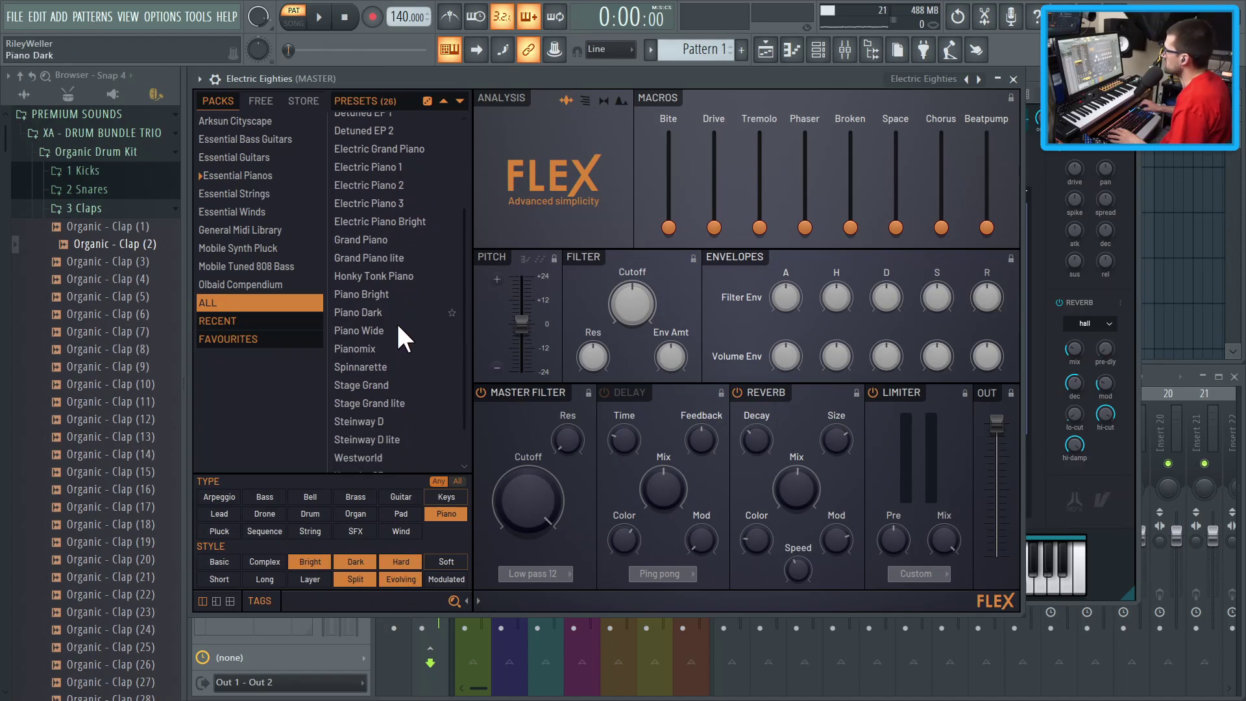
Step: Clear the Split, Hard, Evolving, Dark and Bright style tags from the preset filter
left_click(356, 579)
left_click(401, 562)
left_click(401, 579)
left_click(356, 561)
left_click(310, 561)
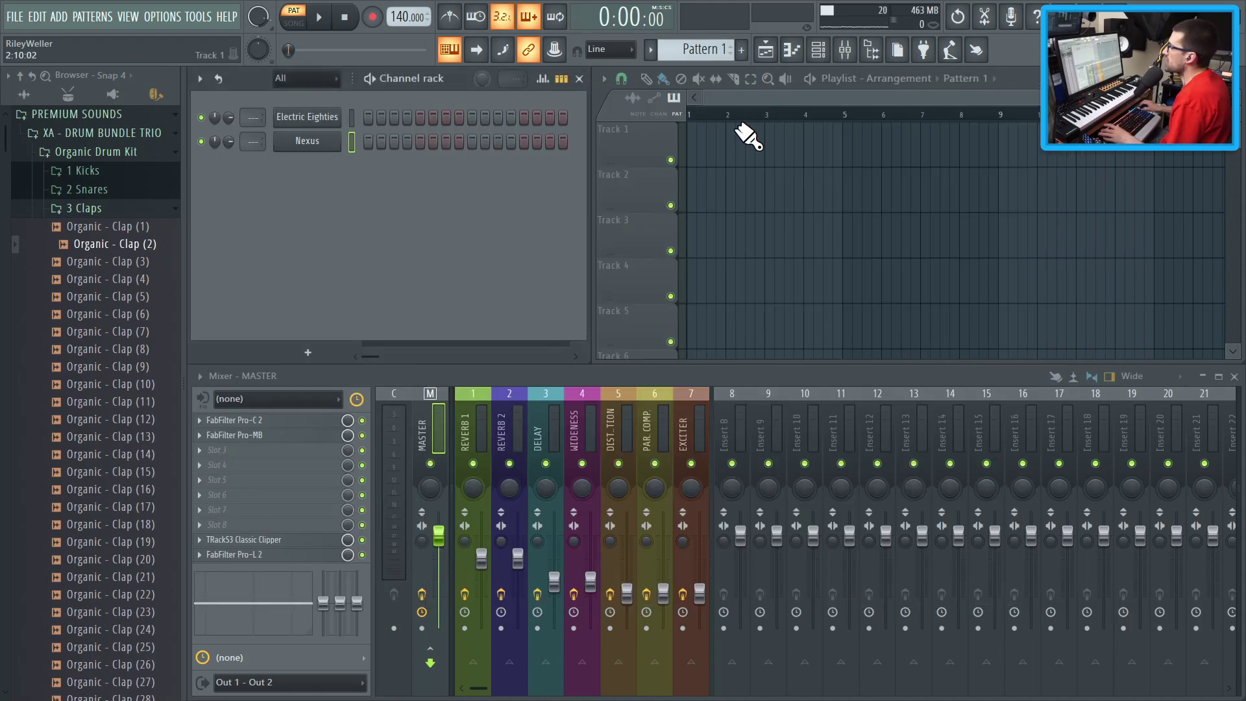
Step: View the Nexus and Electric Eighties instruments from the channel rack and close their windows
left_click(334, 141)
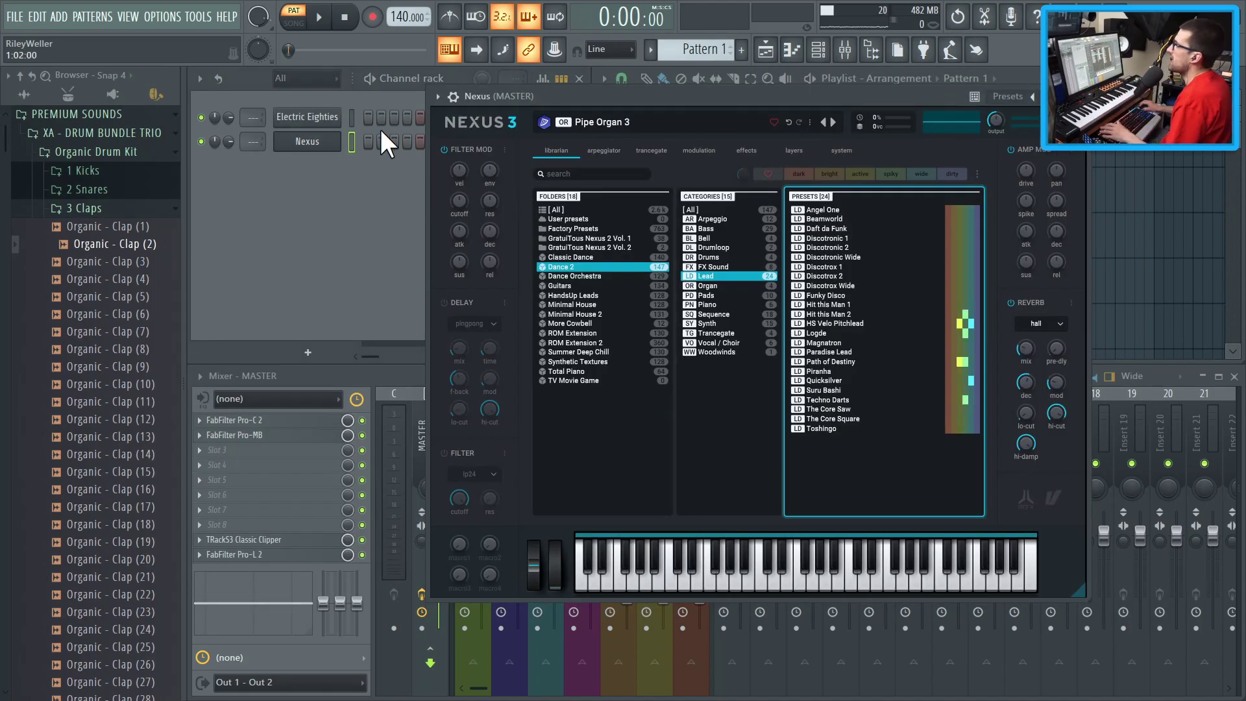
left_click(335, 118)
key("Escape")
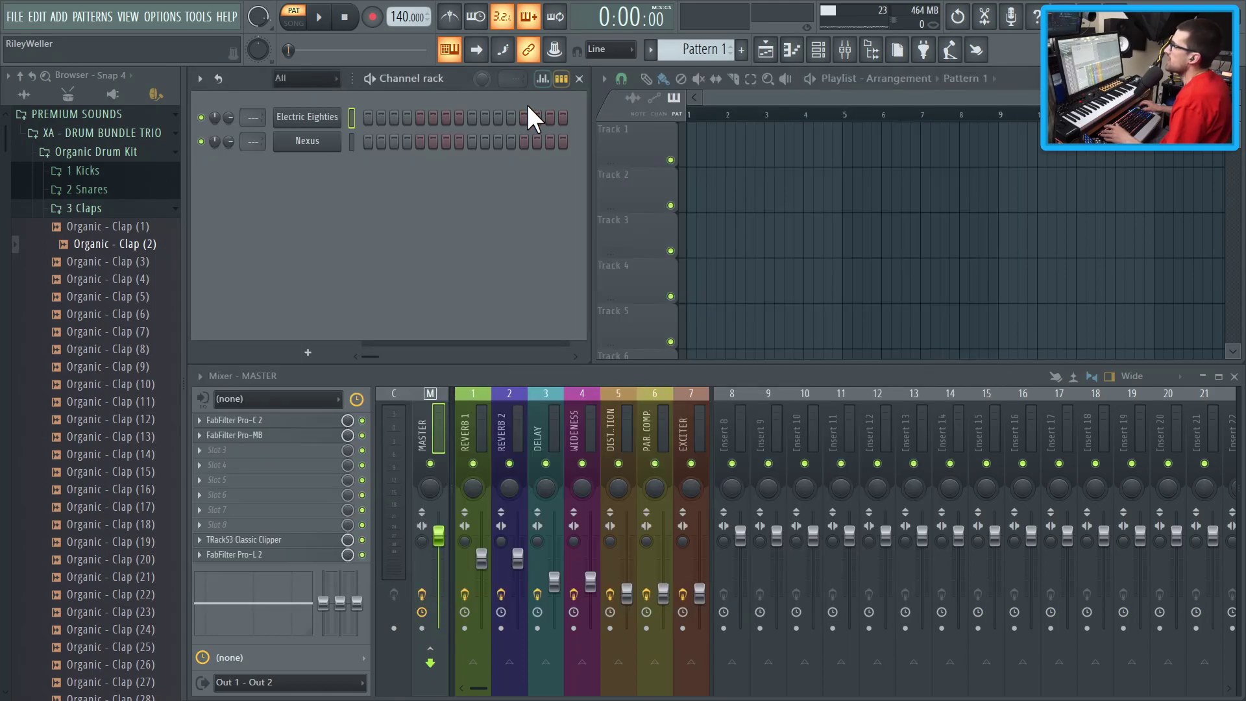
Step: Open the recent project Peace For My Family.flp
left_click(15, 17)
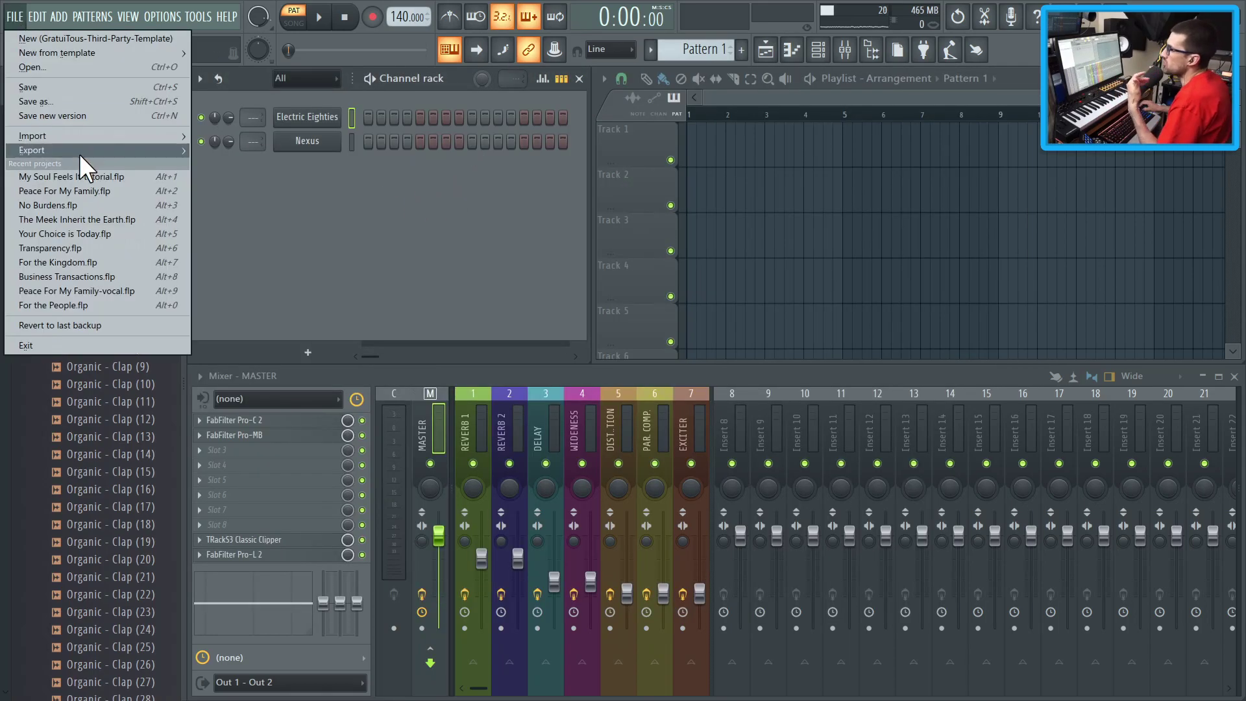
left_click(86, 193)
left_click(635, 410)
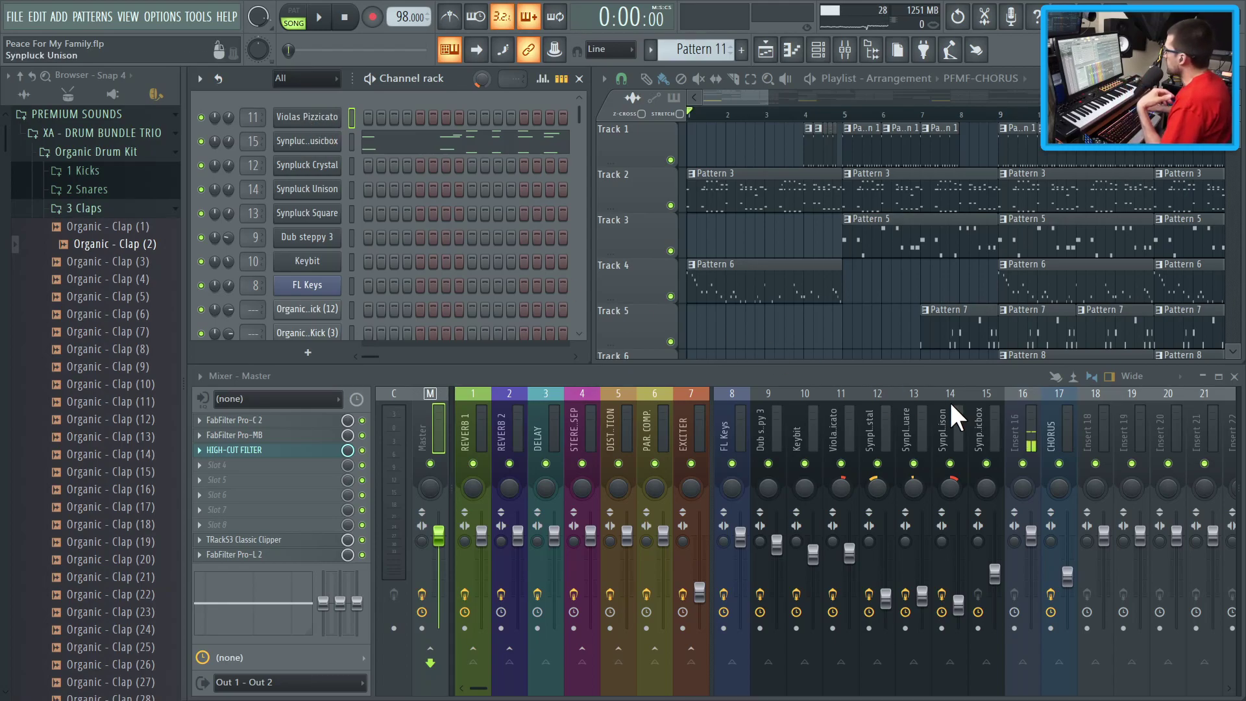
Step: Change the audio input assigned to mixer track Insert 16
left_click(1015, 422)
left_click(259, 405)
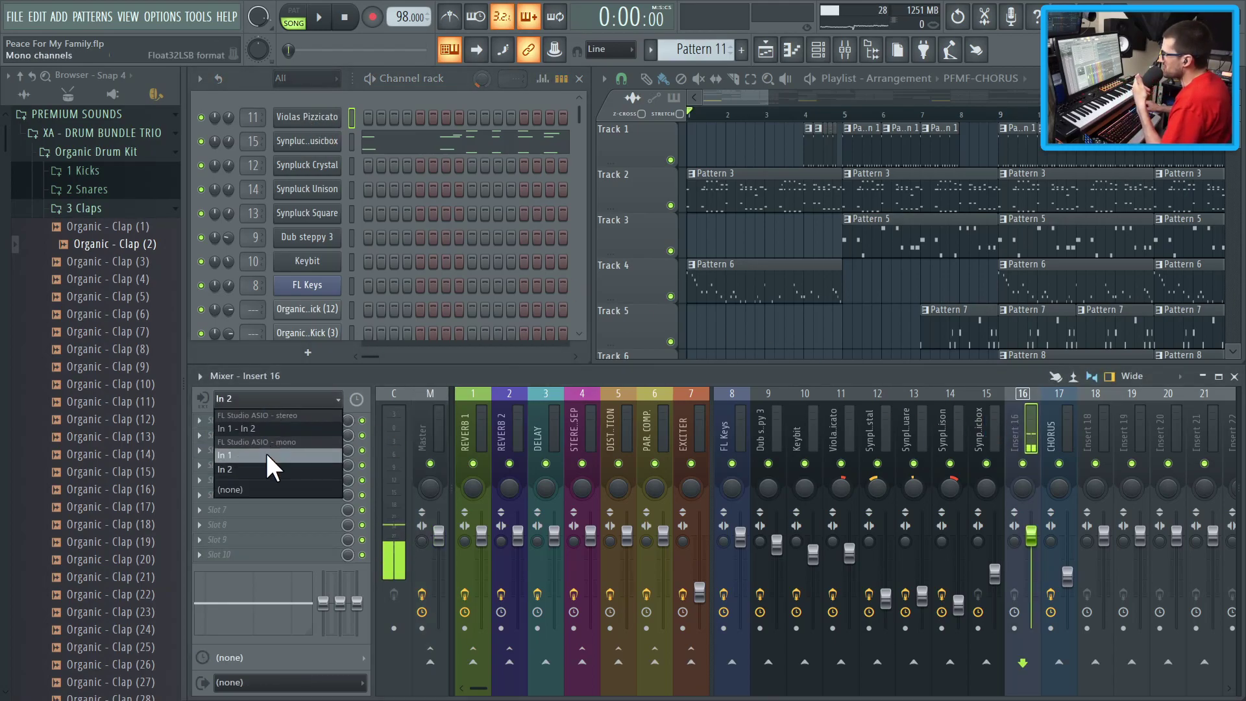
left_click(293, 471)
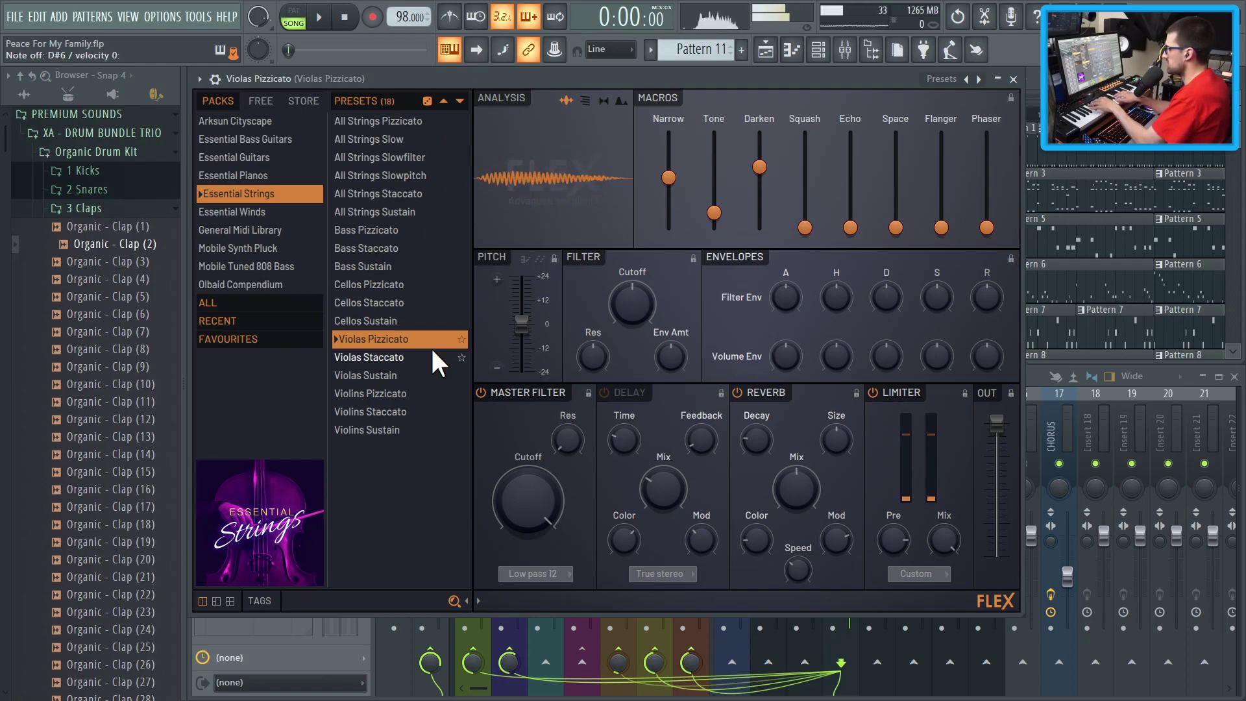
Step: Audition the Violas Pizzicato channel's FLEX preset and close its instrument window
left_click(1013, 79)
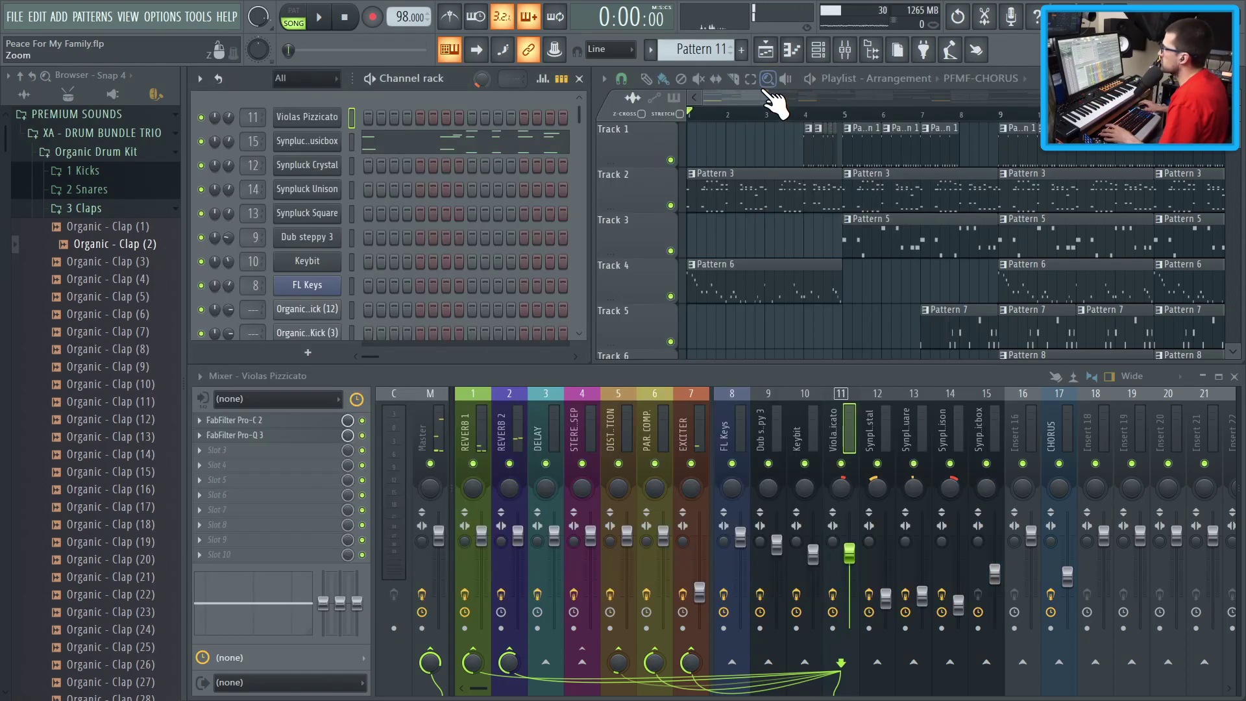
Step: View the FLEX presets of the Synpluck Musicbox, Synpluck Crystal and Synpluck Square channels and close their windows
left_click(348, 165)
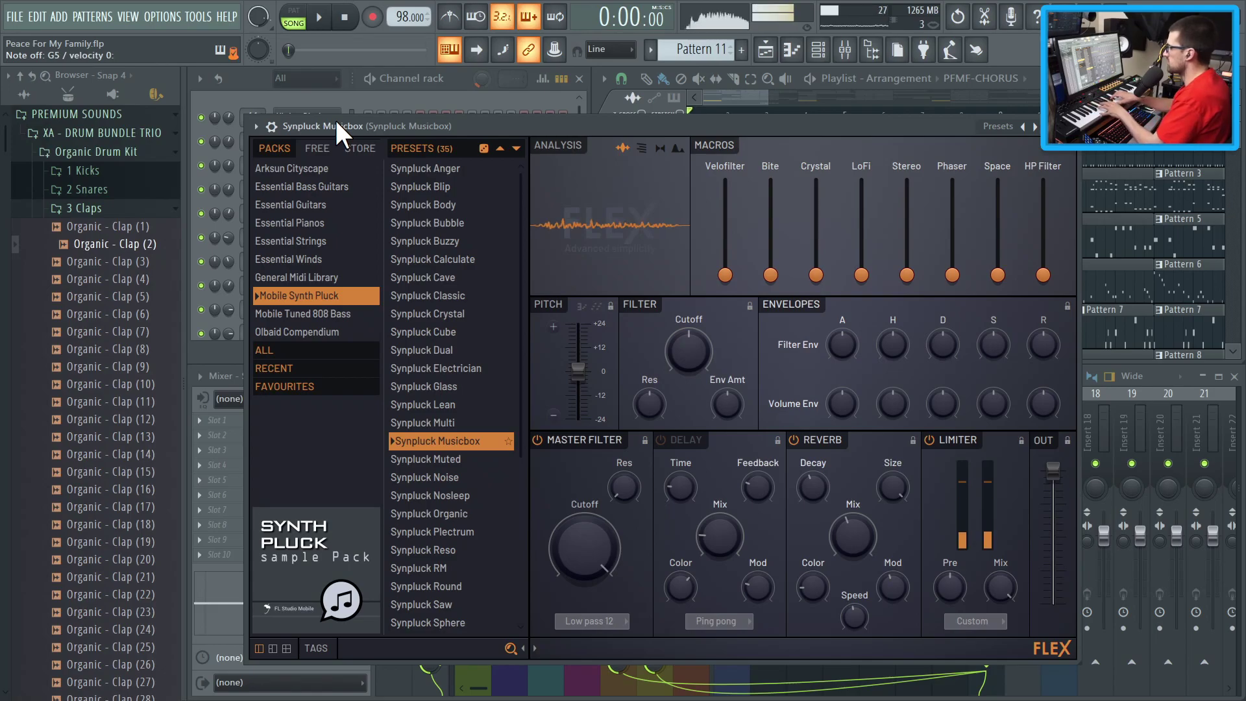
key("Escape")
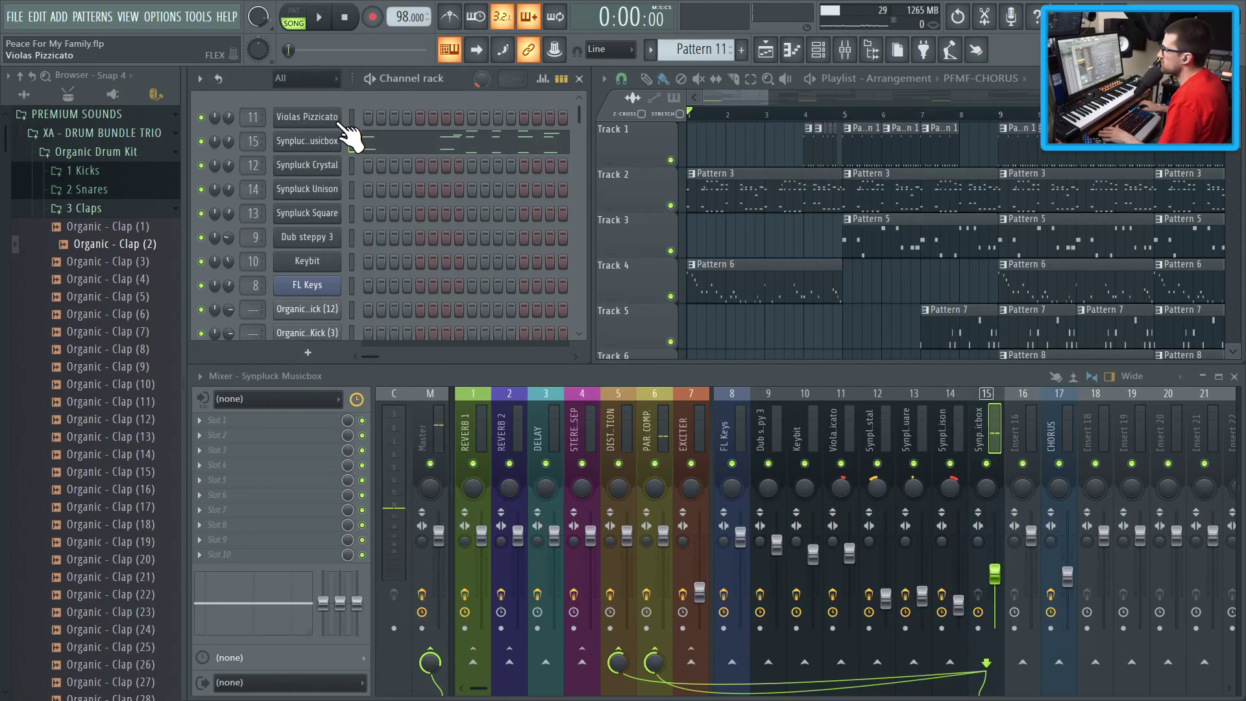
left_click(328, 188)
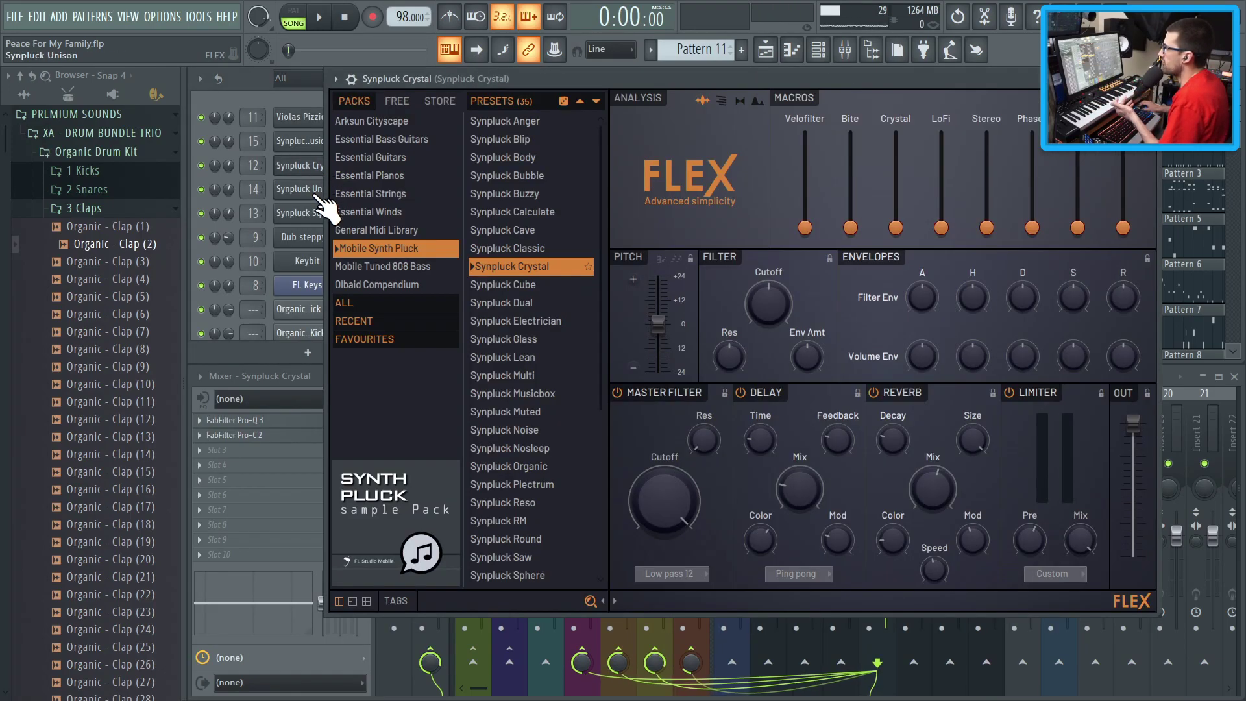
left_click(307, 213)
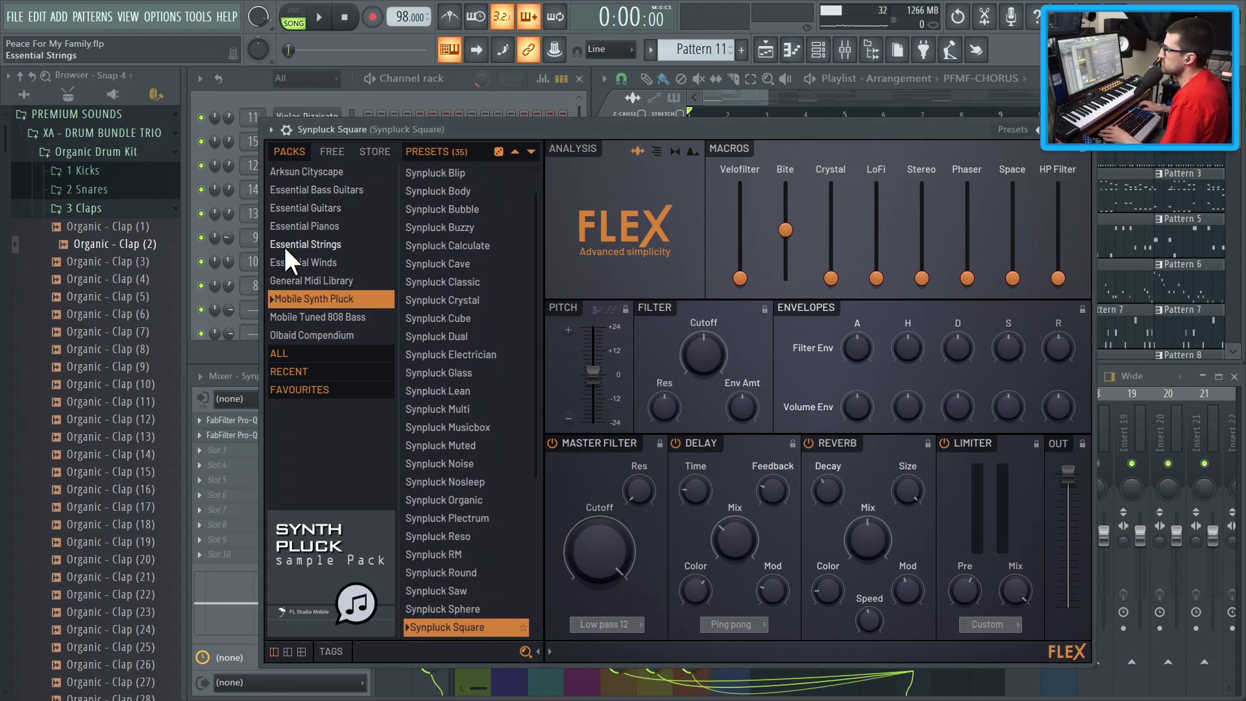
key("Escape")
Step: View the Dub steppy 3 and Keybit instruments from the channel rack and close their windows
left_click(292, 249)
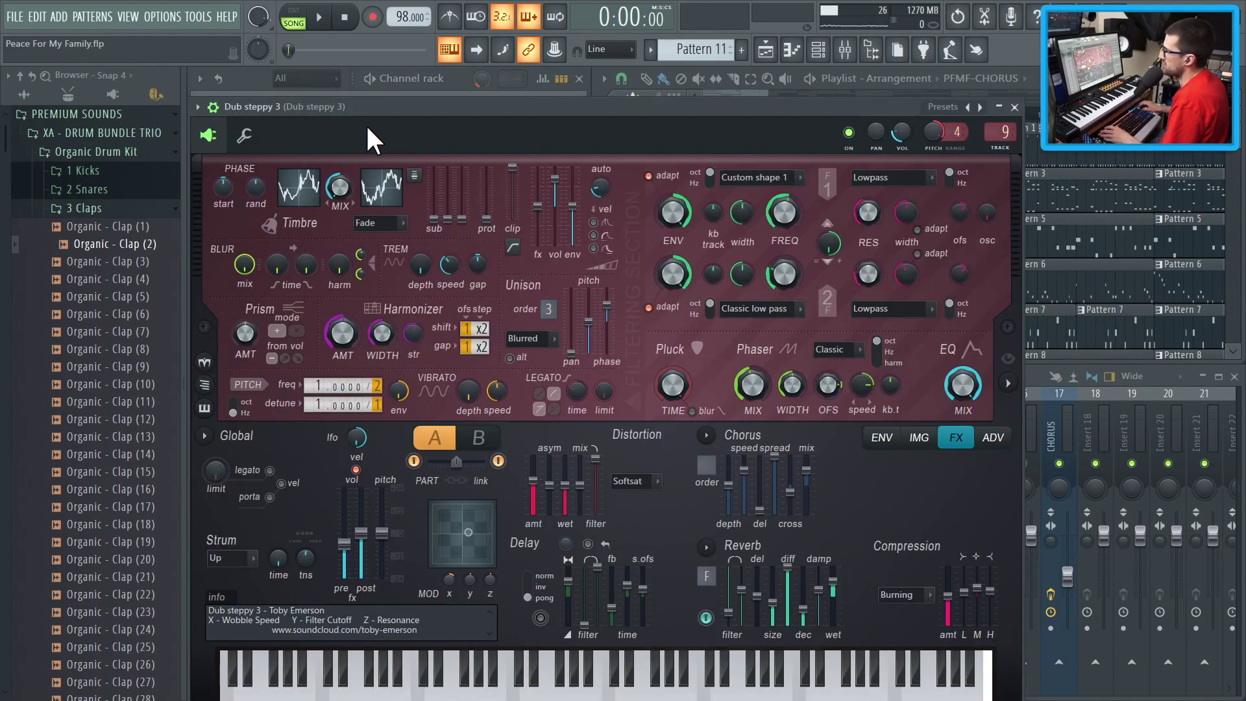
key("Escape")
left_click(317, 274)
key("Escape")
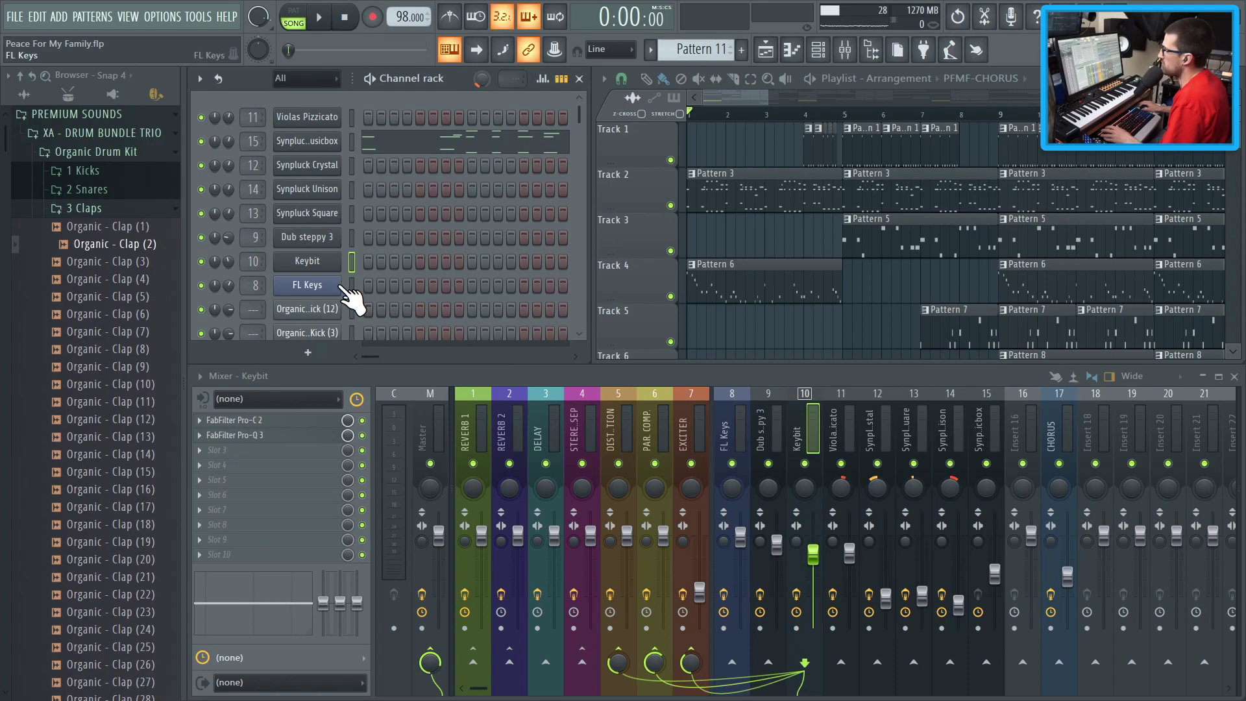
Step: View the FL Keys instrument and its list of presets, and close both without choosing another preset
left_click(328, 290)
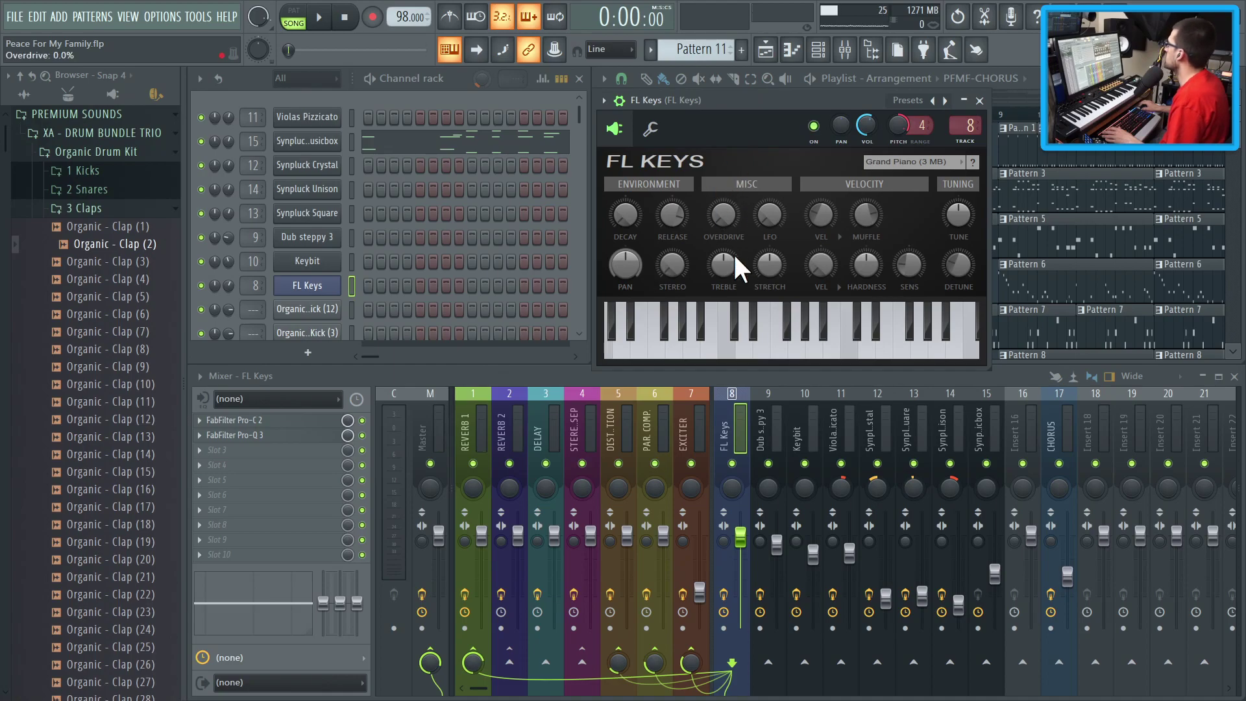
left_click(904, 100)
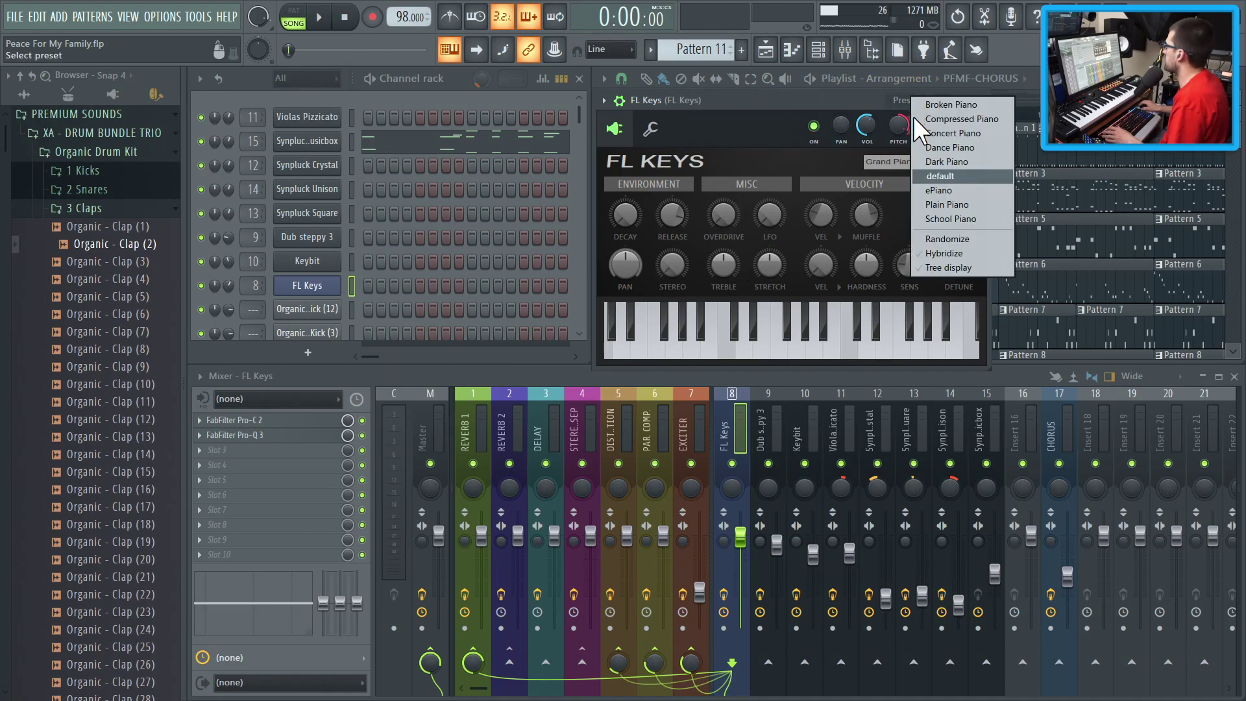
key("Escape")
key("Escape")
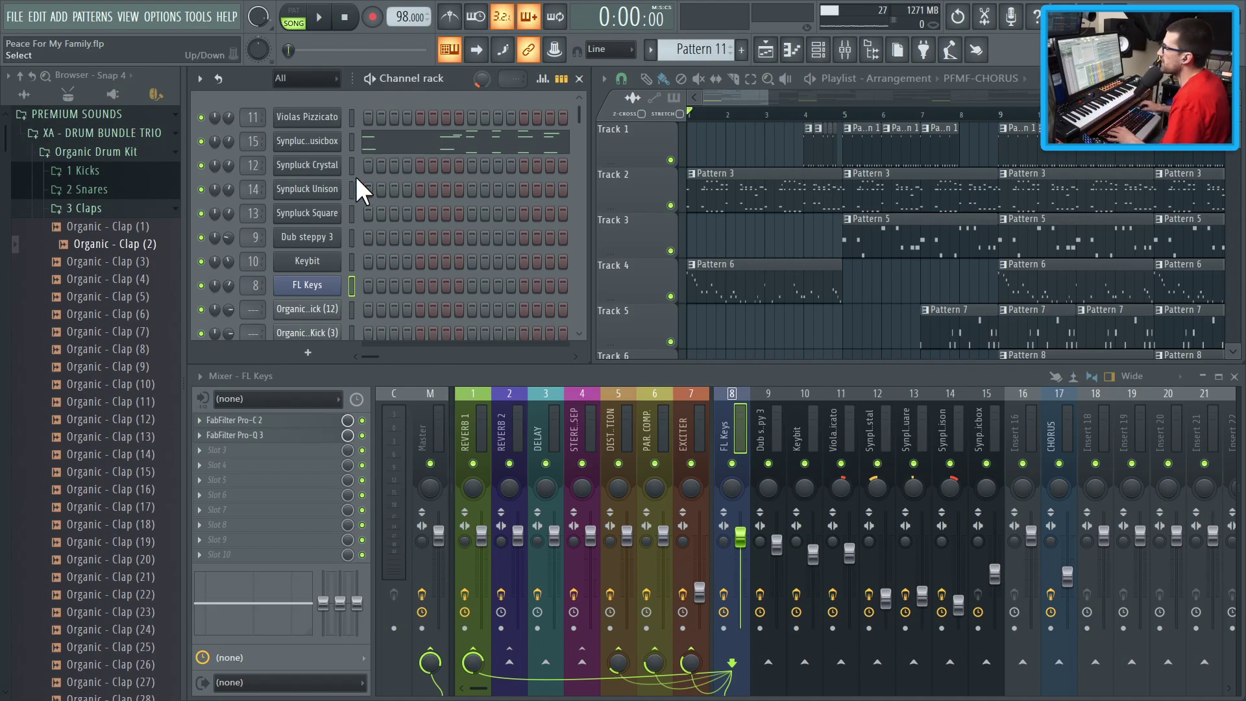
Step: Audition the Synpluck Unison channel, and view the Synpluck Square channel's FLEX preset before closing its window
left_click(325, 189)
key("Escape")
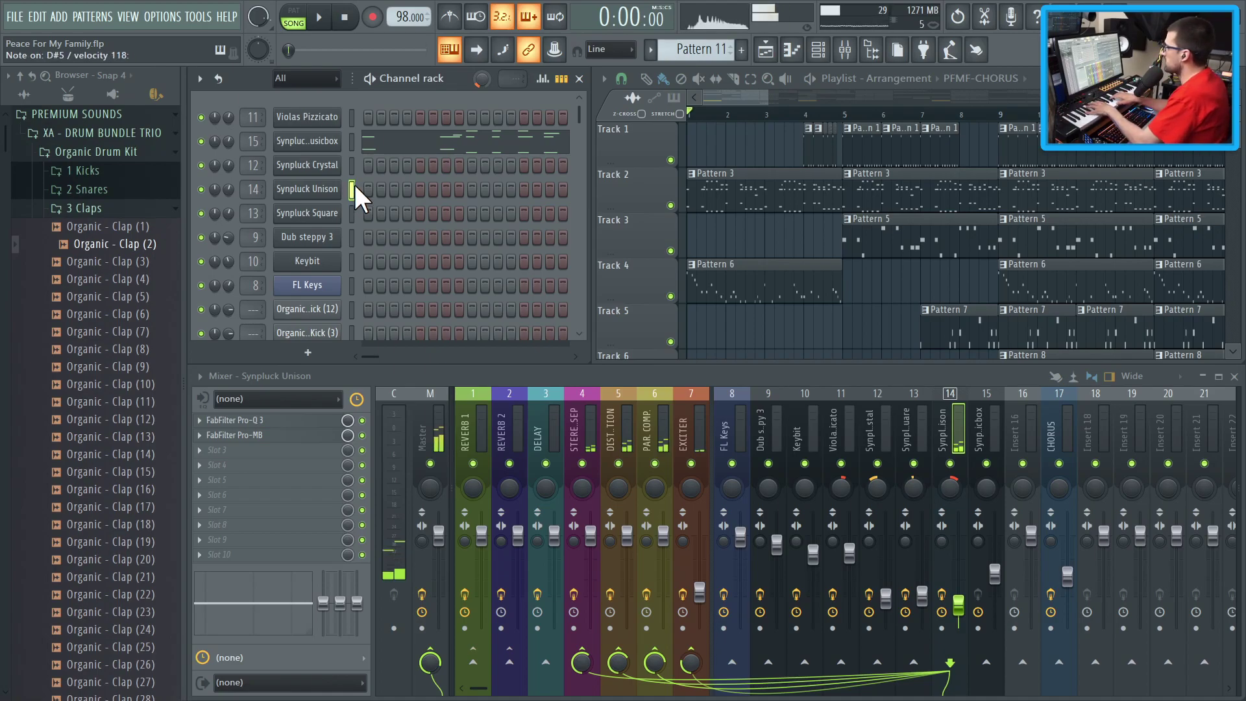
left_click(307, 210)
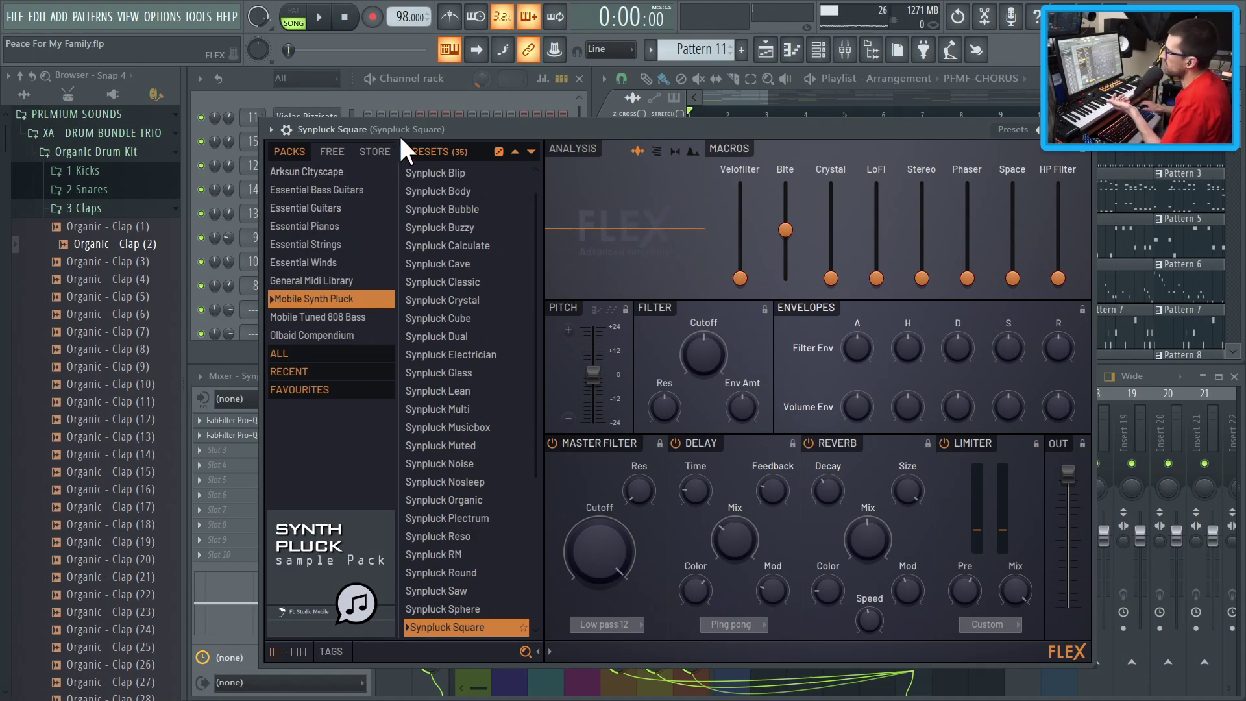
key("F6")
key("F9")
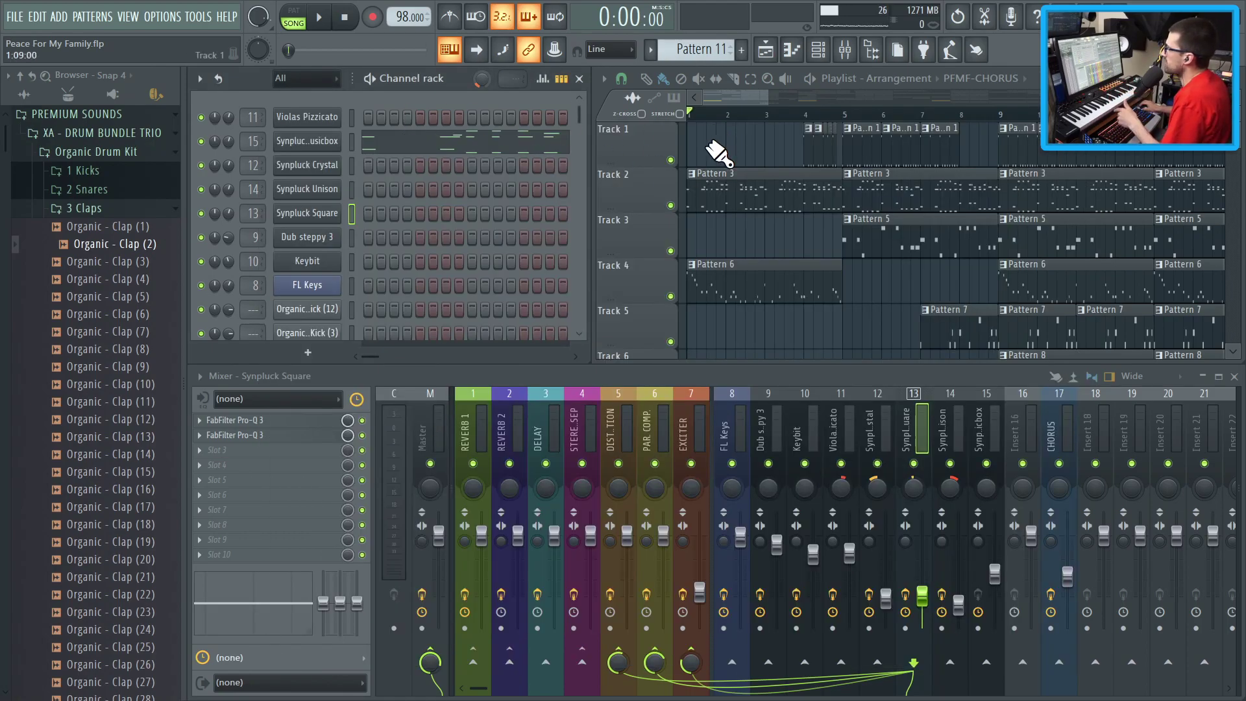
Step: Look over the playlist tracks and play the song arrangement from the start
scroll(738, 199, "down", 2)
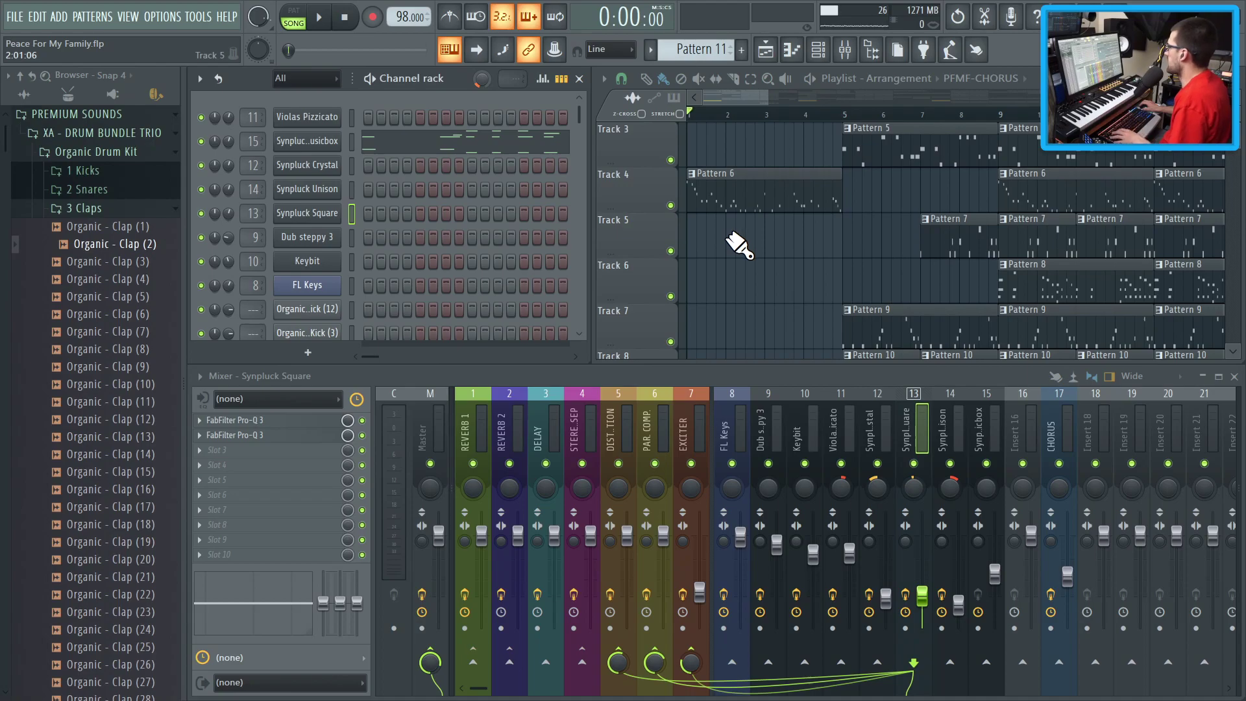
scroll(739, 245, "down", 3)
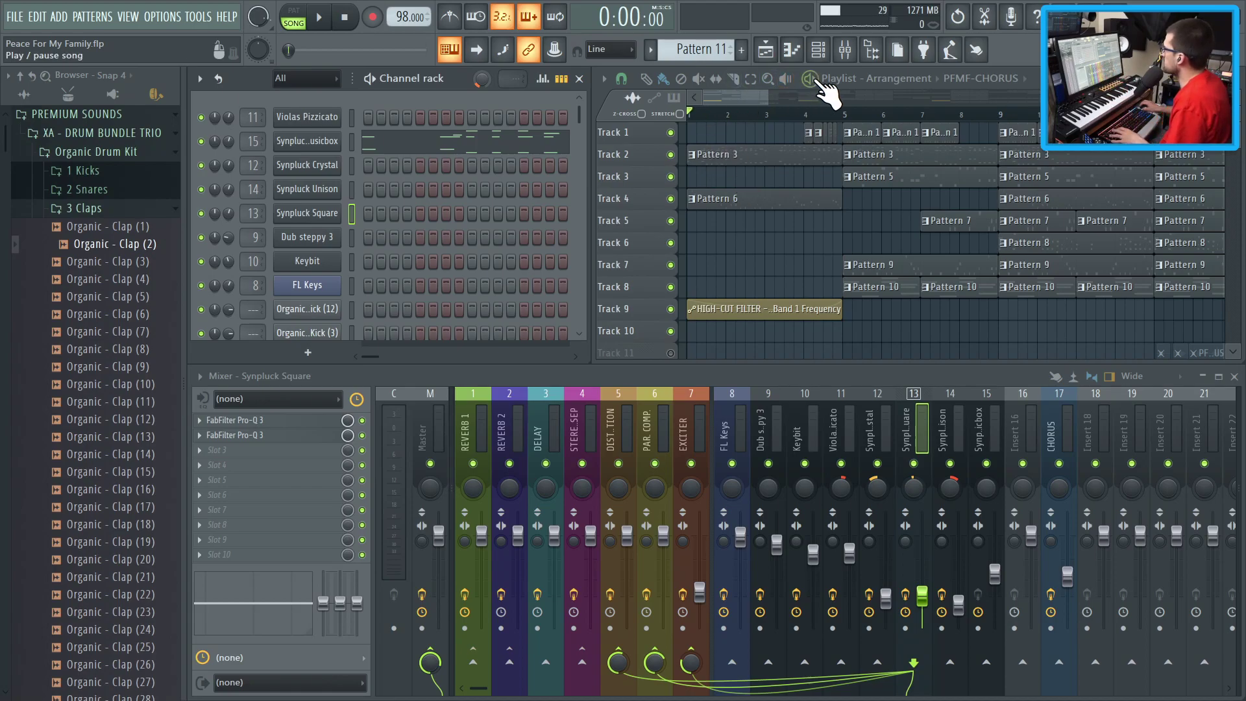
left_click(817, 82)
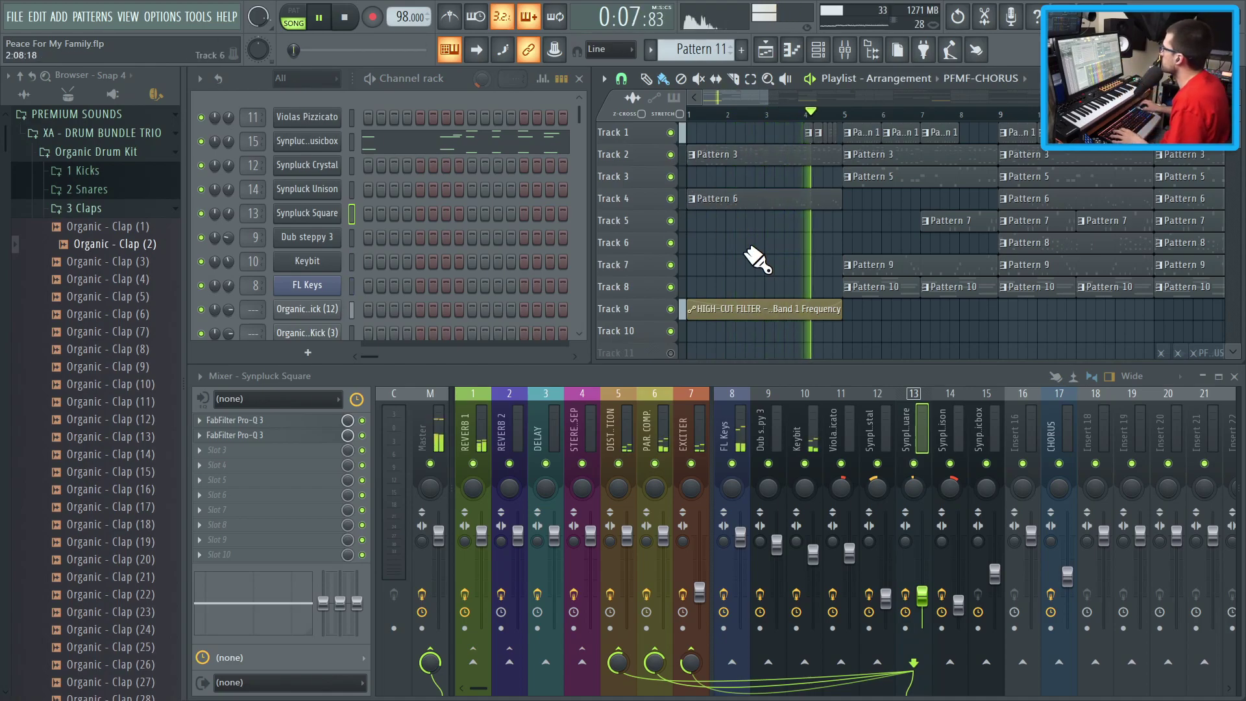
scroll(828, 261, "up", 3, "ctrl")
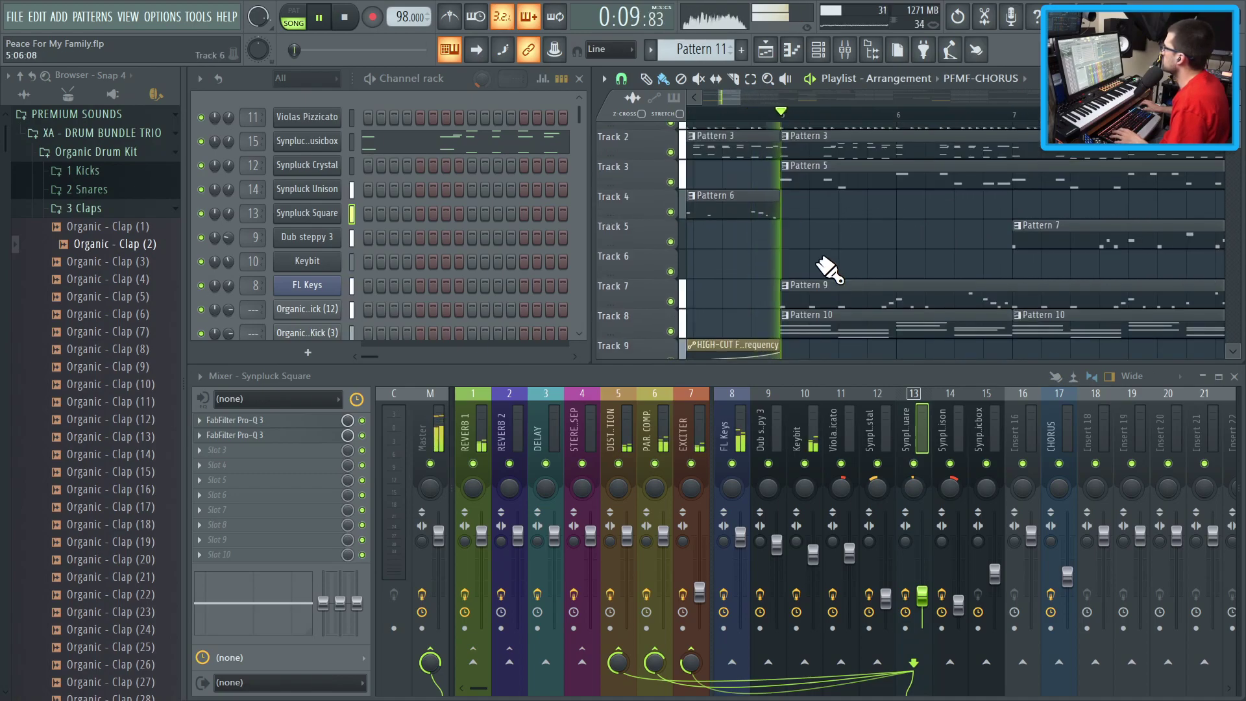
Step: Make Pattern 3 on playlist Track 2 the active pattern during playback to follow its FL Keys notes
left_click(805, 139)
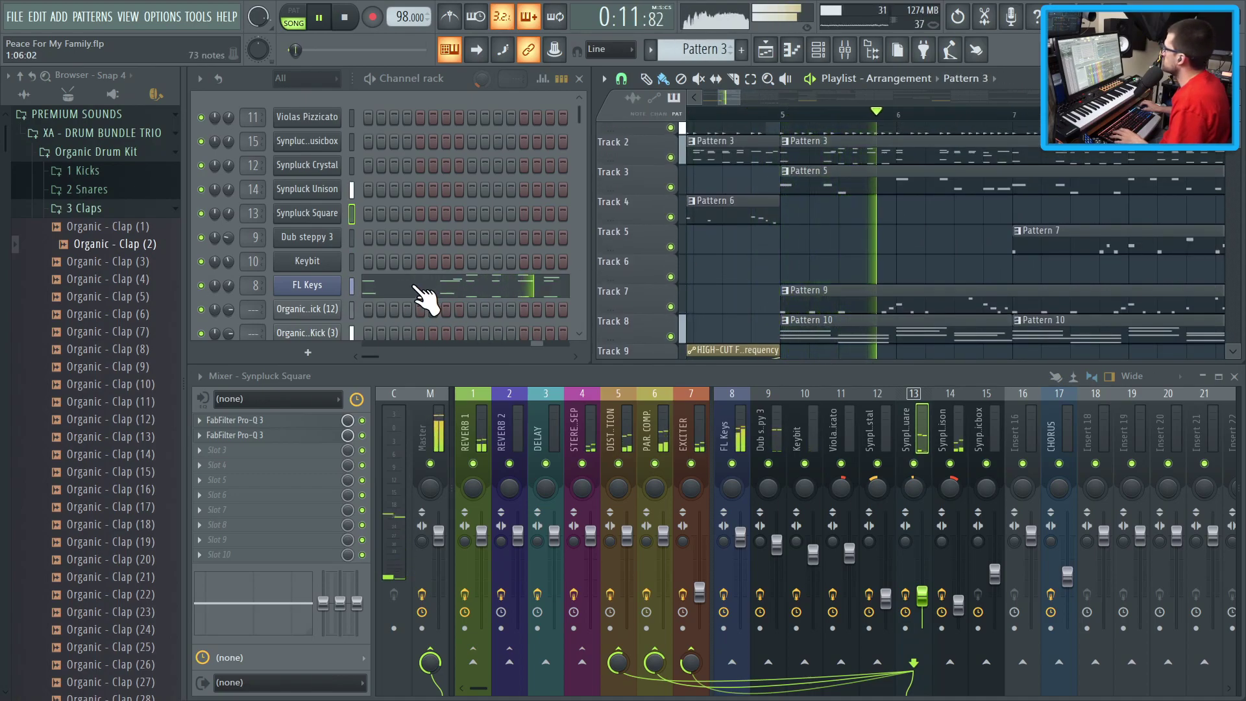
scroll(829, 262, "down", 2, "ctrl")
scroll(829, 262, "down", 1)
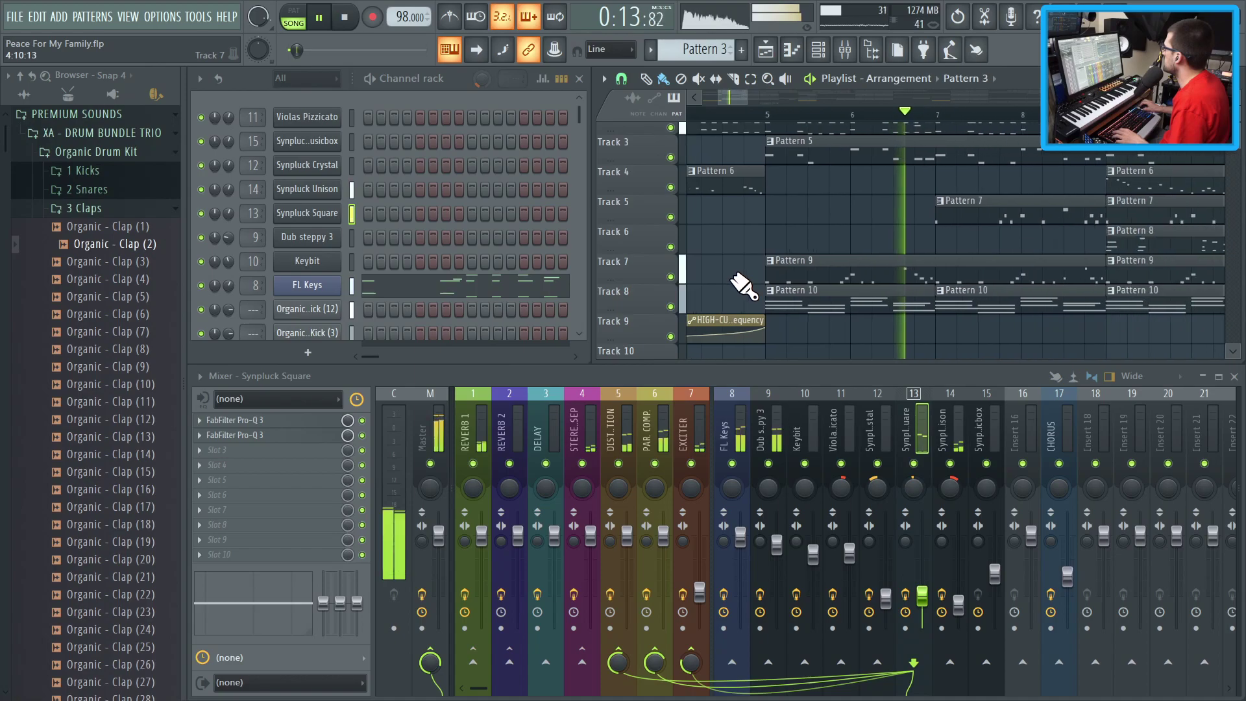
scroll(907, 273, "down", 2, "ctrl")
scroll(907, 272, "up", 1)
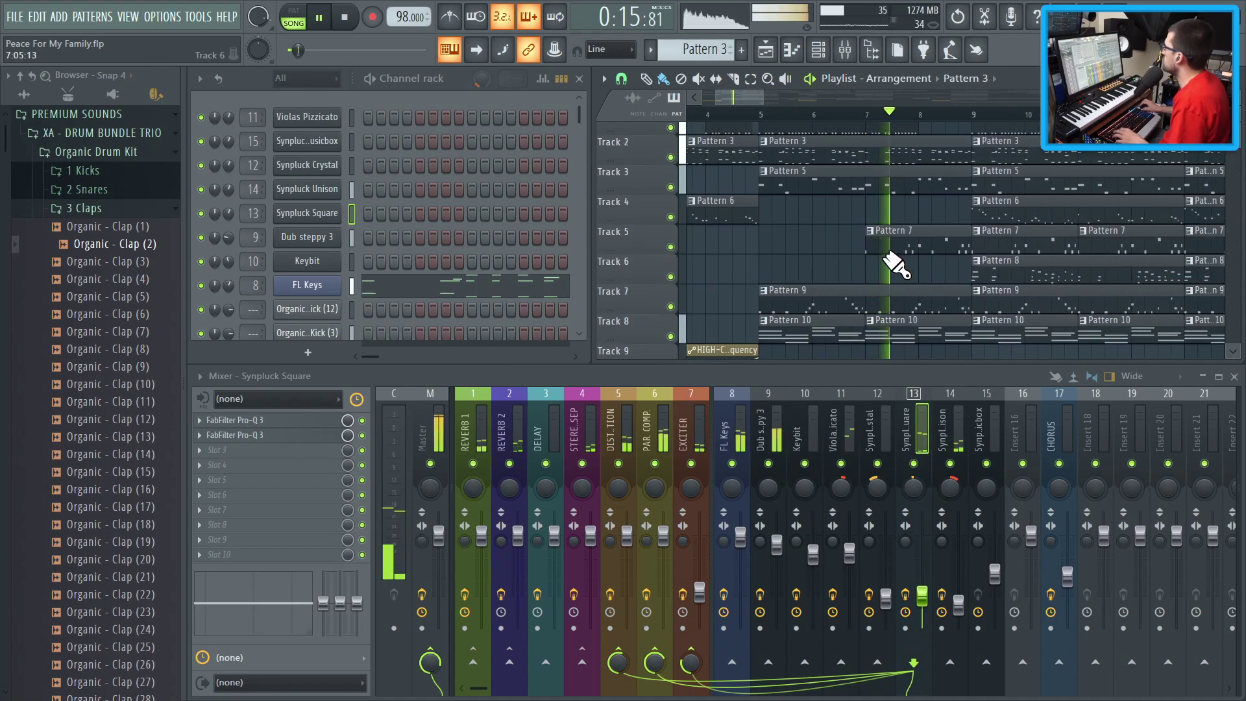
Step: Make Pattern 7 on playlist Track 5 the active pattern and view the Violas Pizzicato channel's FLEX preset during playback
left_click(890, 250)
left_click(325, 119)
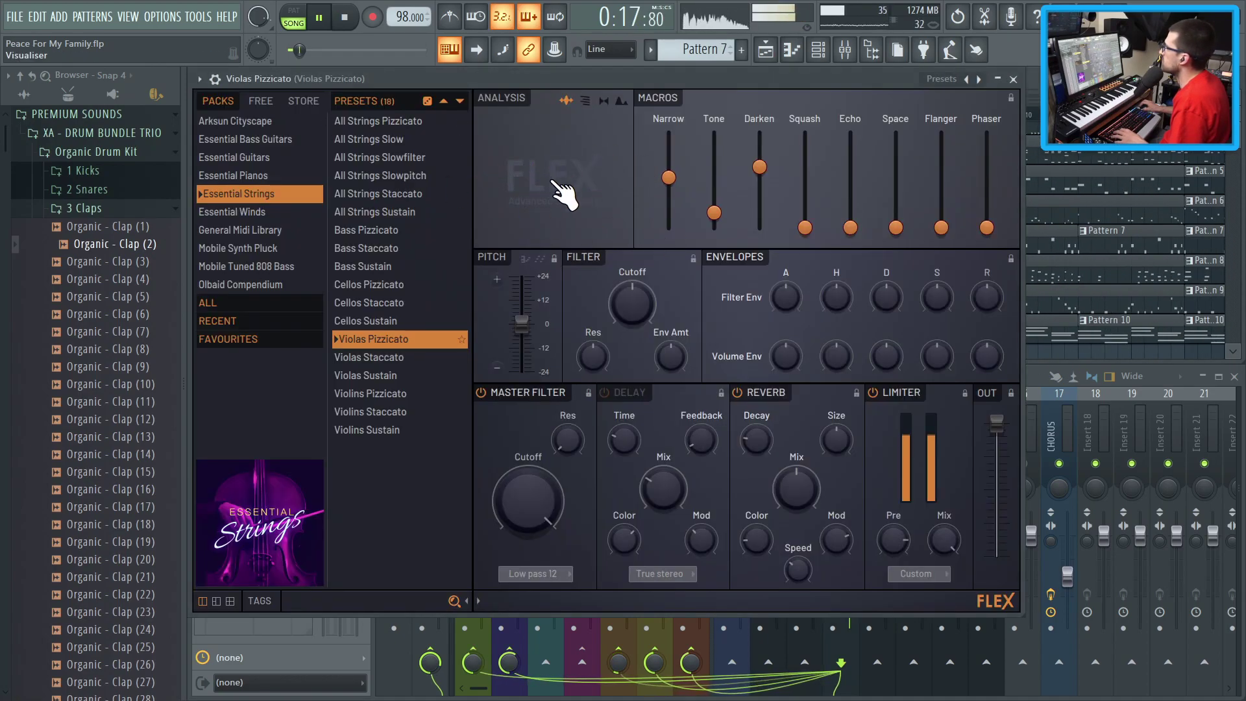
key("Escape")
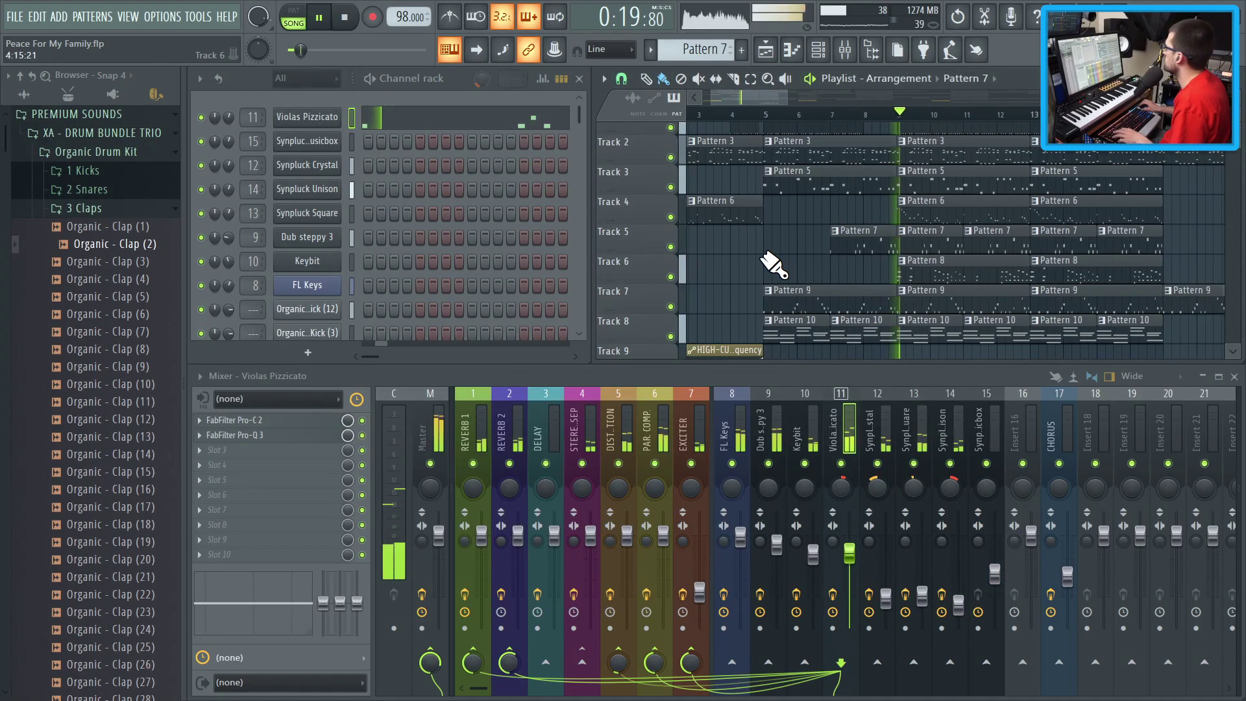
scroll(779, 270, "down", 3, "ctrl")
scroll(790, 300, "up", 1)
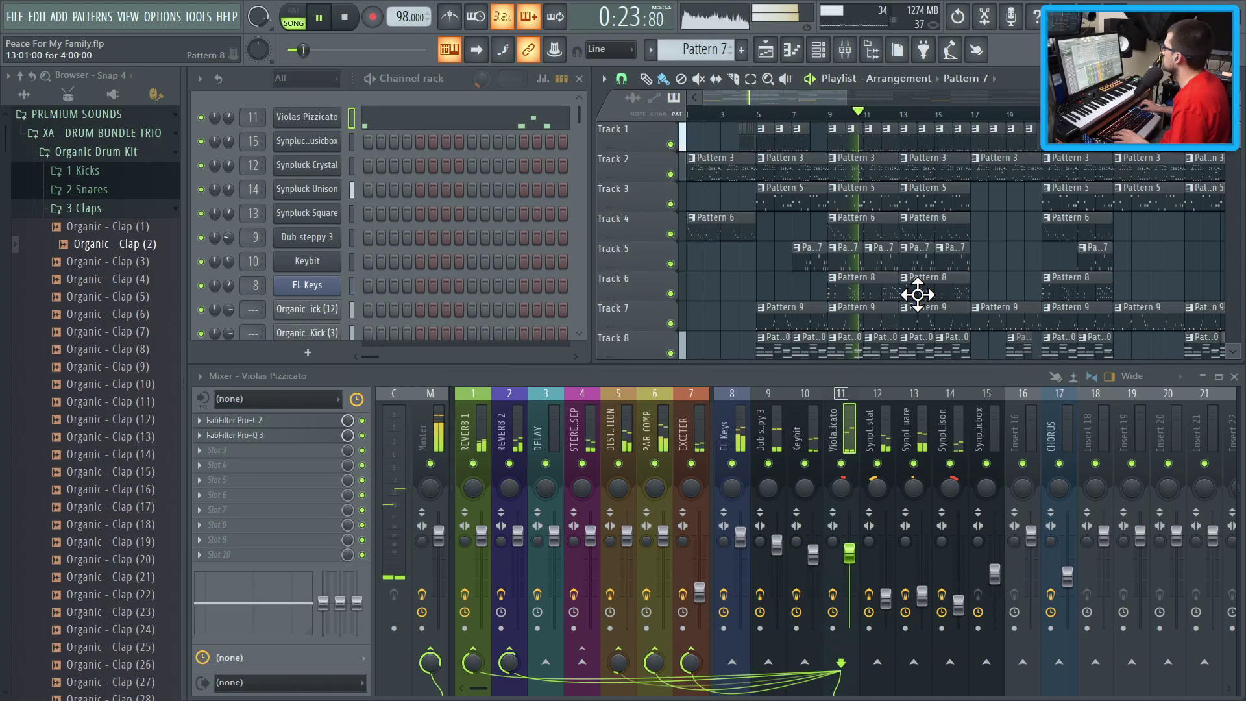
Step: View the Master track's FabFilter Pro-Q 3 in full screen and return it to its normal window size
left_click(234, 435)
left_click(776, 134)
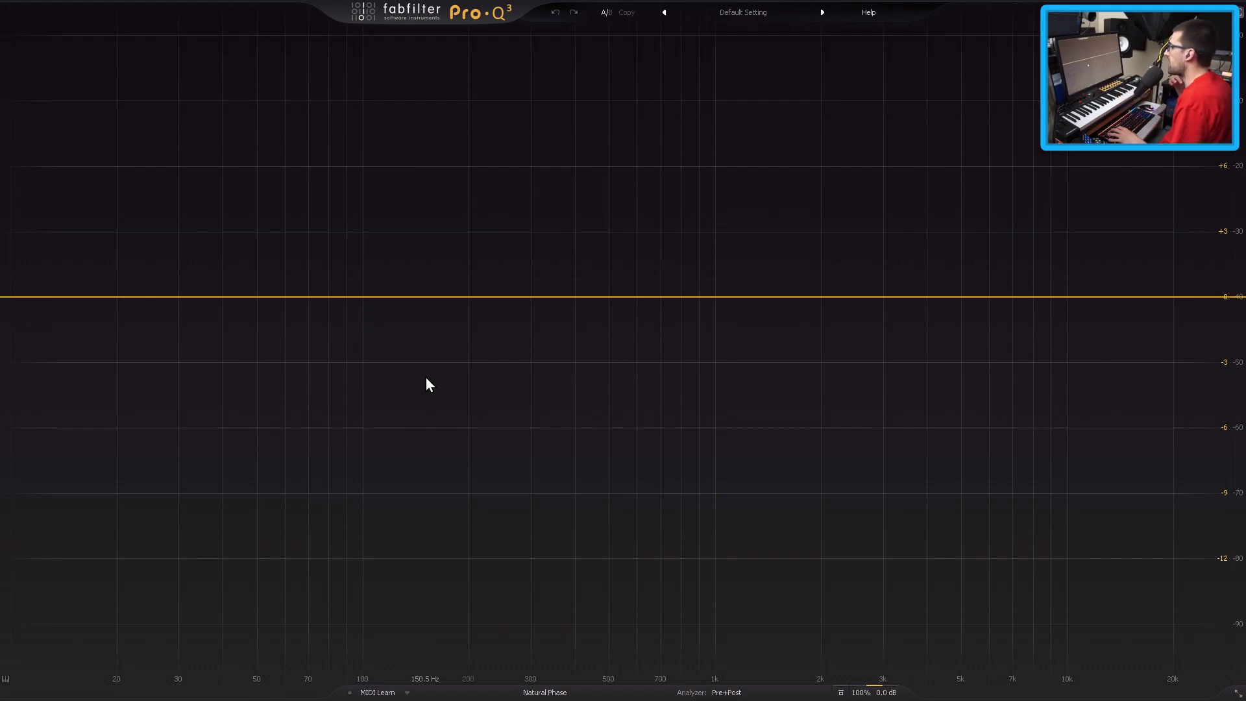
key("Escape")
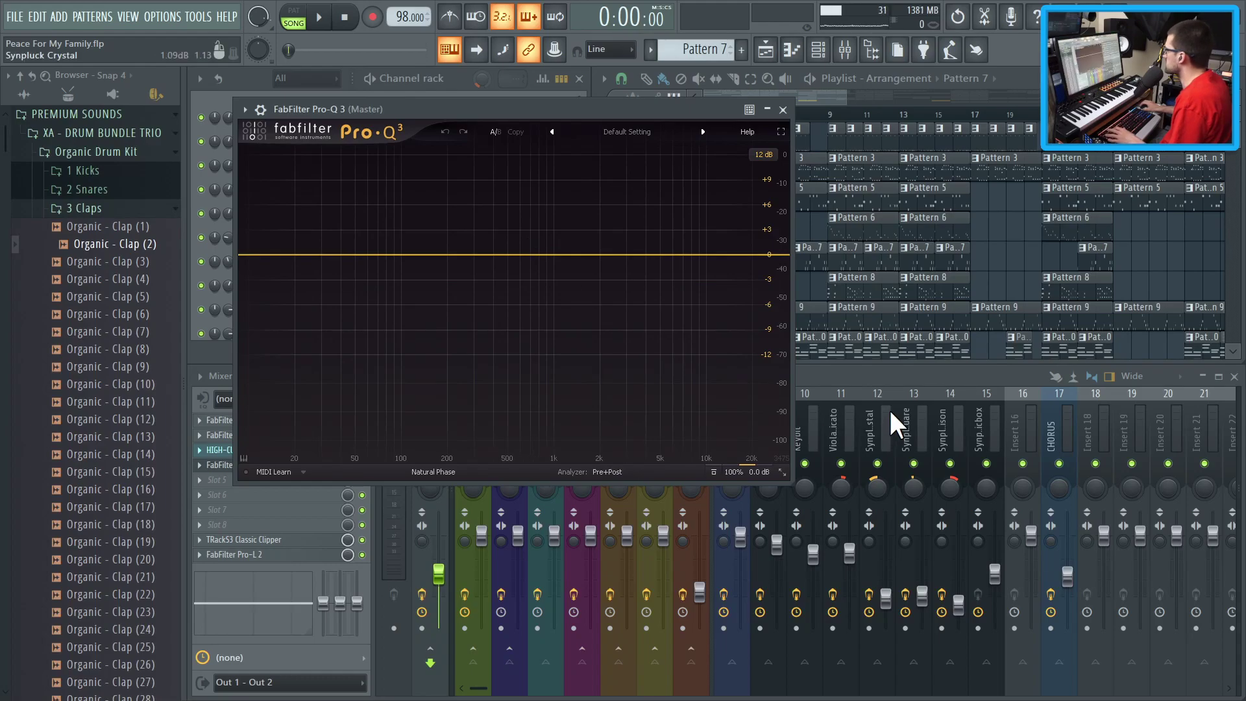
Step: Examine the effect slots of the Violas Pizzicato, Keybit, Synpluck Crystal, Unison and Musicbox mixer tracks, and look over the playlist
left_click(843, 422)
left_click(837, 423)
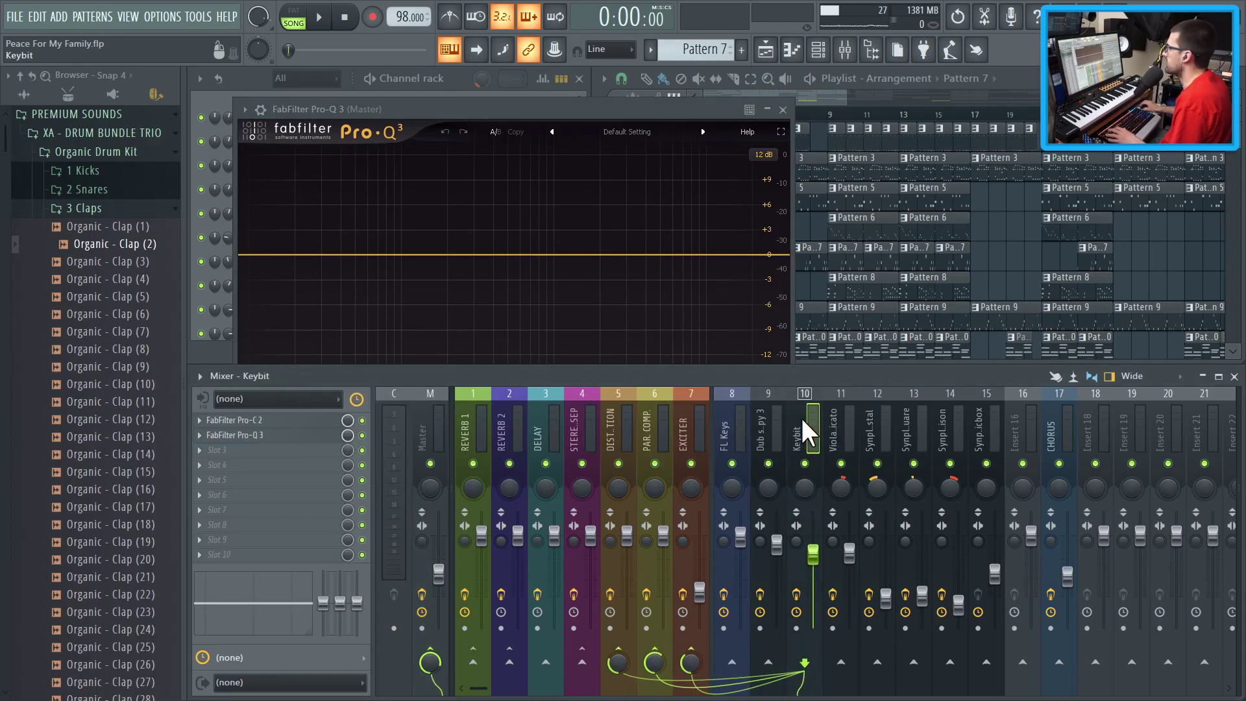
left_click(870, 425)
left_click(944, 422)
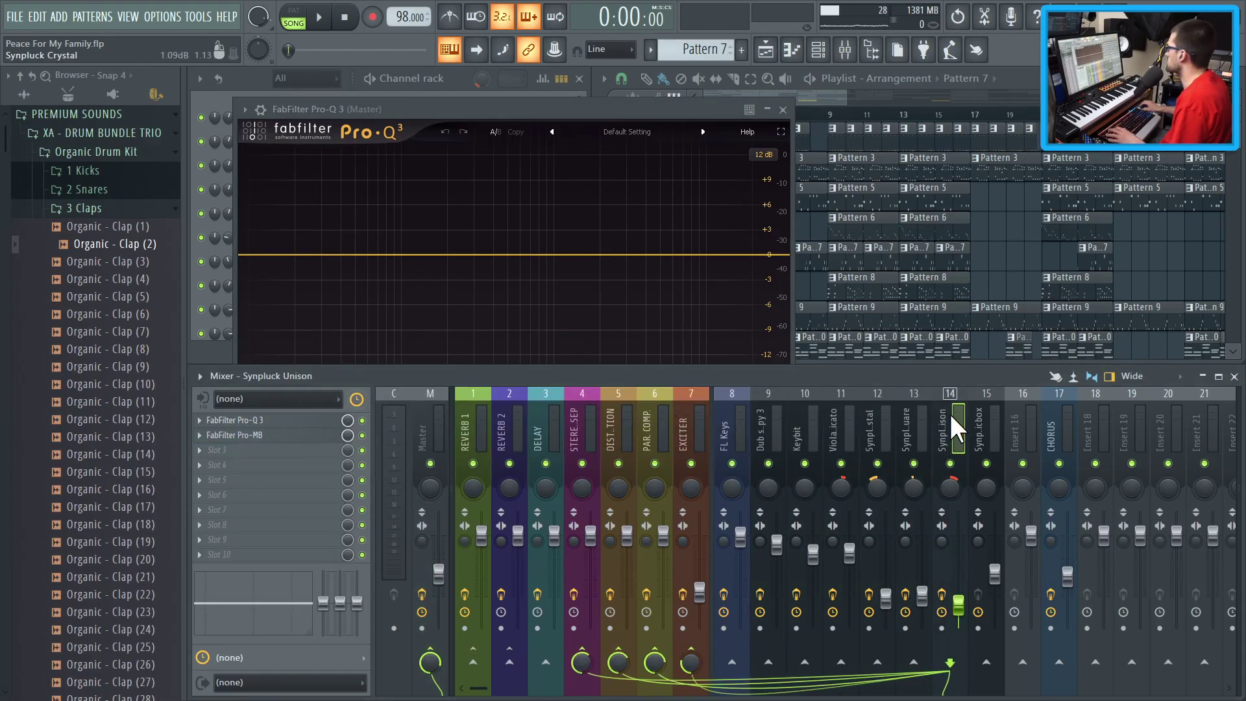
left_click(979, 428)
left_click(947, 239)
scroll(779, 273, "down", 2)
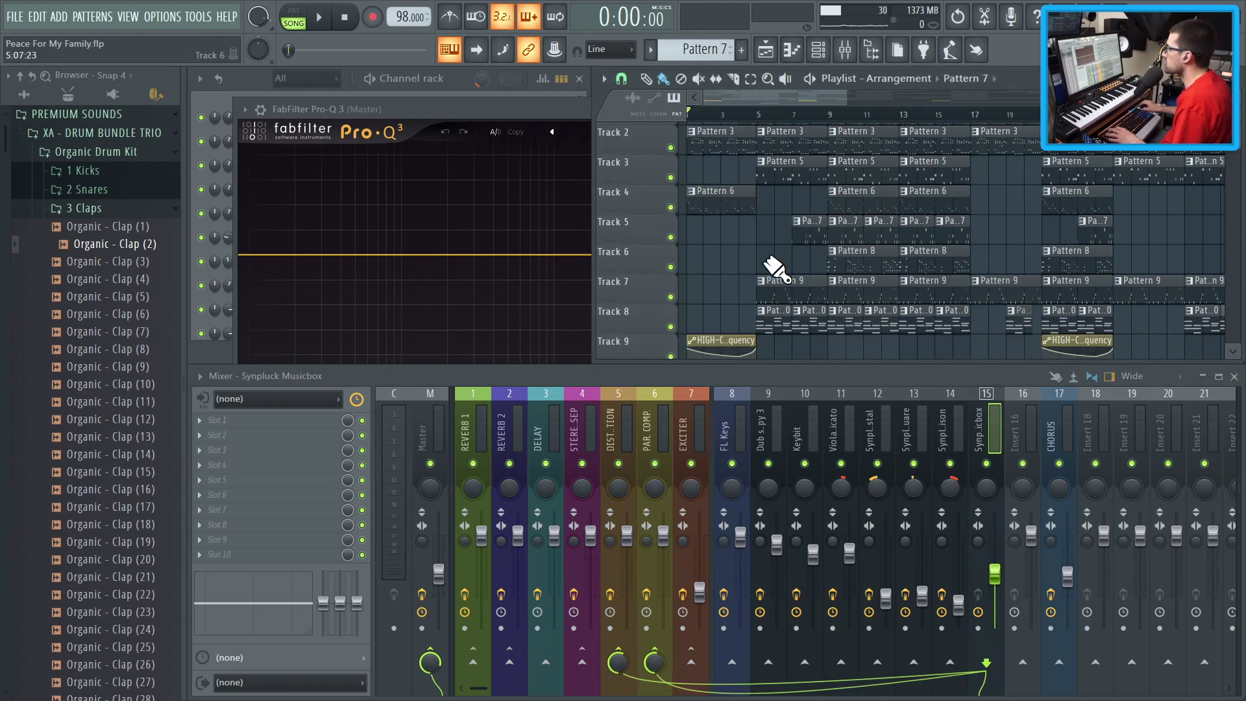
scroll(733, 282, "up", 2)
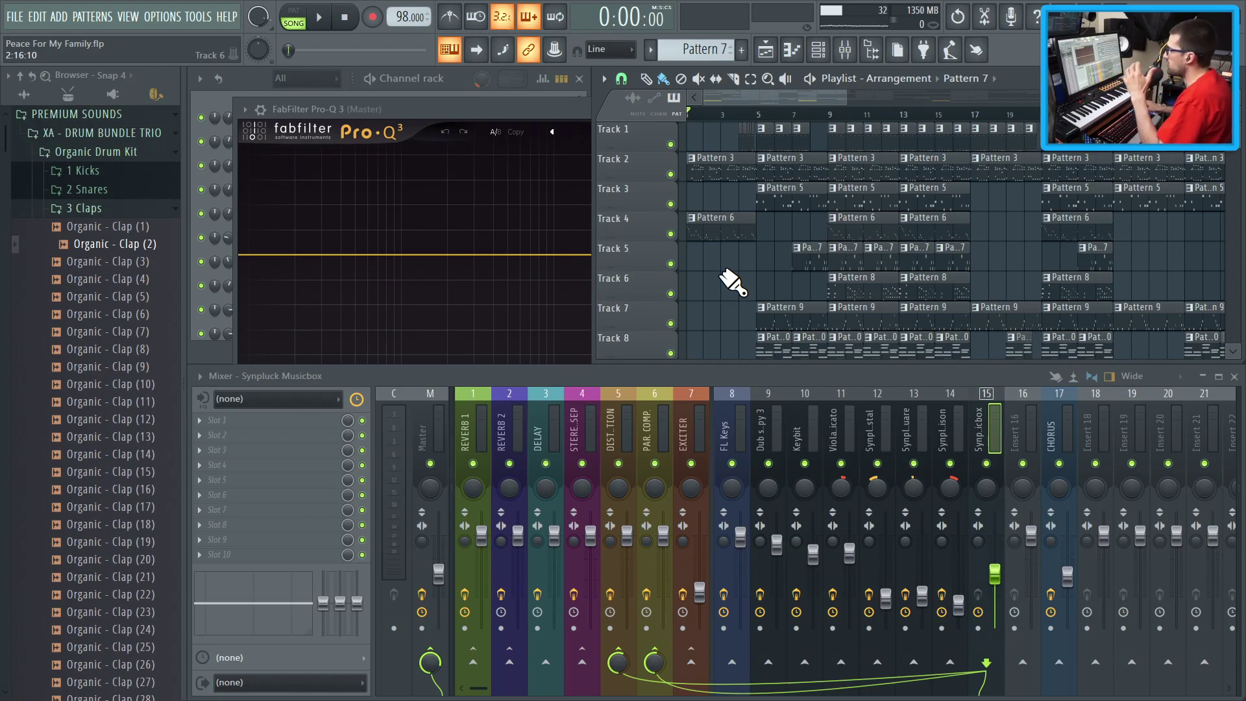
Step: Play the song and examine its frequency spectrum in the Master track's full-screen FabFilter Pro-Q 3, and close the plugin
left_click(537, 104)
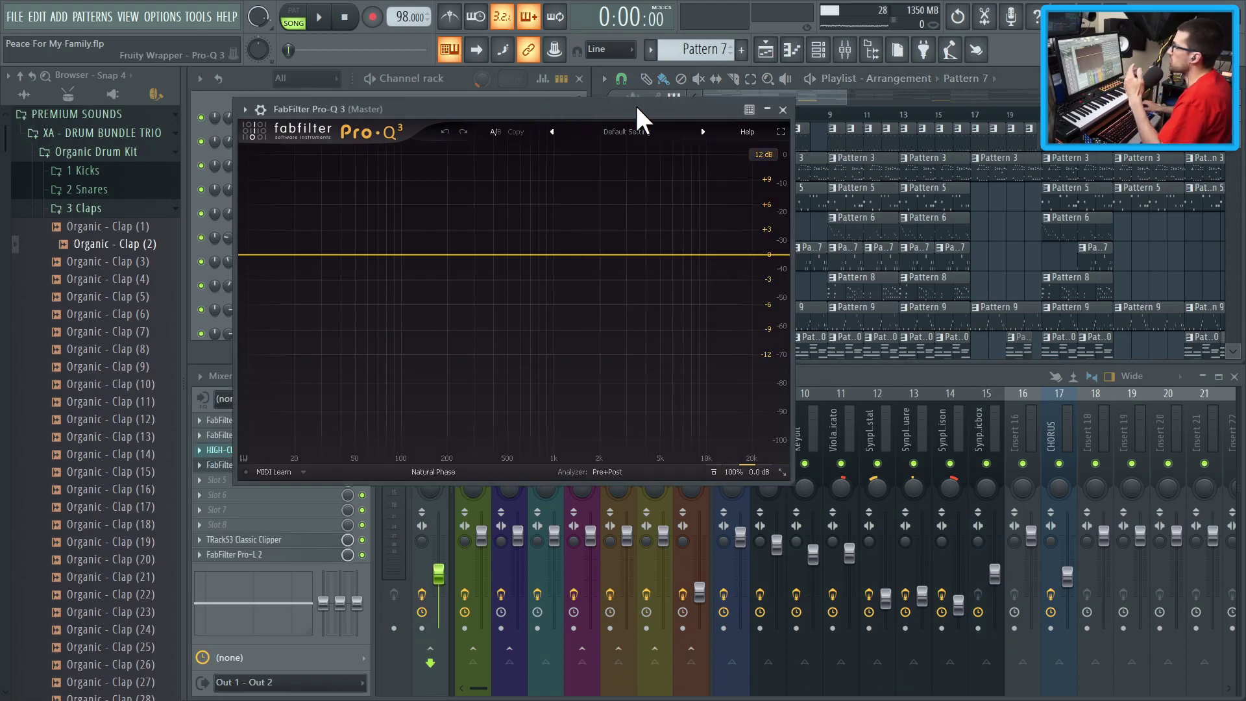
left_click(778, 130)
key("space")
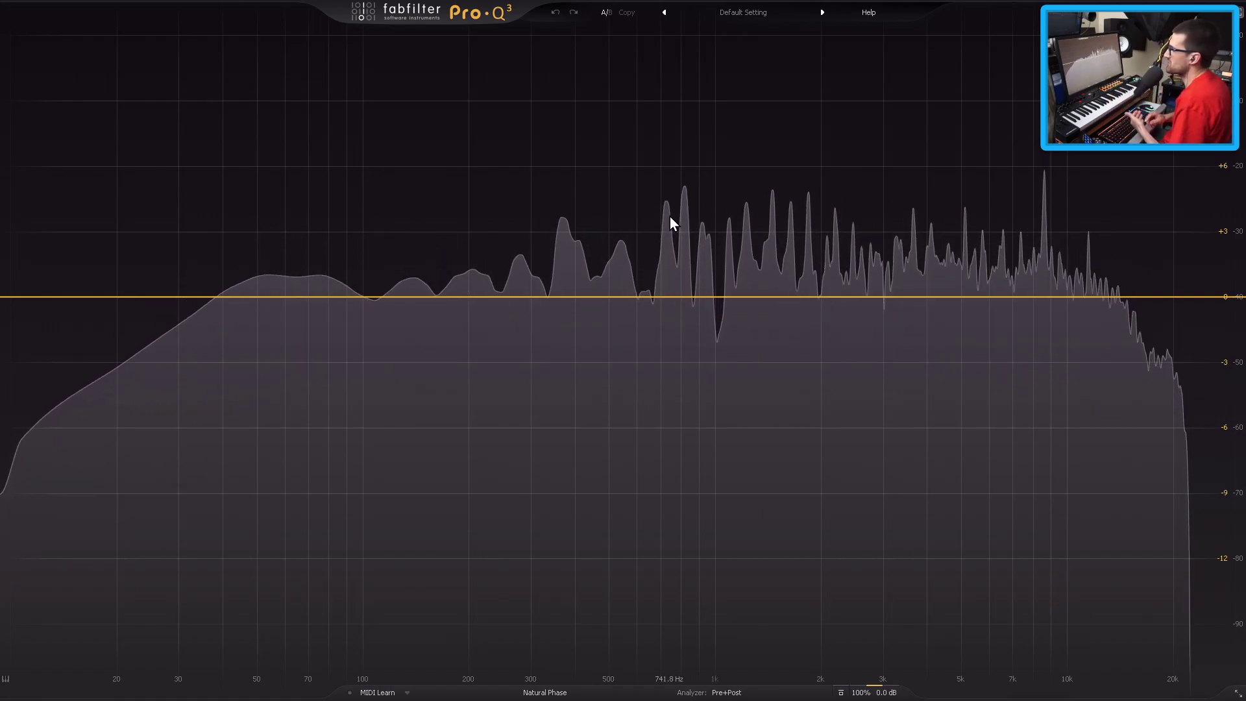
key("Escape")
left_click_drag(552, 111, 911, 122)
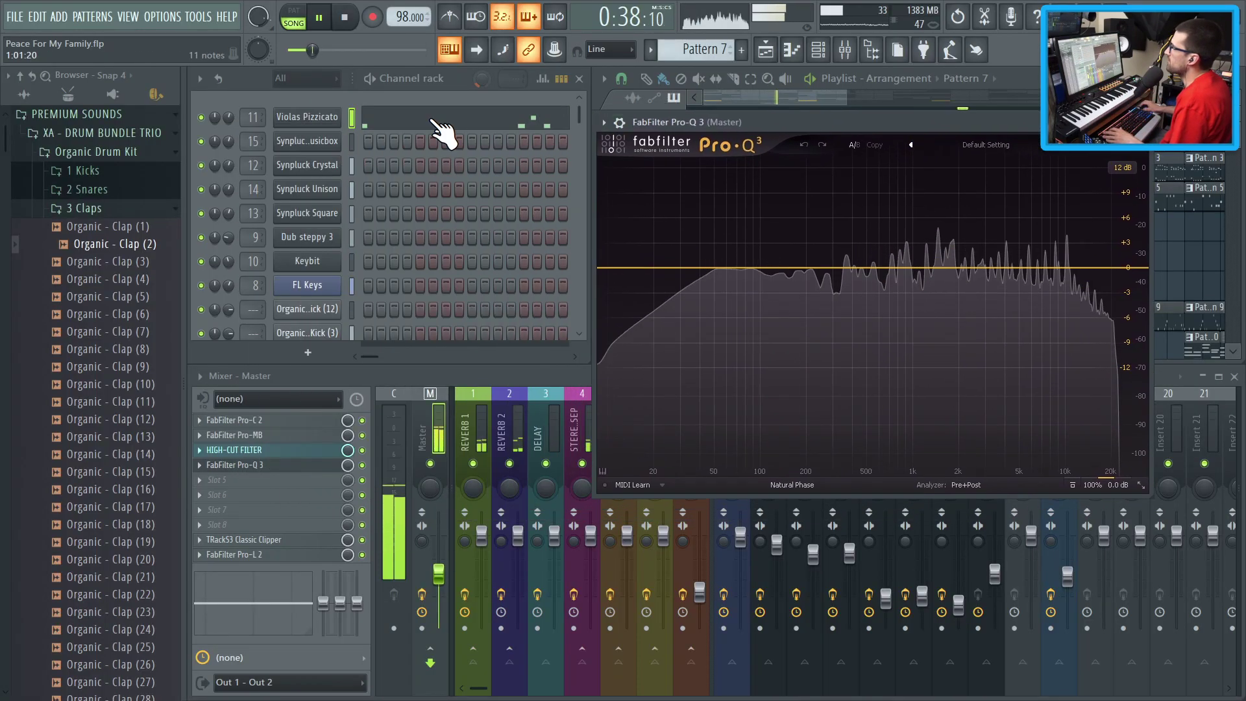
left_click_drag(787, 122, 640, 178)
key("Escape")
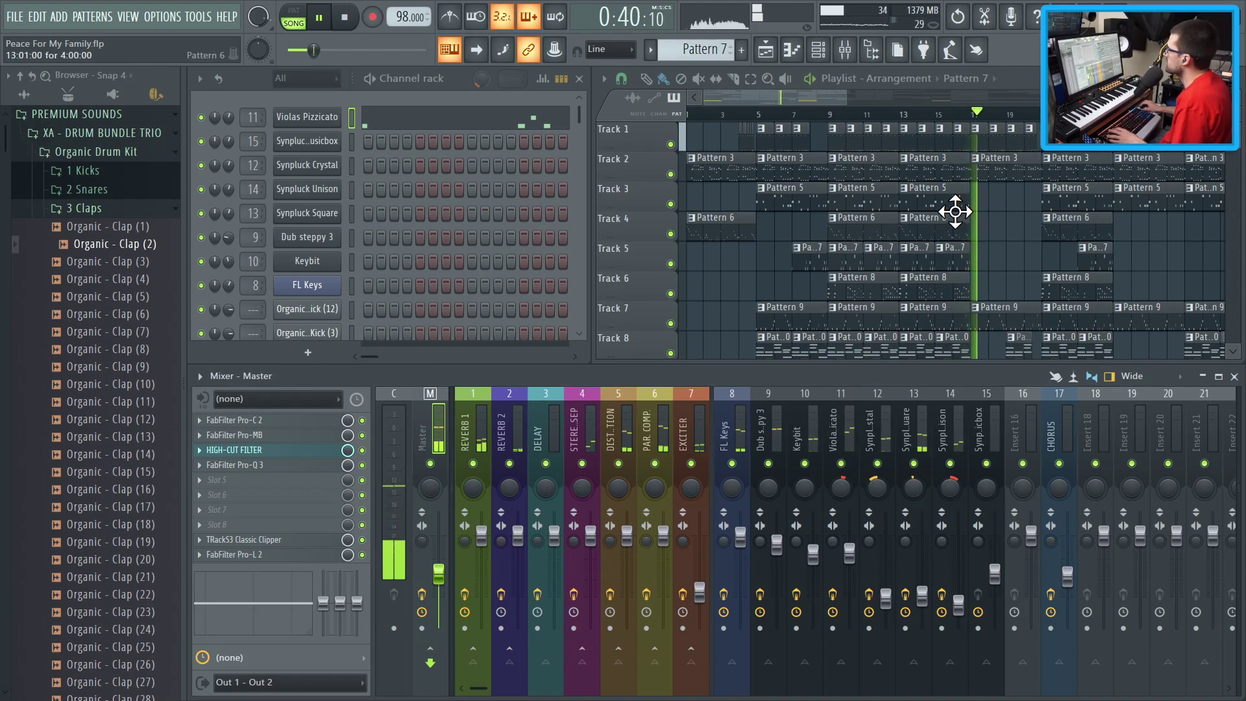
Step: Stop playback, solo playlist Track 2 and play it on its own from bar 17
scroll(1035, 278, "up", 3, "ctrl")
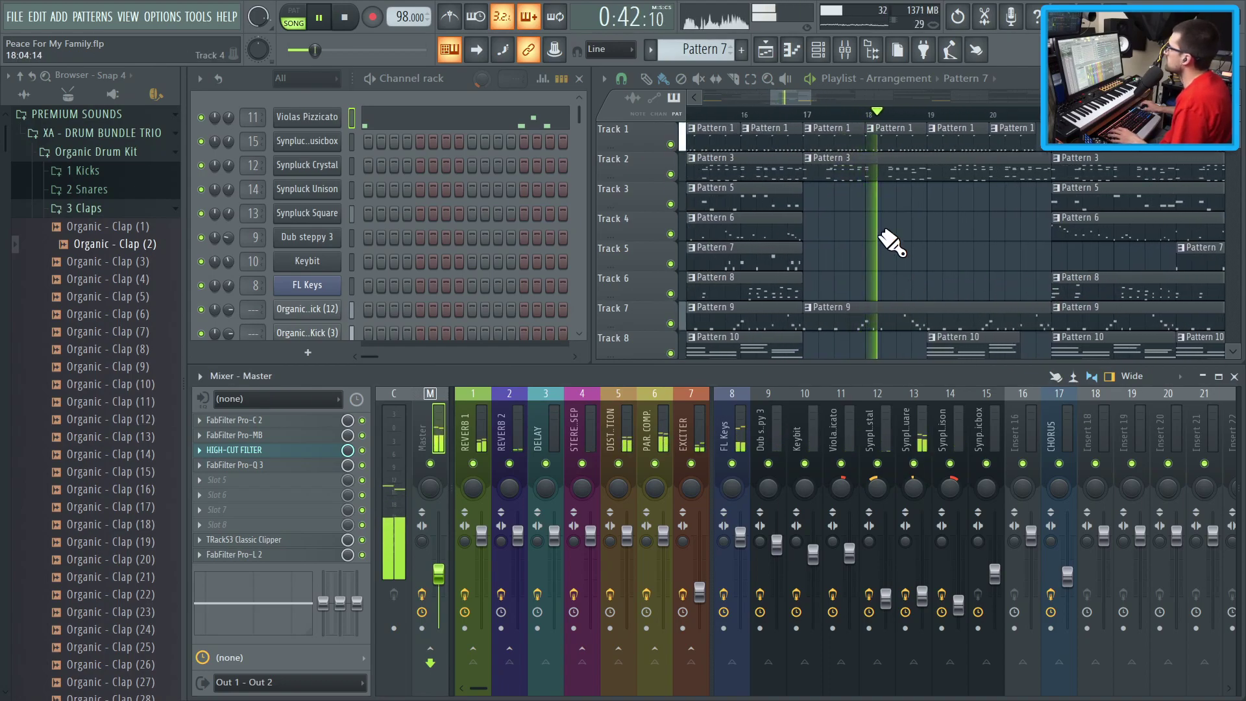
key("space")
left_click(671, 174, "ctrl")
key("space")
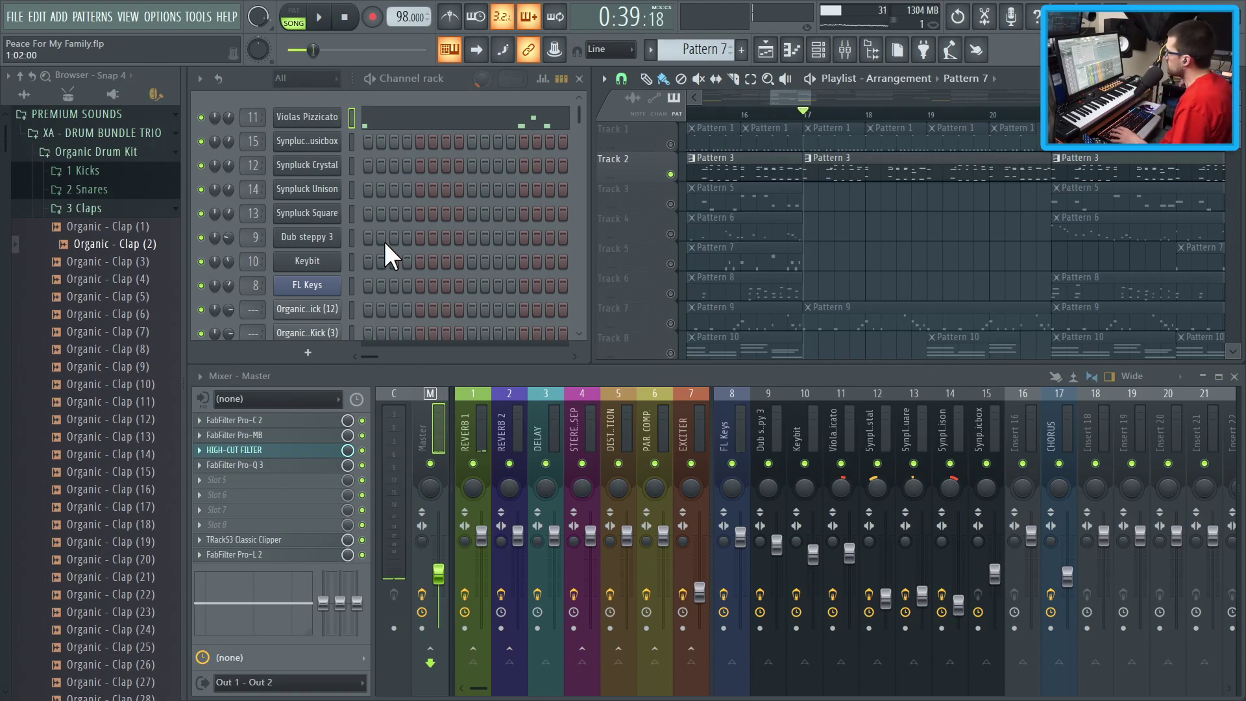
key("space")
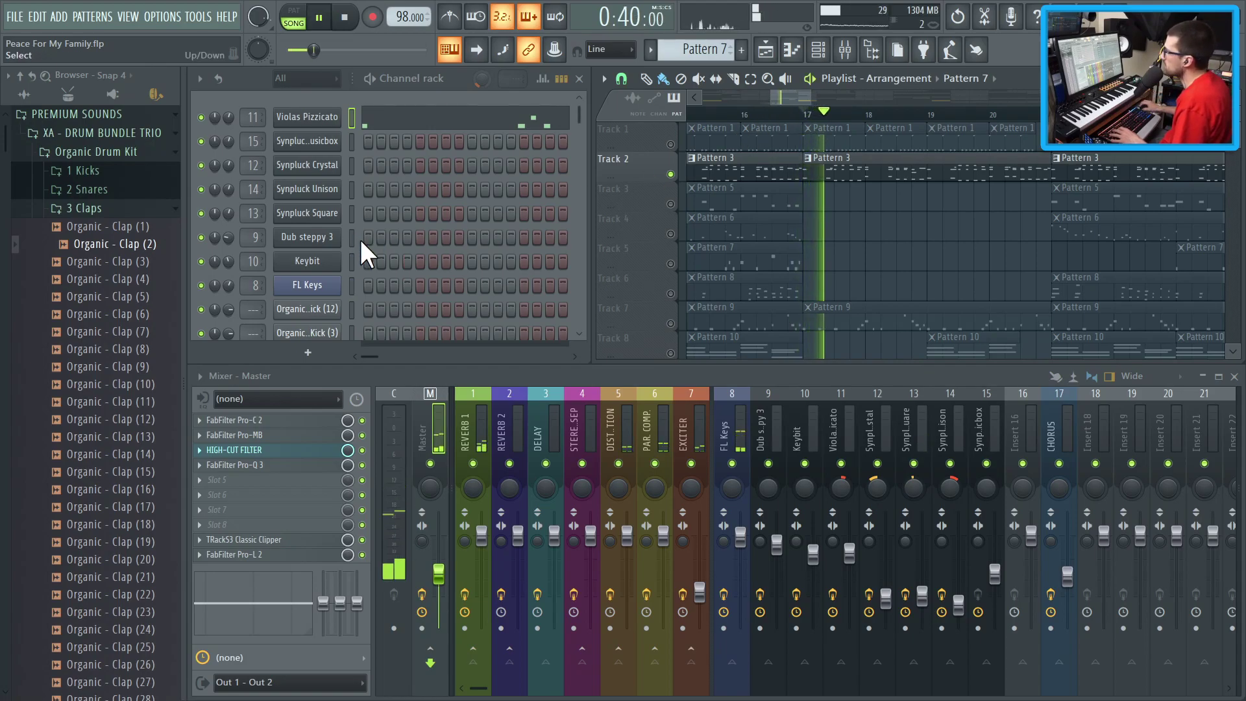
Step: Stop playback, solo playlist Track 7, select Pattern 9, and play it with the Synpluck Square channel's FLEX open
key("space")
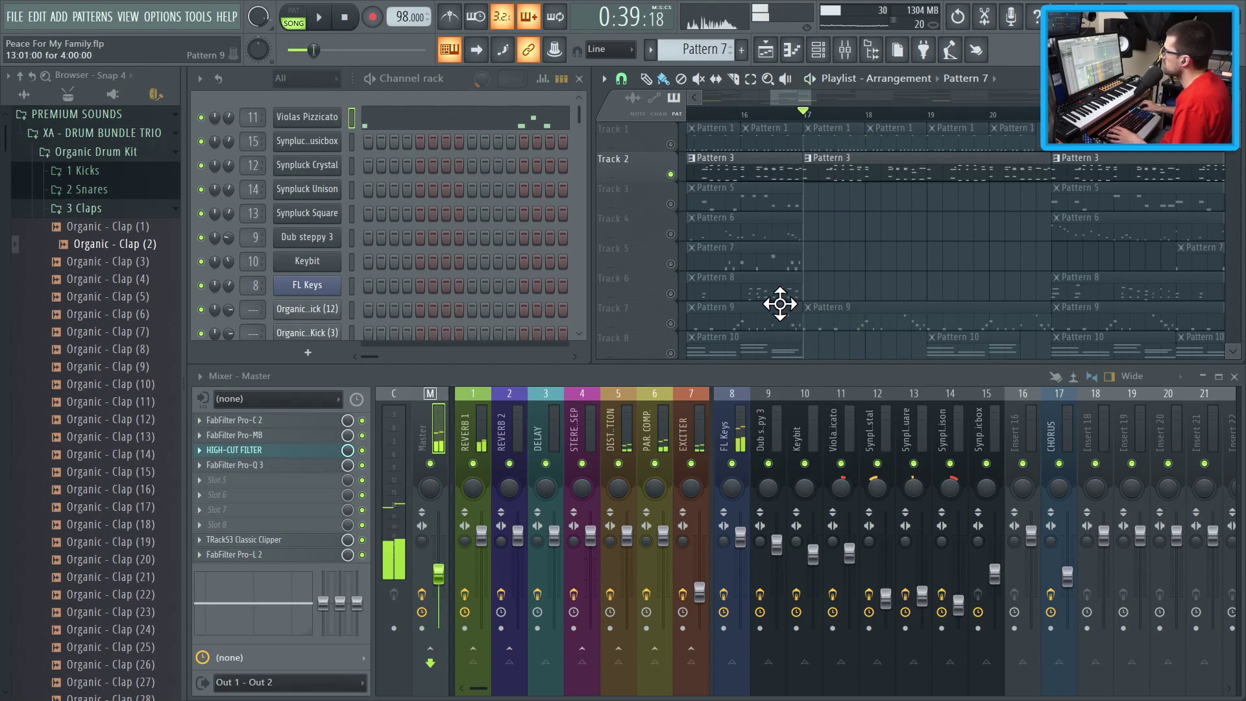
left_click(672, 323)
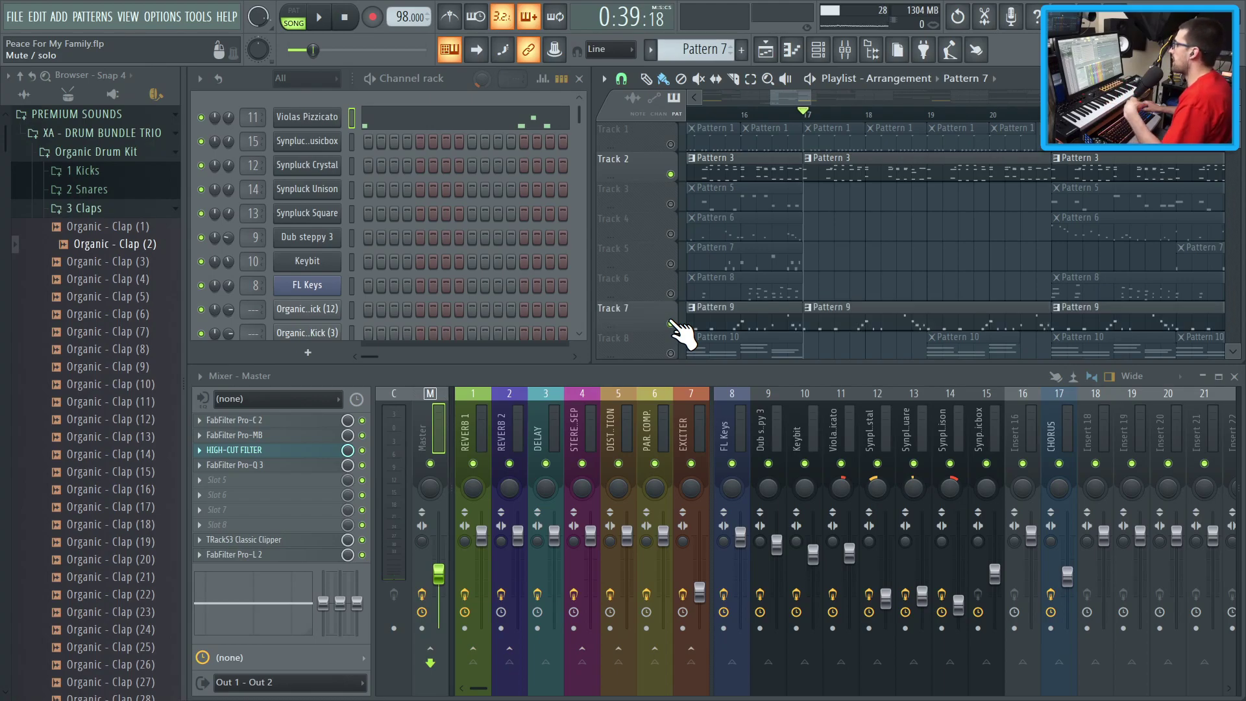
right_click(671, 323)
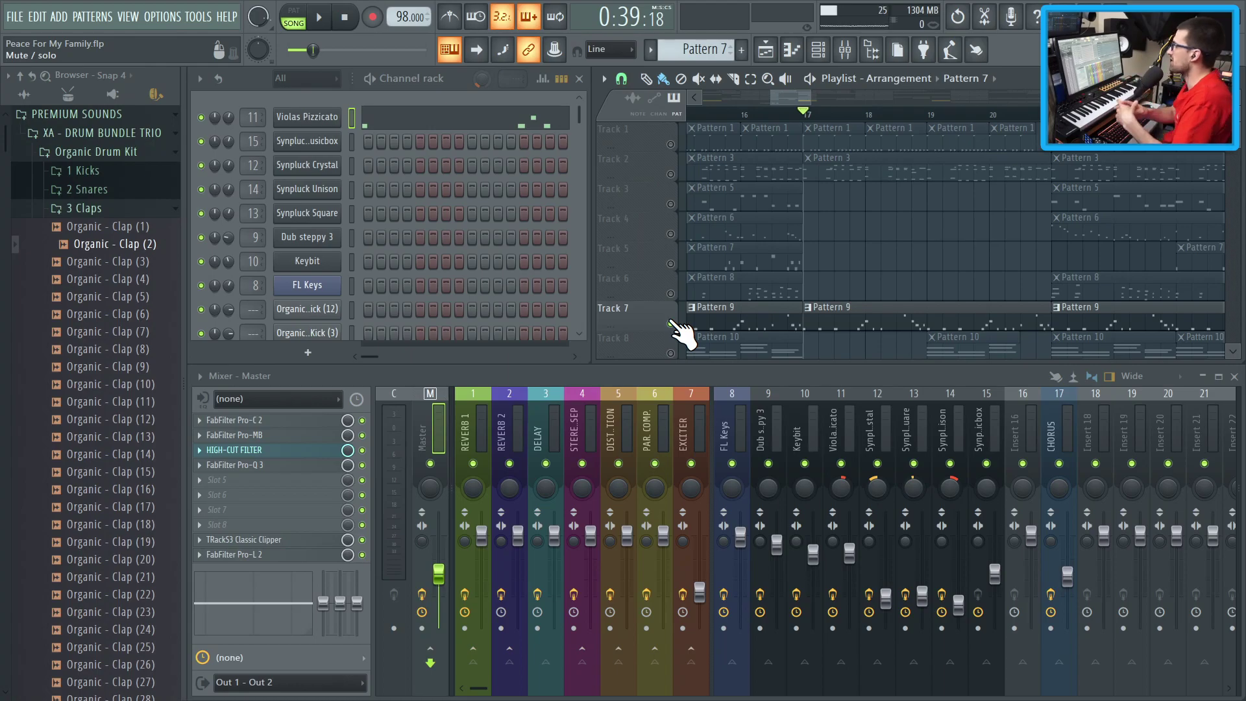
left_click(831, 315)
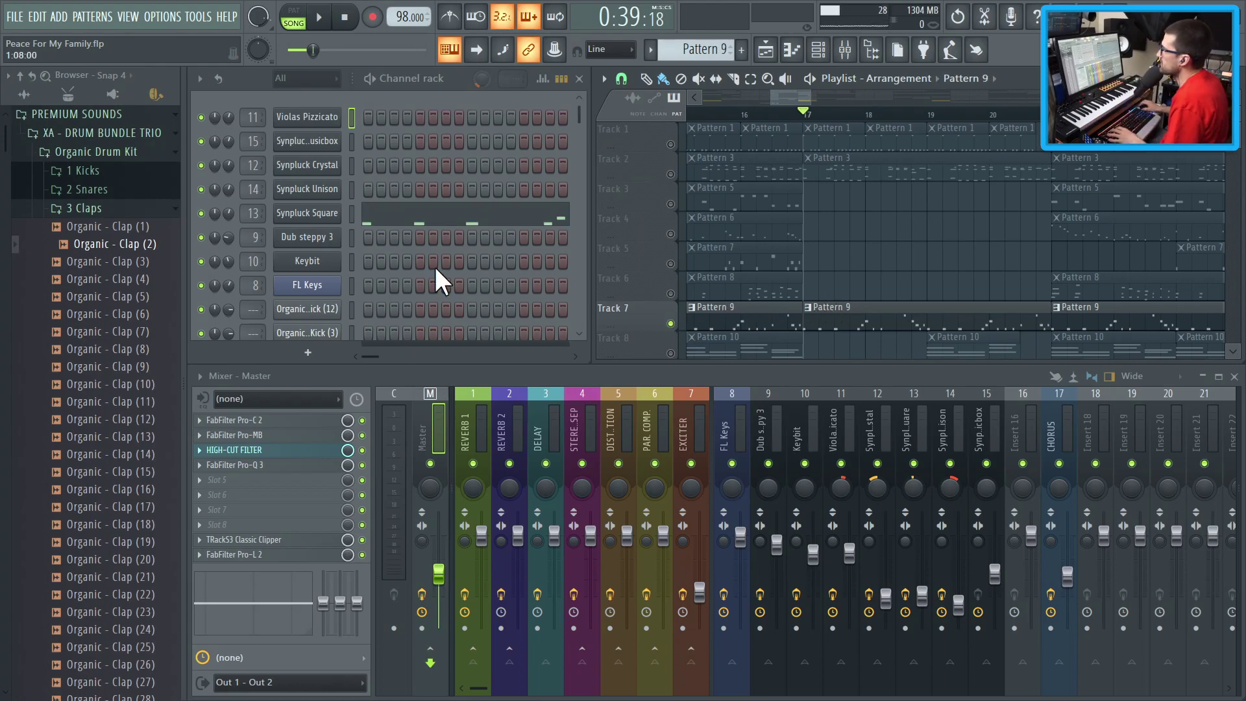
left_click(316, 219)
key("space")
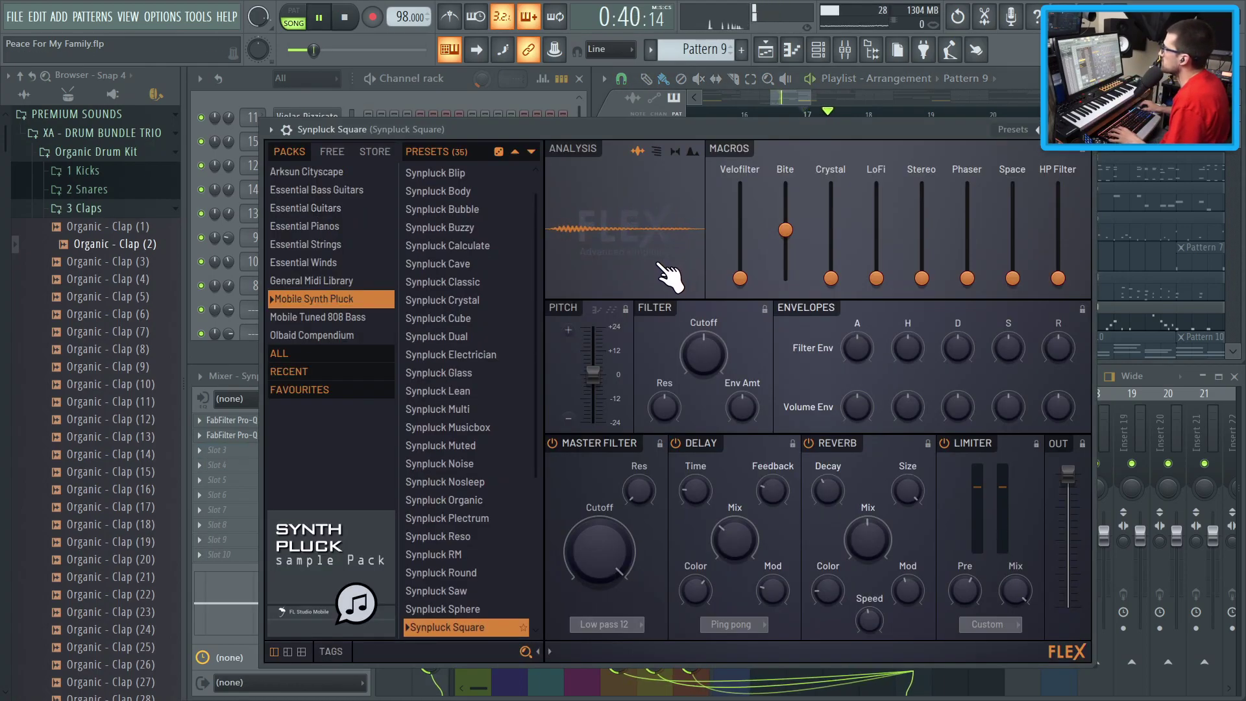
key("space")
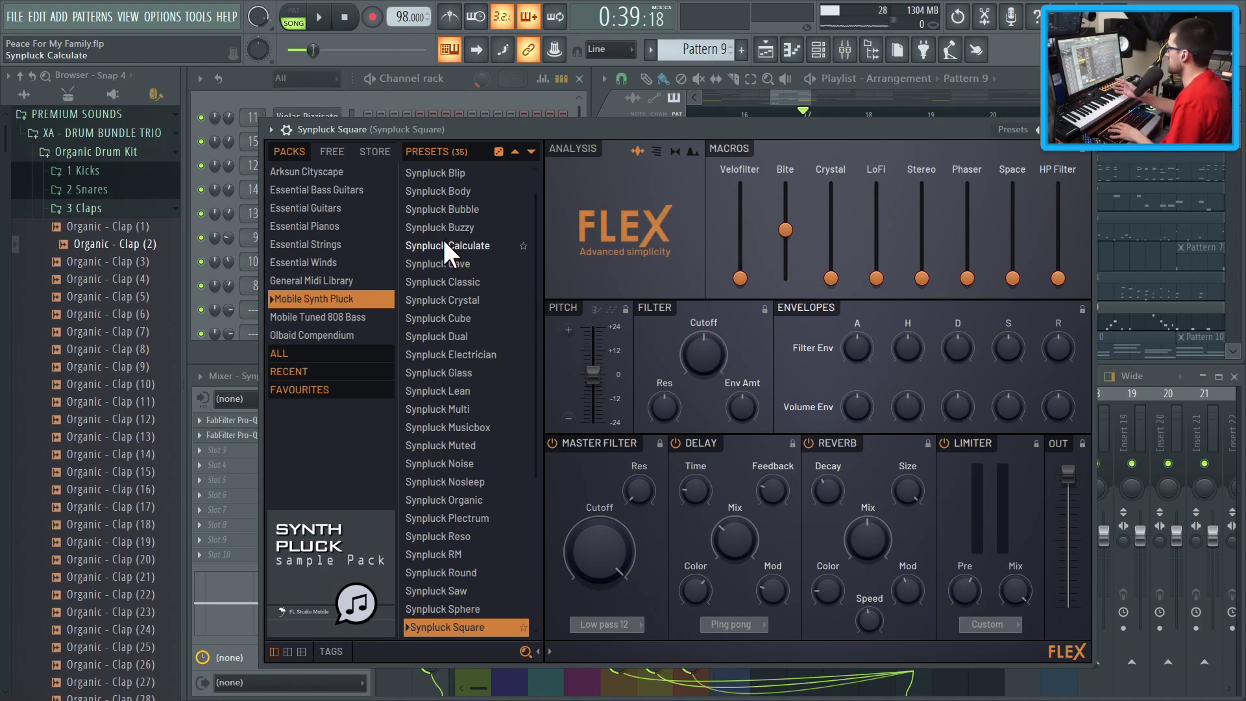
Step: Replay Track 7 while viewing the playlist, remove the solo so all tracks are active, and play the full arrangement from bar 17
key("space")
left_click(1032, 84)
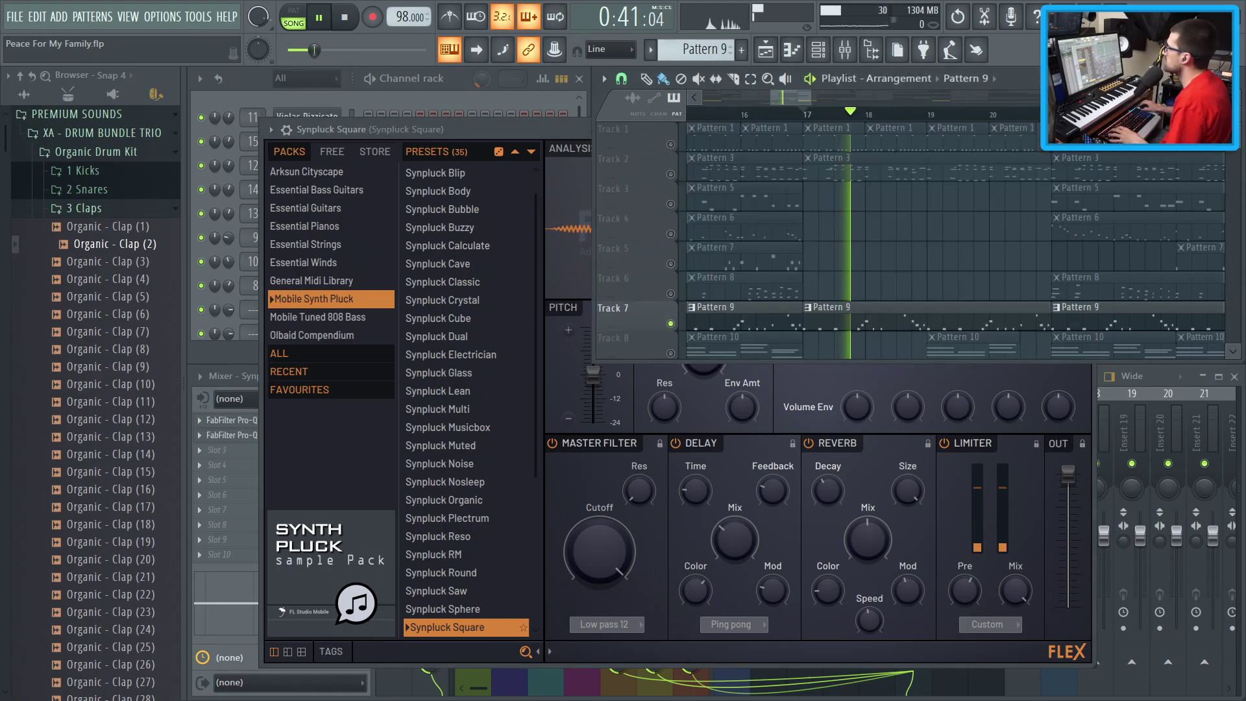
key("space")
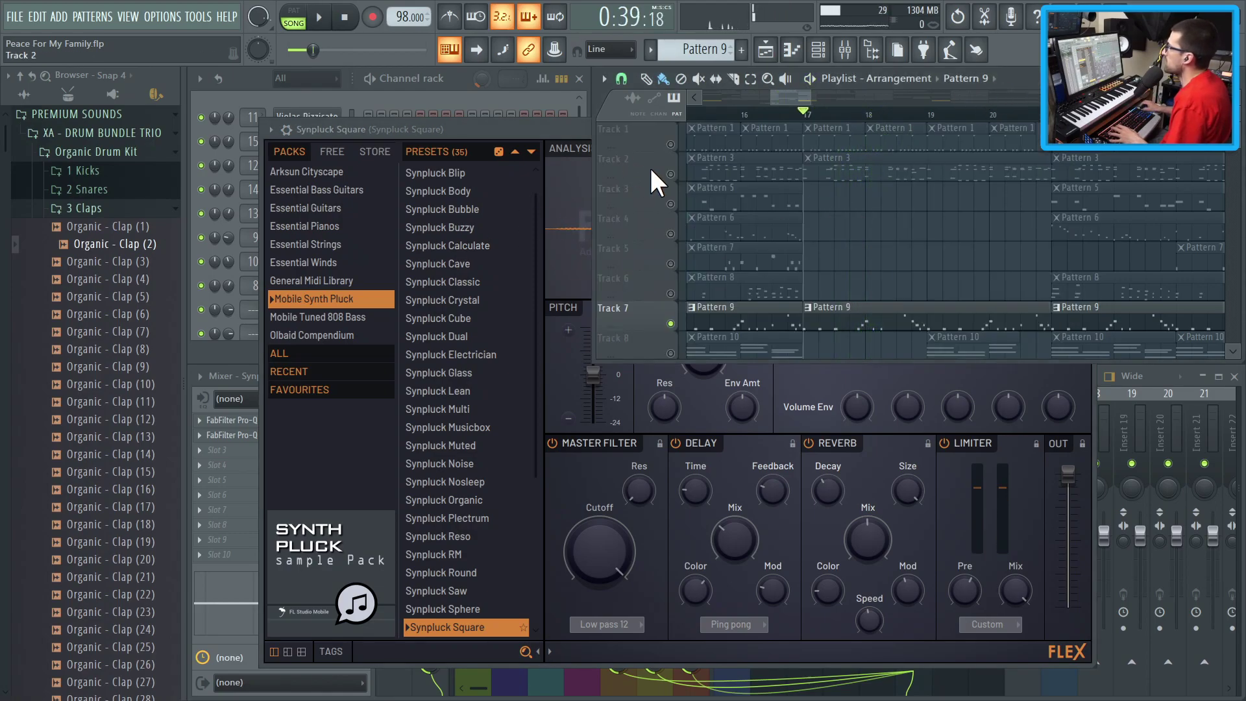
left_click(671, 174)
key("space")
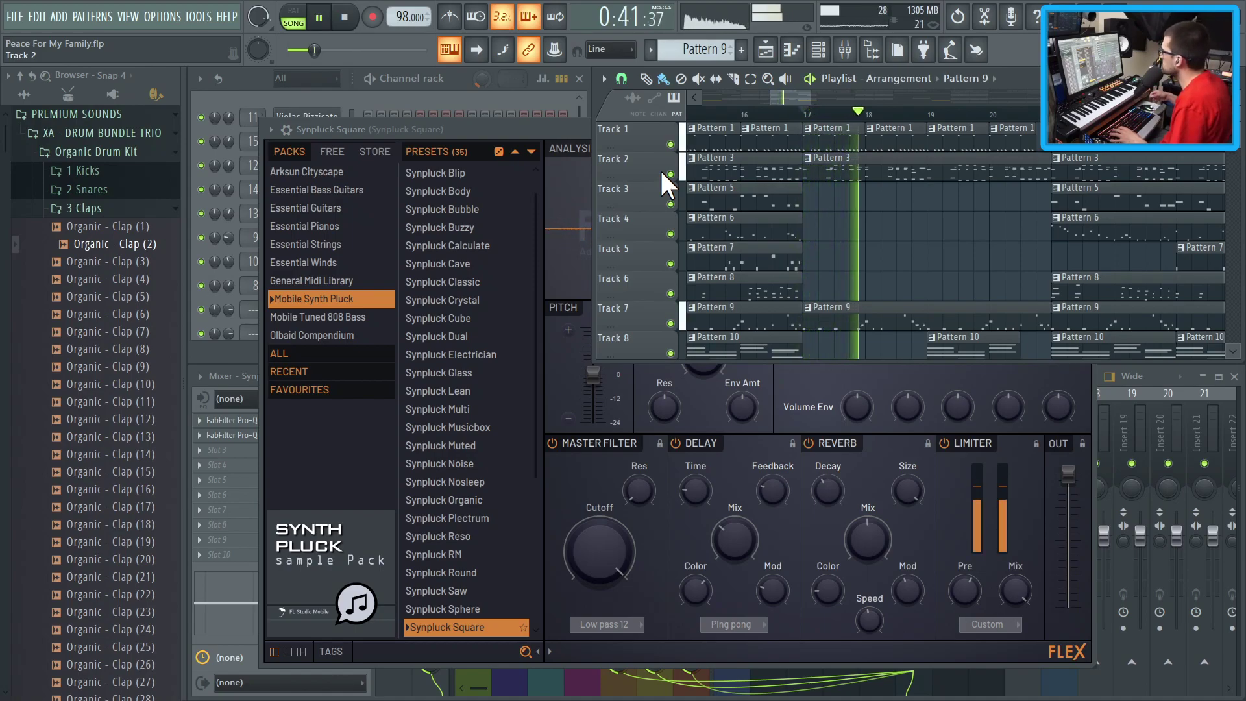
Step: Bring Synpluck Square's FLEX window back into view, move it clear, and compare its notes played live with the song
left_click(573, 125)
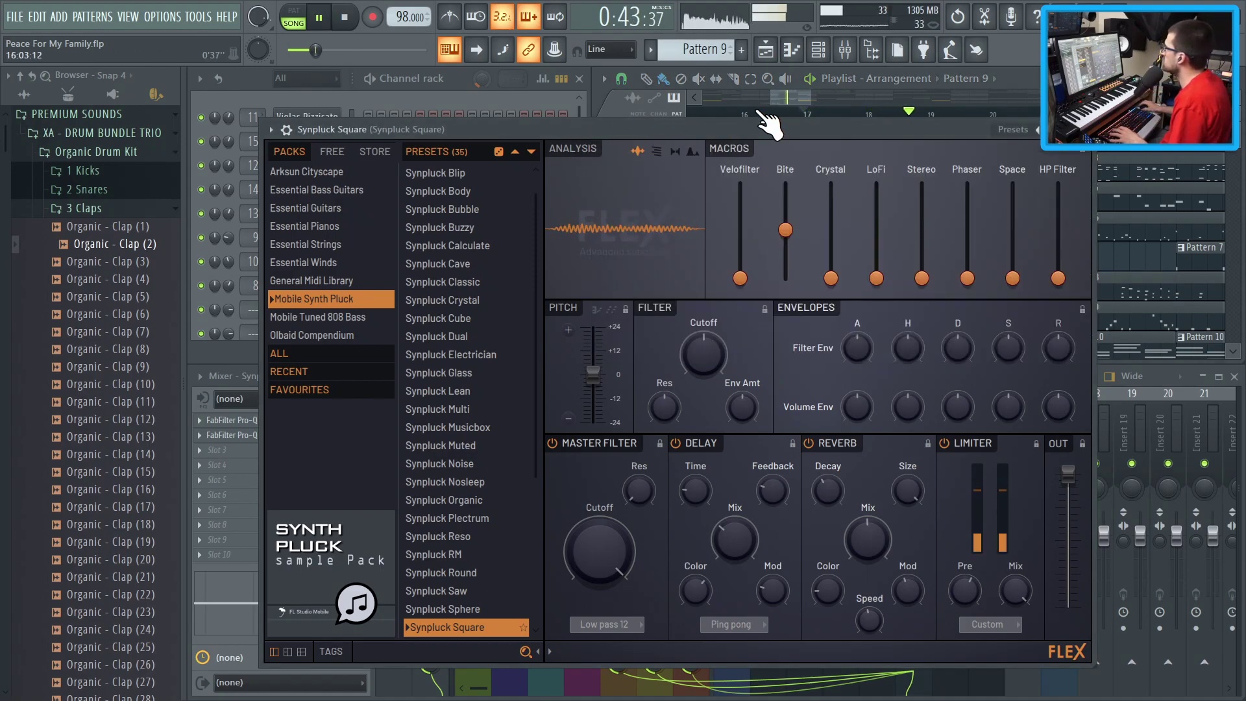
left_click_drag(759, 128, 720, 124)
key("space")
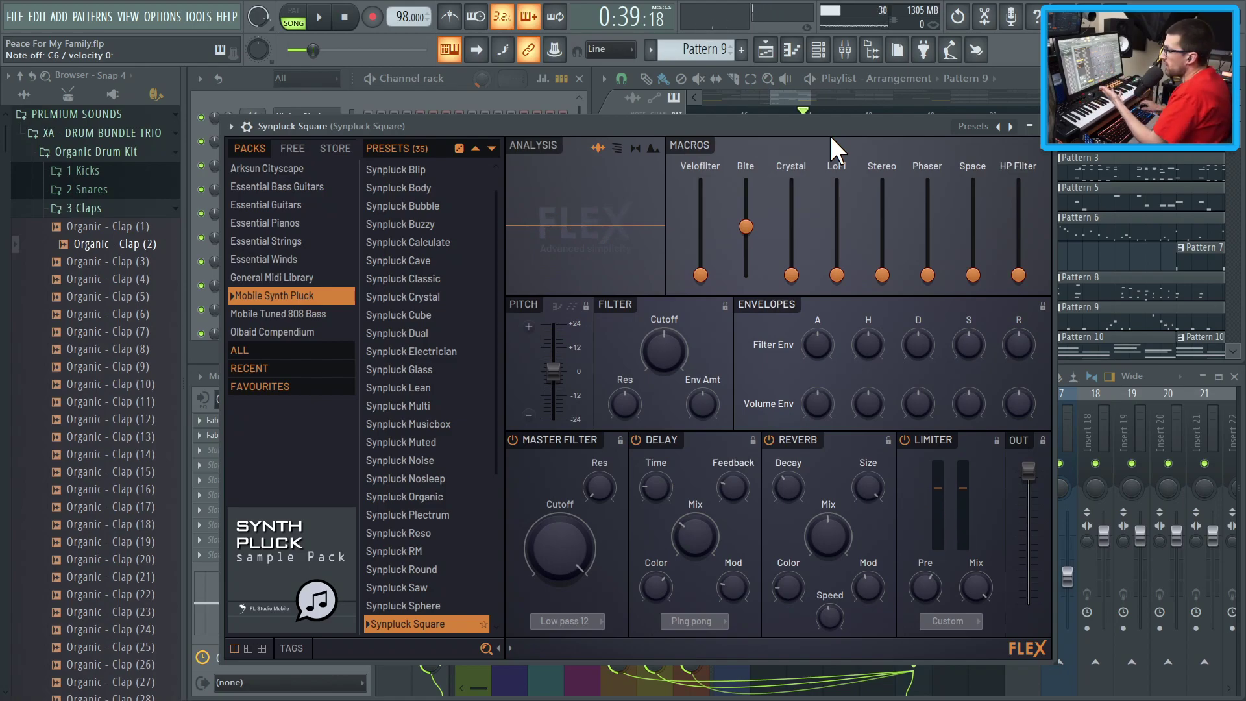
left_click_drag(766, 130, 738, 83)
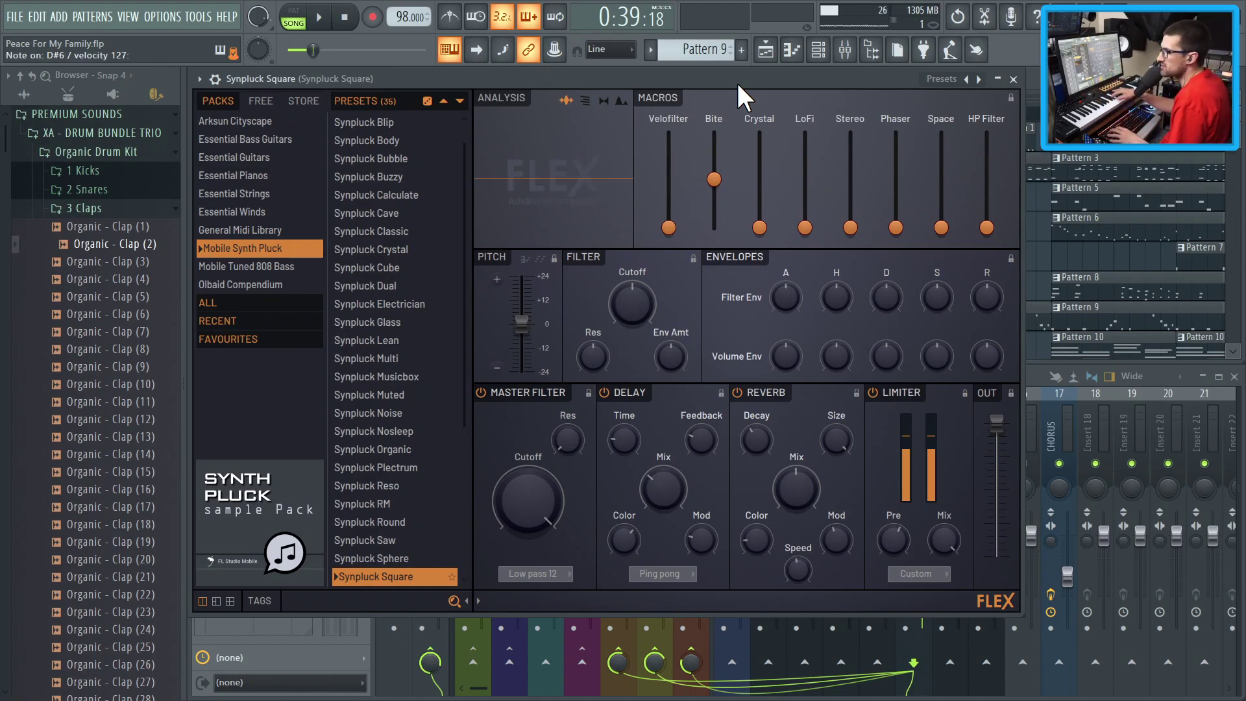
key("space")
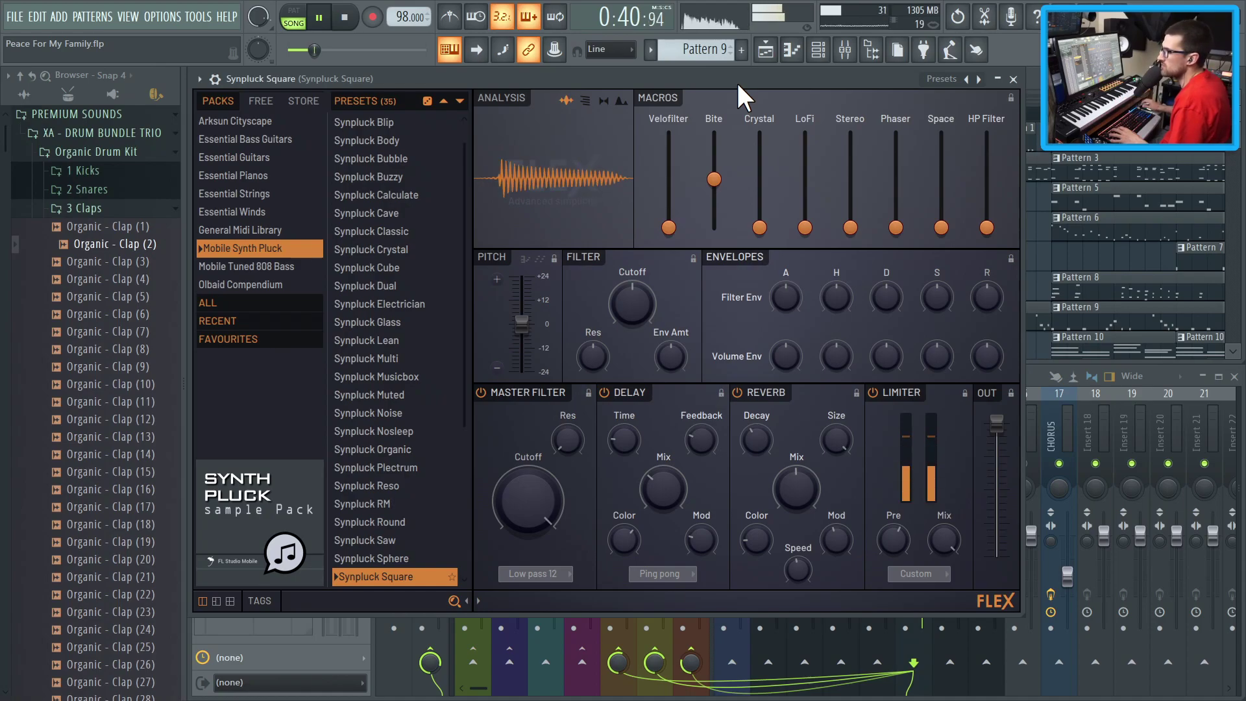
Step: Close the FLEX window and play the song from just before bar 21
key("Escape")
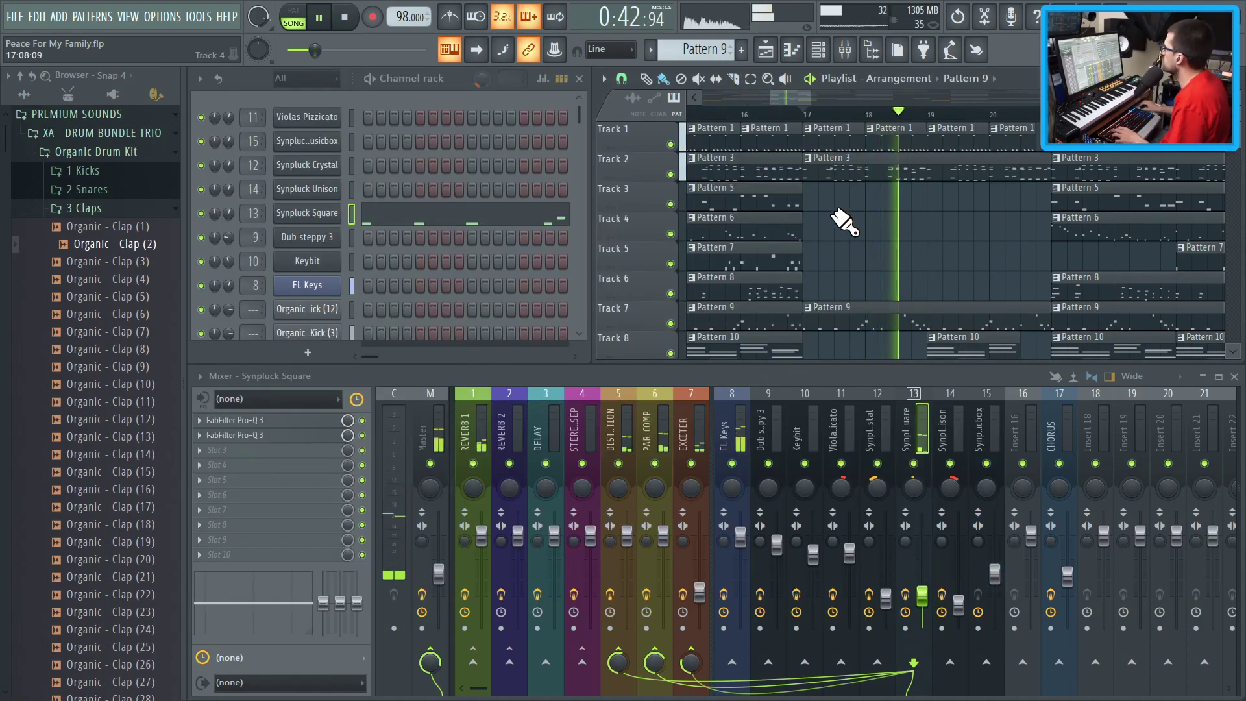
scroll(1065, 266, "right", 3)
key("space")
left_click(820, 115)
key("space")
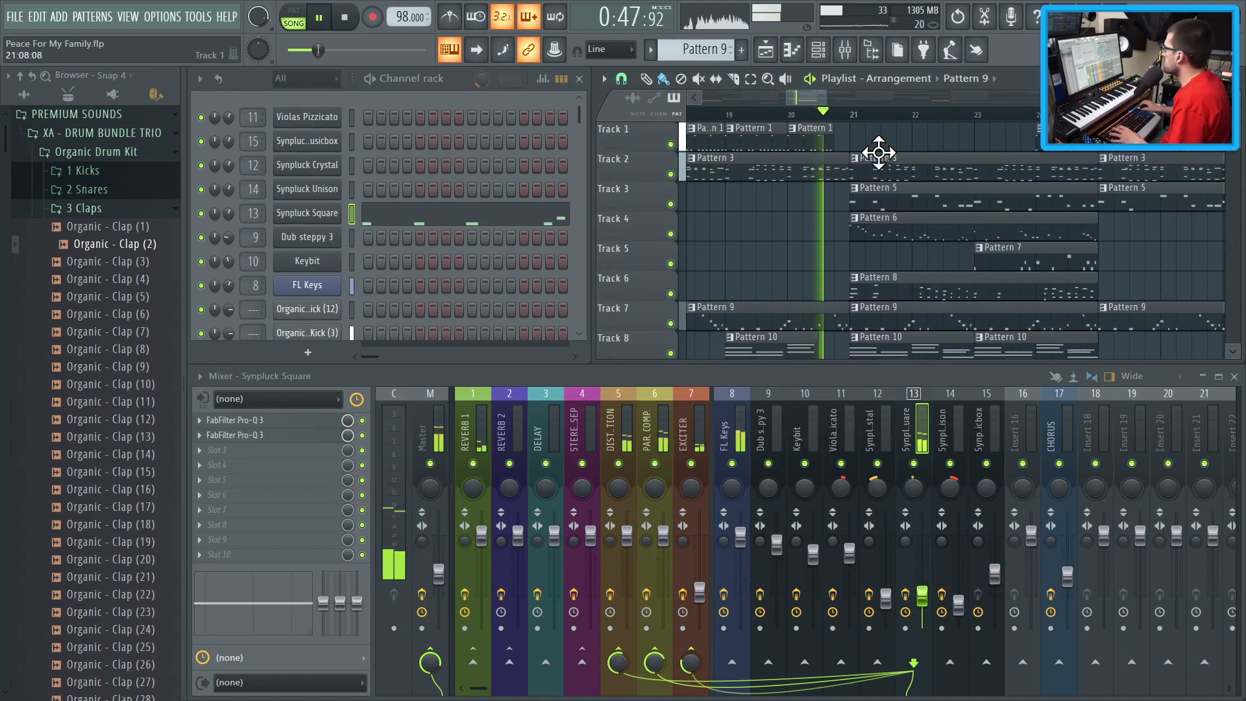
Step: Solo playlist Track 3, play it from bar 21, and open the Dub steppy 3 channel's synth fully in view
key("space")
right_click(671, 204)
key("space")
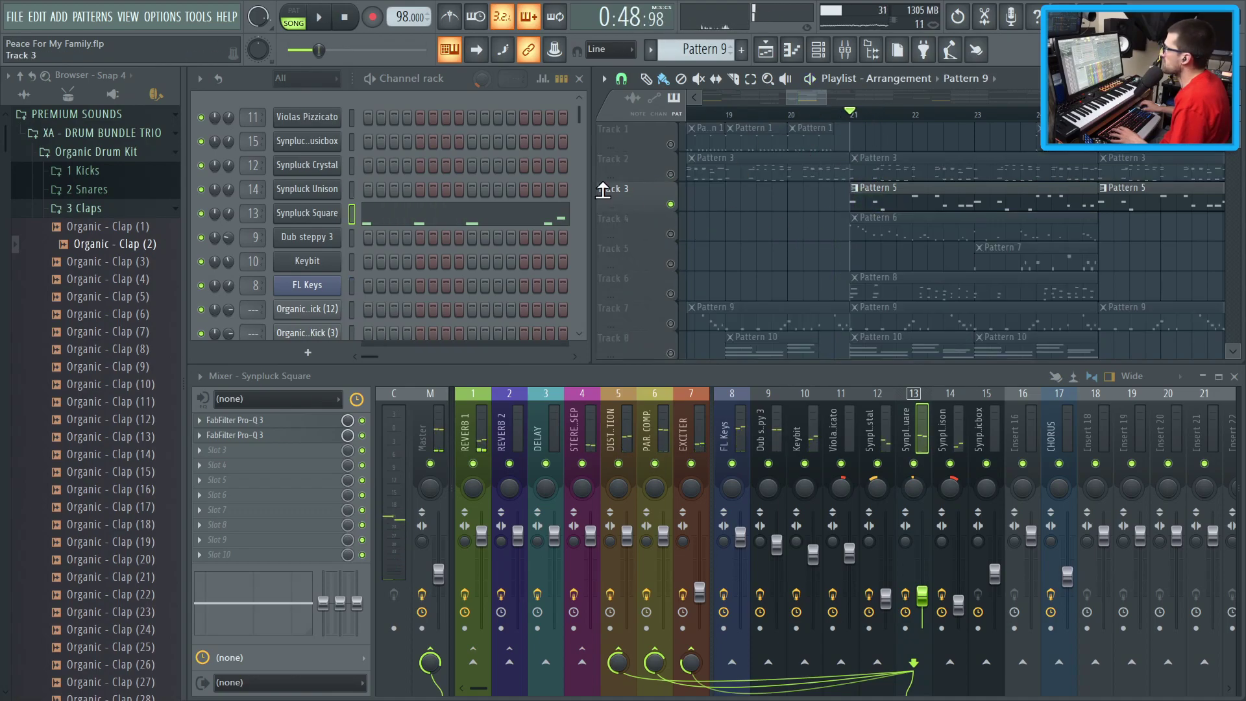
left_click(307, 237)
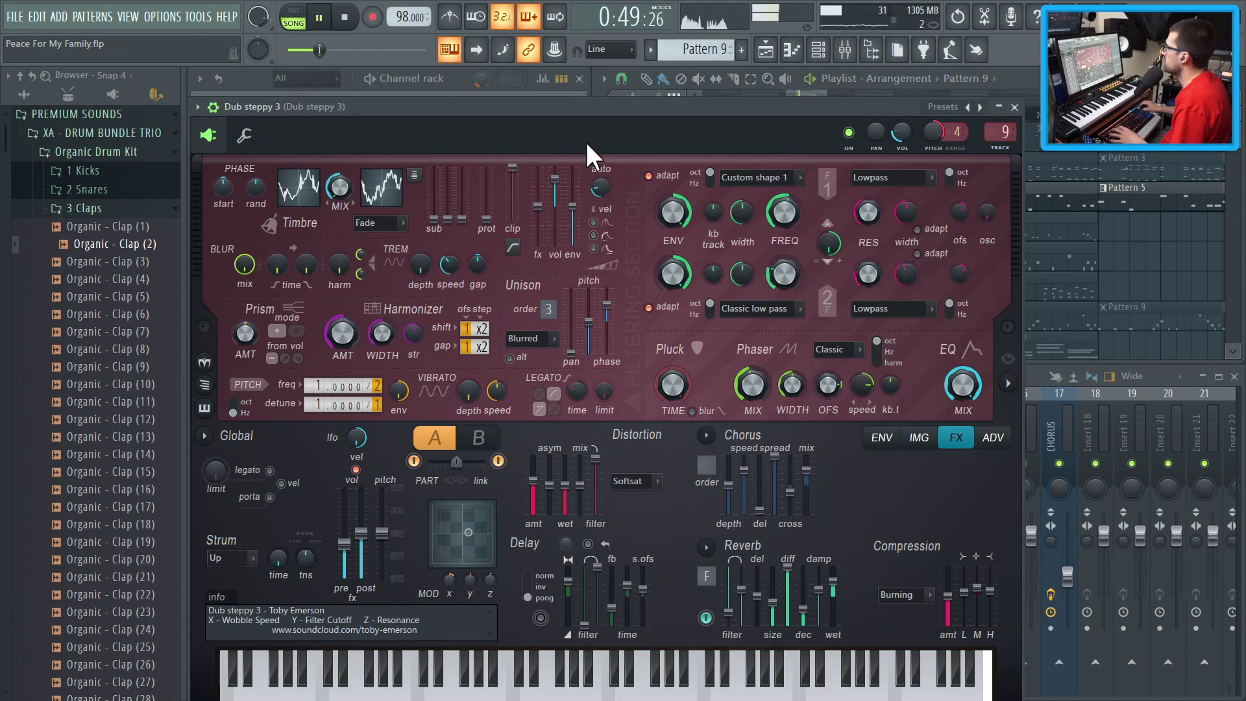
left_click_drag(224, 112, 284, 86)
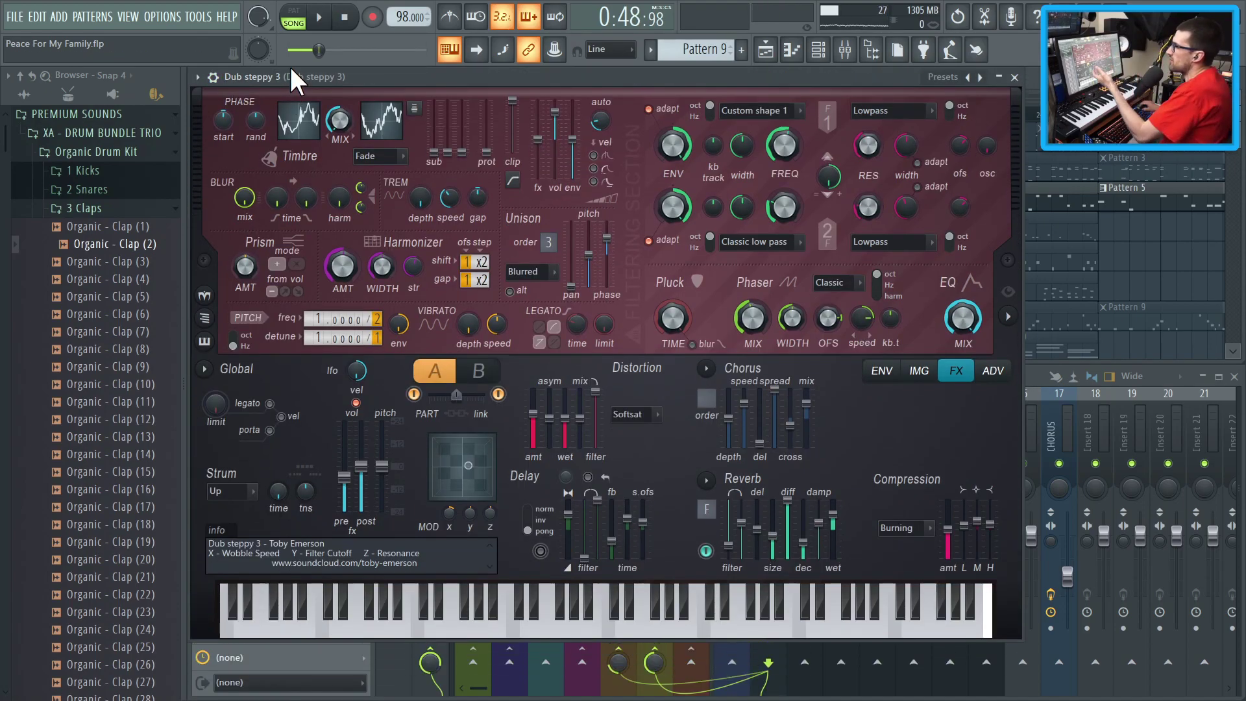
Step: Look through the preset list of the Dub steppy 3 synth without loading another preset
left_click(945, 79)
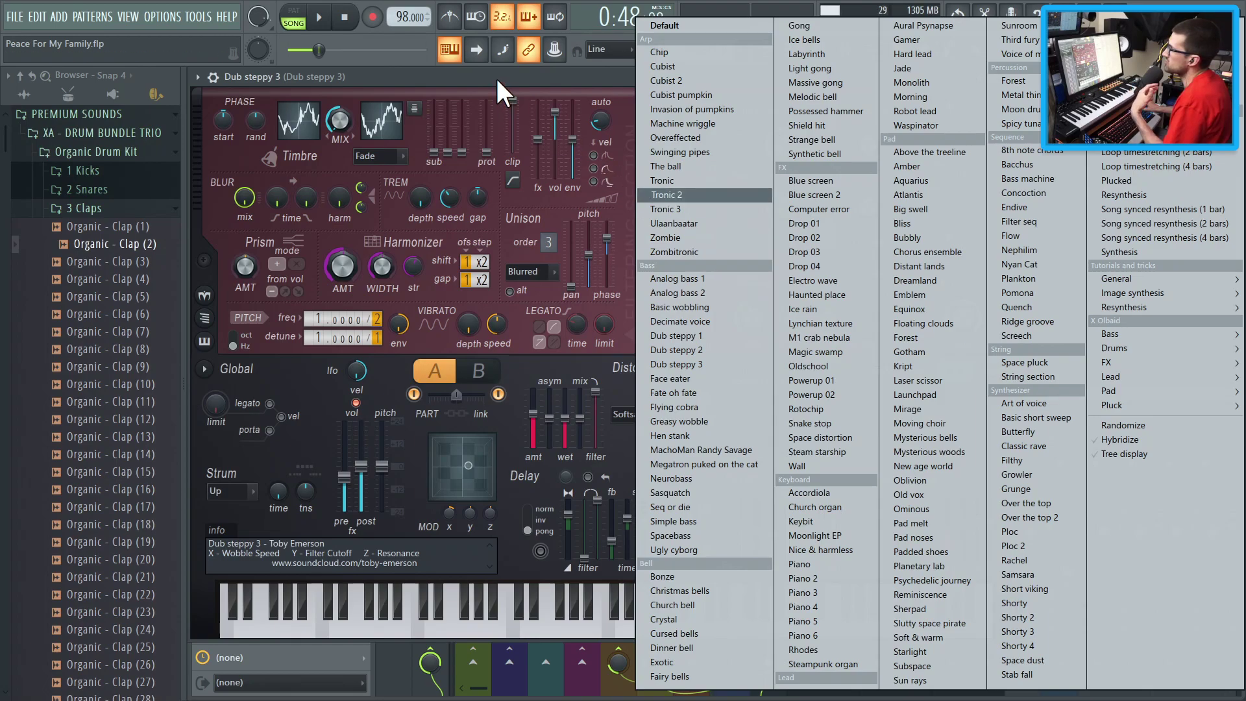
left_click(448, 80)
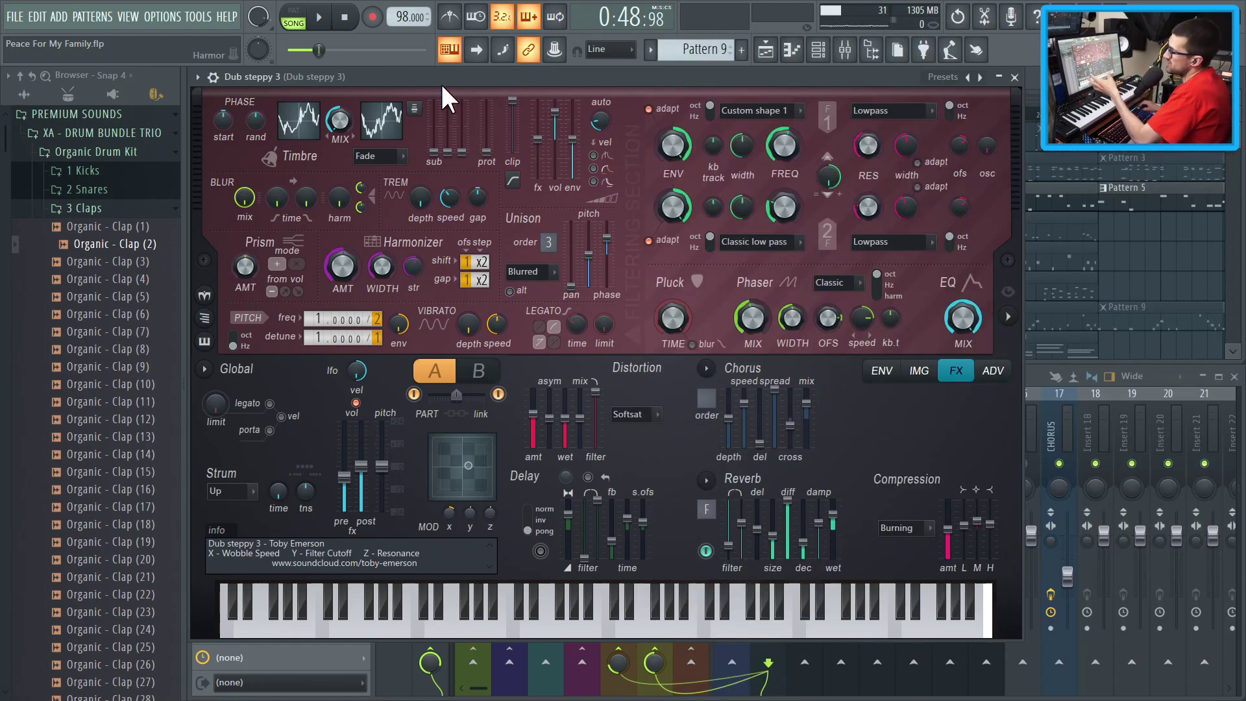
left_click(941, 78)
left_click(499, 73)
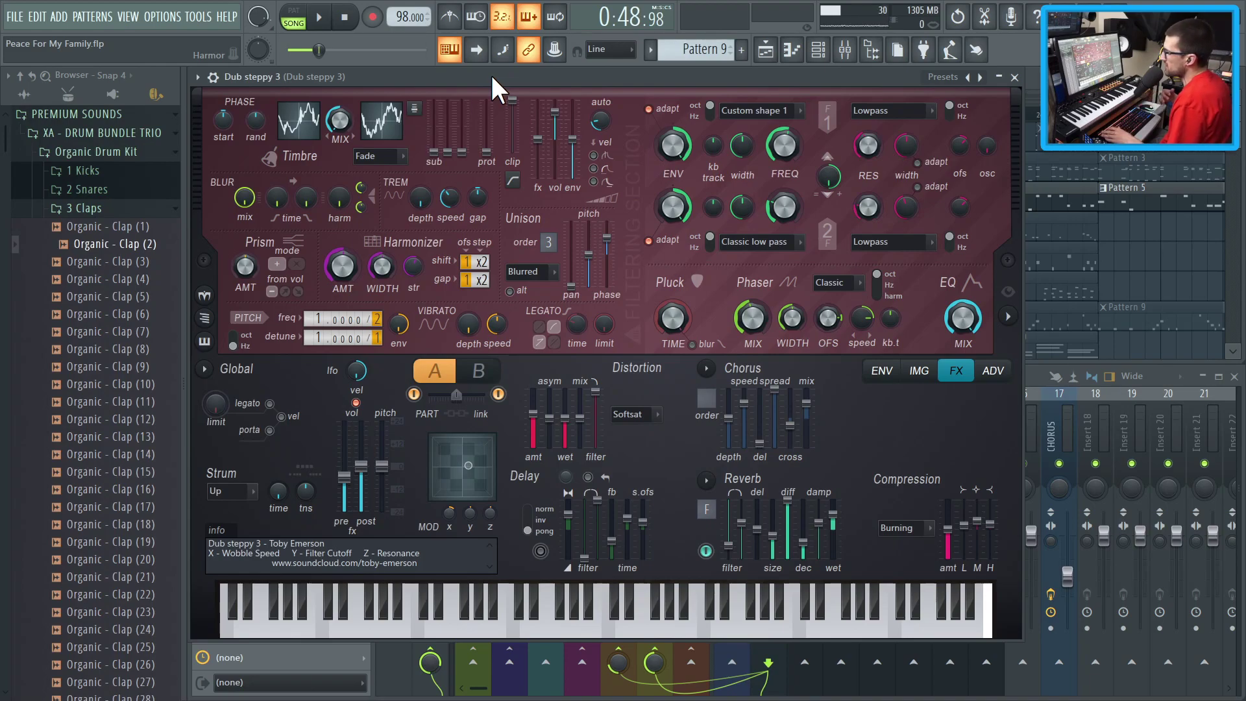
Step: Close the Dub steppy 3 synth, view the FL Keys channel with its detailed settings hidden, and close it
key("Escape")
left_click(318, 133)
left_click(325, 141)
left_click(325, 283)
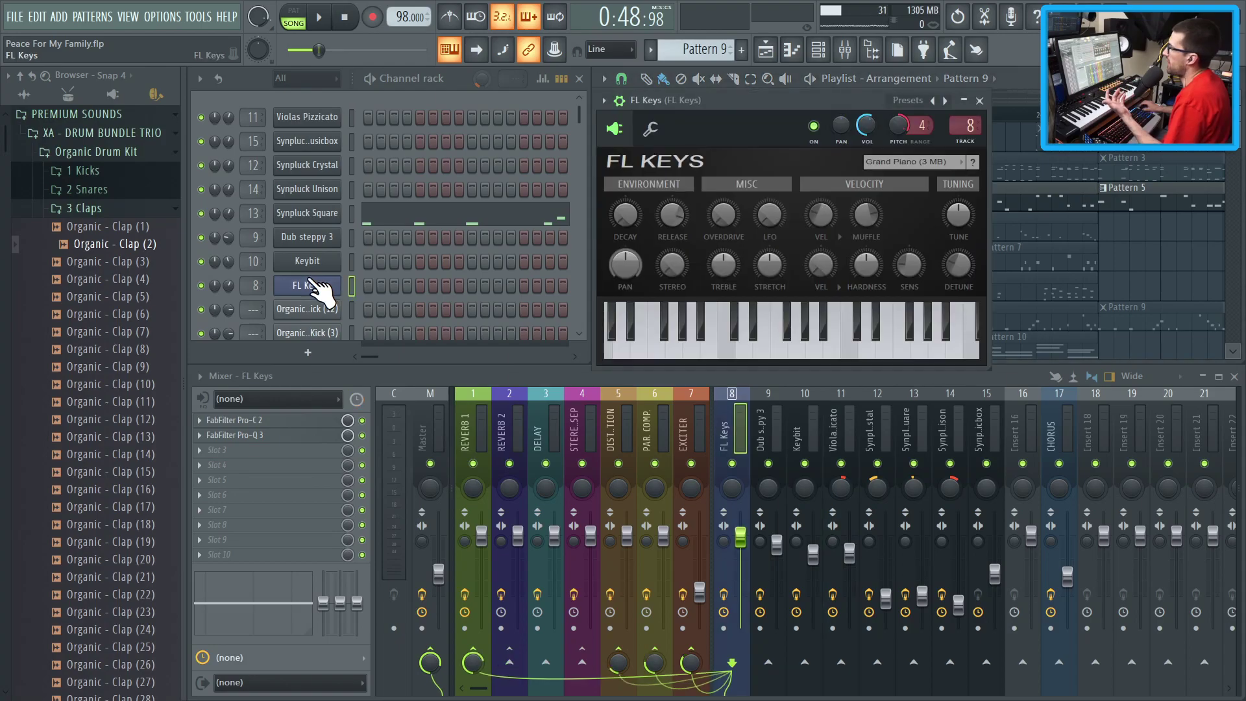
left_click_drag(678, 120, 678, 99)
left_click(620, 78)
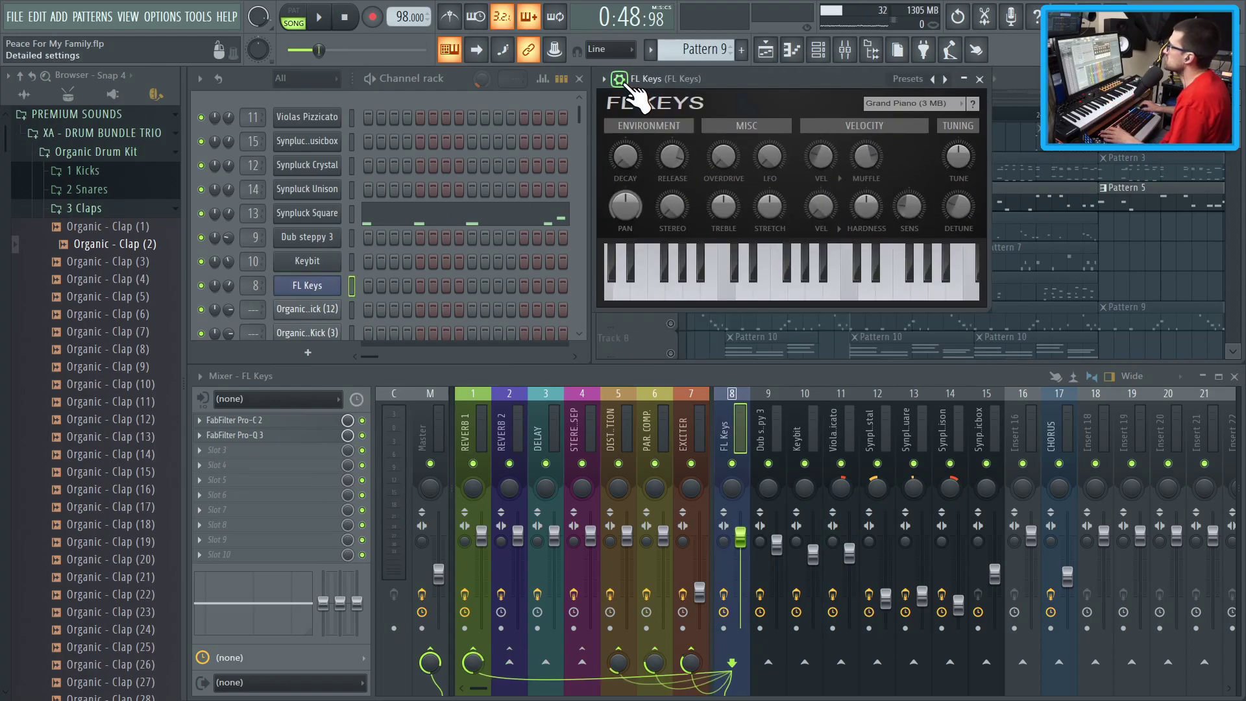
key("Escape")
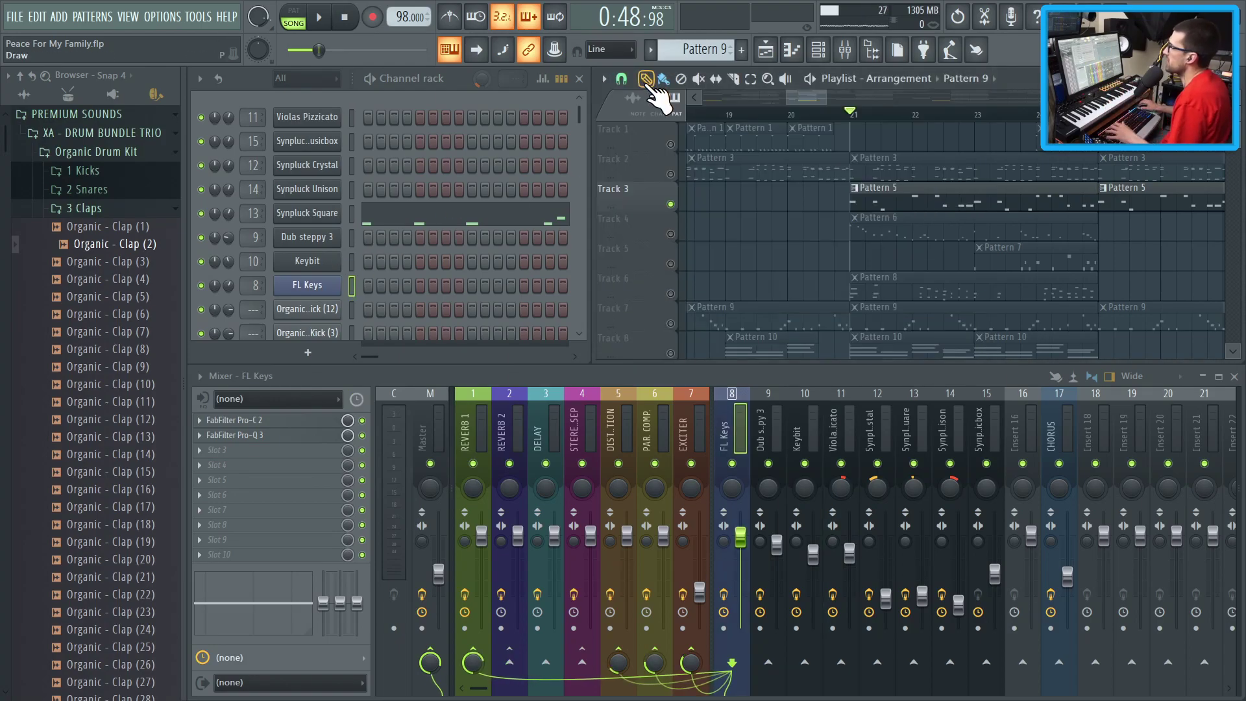
Step: Open the recent project My Soul Feels It-tutorial.flp
left_click(19, 17)
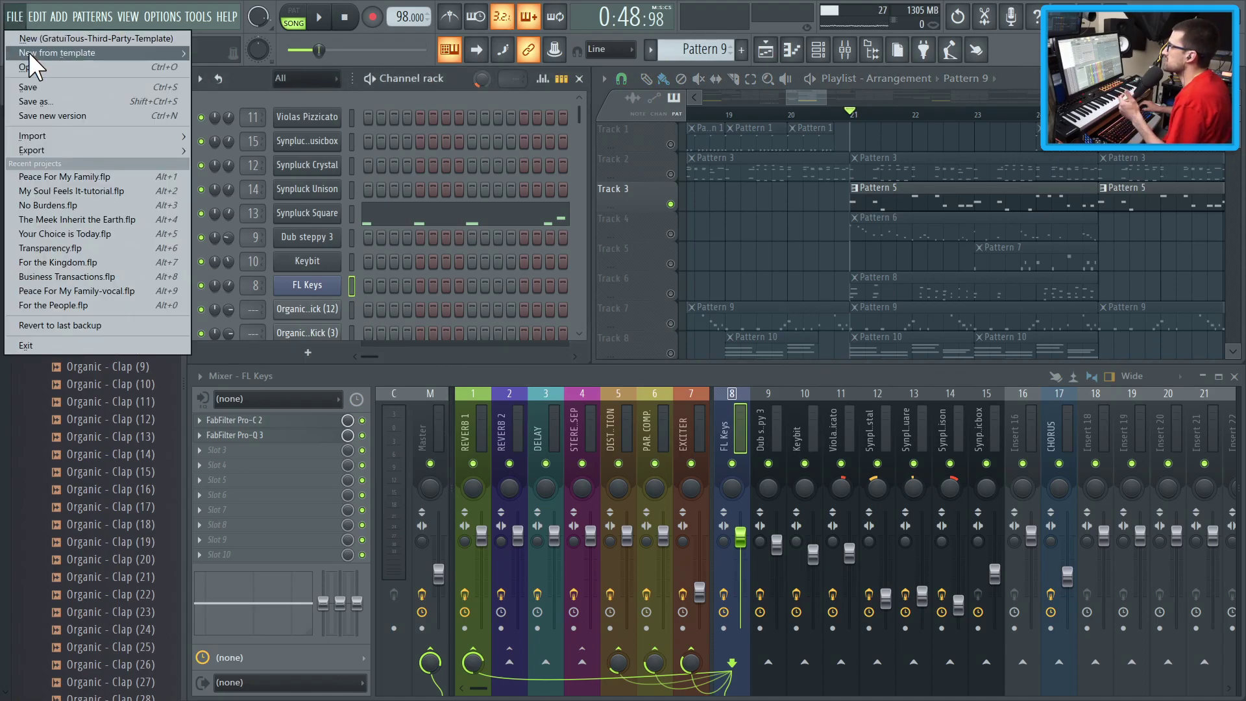
left_click(39, 192)
left_click(674, 398)
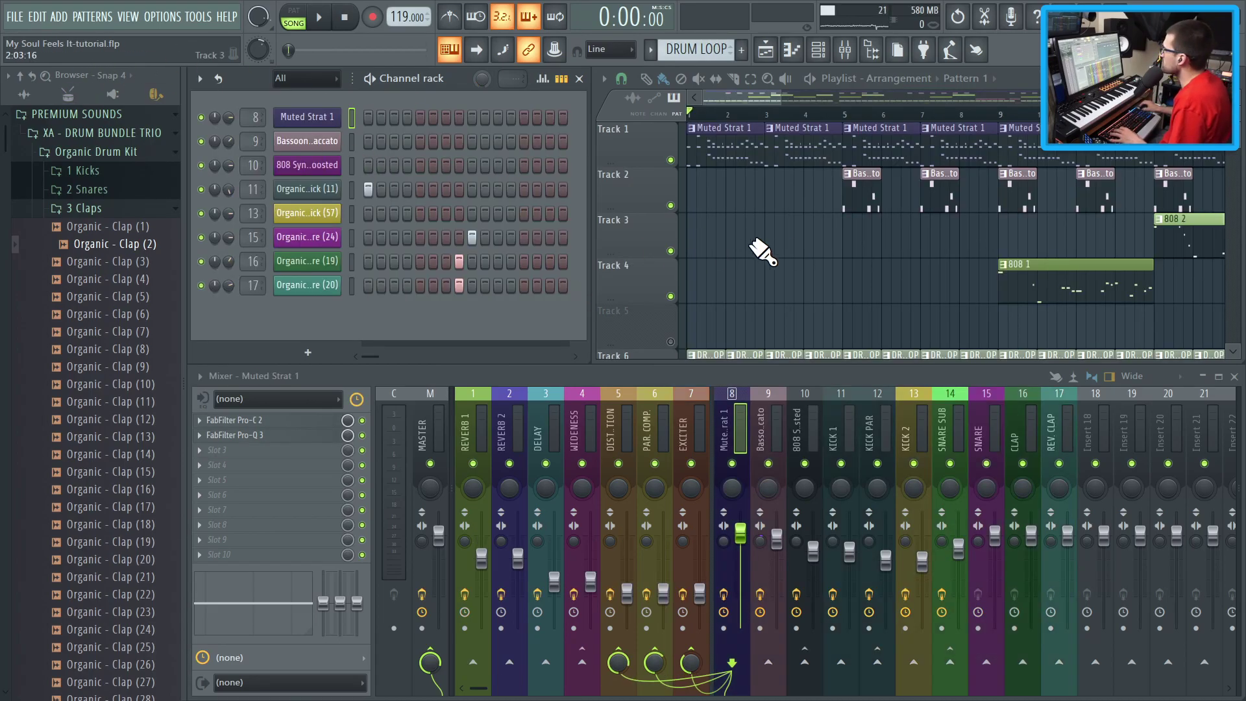
Step: Select the 808 1 pattern in the playlist, examine and play the 808 Synth Boosted channel's FLEX preset, and close the plugin
scroll(766, 276, "down", 3)
scroll(659, 290, "down", 4)
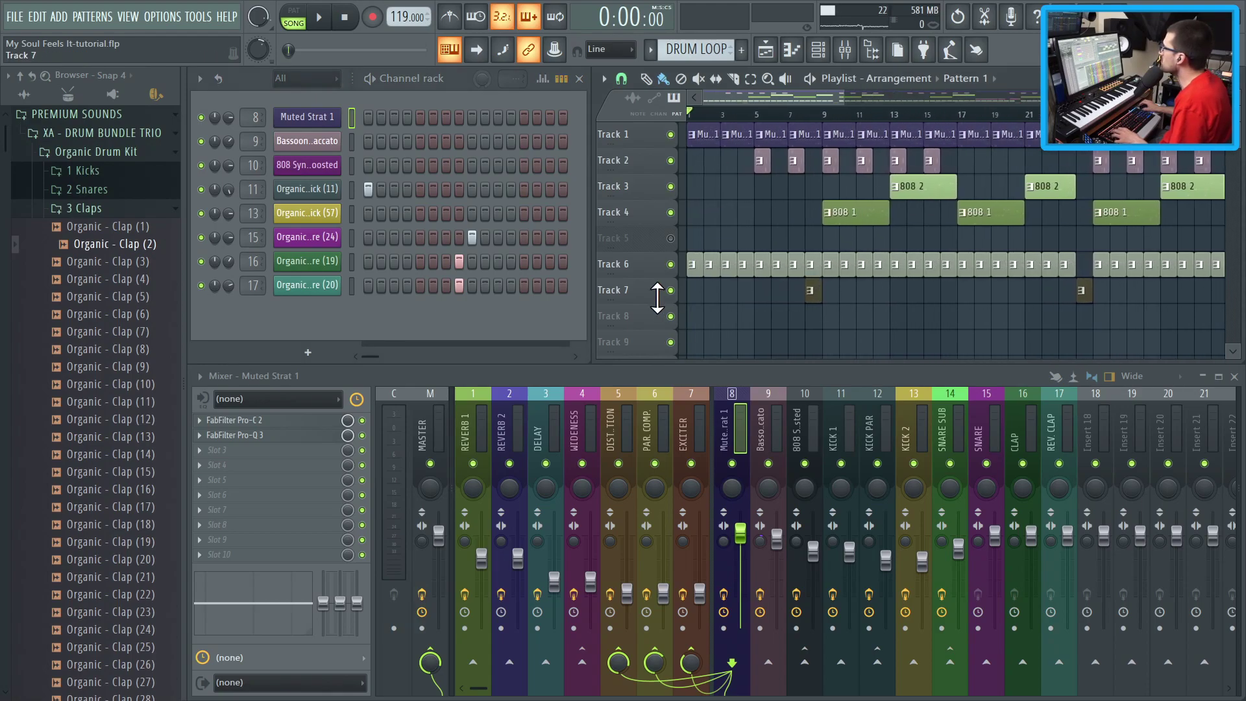
left_click(950, 205)
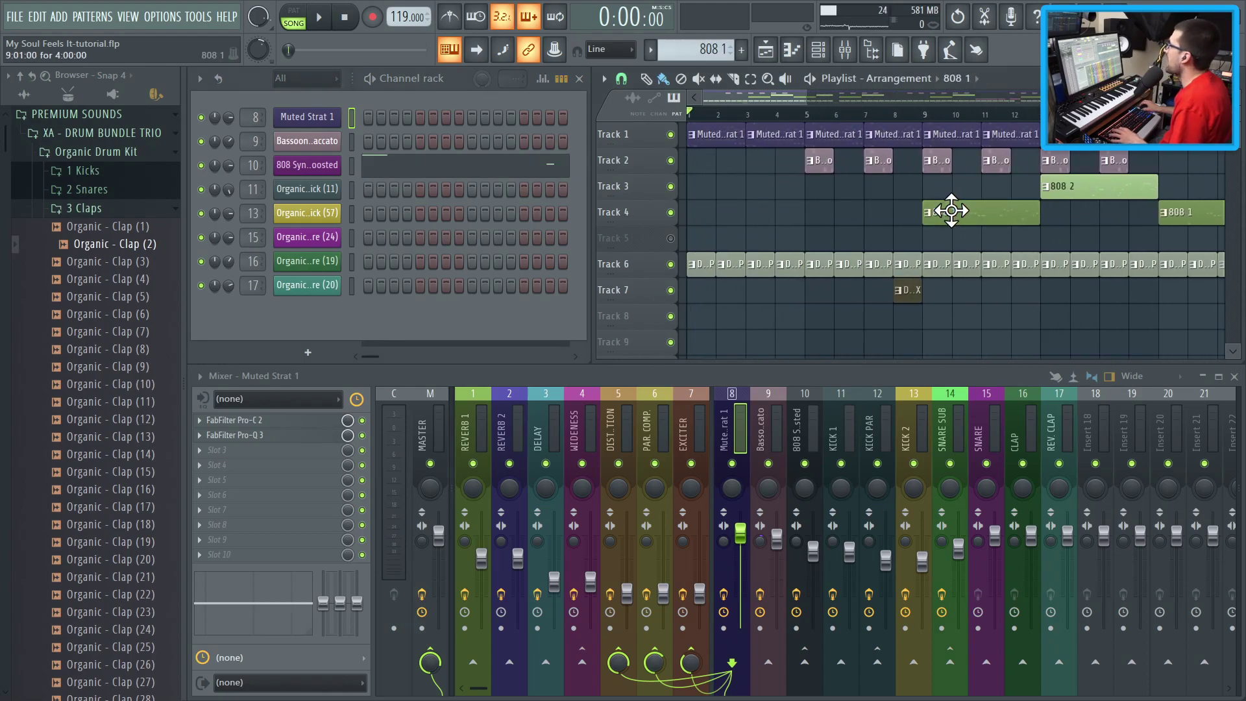
left_click(341, 170)
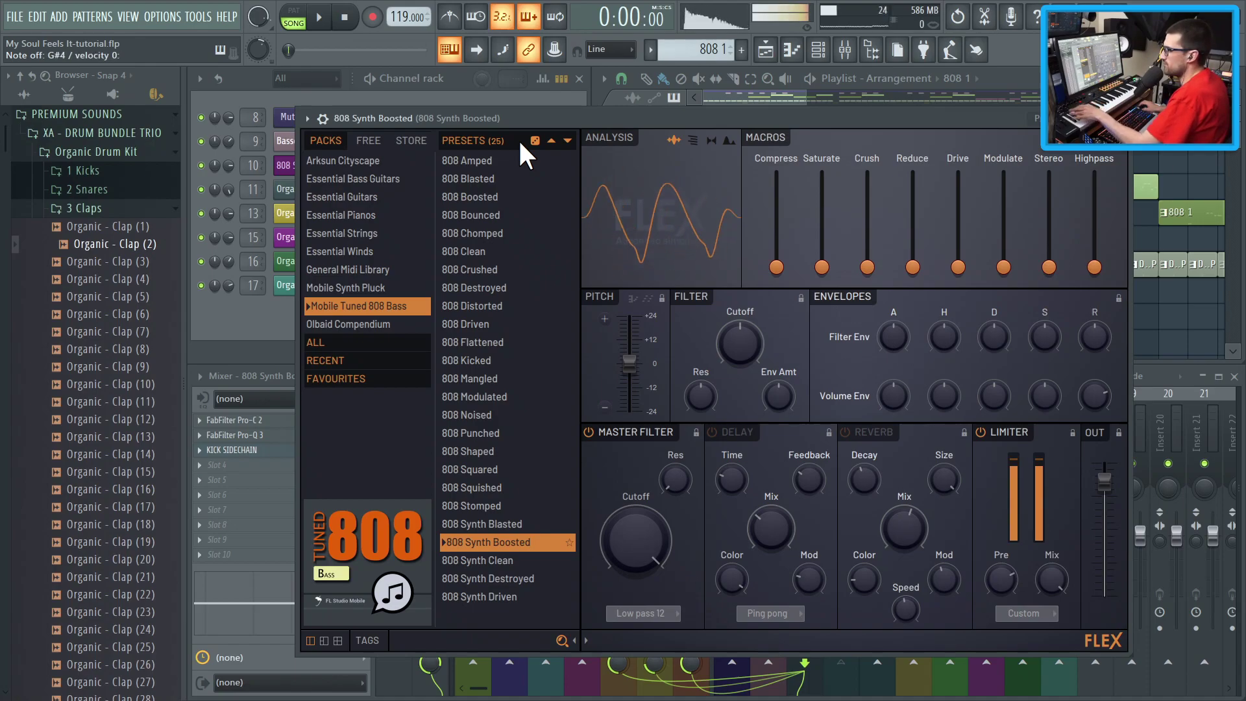
key("Escape")
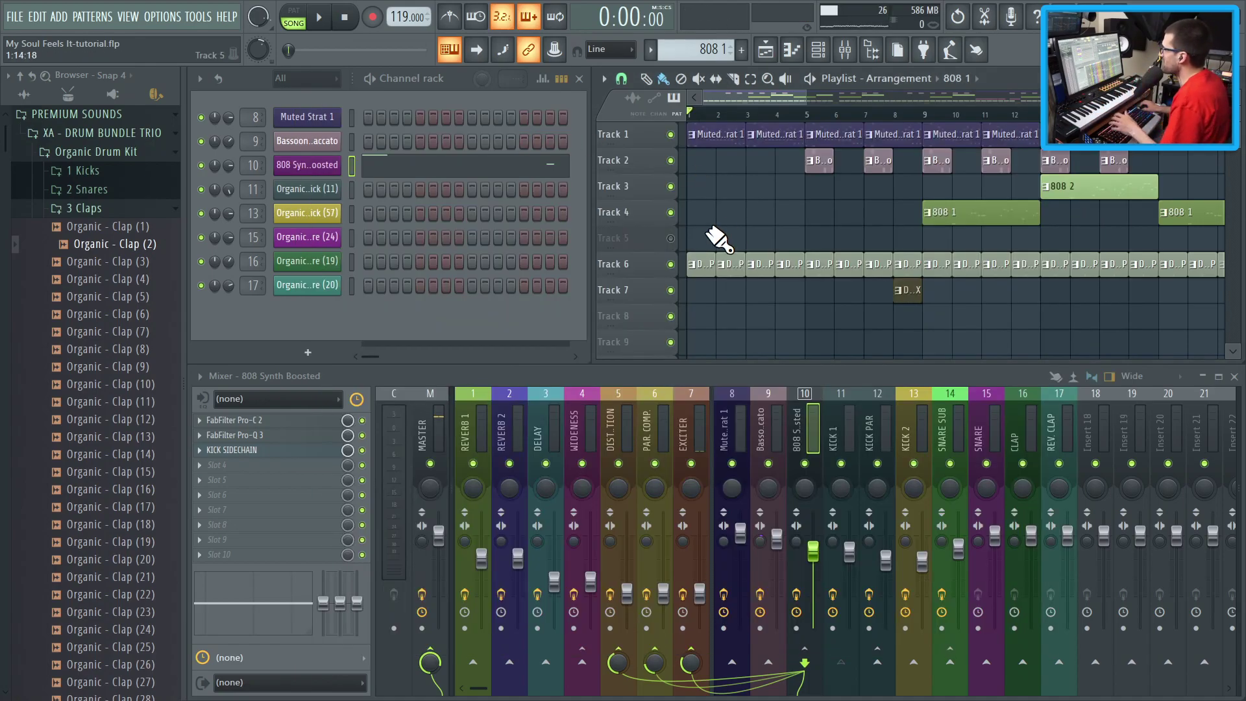
Step: Select the DRUM LOOP pattern, play it on its own in pattern mode, and stop playback
left_click(698, 268)
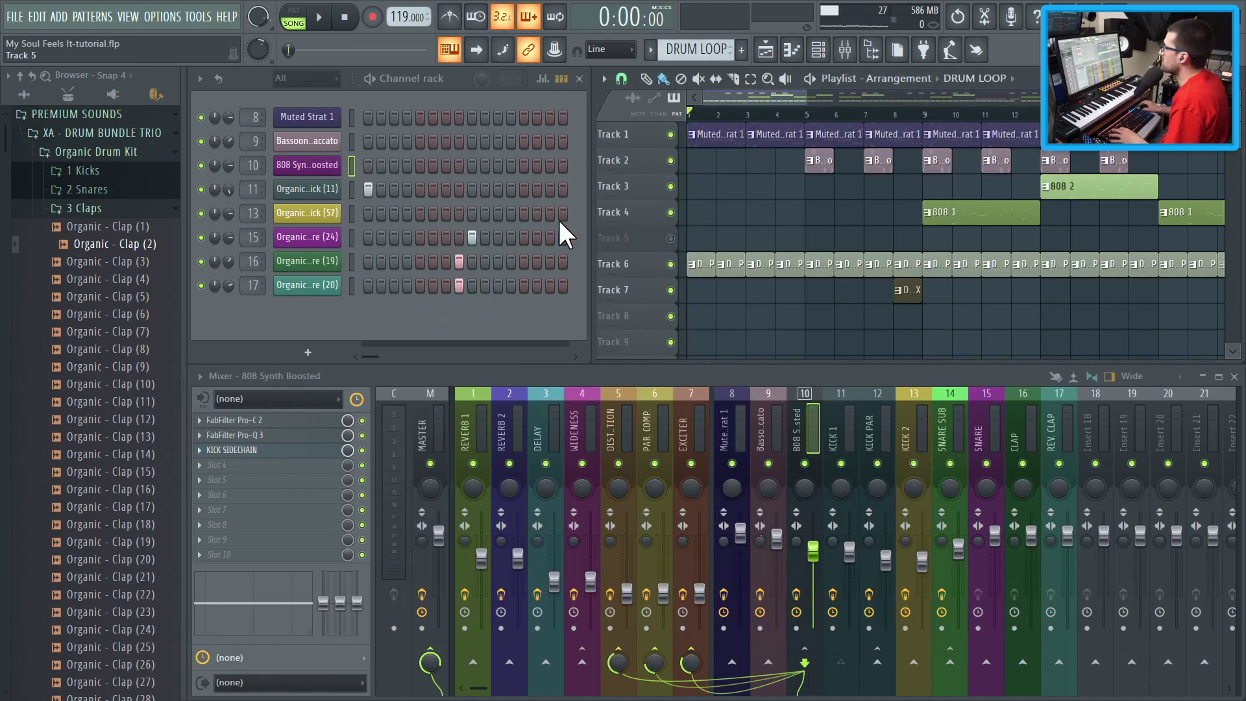
left_click(376, 81)
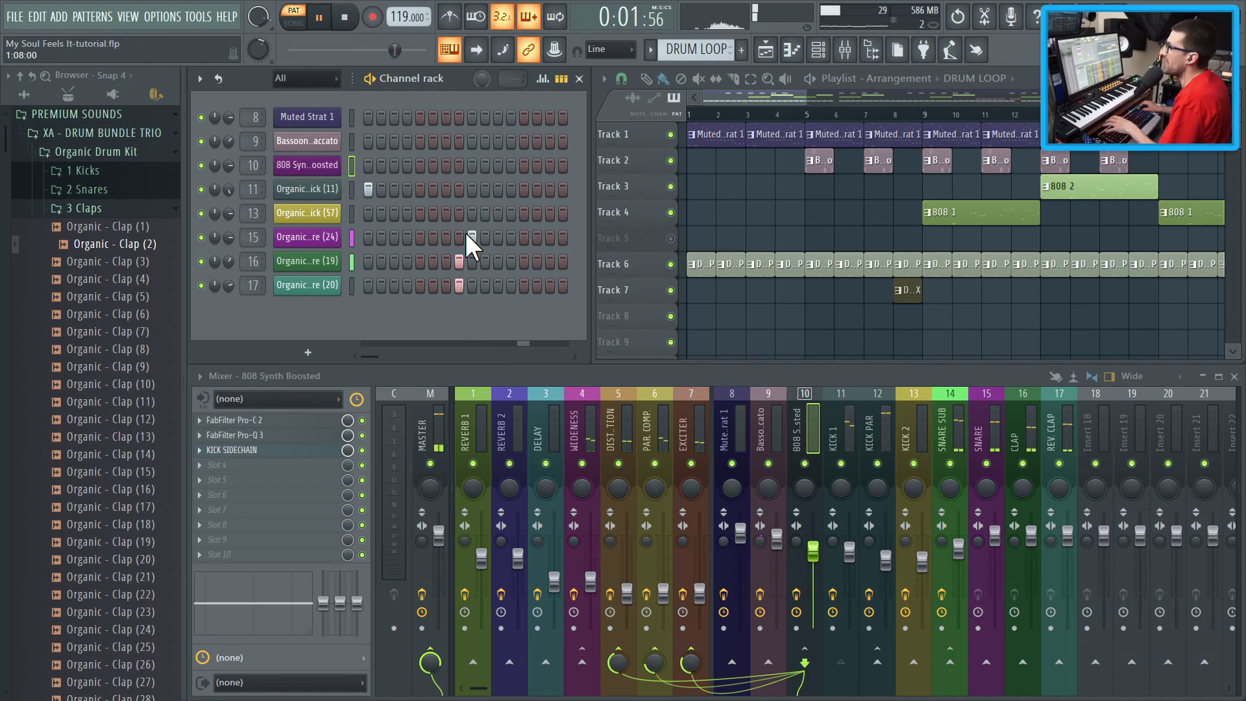
left_click(353, 286)
key("space")
Step: Open the Organic - Snare (20) channel and view its reversed sample's settings and waveform
left_click(326, 286)
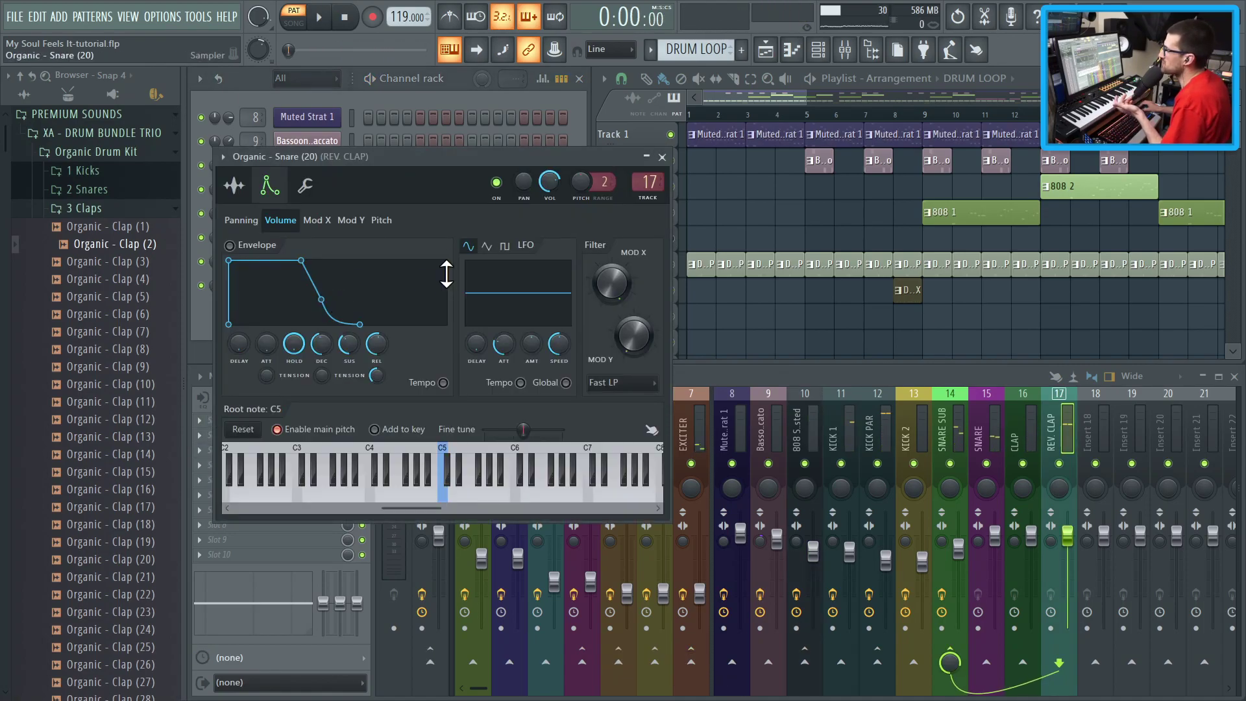
left_click(197, 202)
left_click(304, 285)
left_click(304, 286)
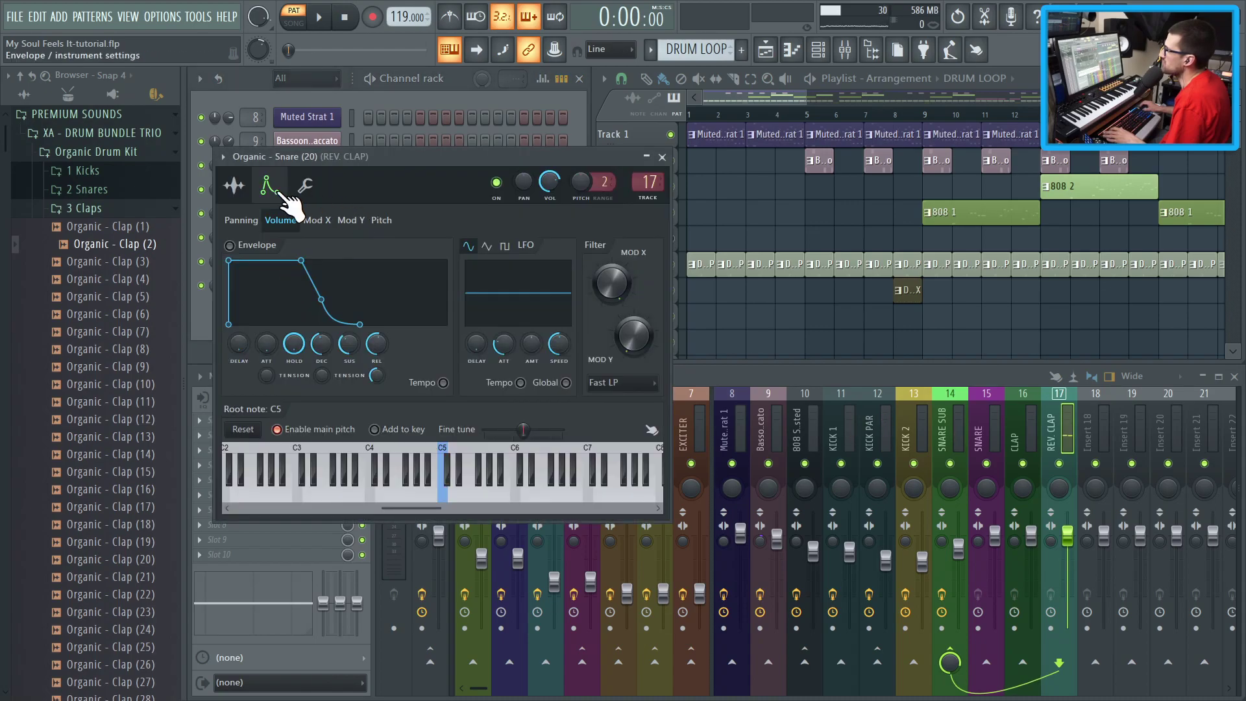
left_click(266, 189)
left_click_drag(279, 156, 270, 131)
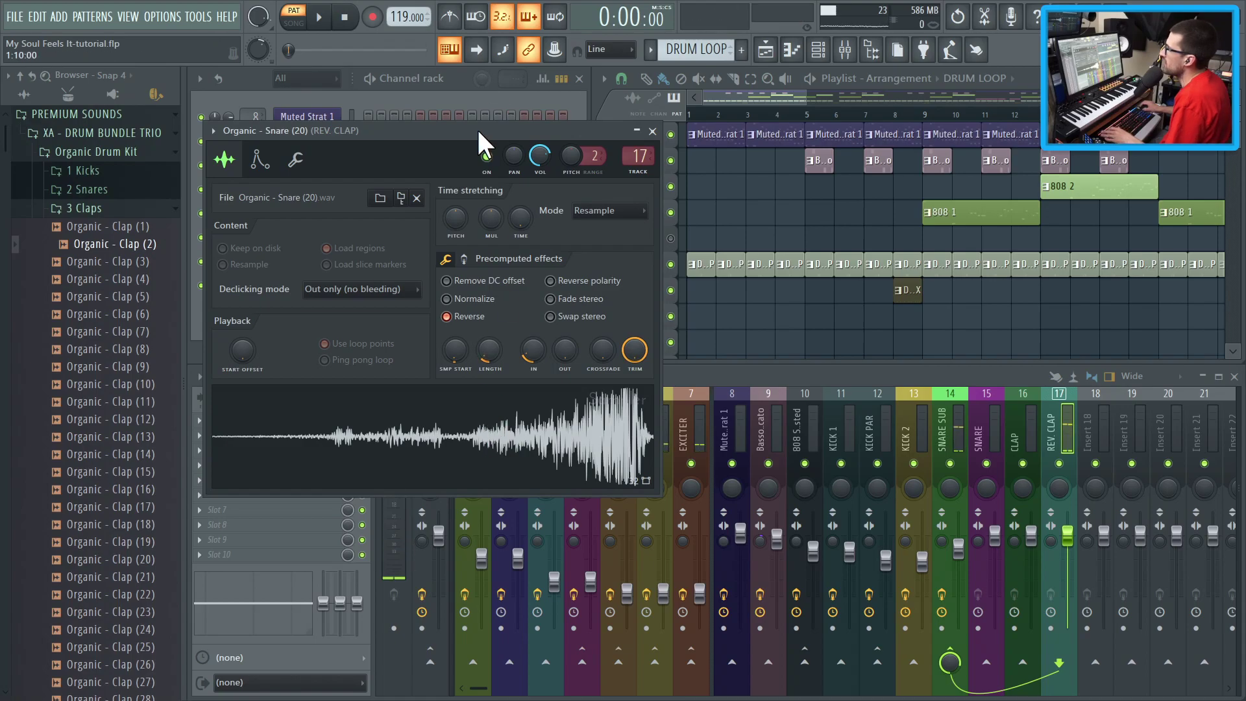
Step: Close the reversed snare's sample settings, and play and stop the DRUM LOOP pattern on its own
left_click(366, 105)
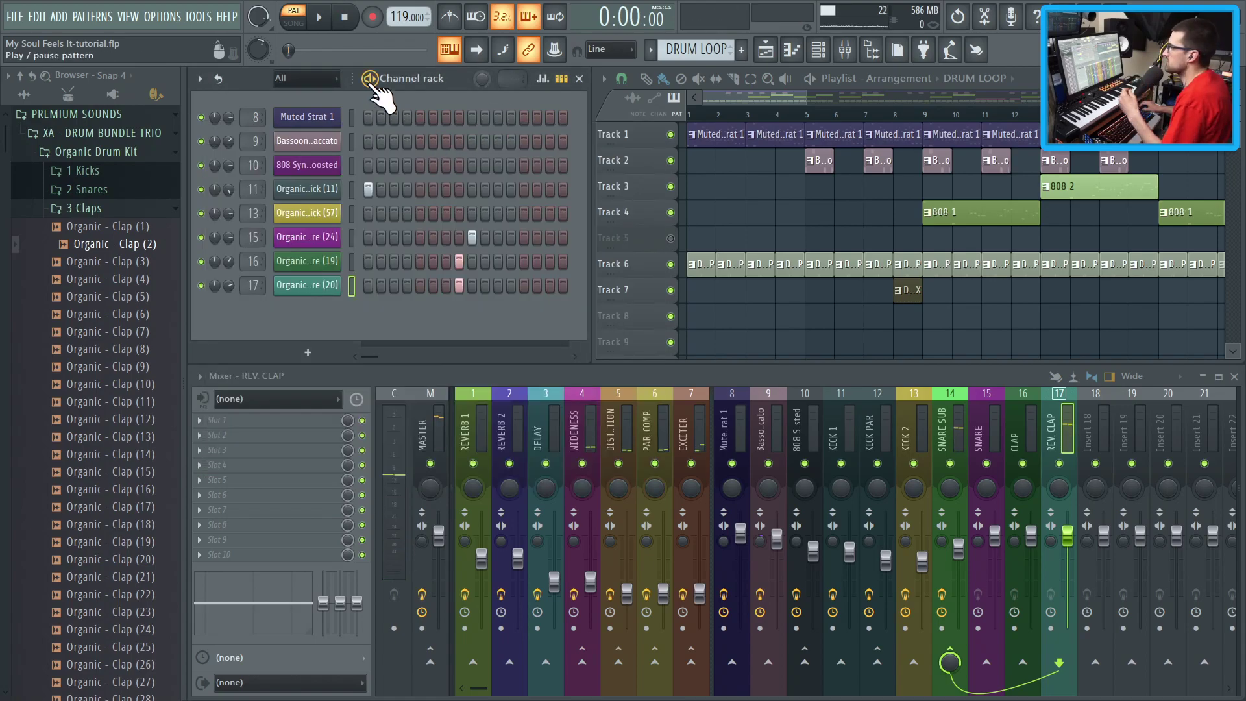
key("space")
key("space")
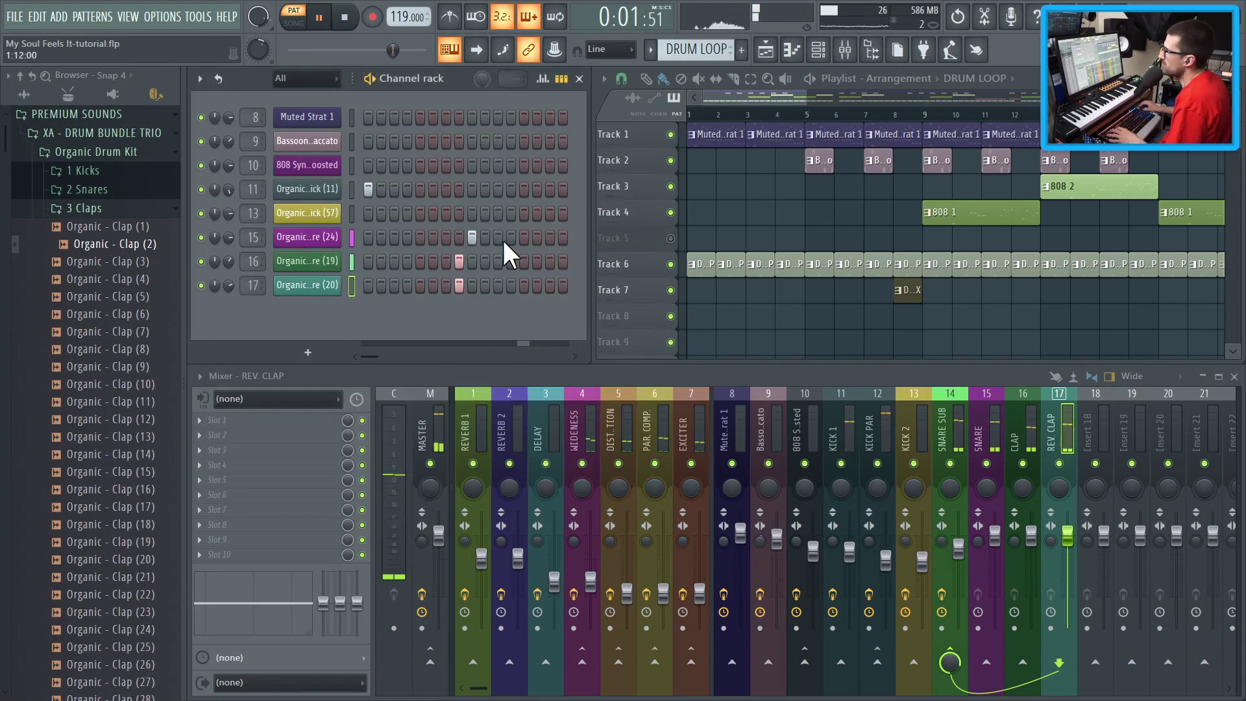
Step: Select the Muted Strat 1 pattern in the playlist, audition its channel's FLEX preset, and switch playback to song mode
left_click(711, 134)
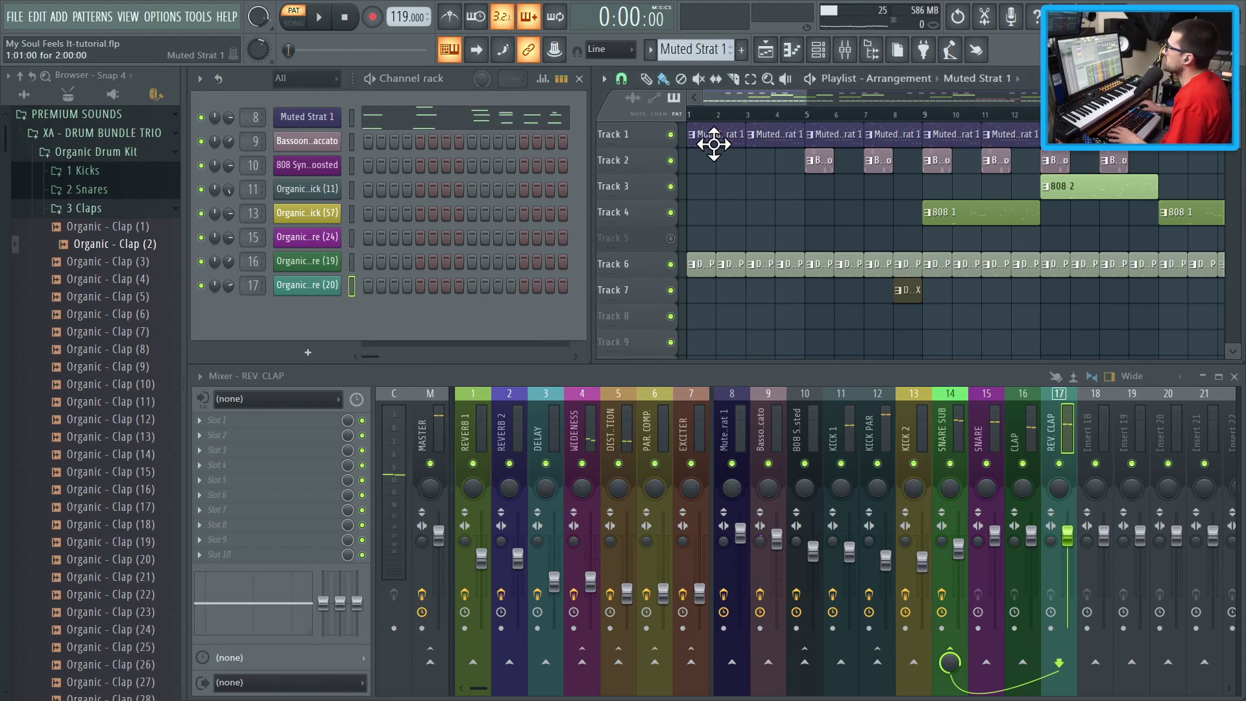
left_click(310, 118)
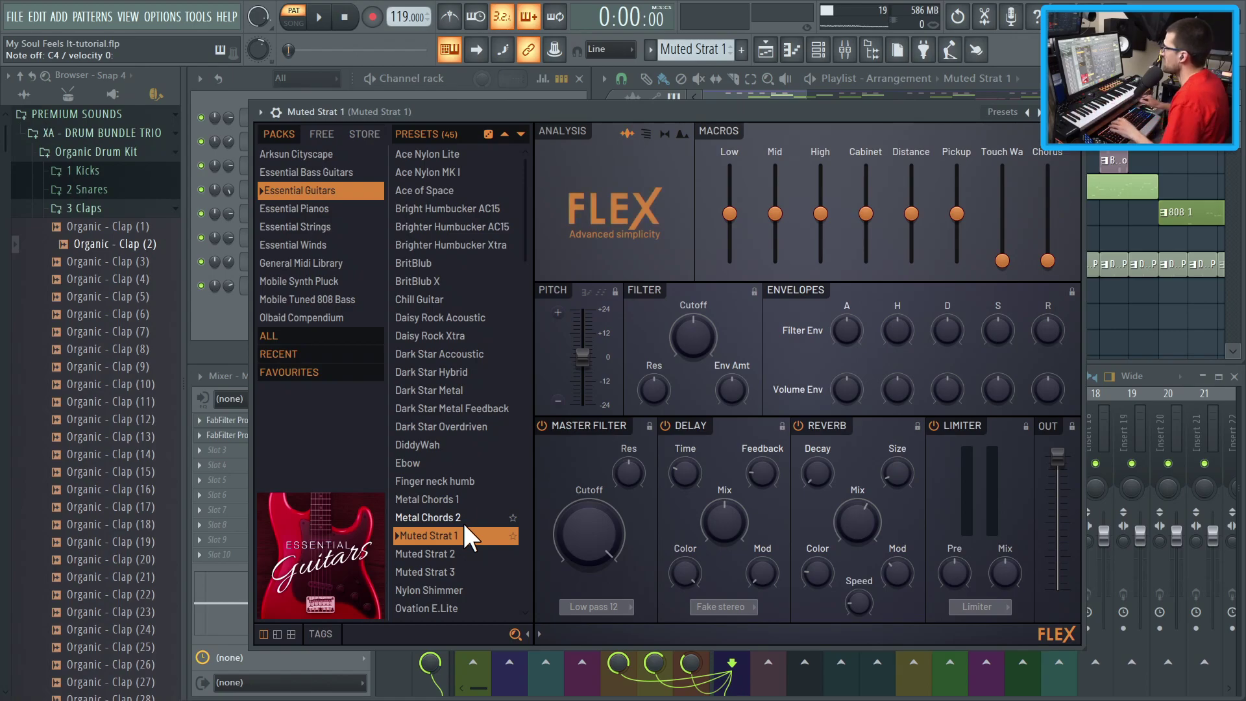
key("Escape")
key("l")
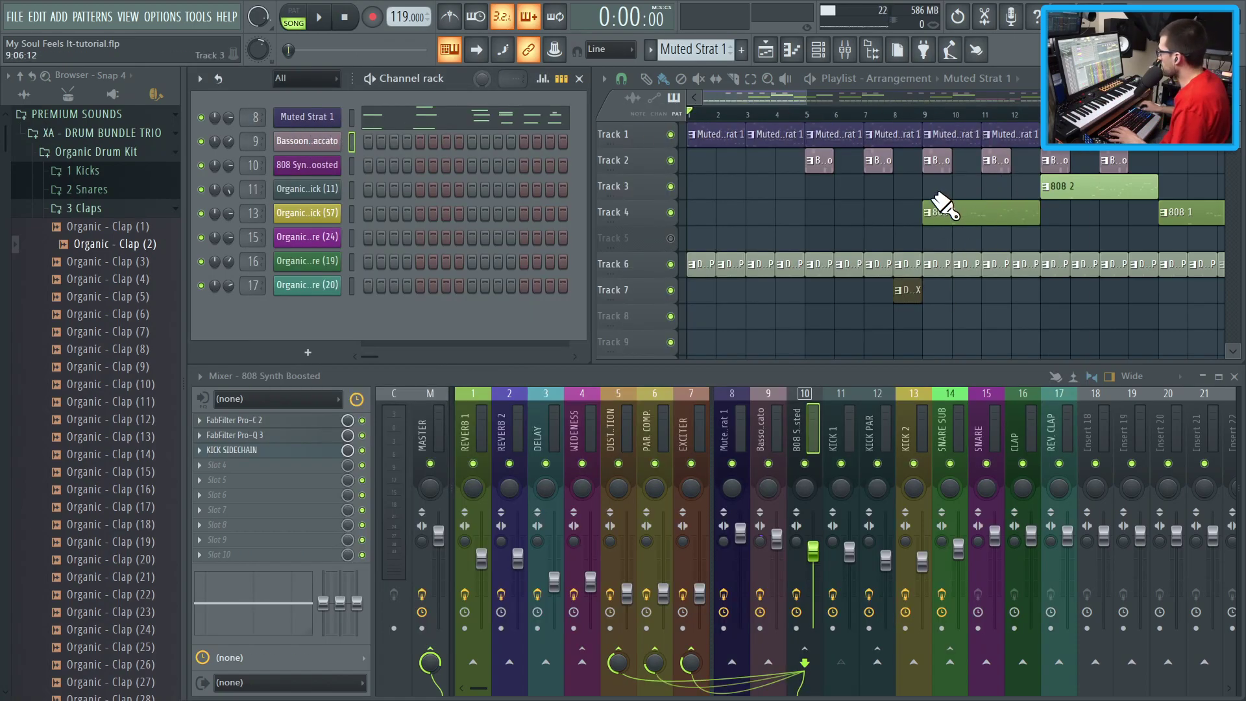
left_click(326, 122)
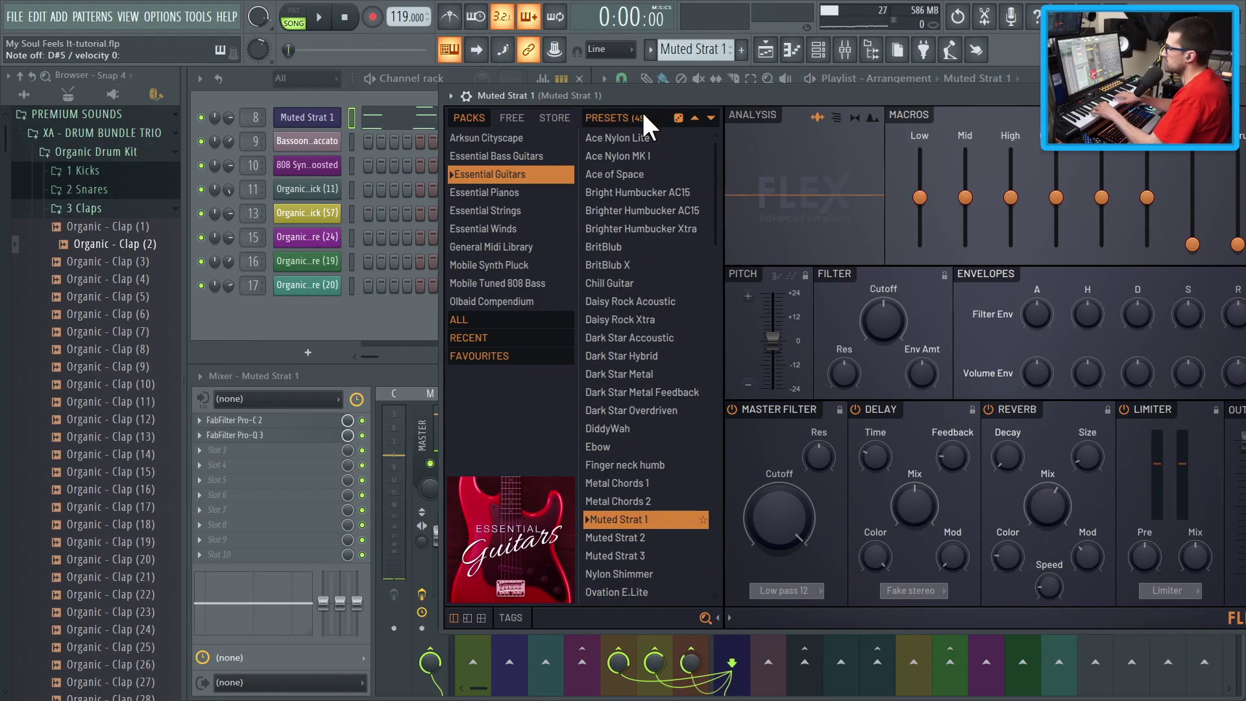
left_click(339, 121)
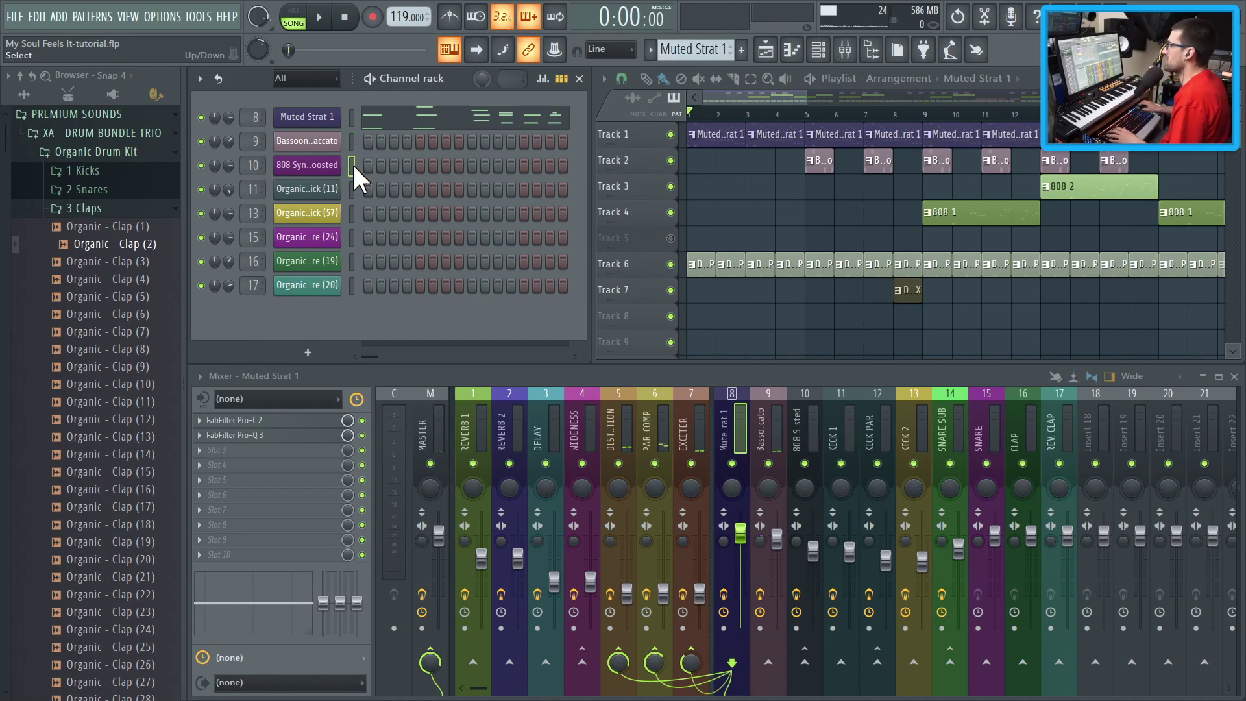
Step: View and audition the 808 Synth Boosted channel's FLEX preset, look through the Urban Heat Drum Kit's 2 808 Kicks folder, and close the plugin
left_click(315, 166)
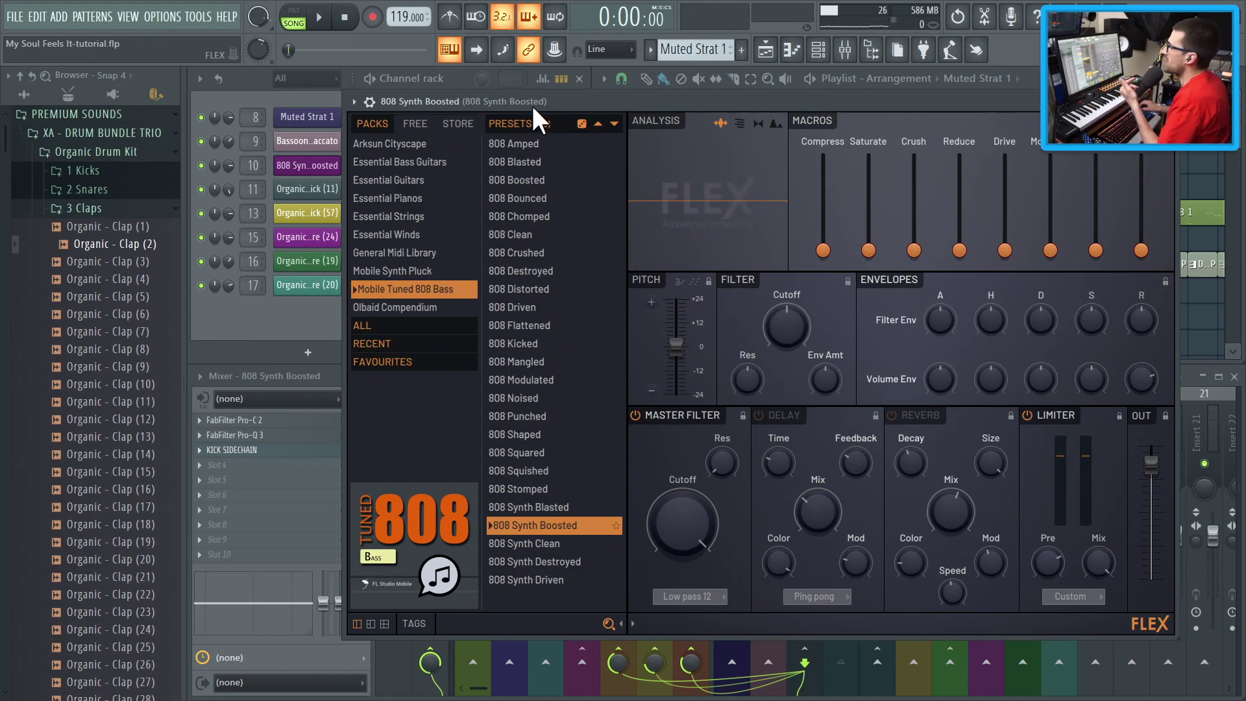
left_click(120, 155)
left_click(117, 190)
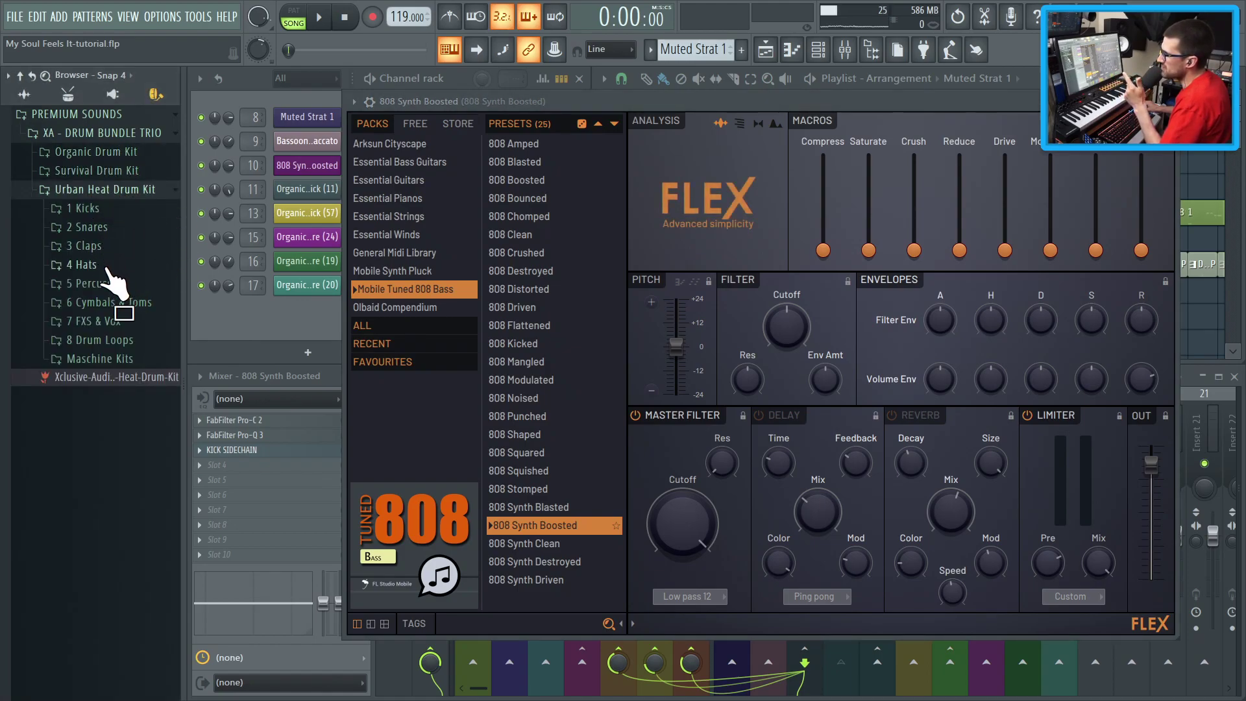
left_click(120, 209)
left_click(126, 245)
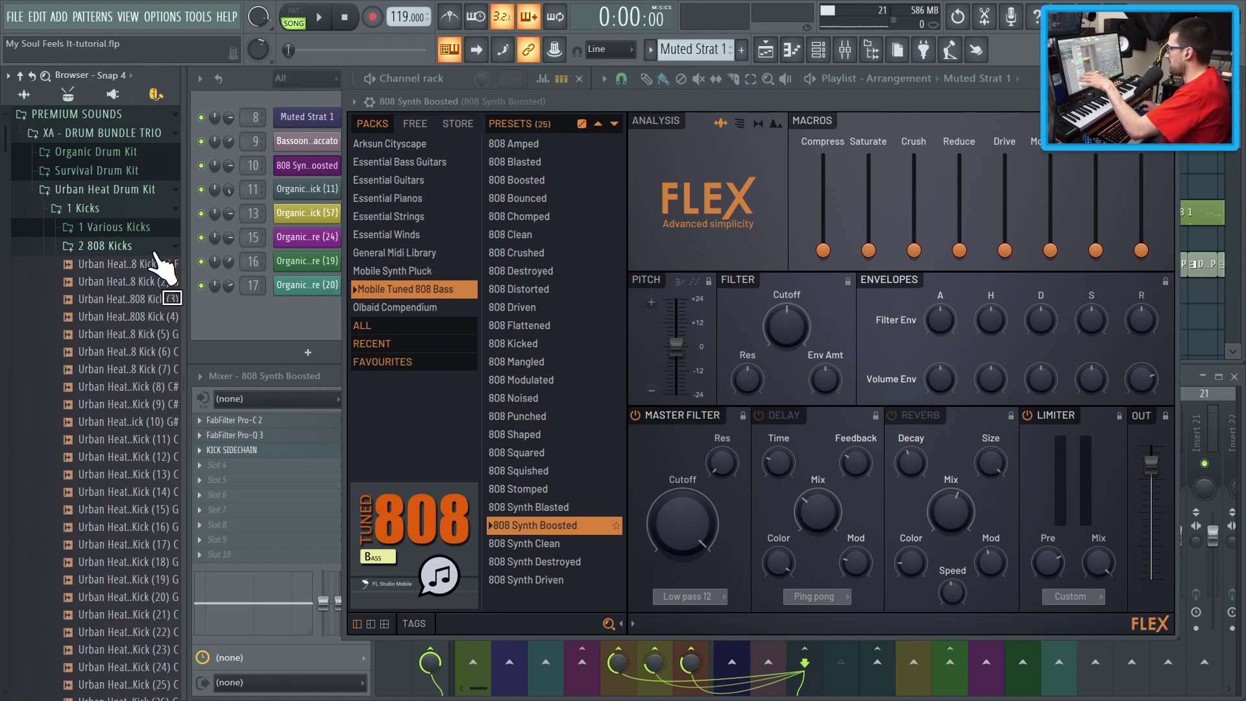
left_click(104, 246)
left_click_drag(554, 103, 401, 78)
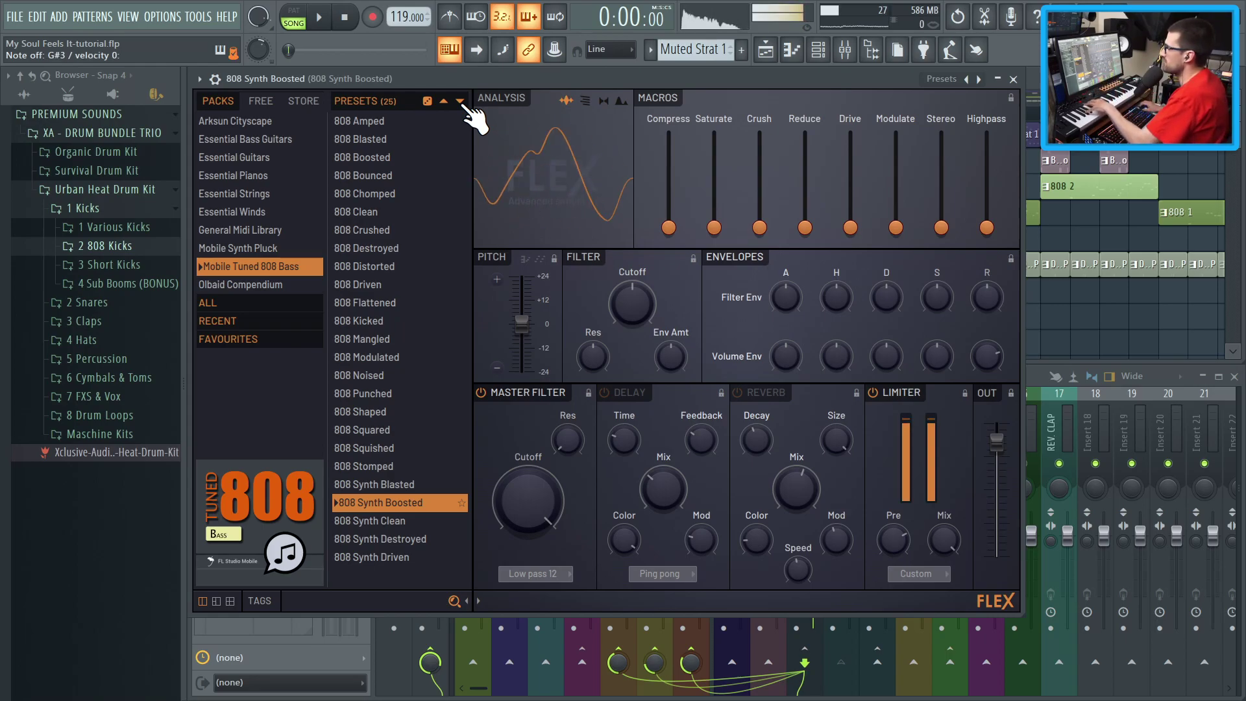
key("Escape")
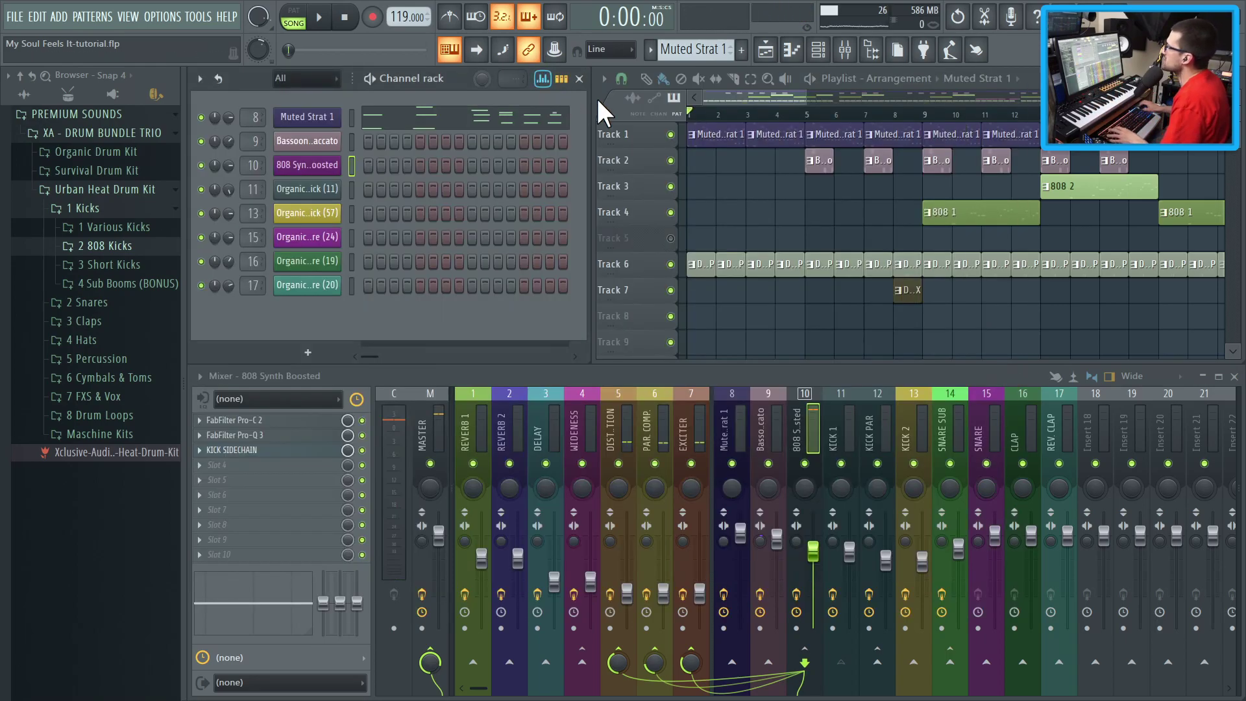
Step: Play the song from the start and examine the clip arrangement in the enlarged playlist before restoring its size
key("space")
scroll(701, 234, "down", 3)
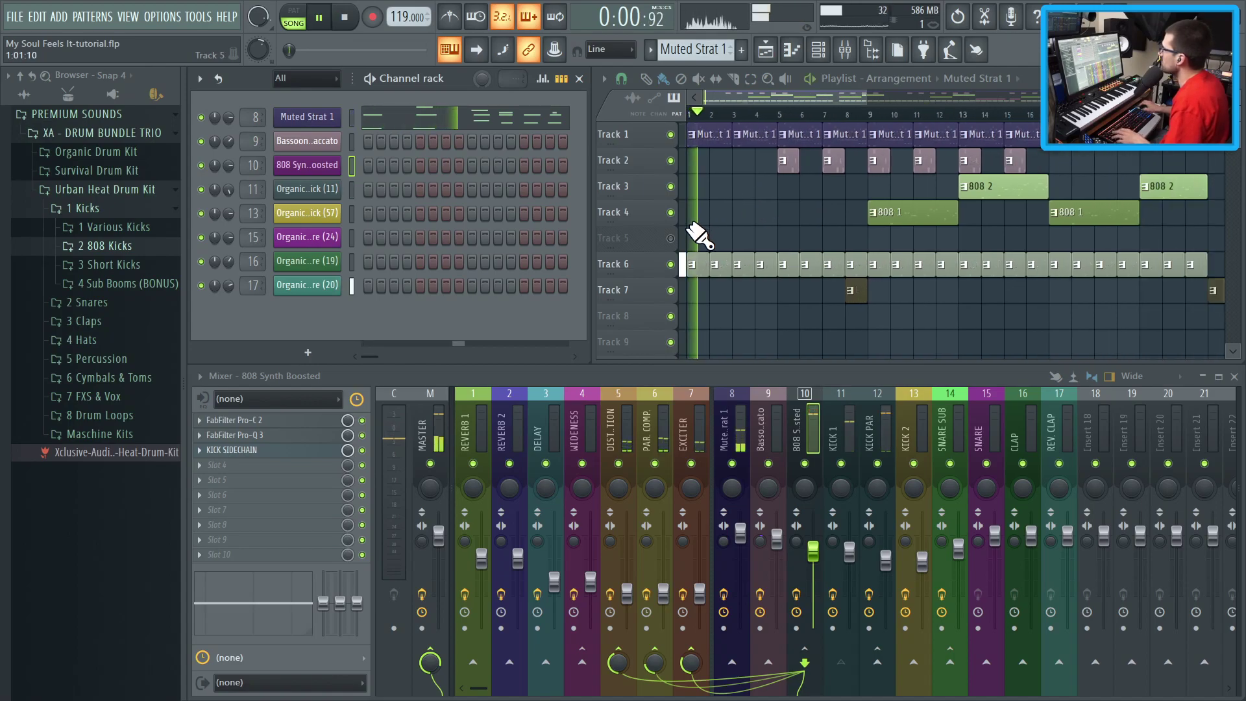
scroll(779, 338, "up", 2)
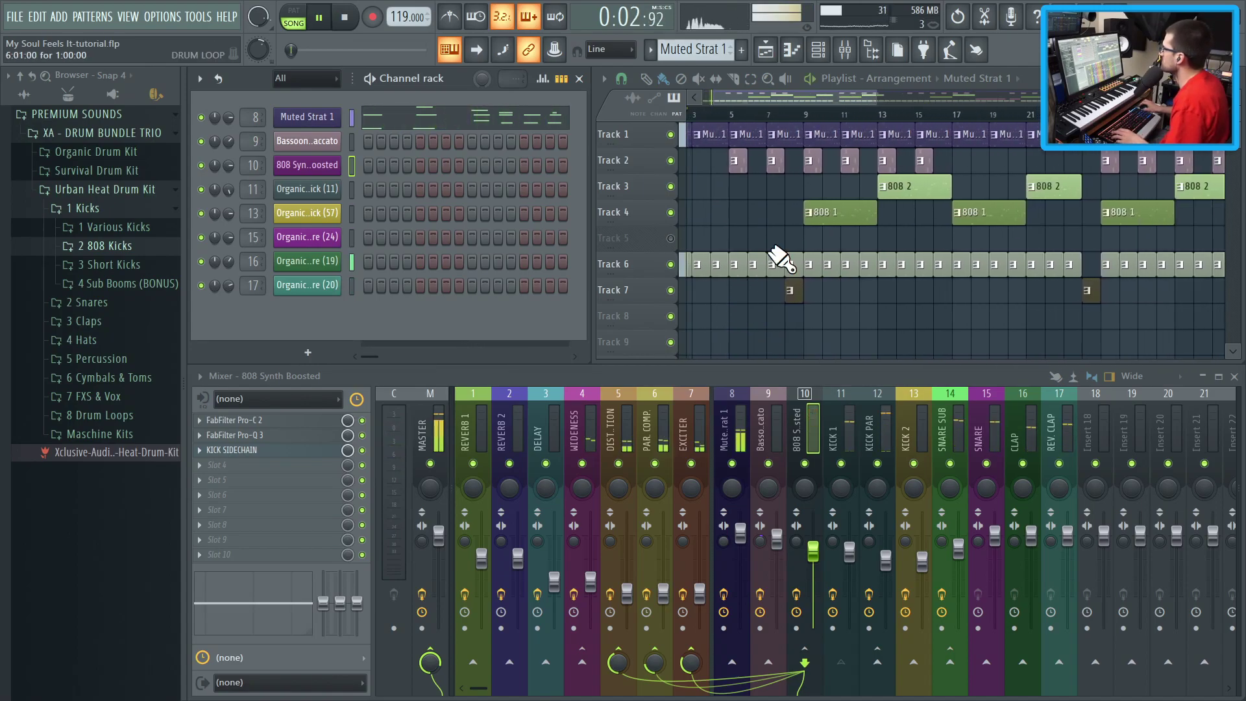
key("Return")
scroll(731, 217, "up", 5)
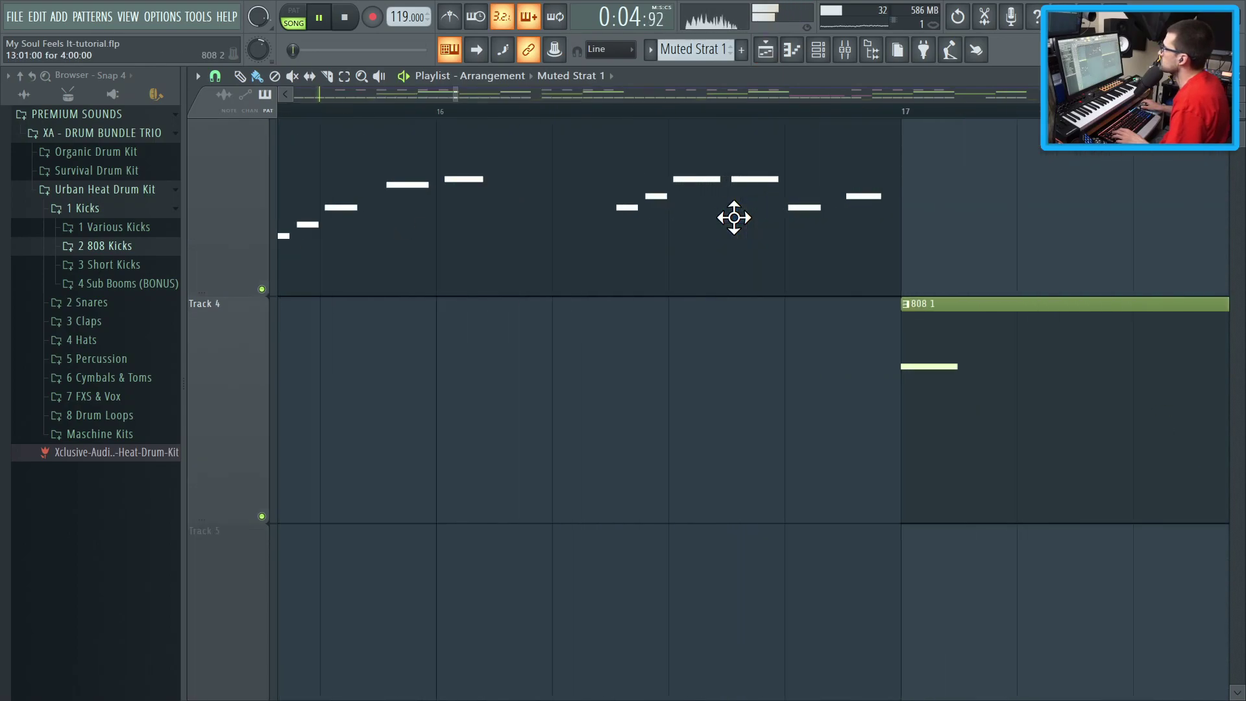
scroll(634, 384, "down", 5)
scroll(328, 431, "up", 6)
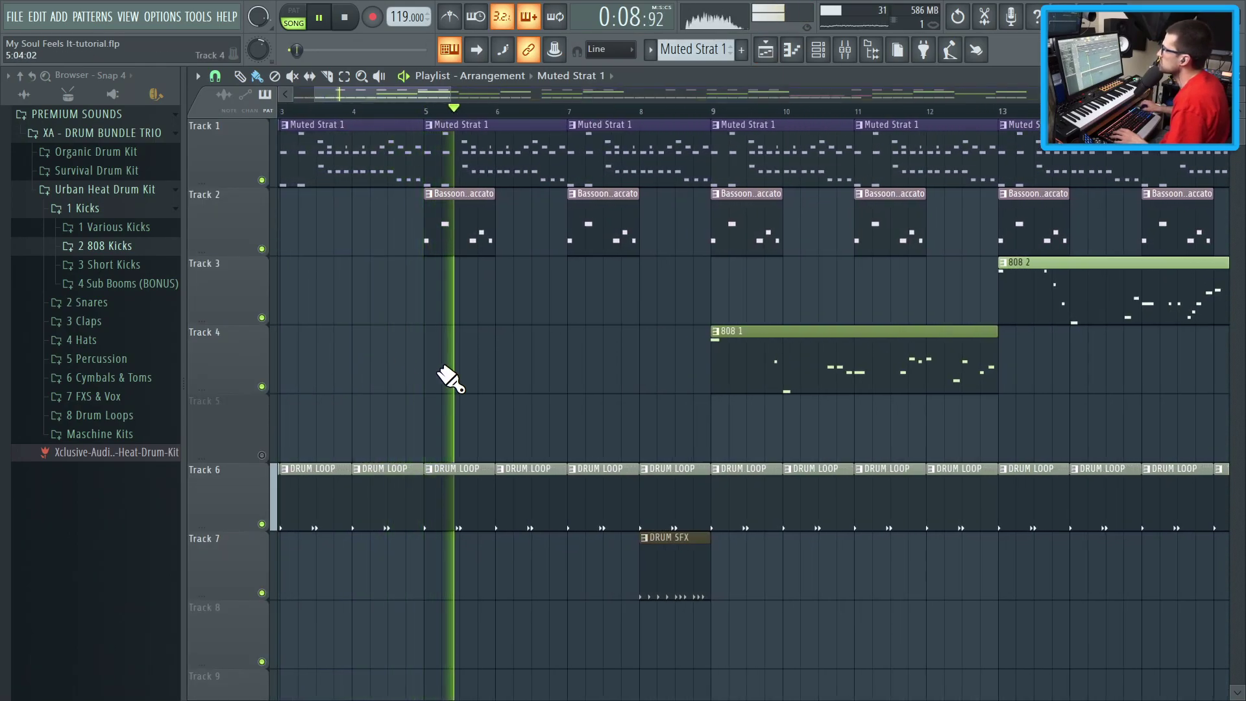
scroll(461, 373, "down", 3)
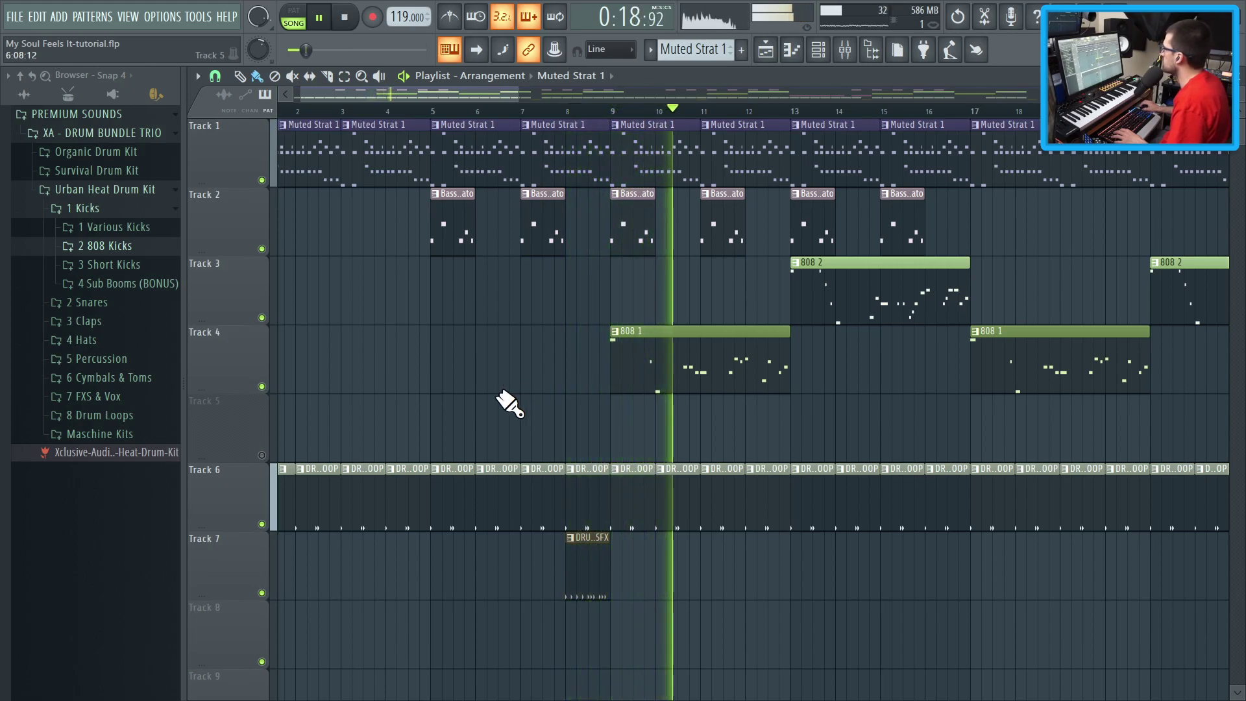
scroll(441, 404, "down", 2)
scroll(469, 368, "down", 1)
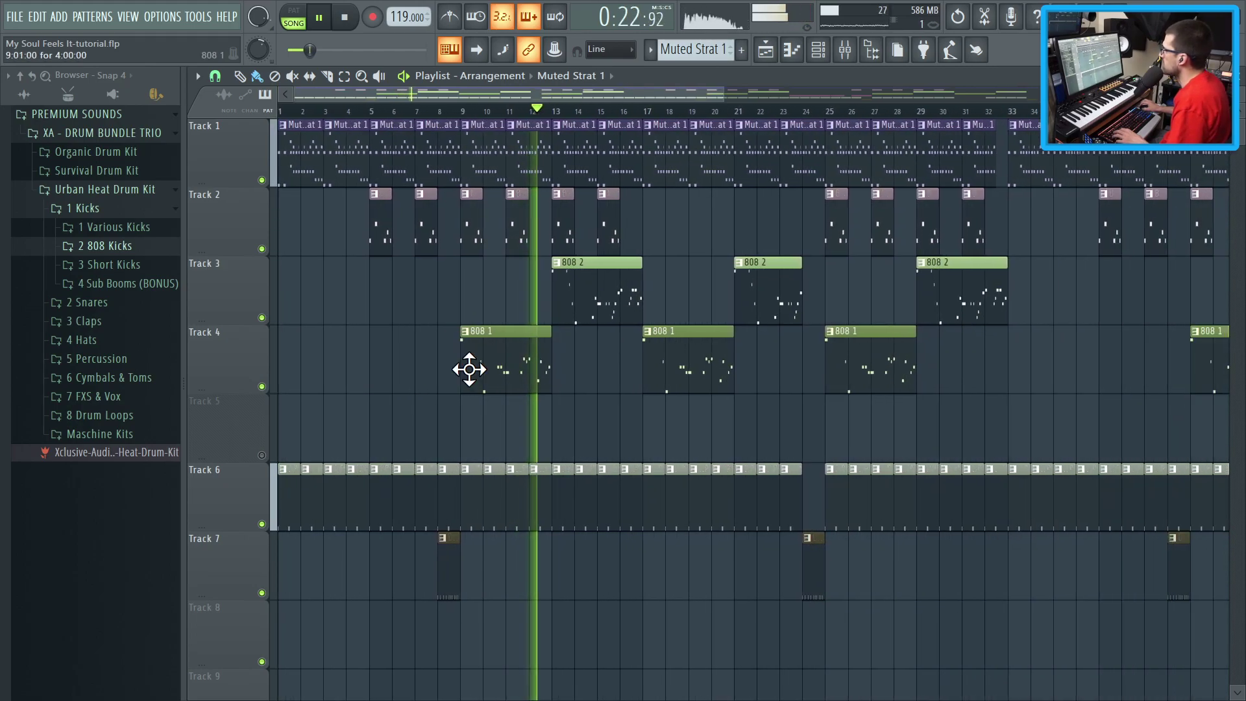
key("Return")
scroll(818, 211, "down", 2)
Step: Examine the FLEX presets of the Muted Strat 1, Bassoon Staccato and 808 Synth Boosted channels while the song plays, closing each plugin
left_click(280, 118)
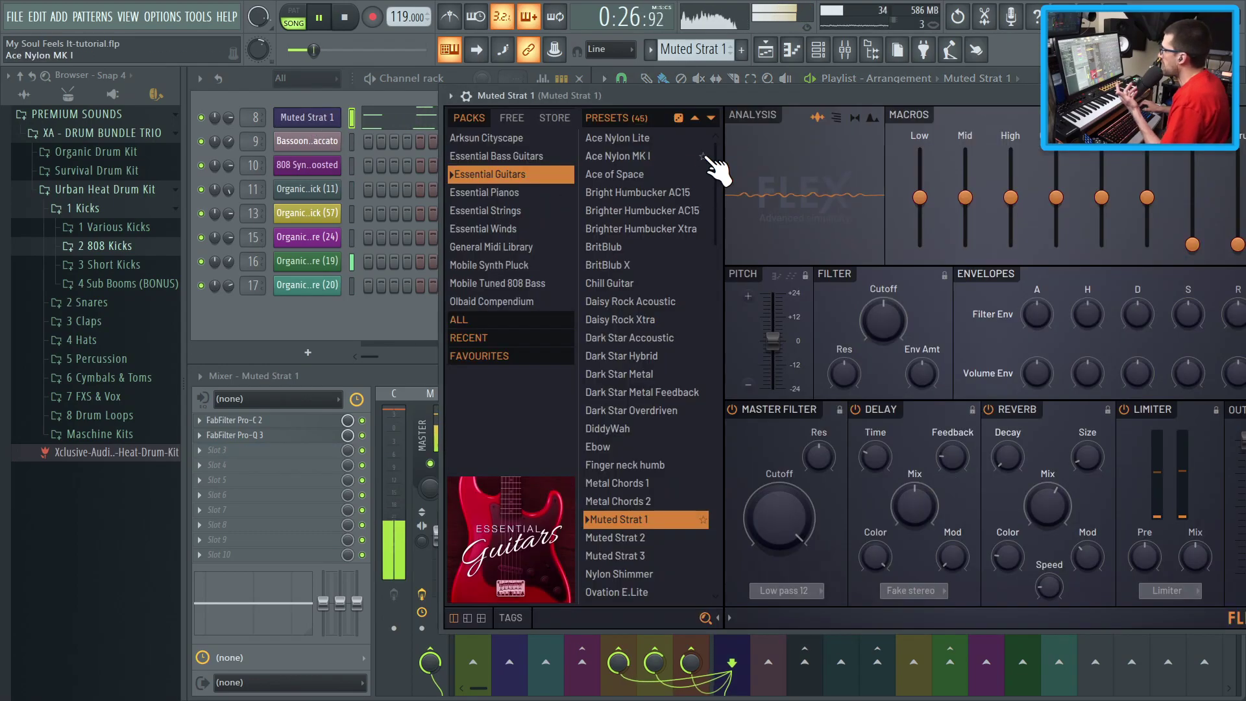
left_click_drag(694, 92, 546, 123)
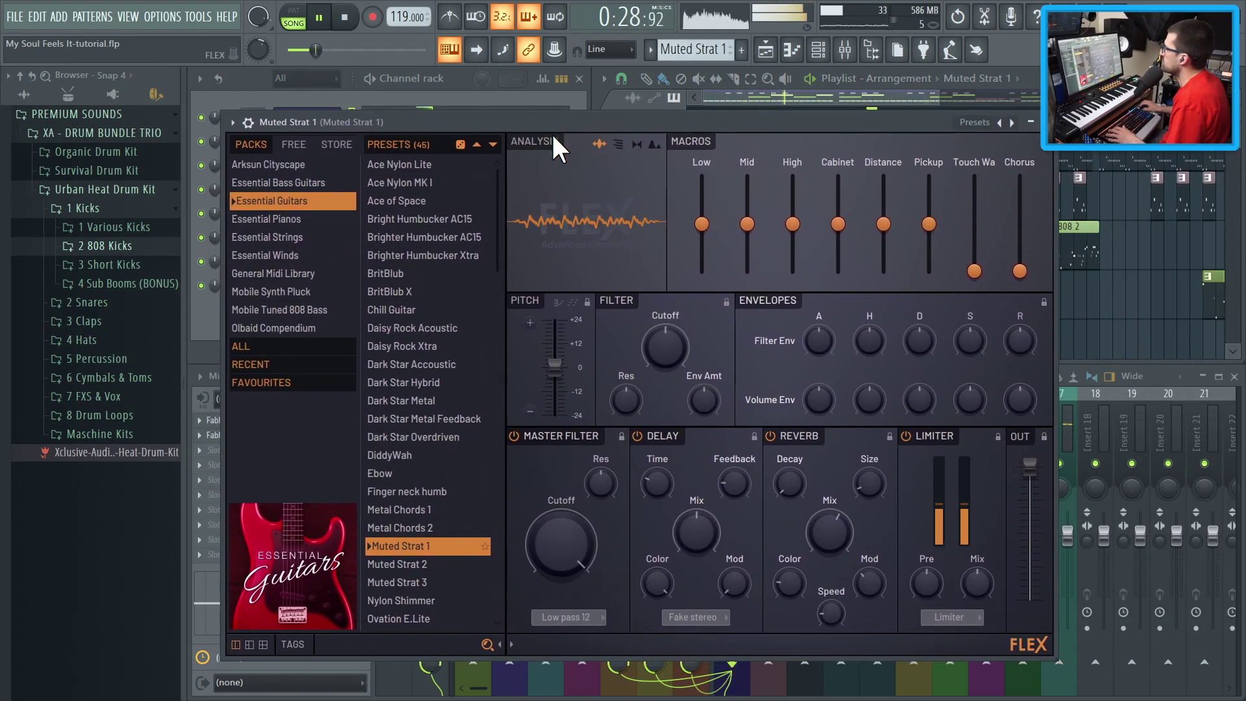
key("Escape")
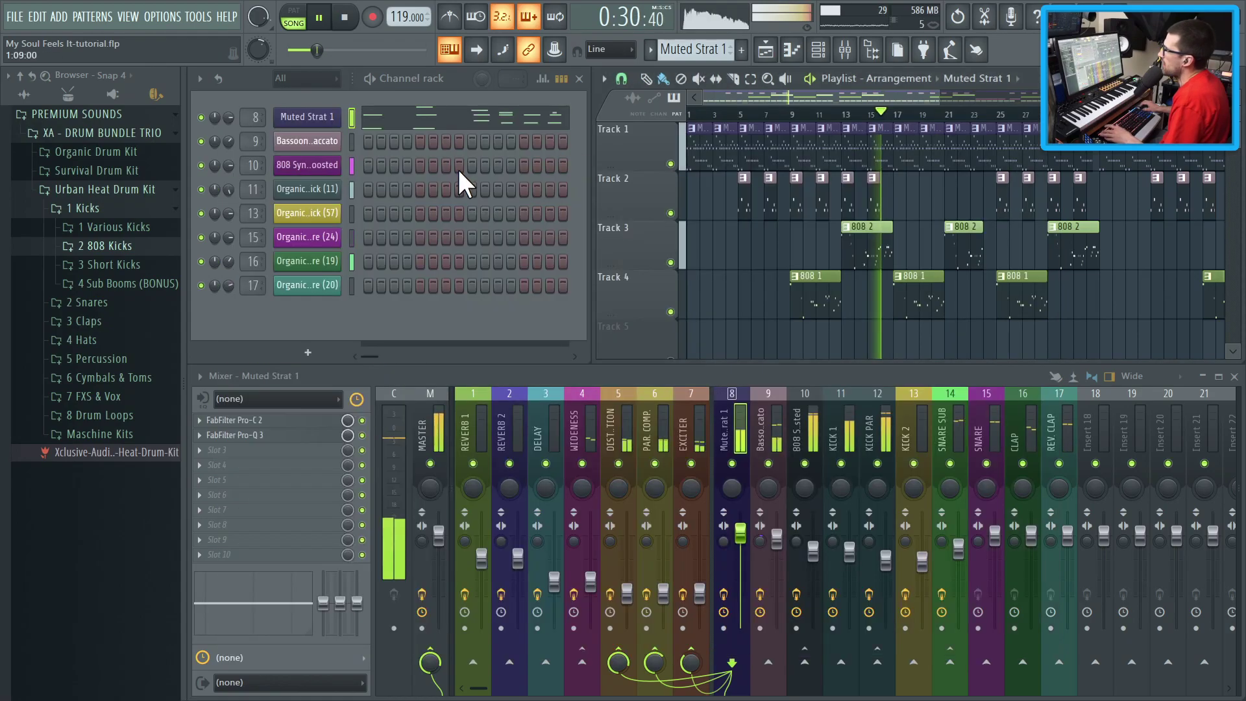
left_click(306, 141)
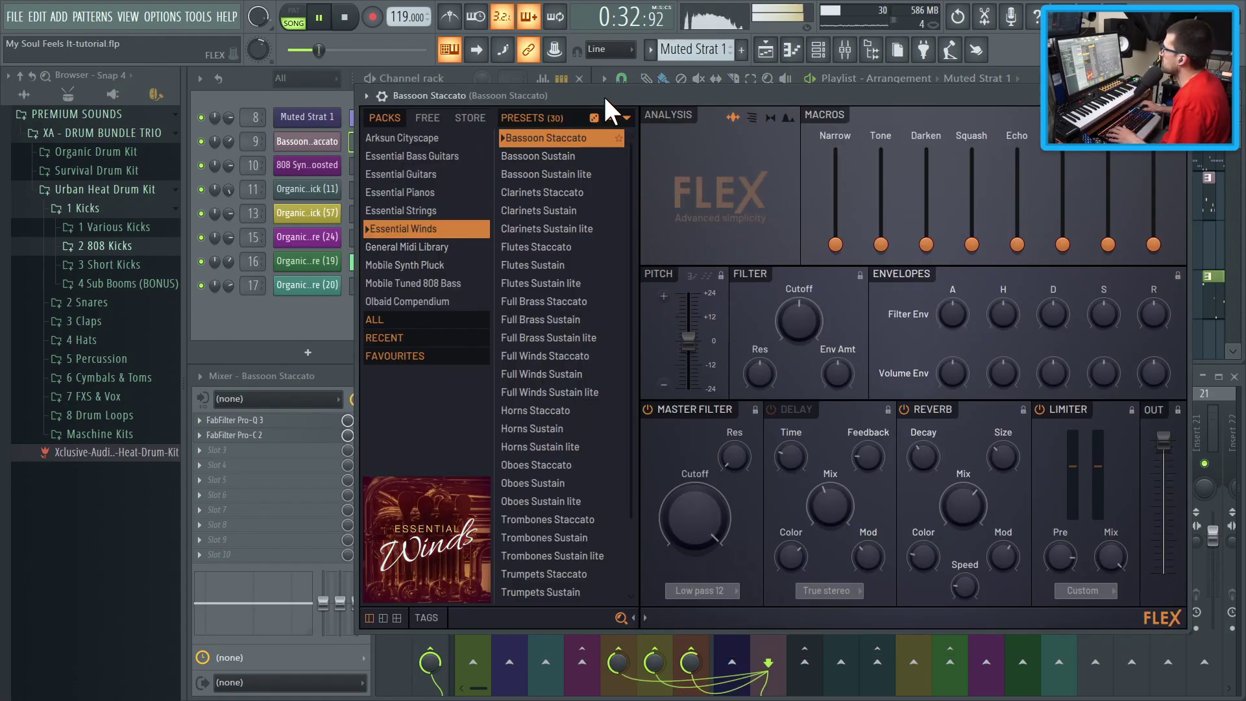
left_click_drag(602, 95, 576, 103)
key("Escape")
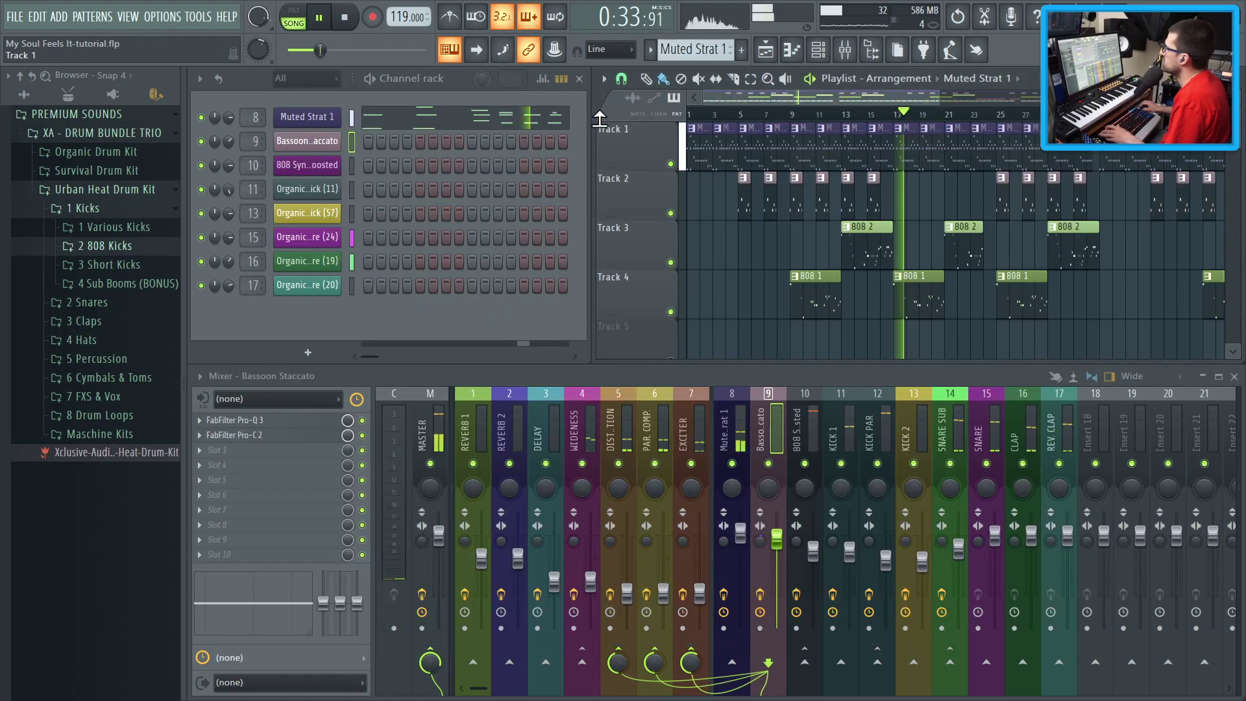
left_click(335, 166)
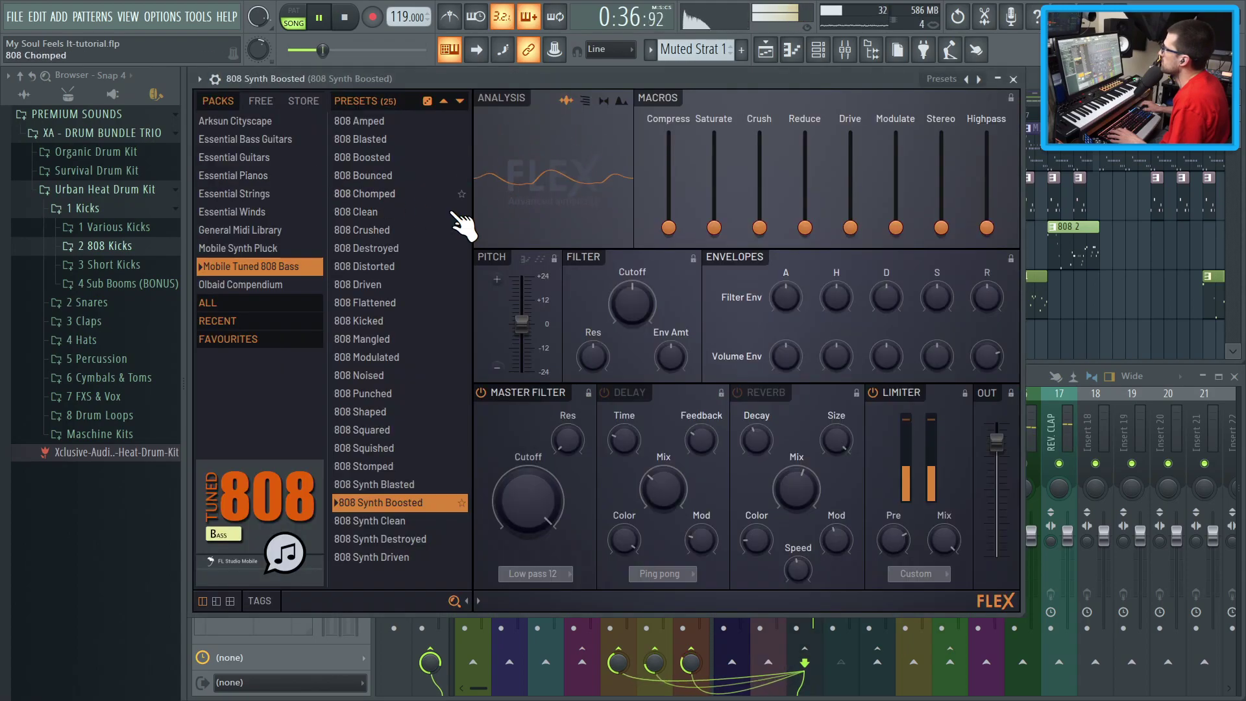
key("Escape")
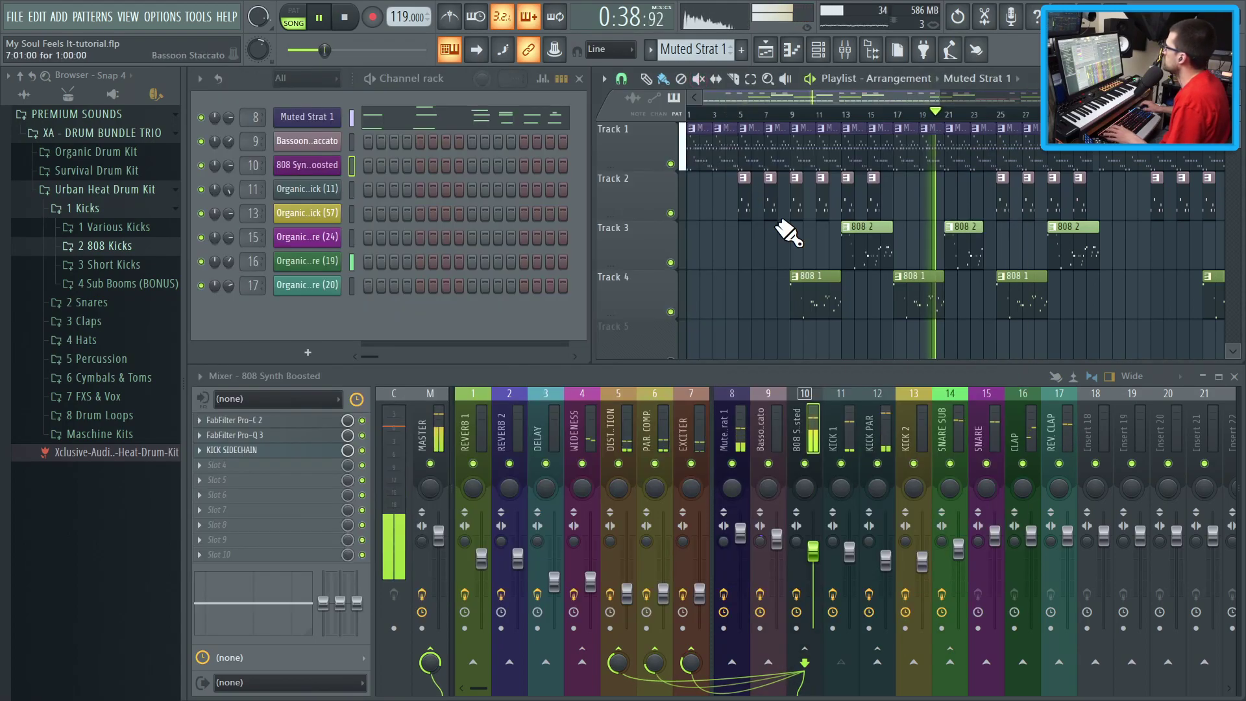
Step: Follow the playing arrangement through the DRUM SFX clip at bar 24, and stop playback
scroll(737, 276, "down", 3)
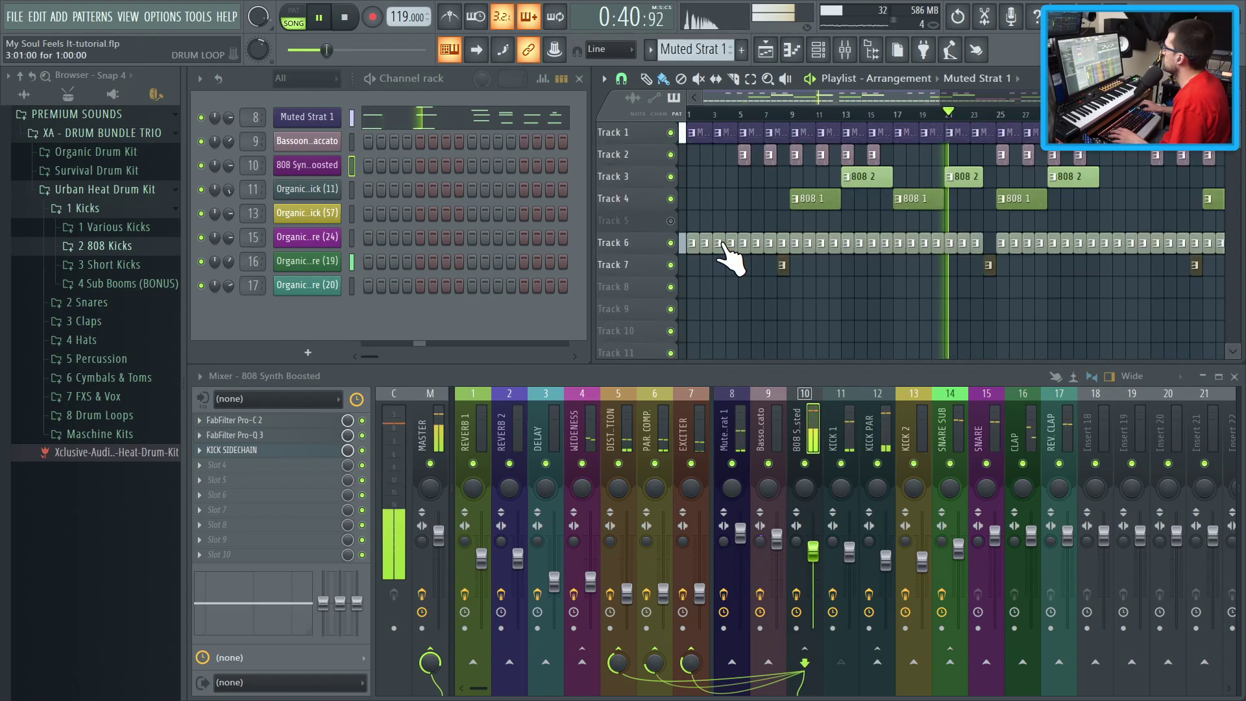
scroll(856, 332, "up", 5)
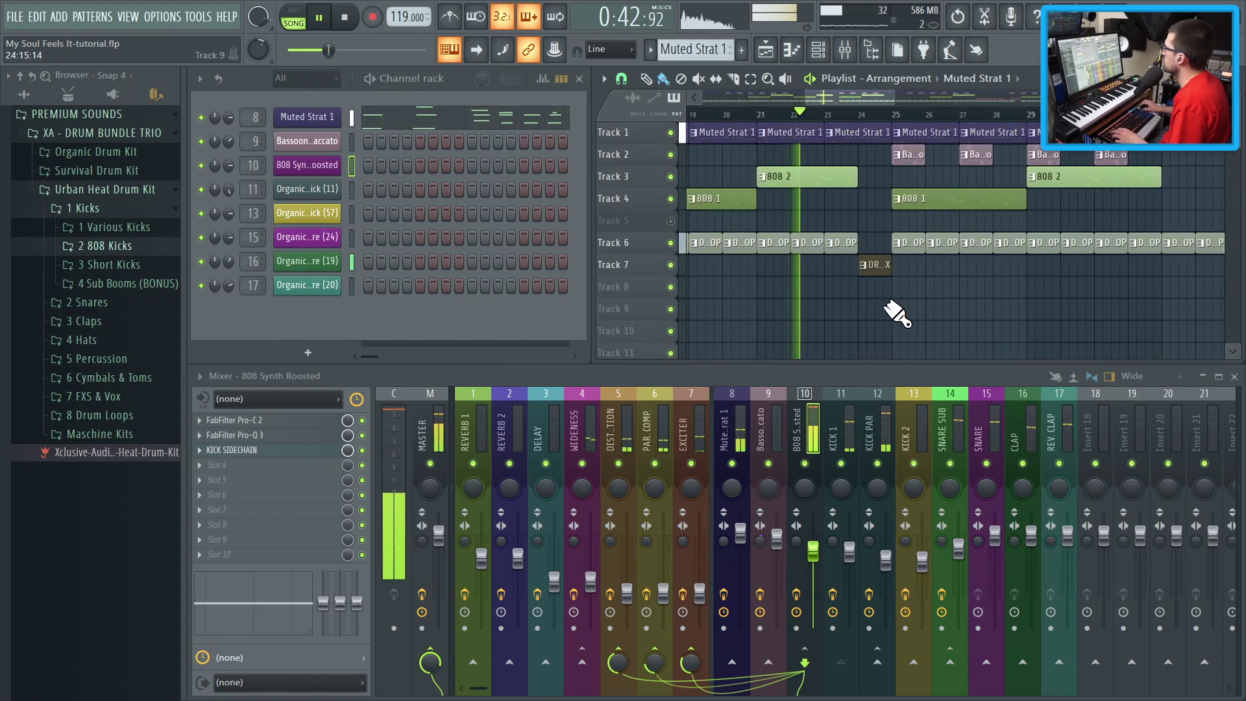
scroll(883, 279, "up", 2)
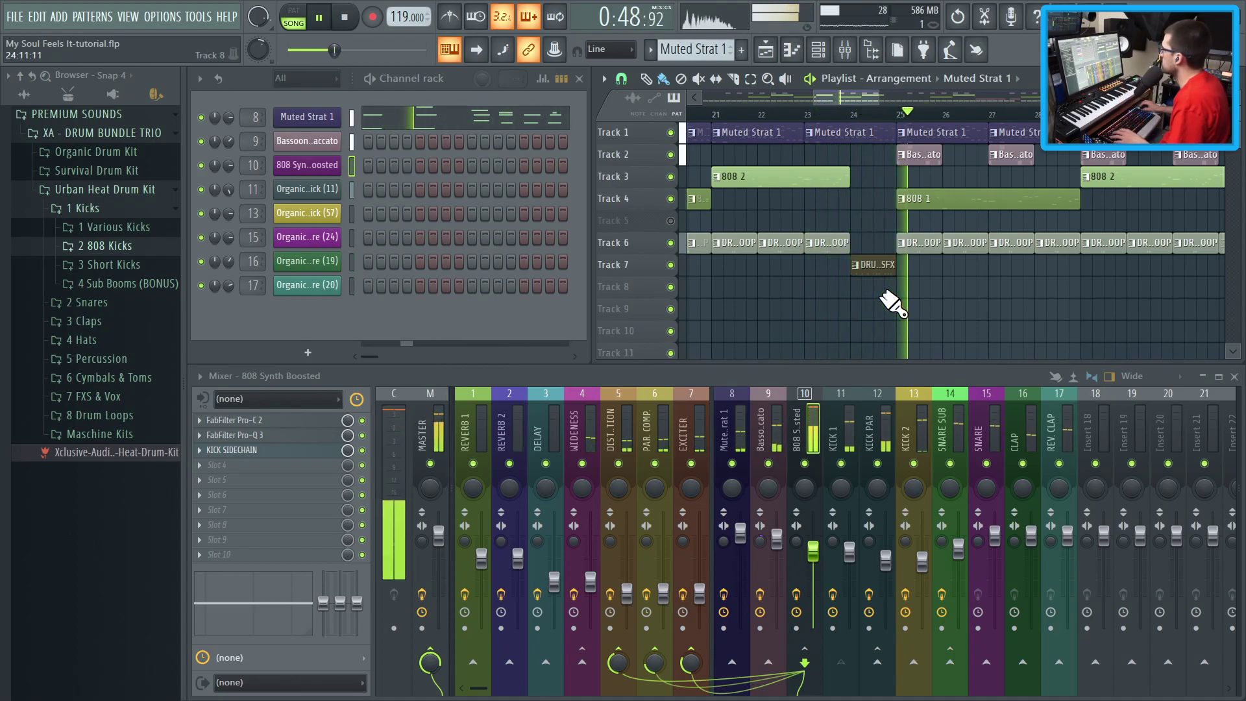
key("space")
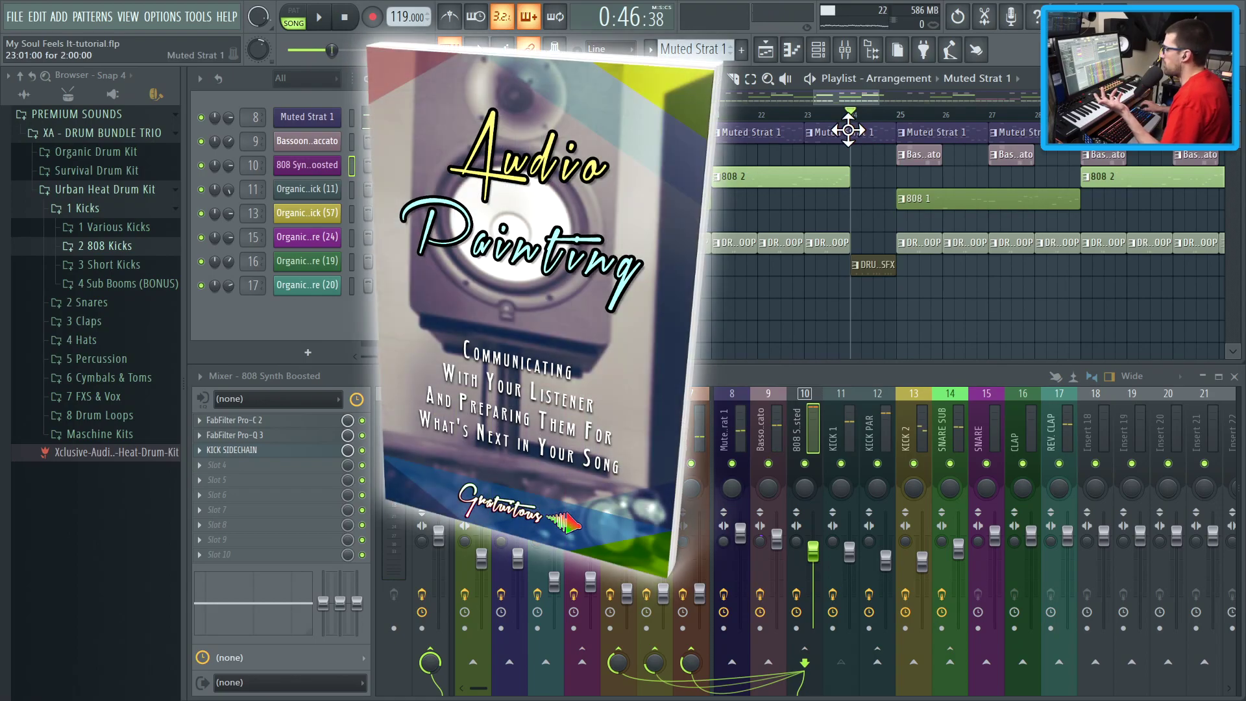
Step: Solo Track 7, unmute Track 6 alongside it, and play the two drum tracks briefly from bar 23
scroll(879, 305, "up", 5)
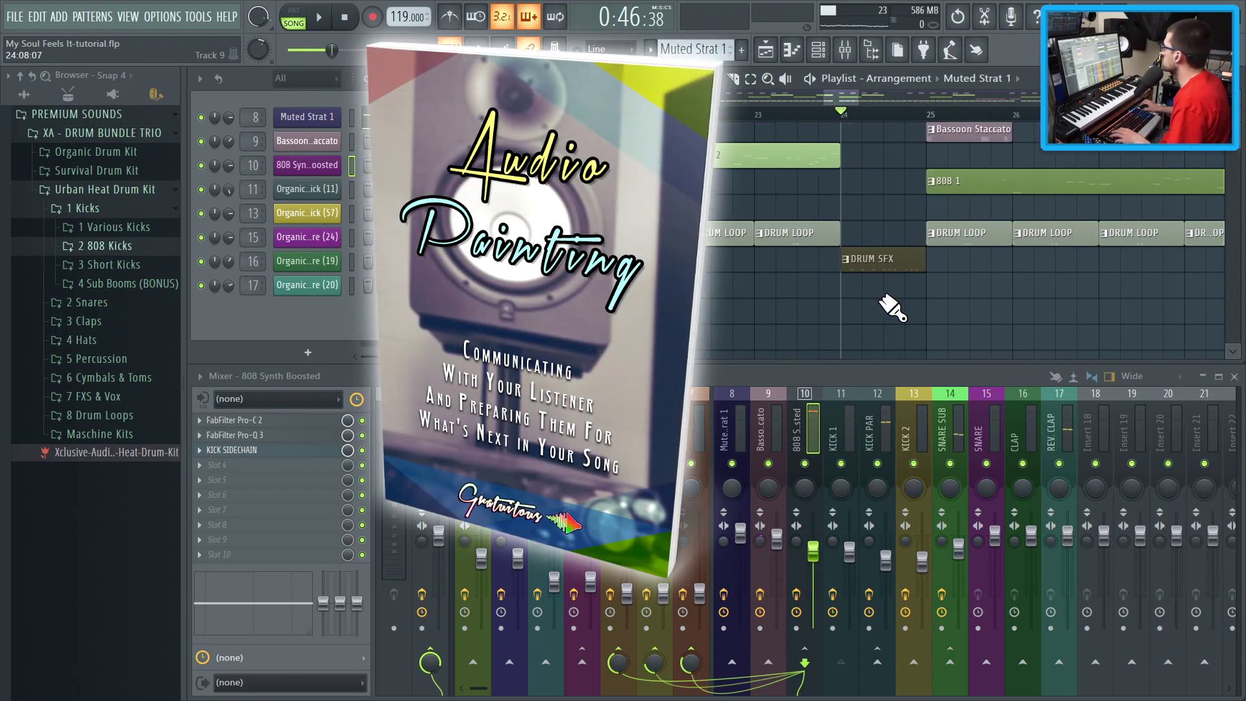
right_click(675, 263)
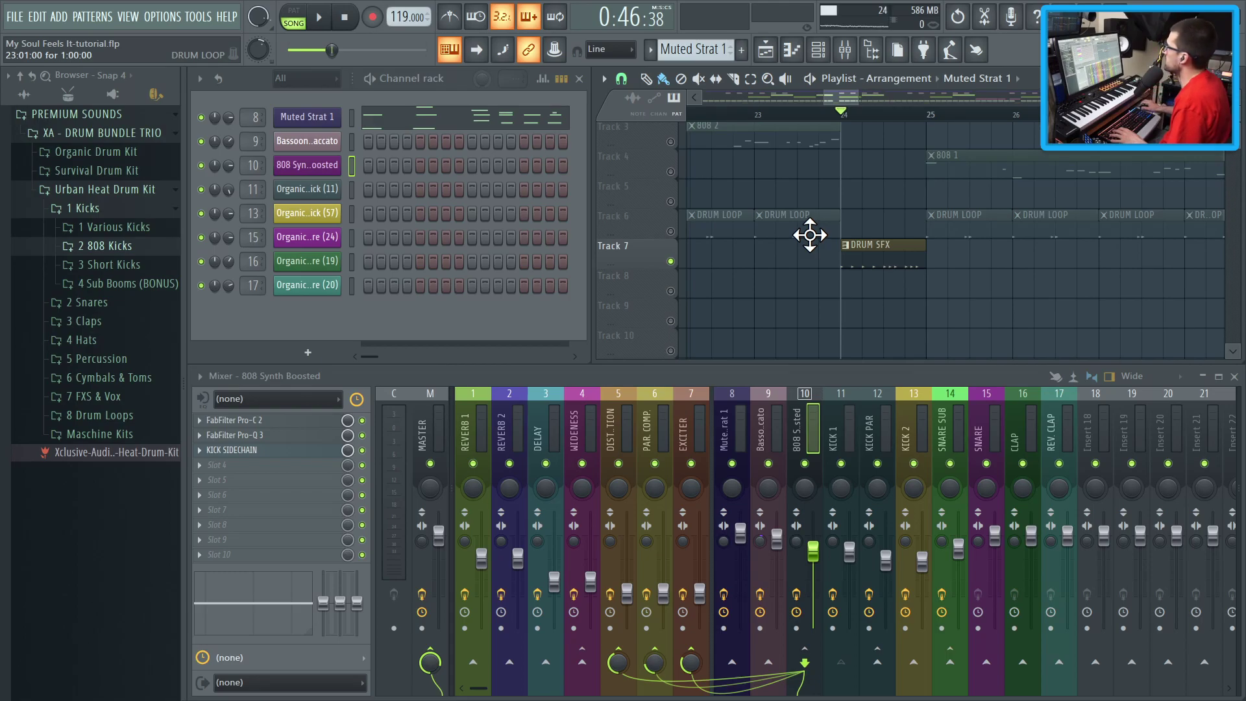
left_click(670, 231)
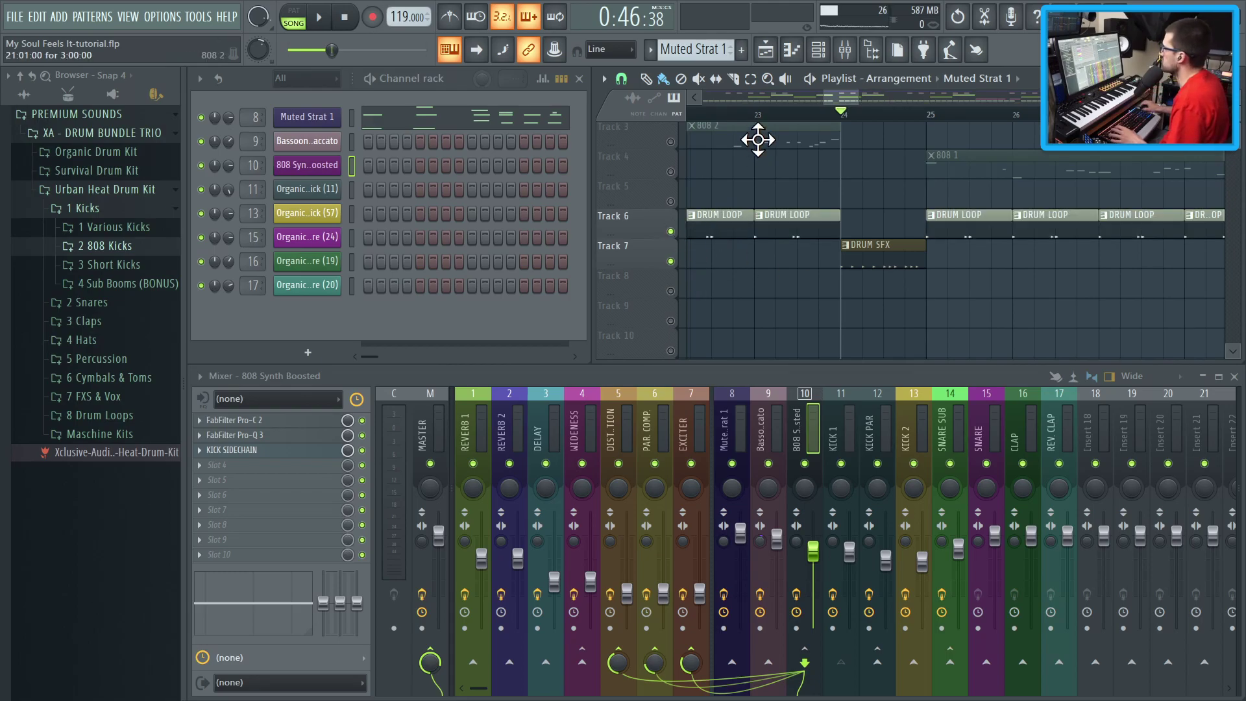
left_click(764, 116)
key("space")
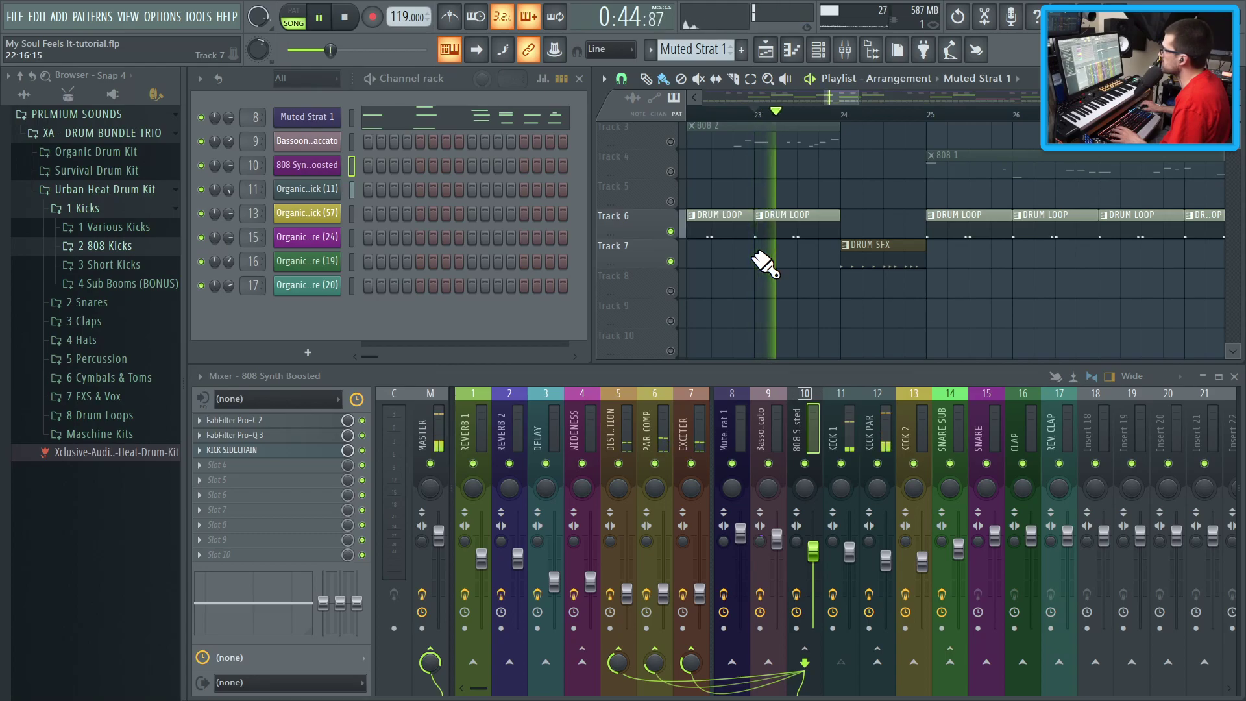
key("space")
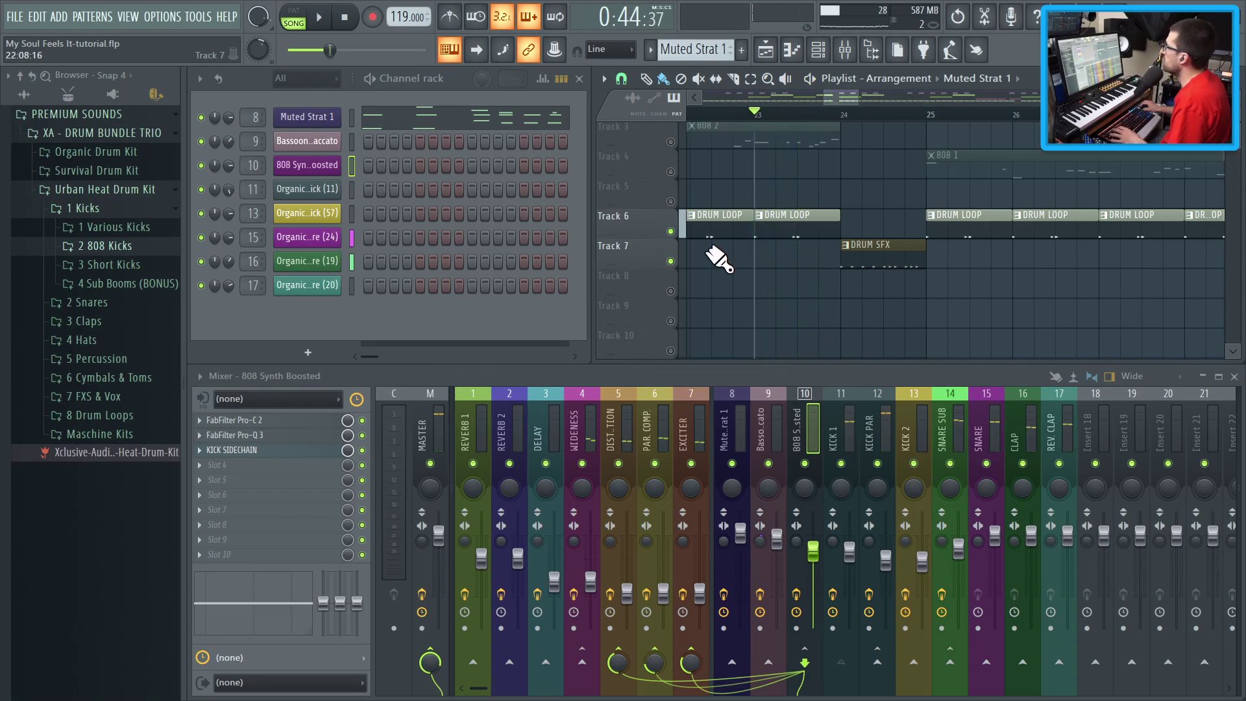
Step: Mute Track 6, select the DRUM SFX pattern on Track 7 and play it alone from bar 24
left_click(679, 232)
left_click(878, 250)
left_click(844, 117)
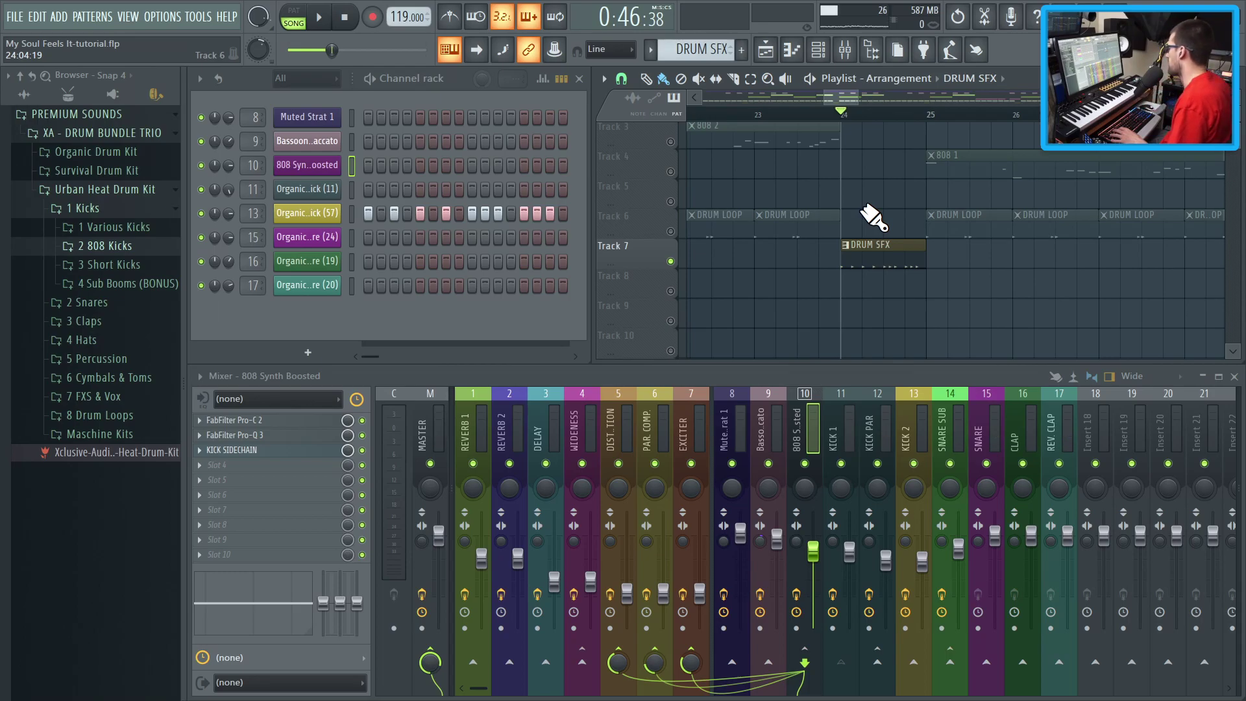
key("space")
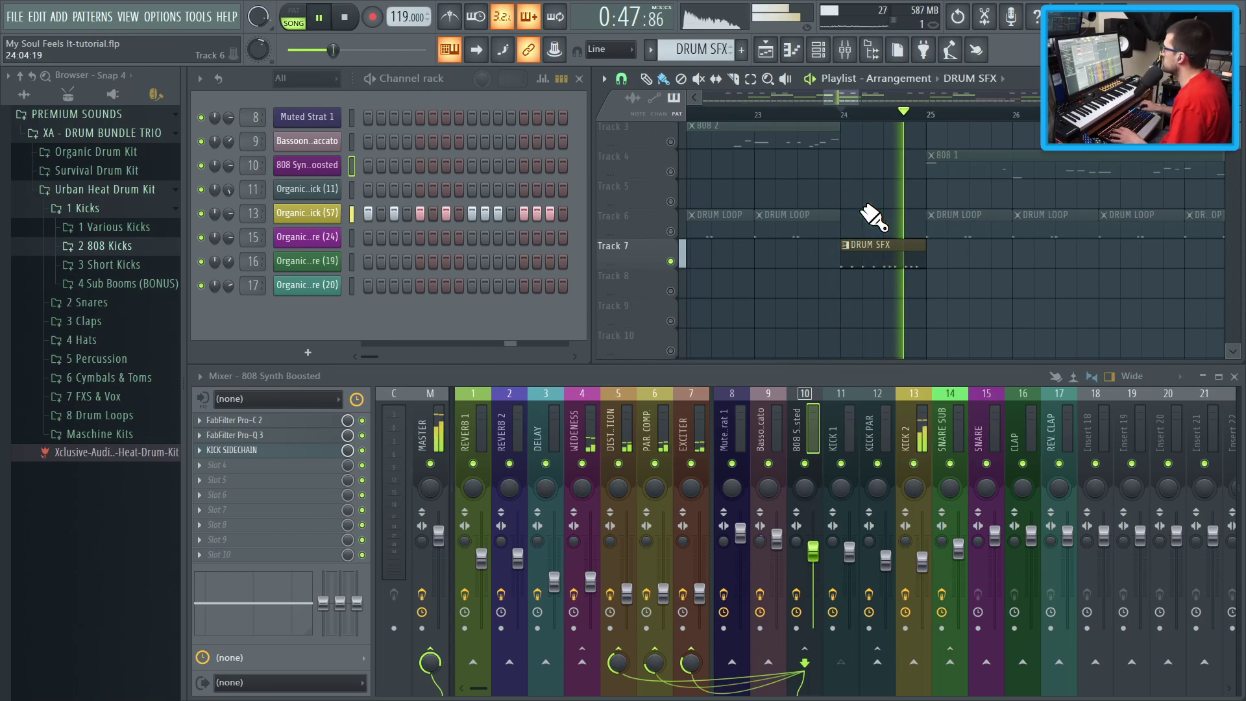
key("space")
Step: Restore all playlist tracks and play the full arrangement from bar 23 past the DRUM SFX clip, stopping in the following section
right_click(674, 263)
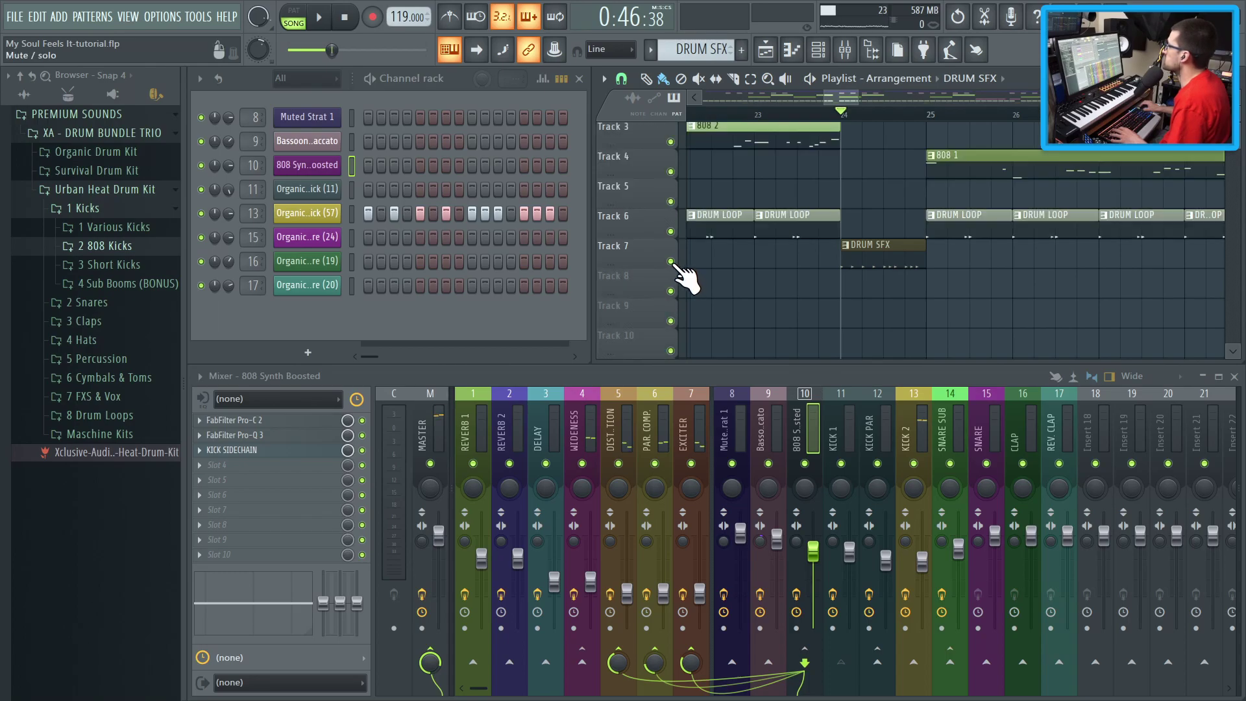
scroll(932, 153, "down", 2)
left_click(863, 115)
scroll(909, 306, "up", 3)
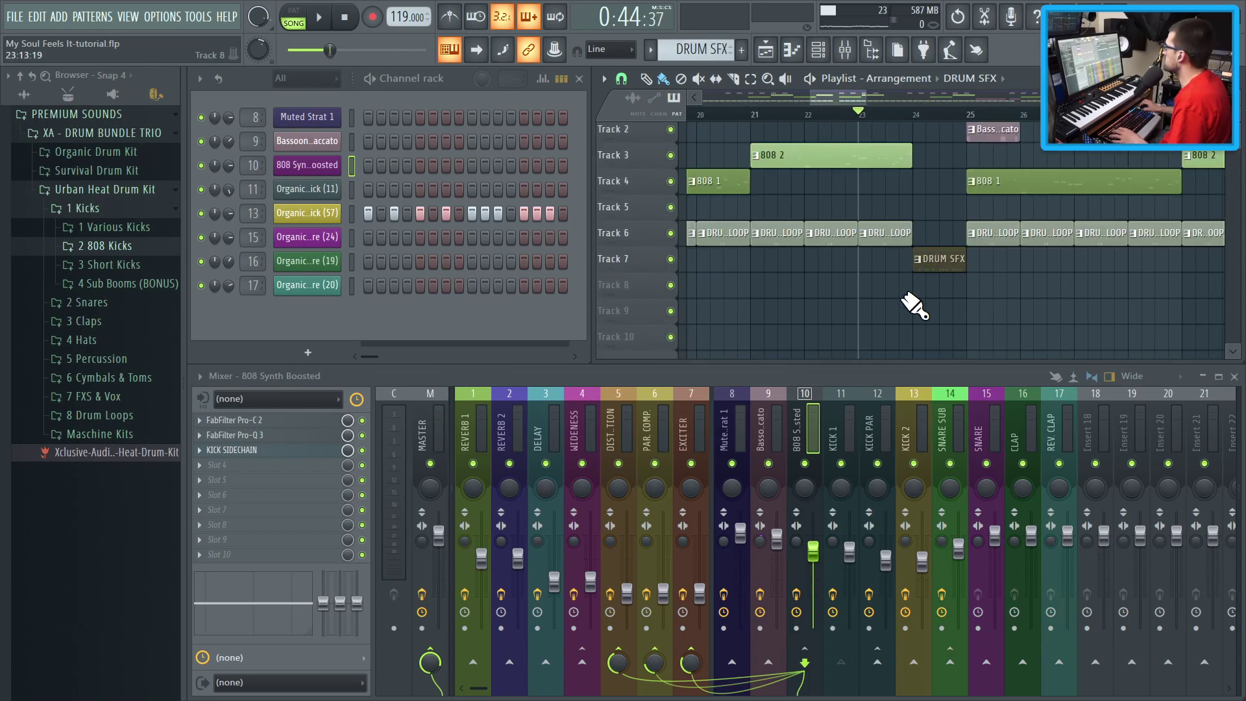
key("space")
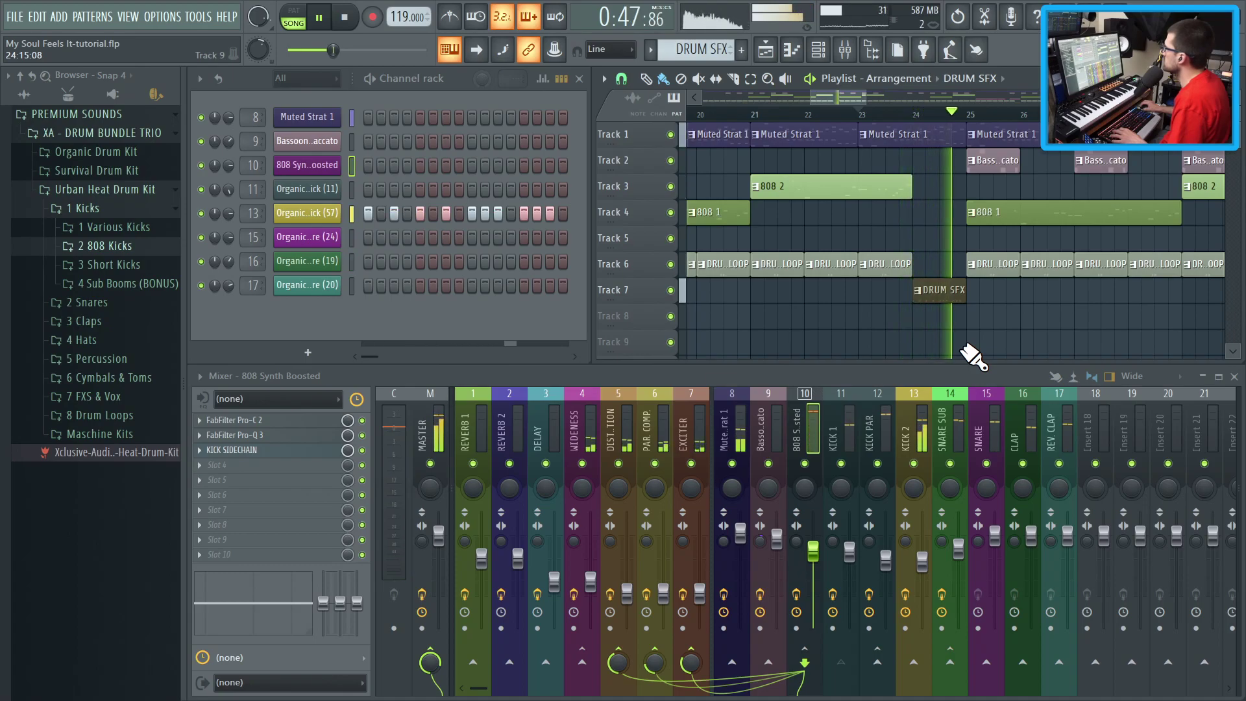
scroll(809, 336, "down", 2)
scroll(808, 336, "down", 1)
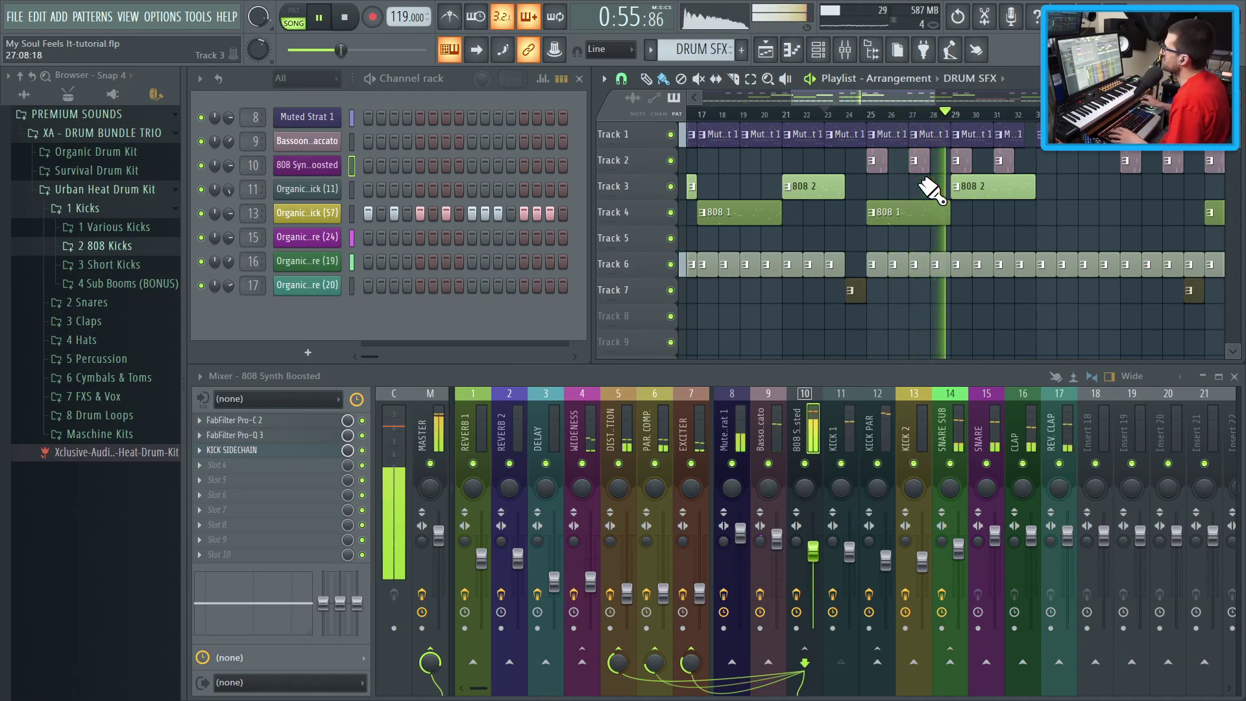
key("space")
Step: Select the 808 1 pattern from its clip at bar 25 in the playlist
left_click(898, 203)
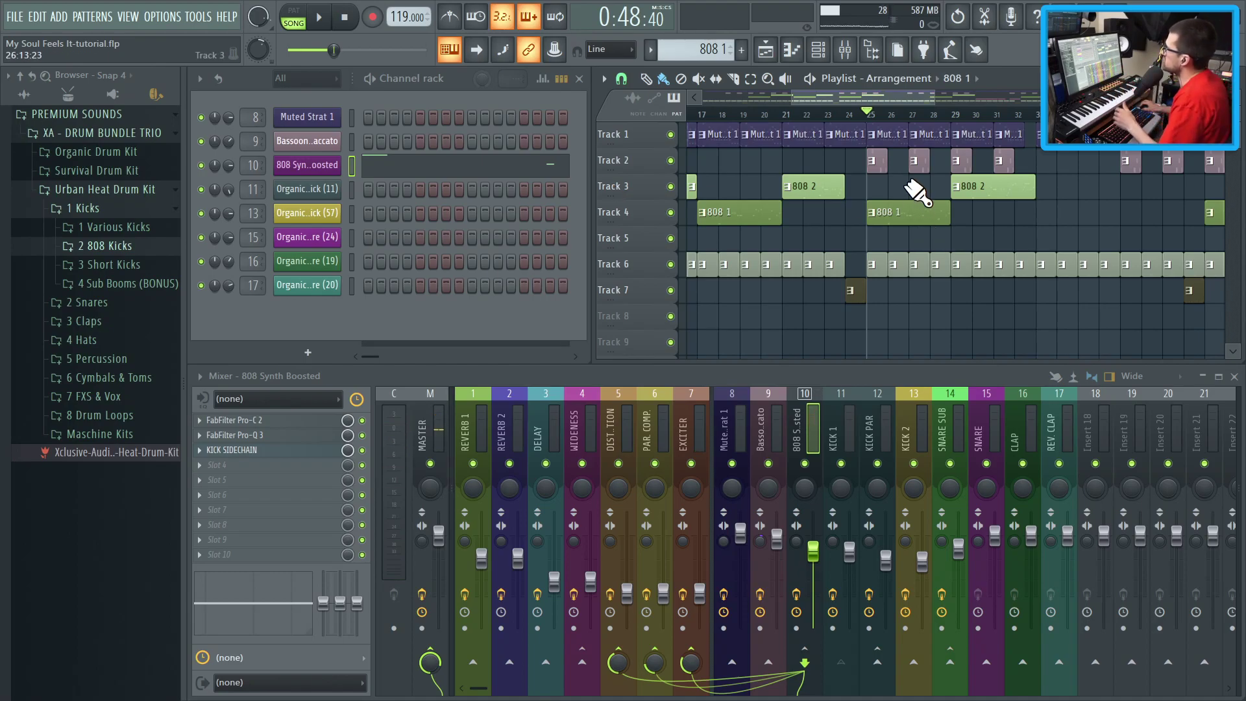
left_click_drag(958, 242, 880, 139)
left_click(855, 231)
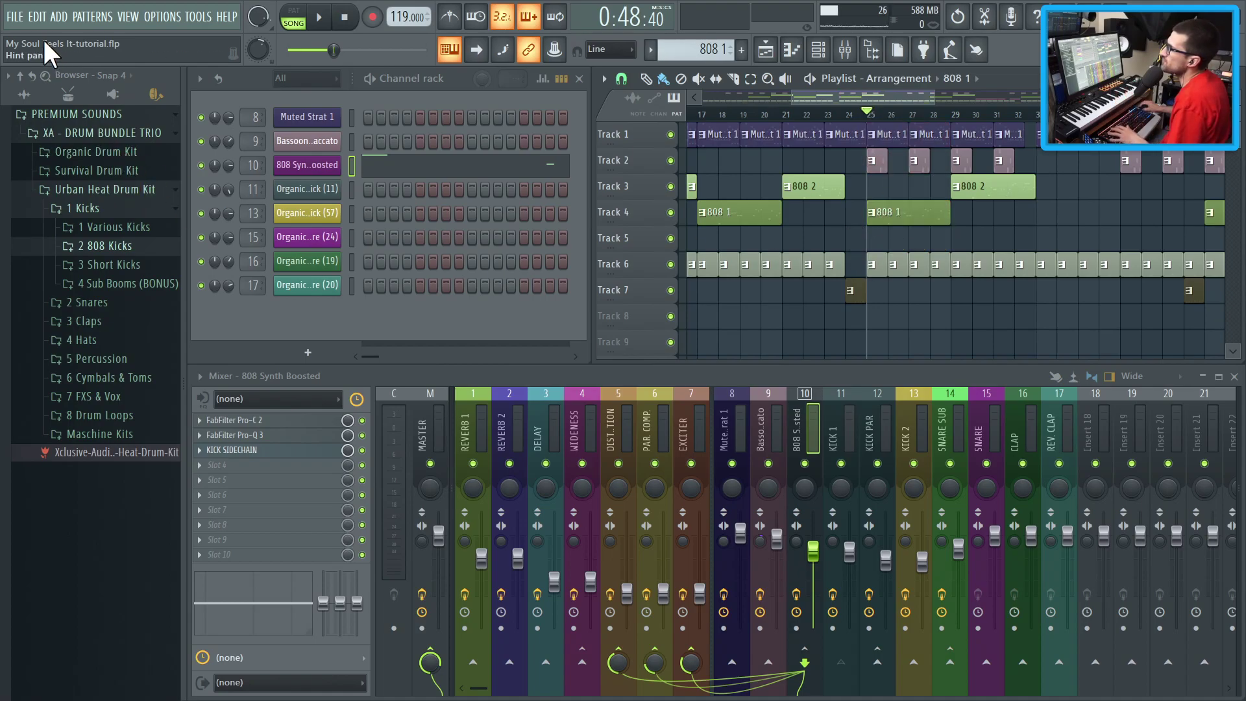
Step: Open the No Burdens project without saving changes to the current one, and close the Pro-C 2 compressor
left_click(18, 17)
left_click(63, 201)
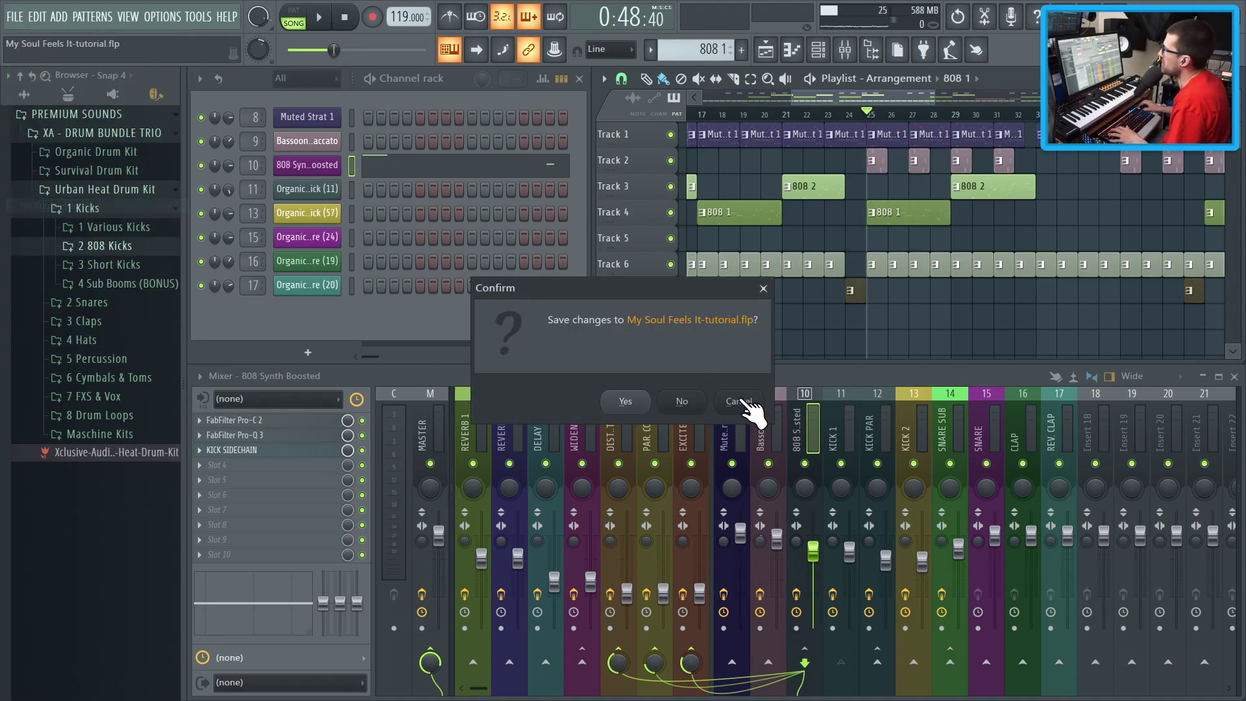
left_click(682, 401)
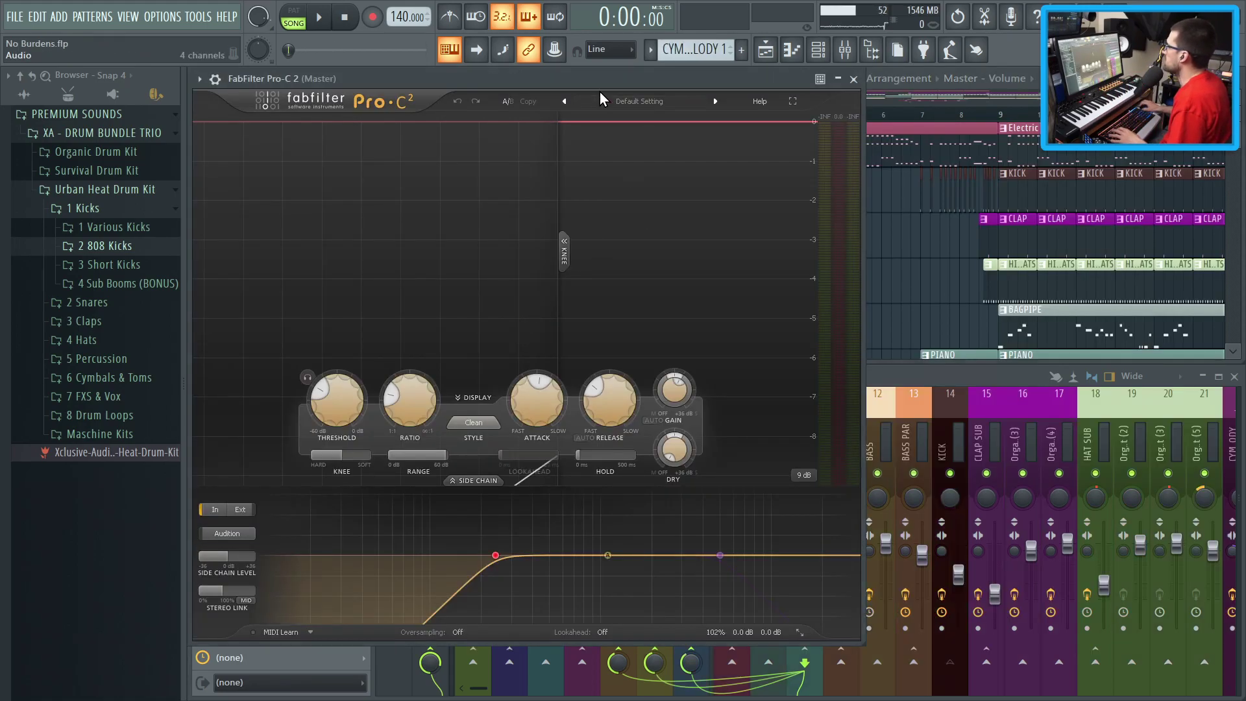
key("Escape")
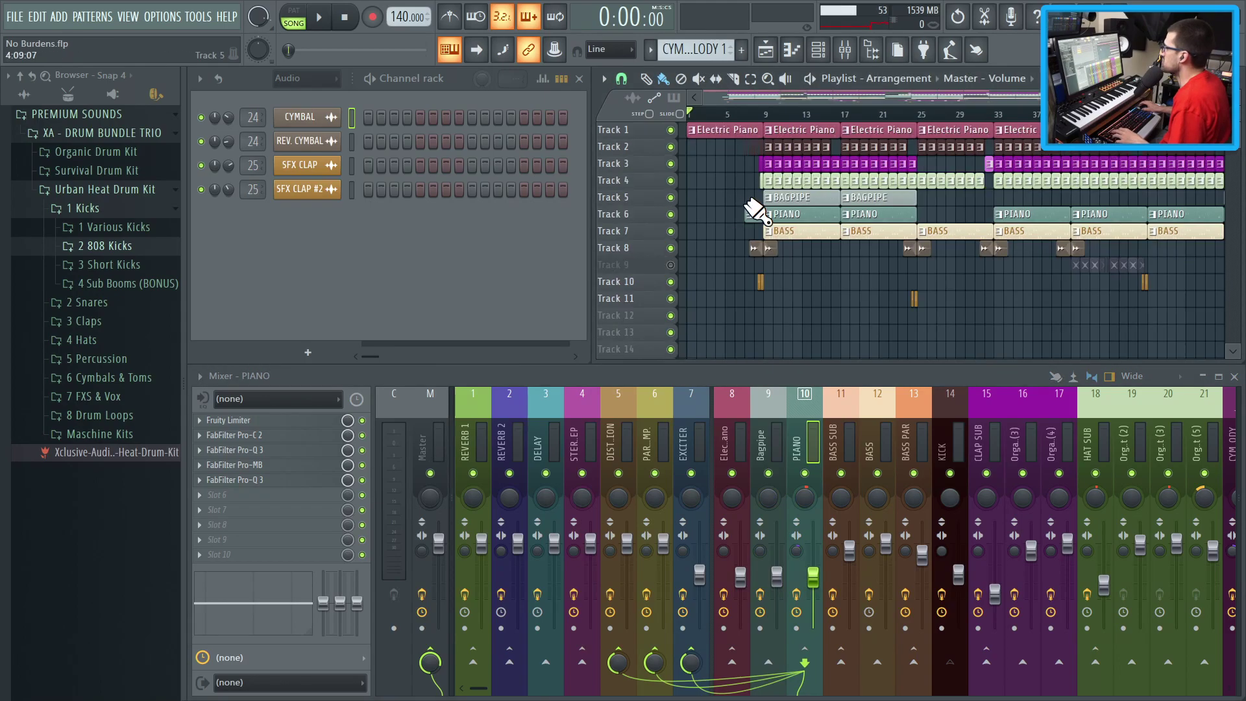
Step: Examine the FLEX presets of the Electric Piano and Bagpipe channels, closing the plugin at the end
left_click(699, 130)
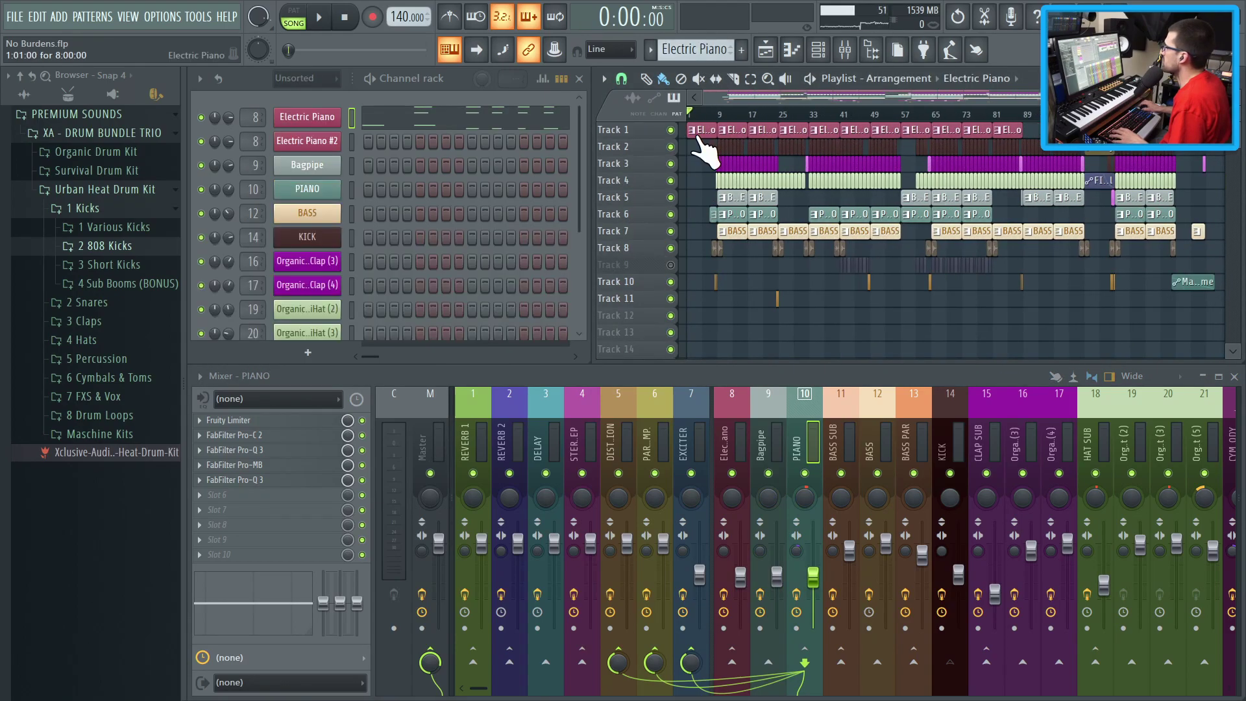
left_click(310, 117)
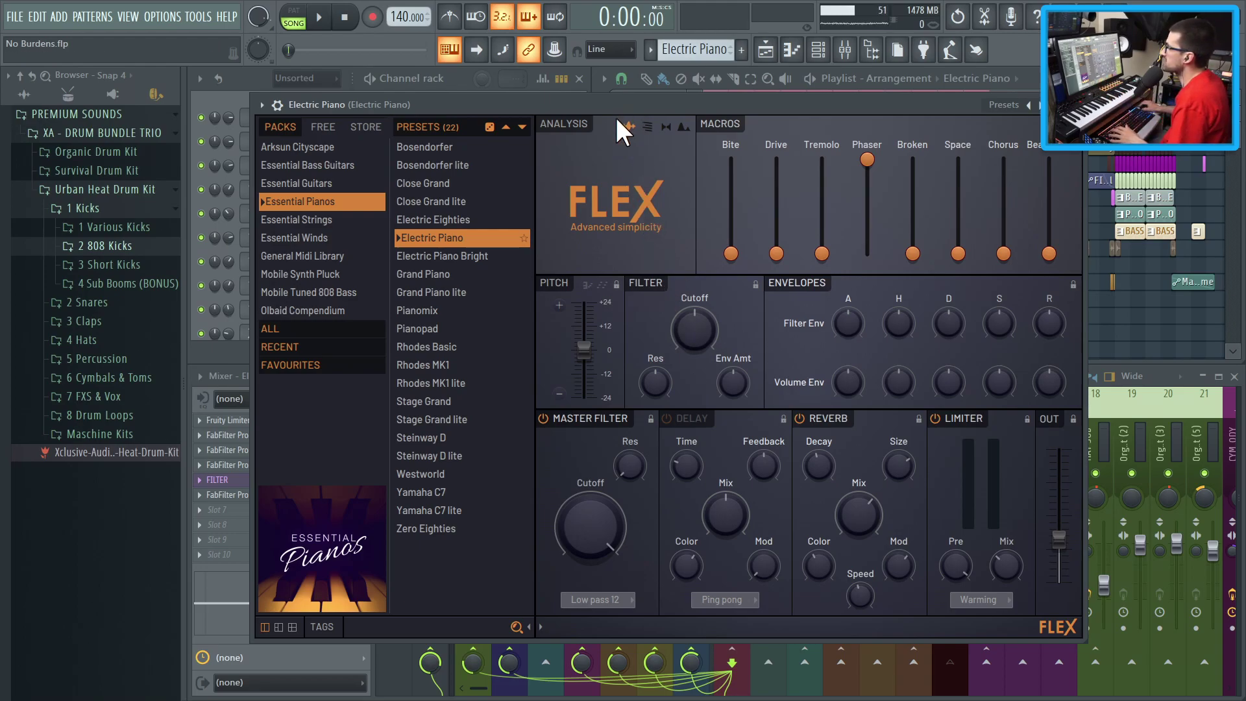
left_click_drag(614, 114, 704, 80)
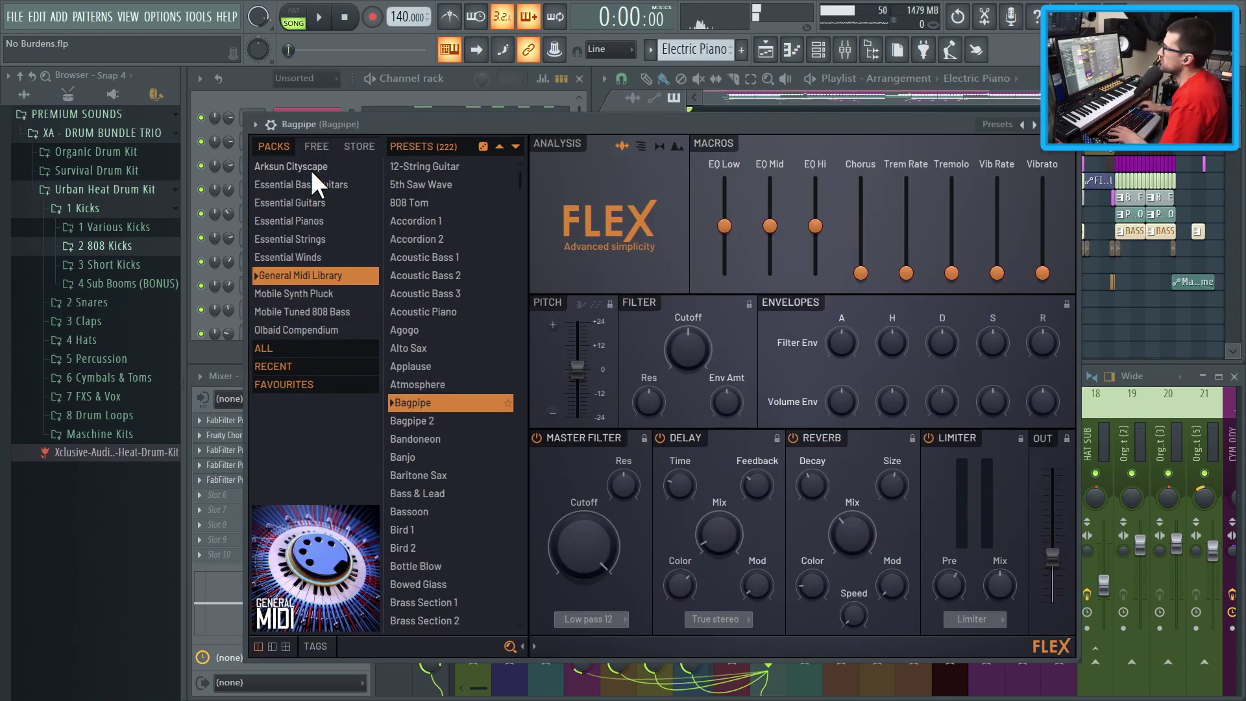
left_click(308, 165)
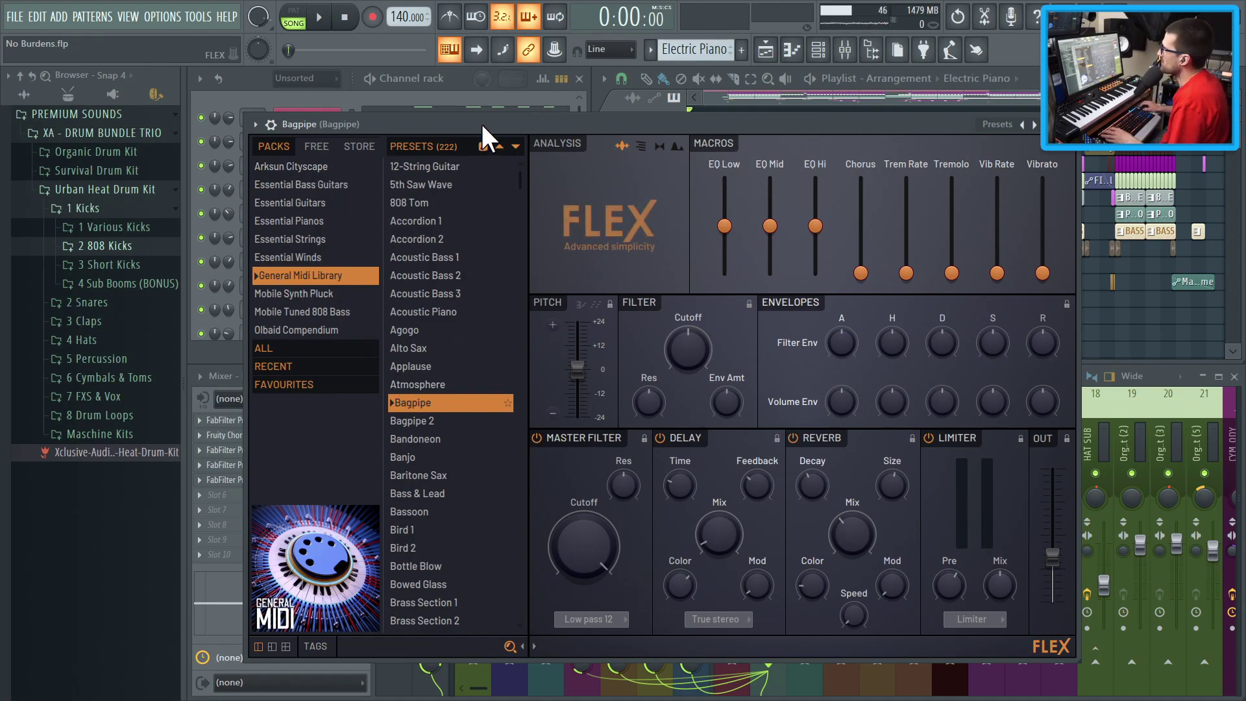
key("Escape")
Step: Examine the Nexus 3 presets of the PIANO and BASS channels, and close the plugin
left_click(327, 192)
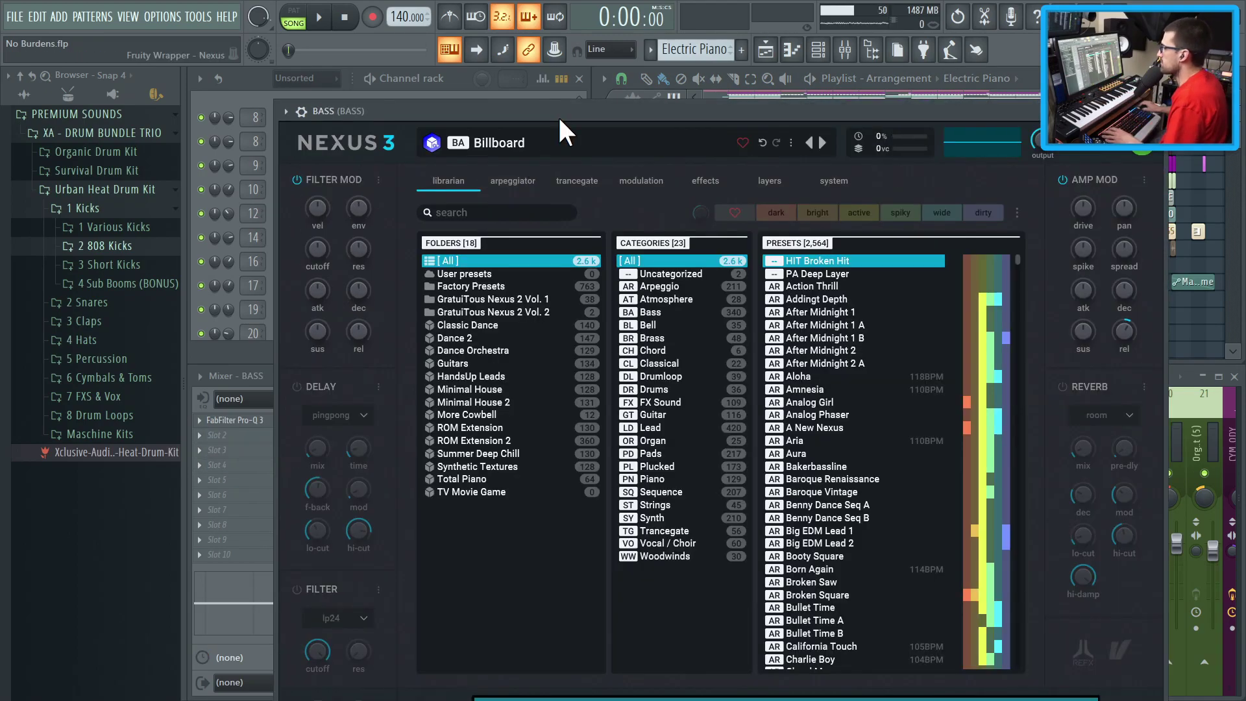
left_click_drag(560, 119, 555, 108)
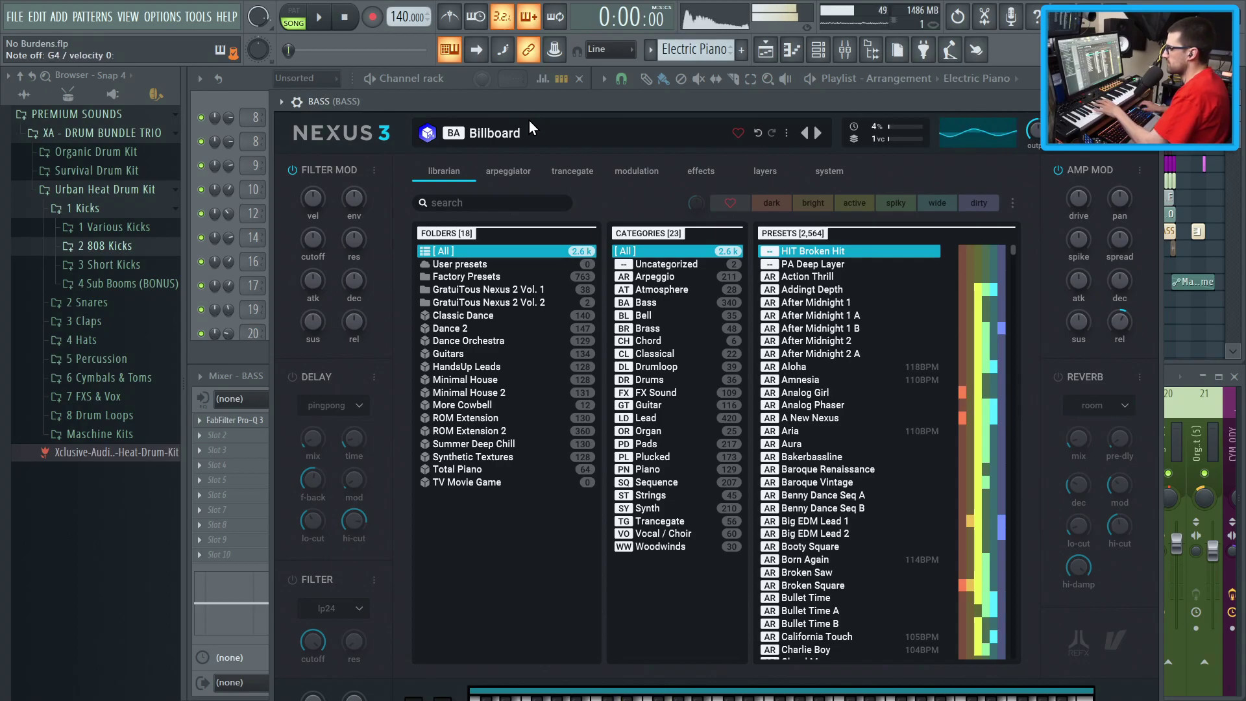
key("Escape")
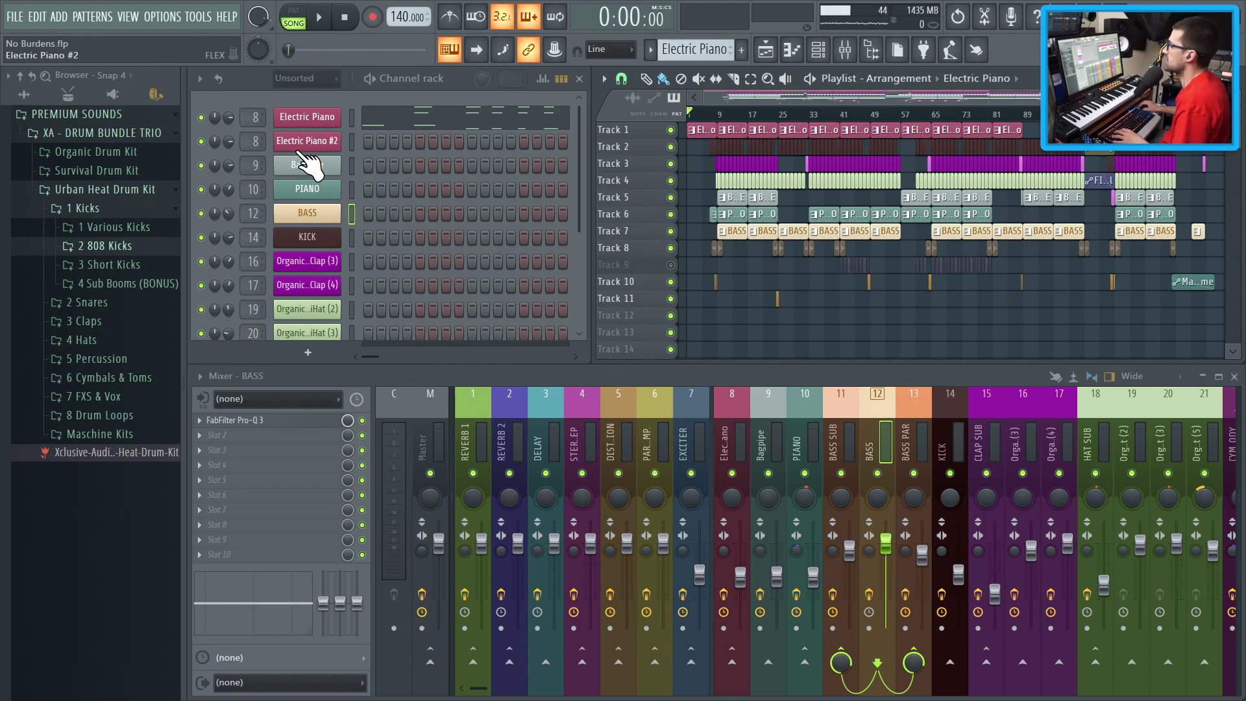
Step: Play the song from the start while watching the master's spectrum in FabFilter Pro-Q 3, and close the equalizer
left_click(427, 437)
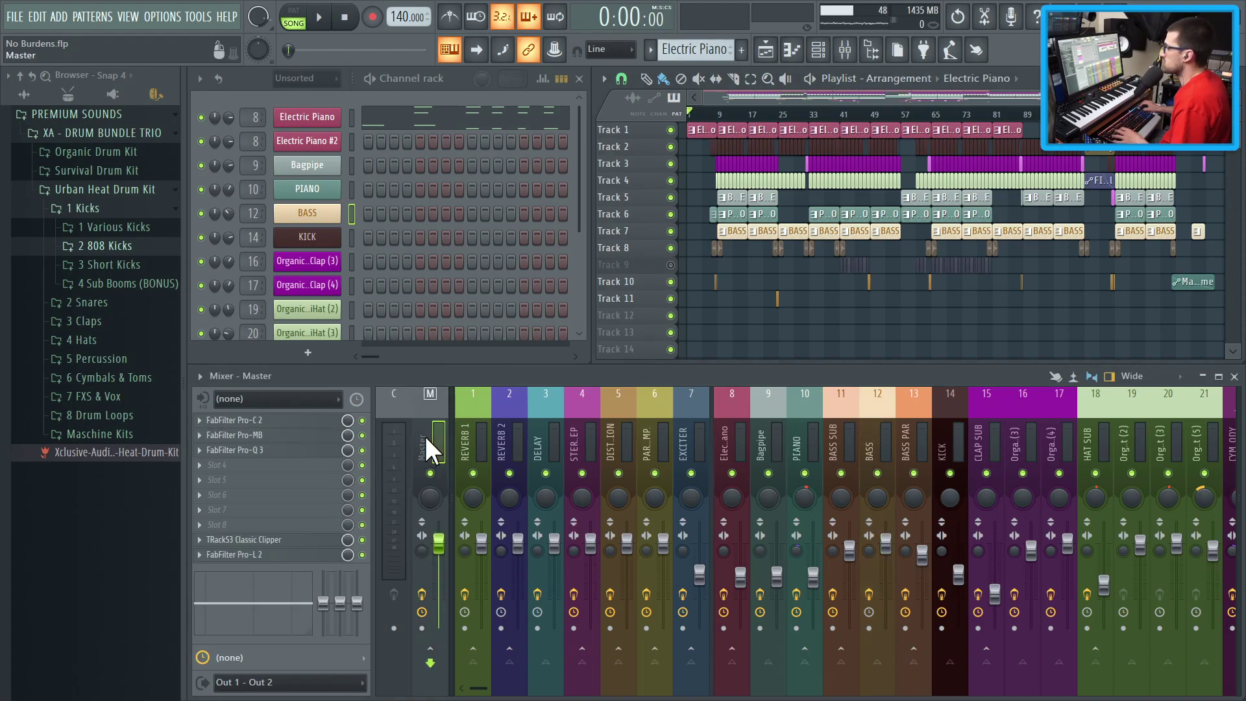
left_click(284, 452)
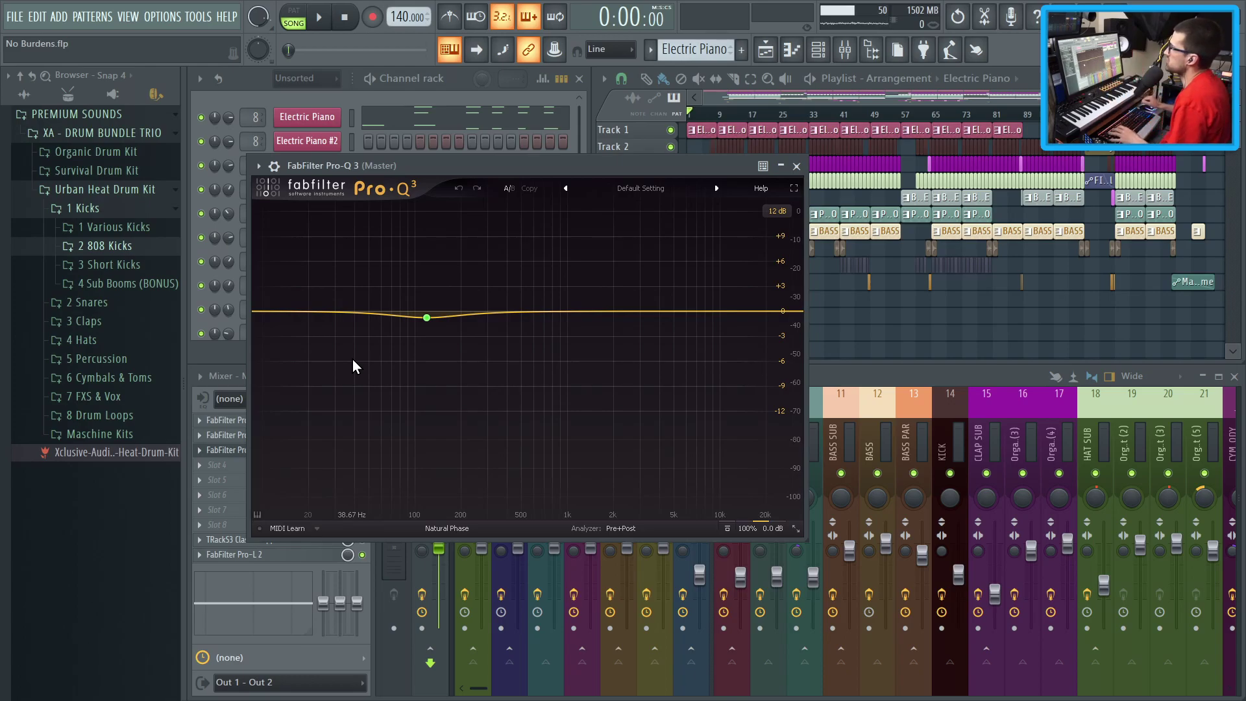
key("space")
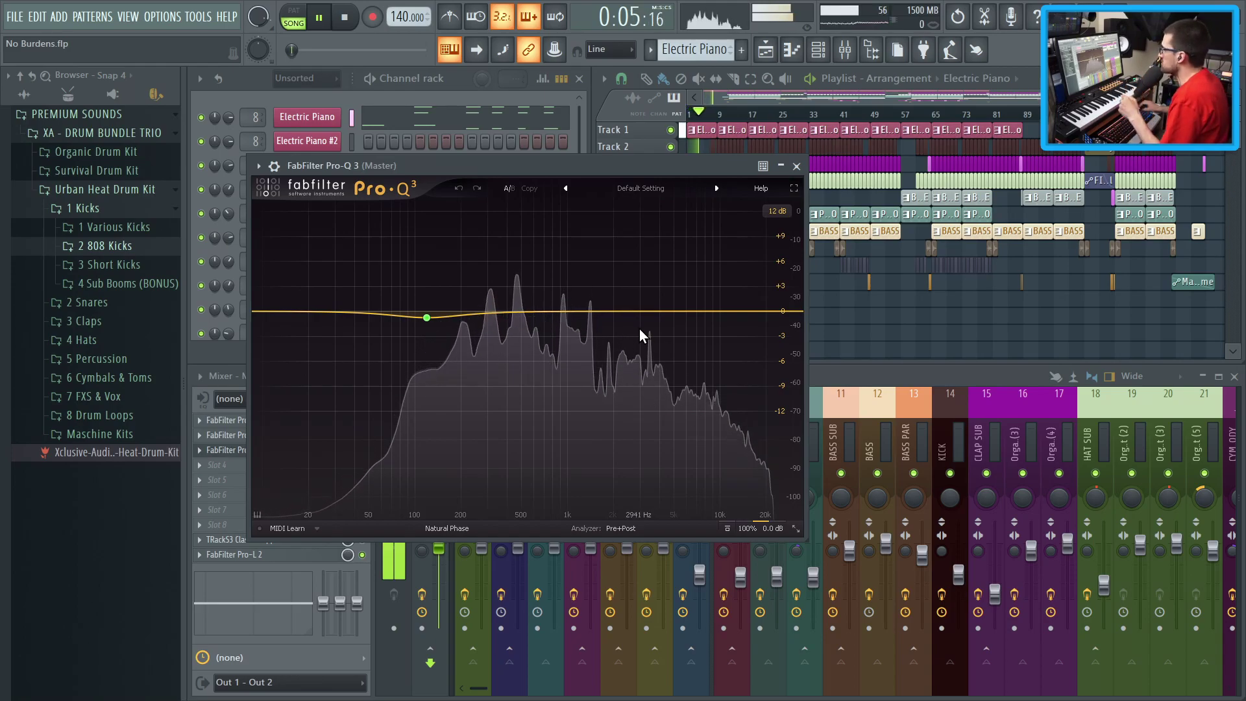
left_click_drag(702, 166, 660, 225)
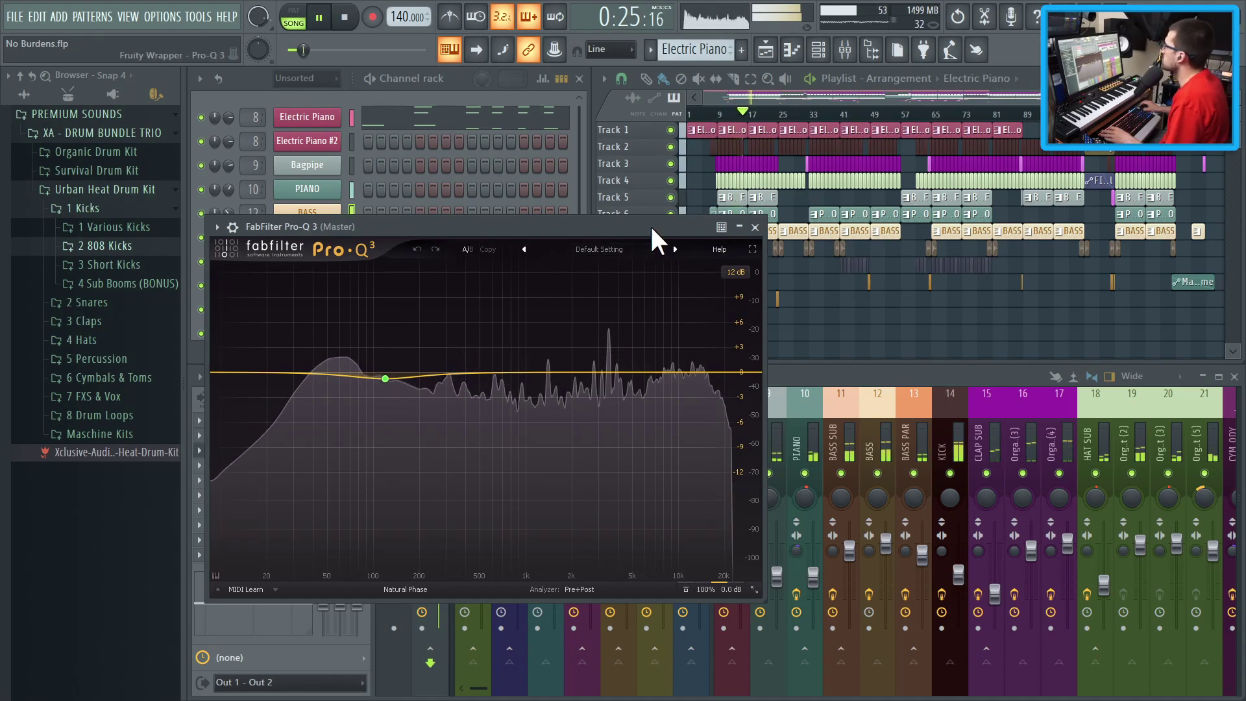
key("Escape")
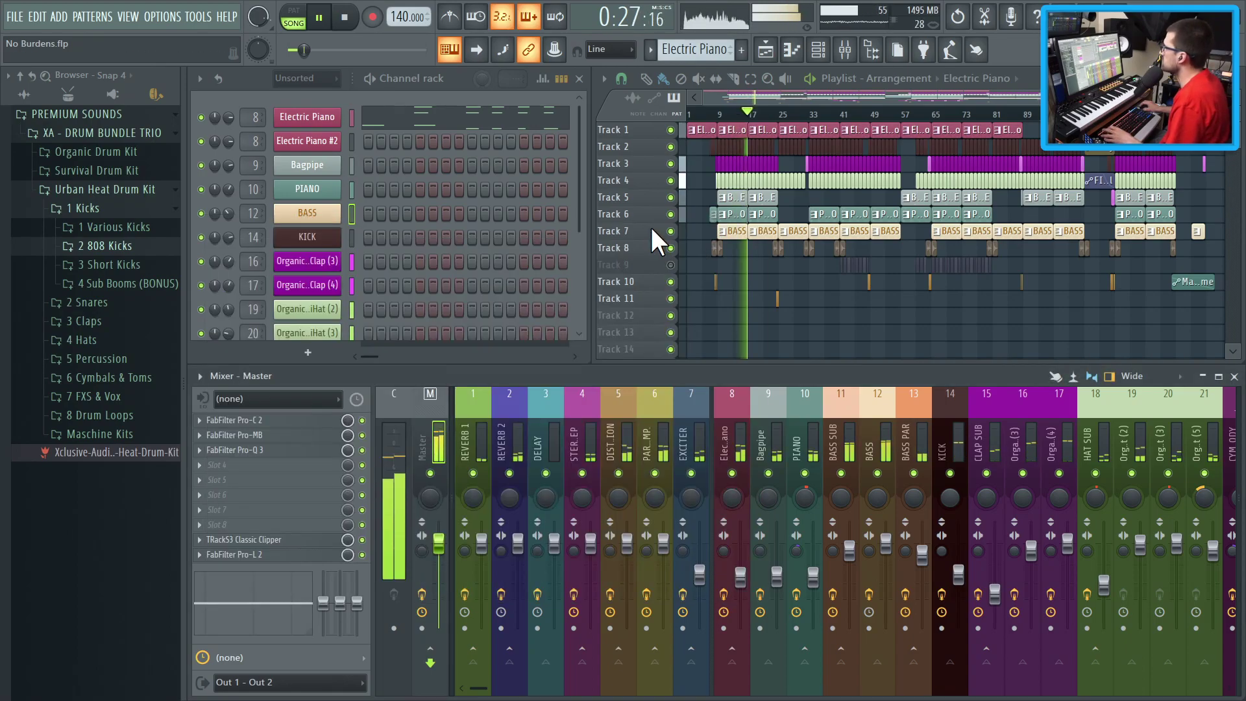
Step: Examine the Electric Piano channel's FLEX preset while the song plays, and close the plugin
scroll(717, 270, "up", 6, "ctrl")
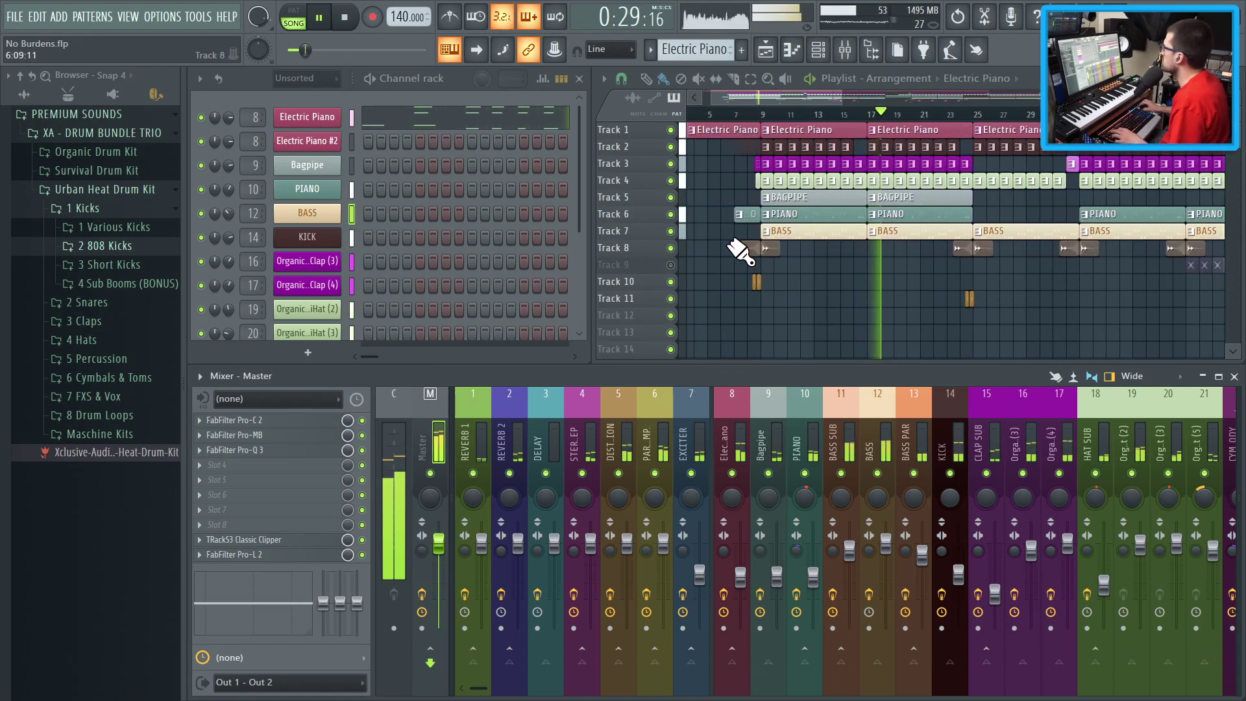
left_click(325, 118)
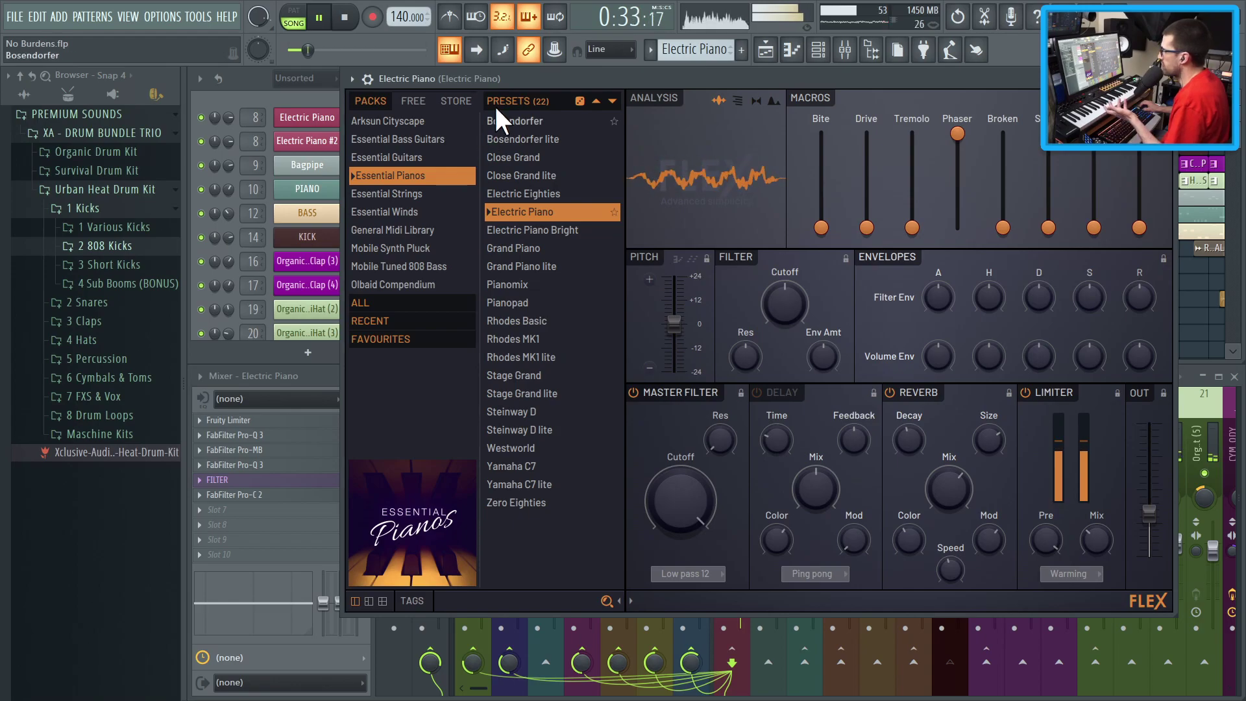
left_click_drag(505, 75, 453, 103)
key("Escape")
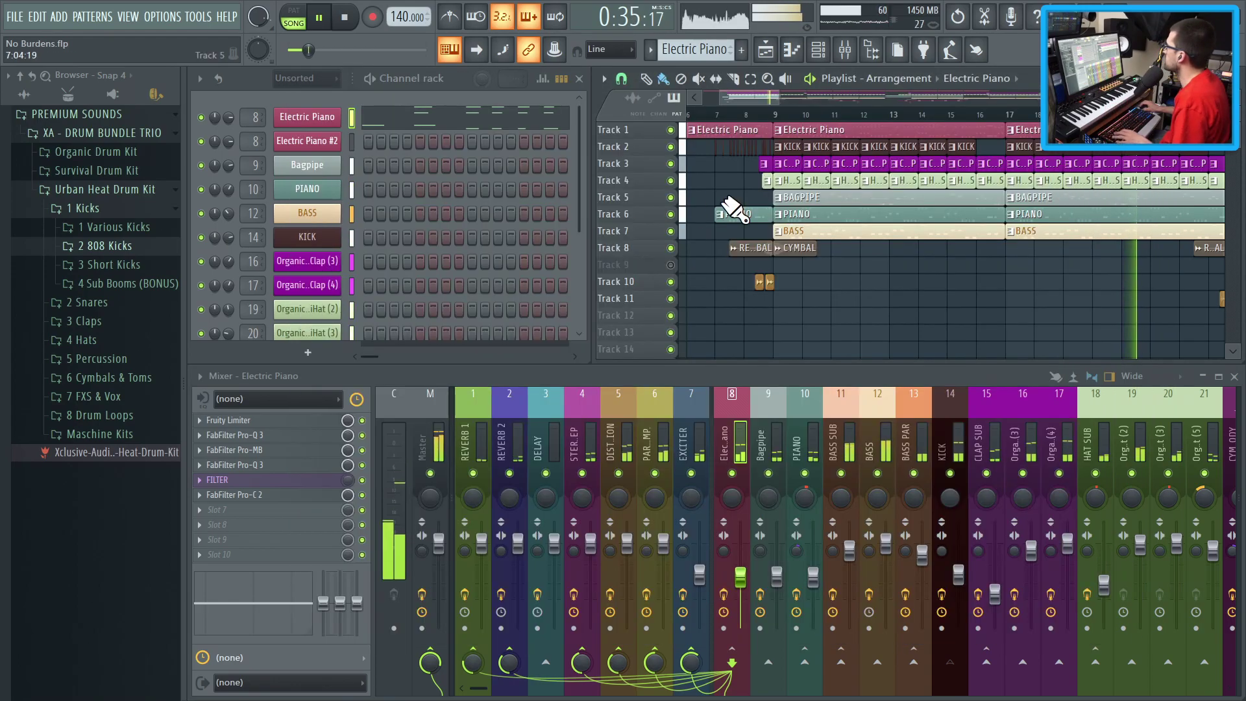
Step: Follow the playing clips in the playlist through the section without bagpipe and piano after bar 25, and stop playback
scroll(976, 245, "up", 4)
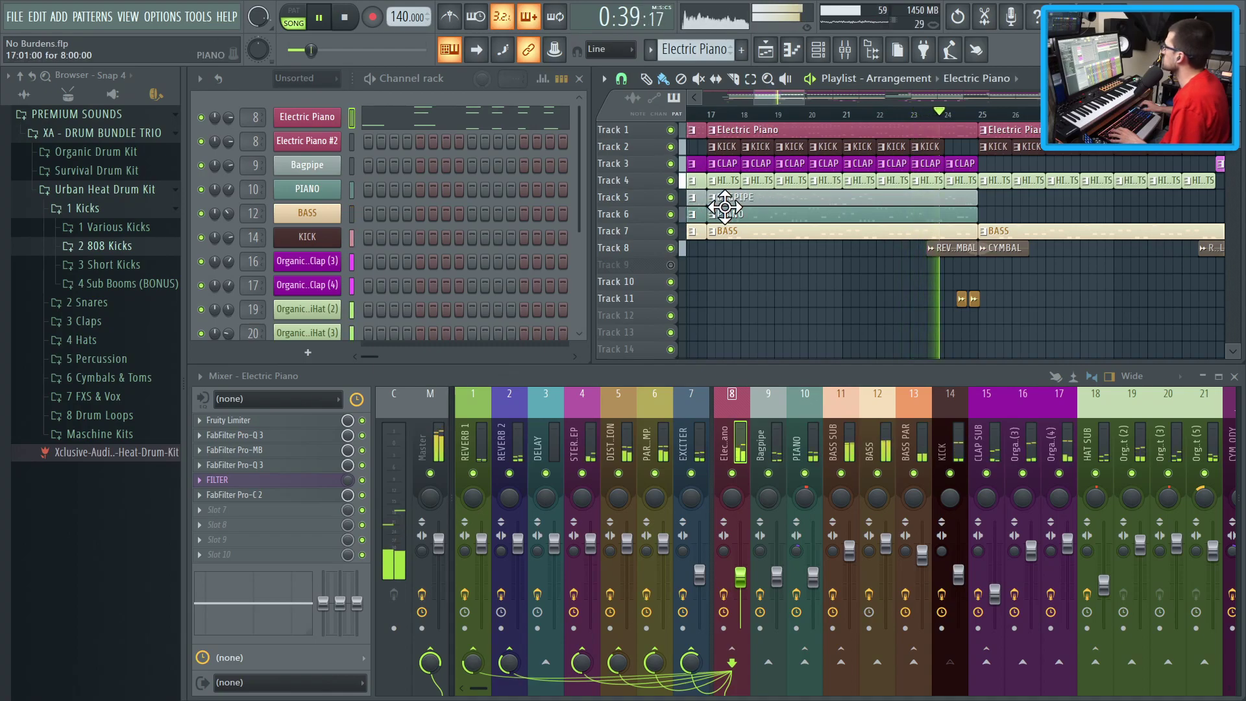
scroll(767, 232, "right", 4)
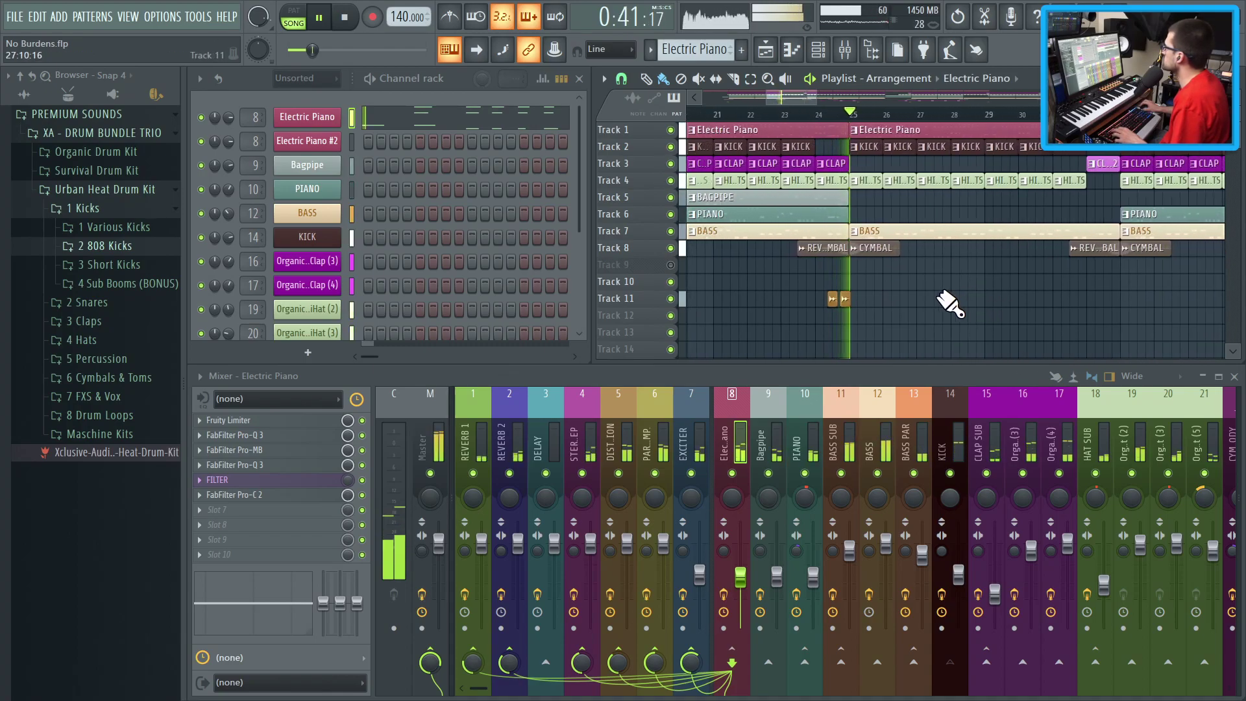
scroll(746, 278, "right", 2)
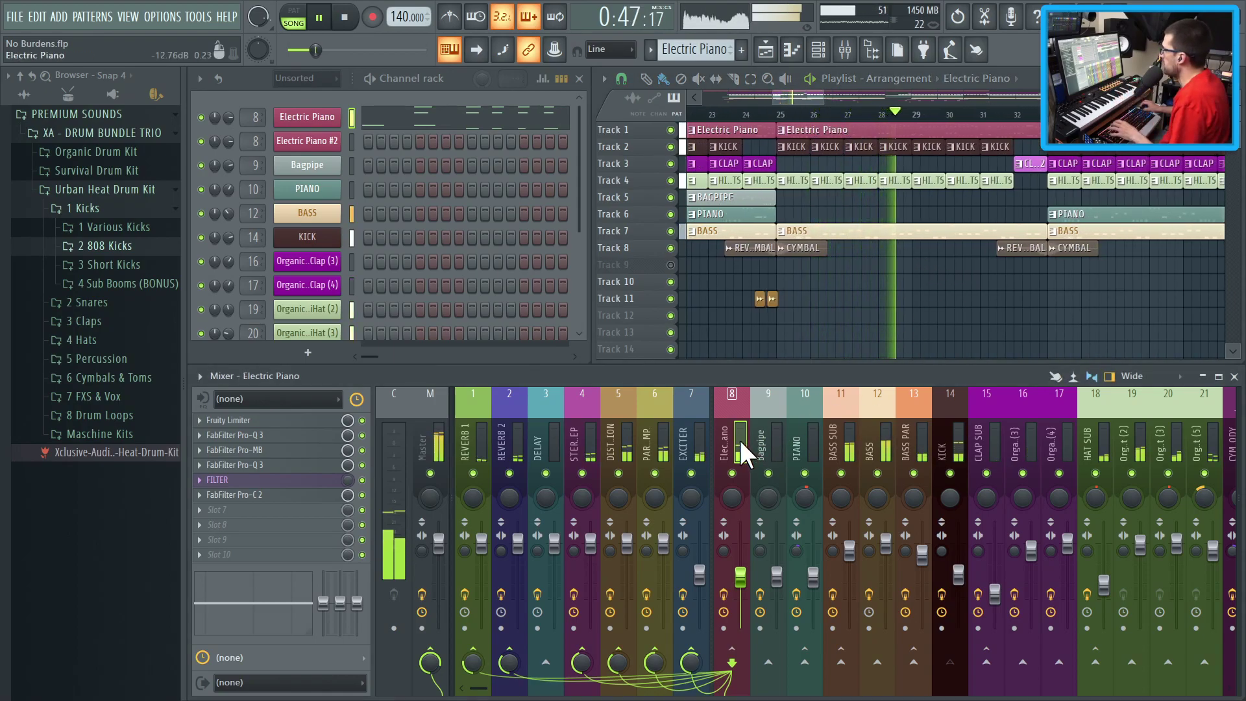
key("space")
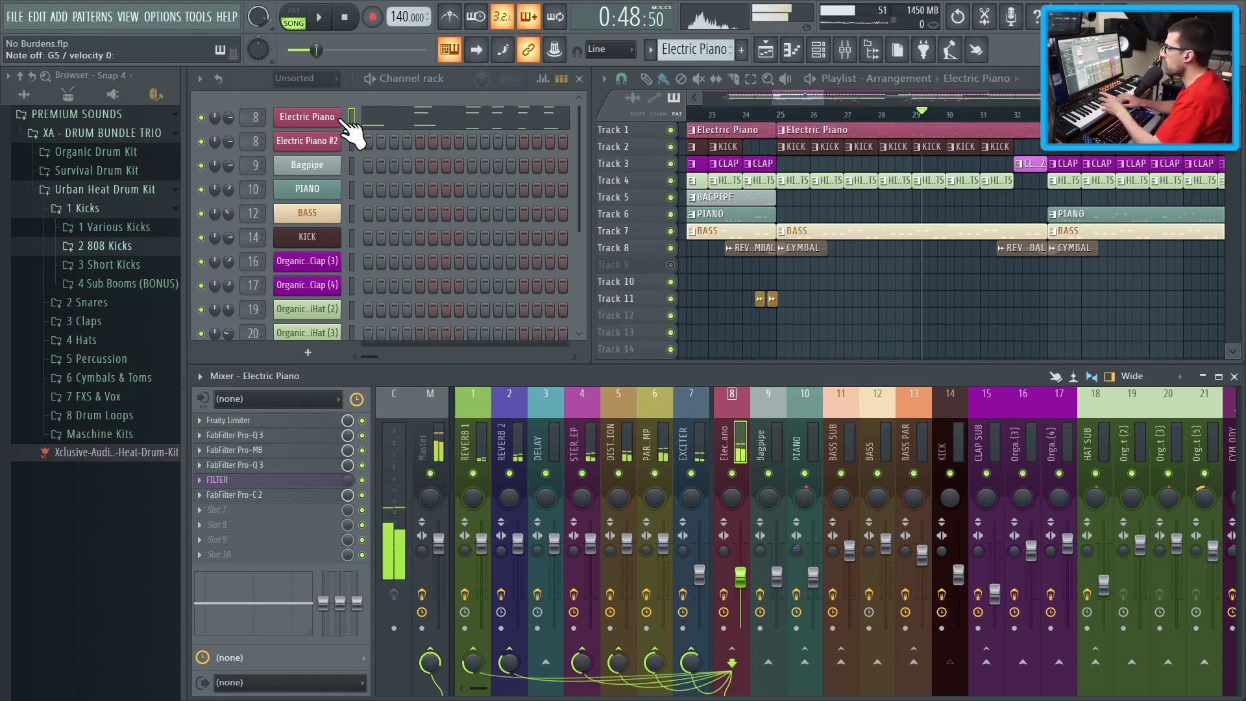
Step: Inspect the Fruity Limiter compression settings on the Electric Piano mixer track
left_click(286, 420)
left_click_drag(383, 344, 360, 291)
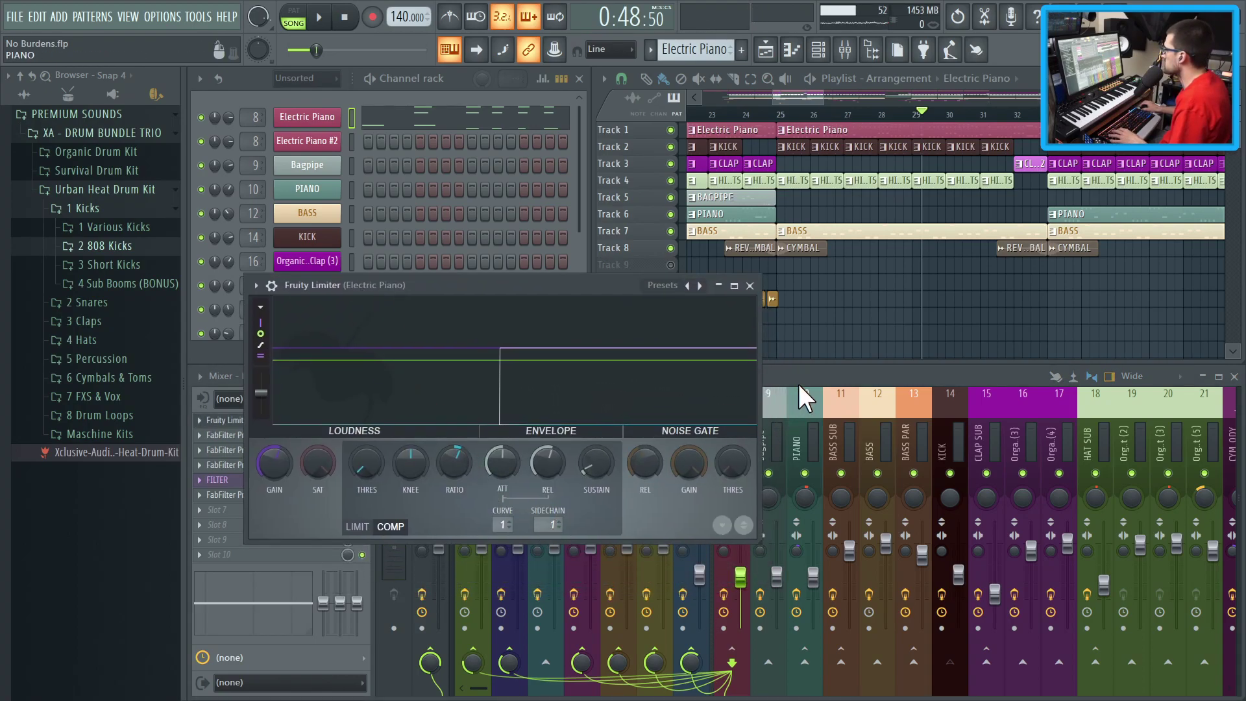
left_click(770, 388)
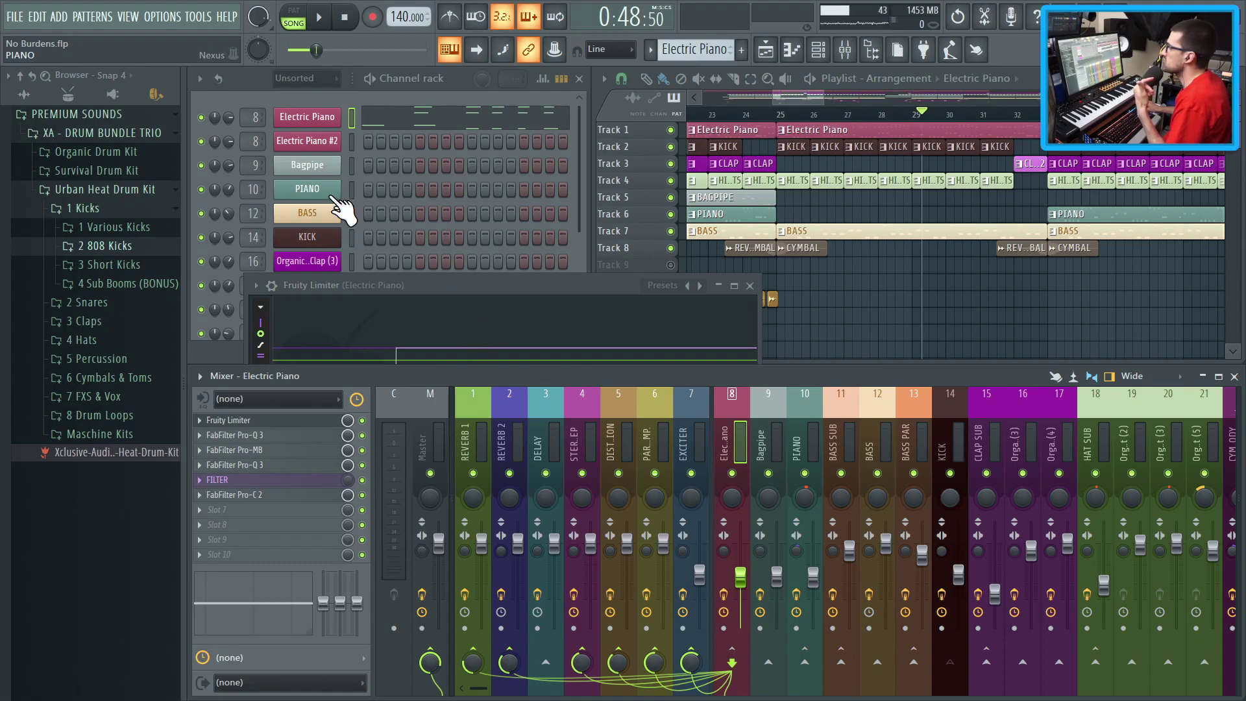
Step: Audition the KICK channel, check its mixer routing to Electric Piano, and return to the Electric Piano track's Fruity Limiter
left_click(348, 239)
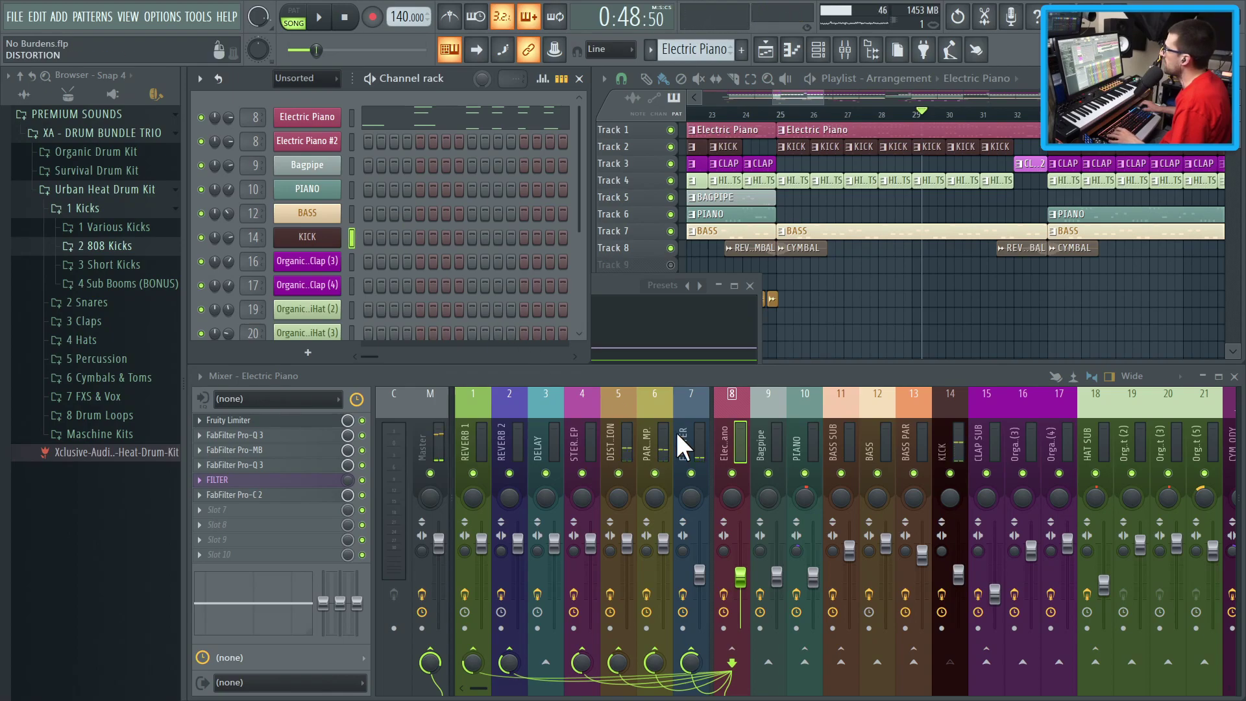
left_click(949, 454)
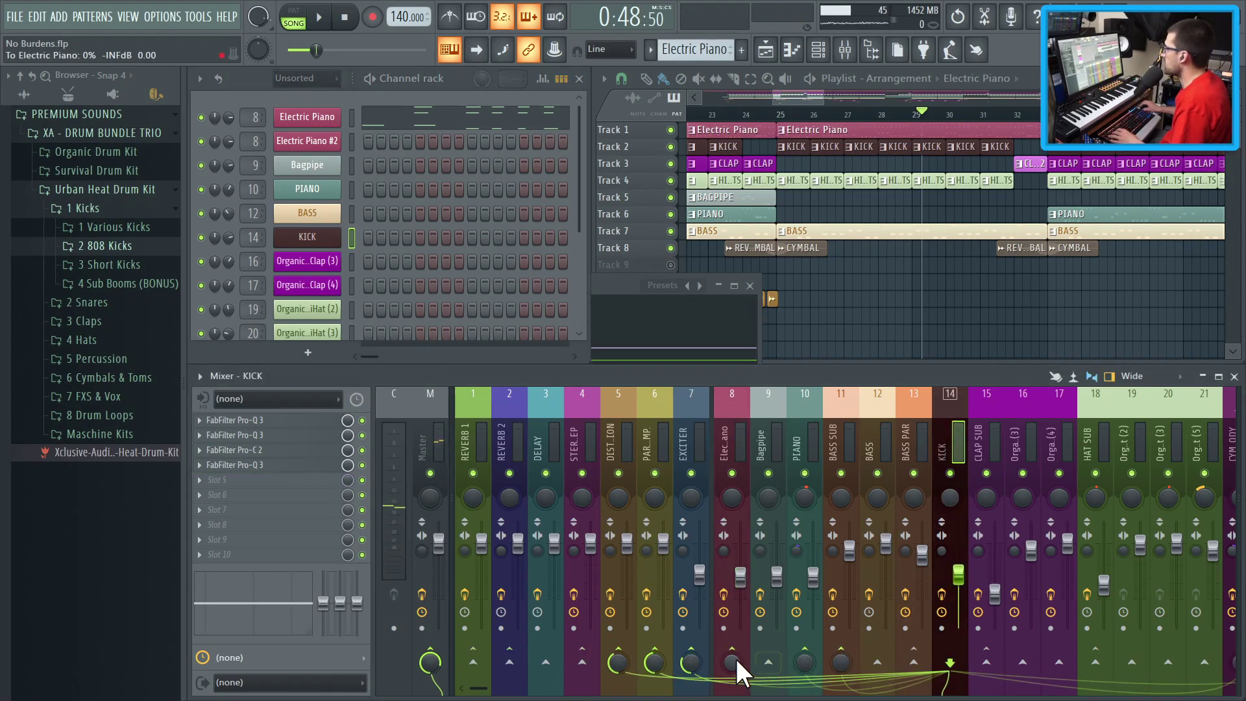
left_click(731, 437)
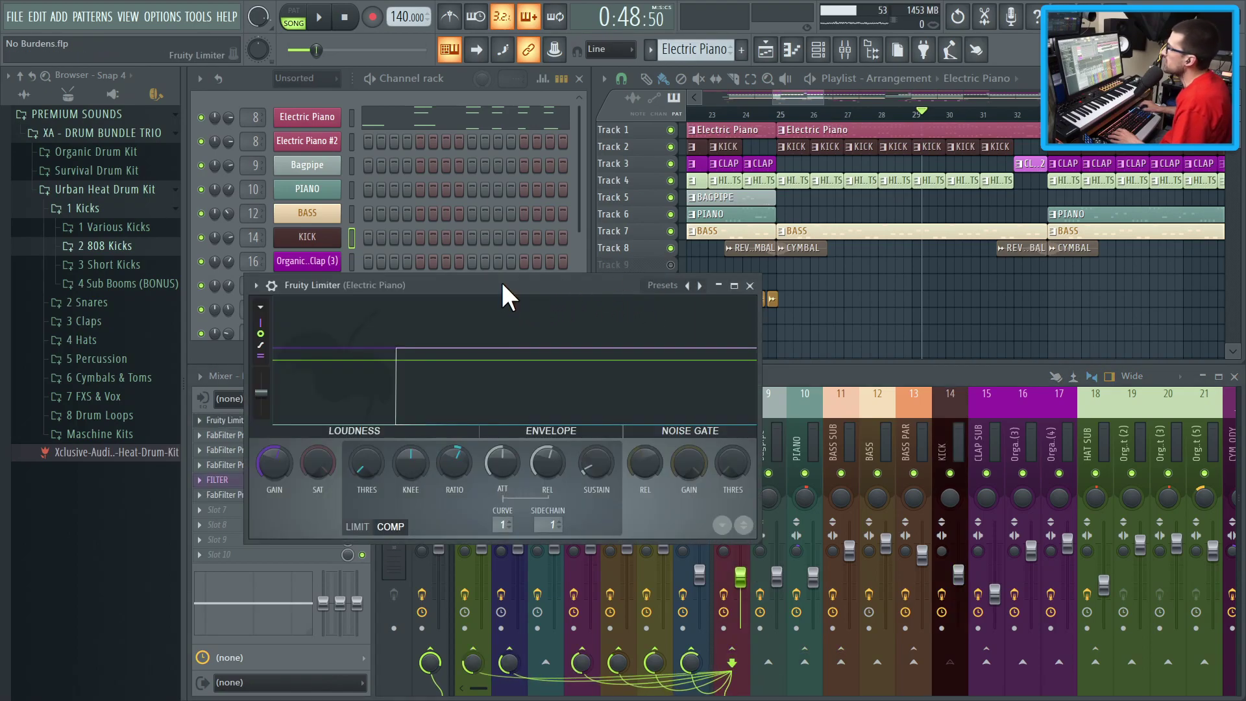
Step: Play the song from bar 25 and examine the Fruity Limiter's ducking curve on the Electric Piano track, keeping the mixer slots uncovered
left_click_drag(501, 281, 485, 260)
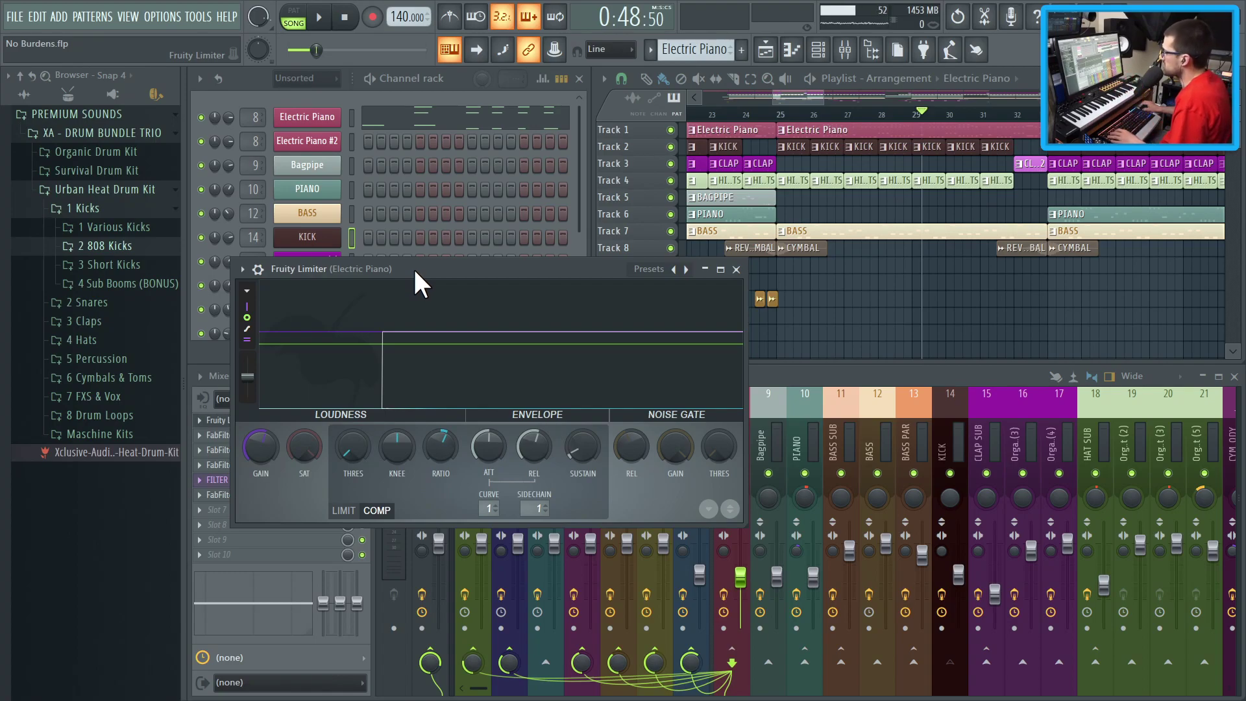
left_click(781, 113)
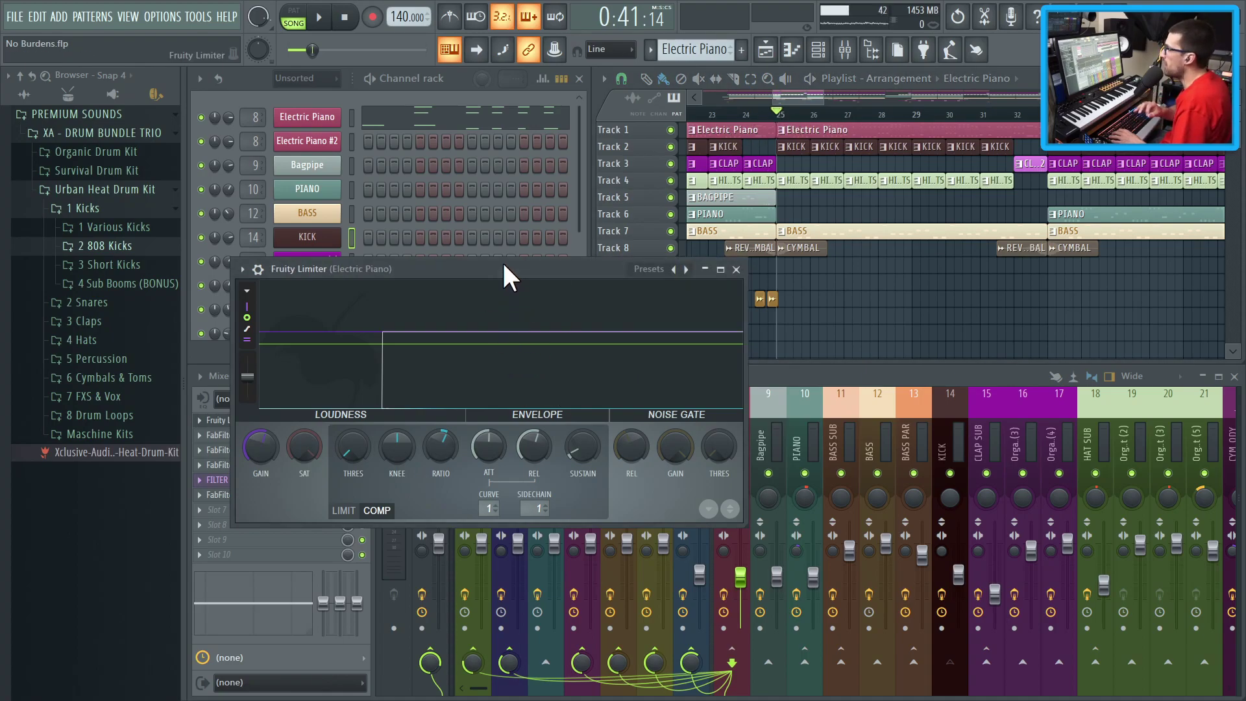
key("space")
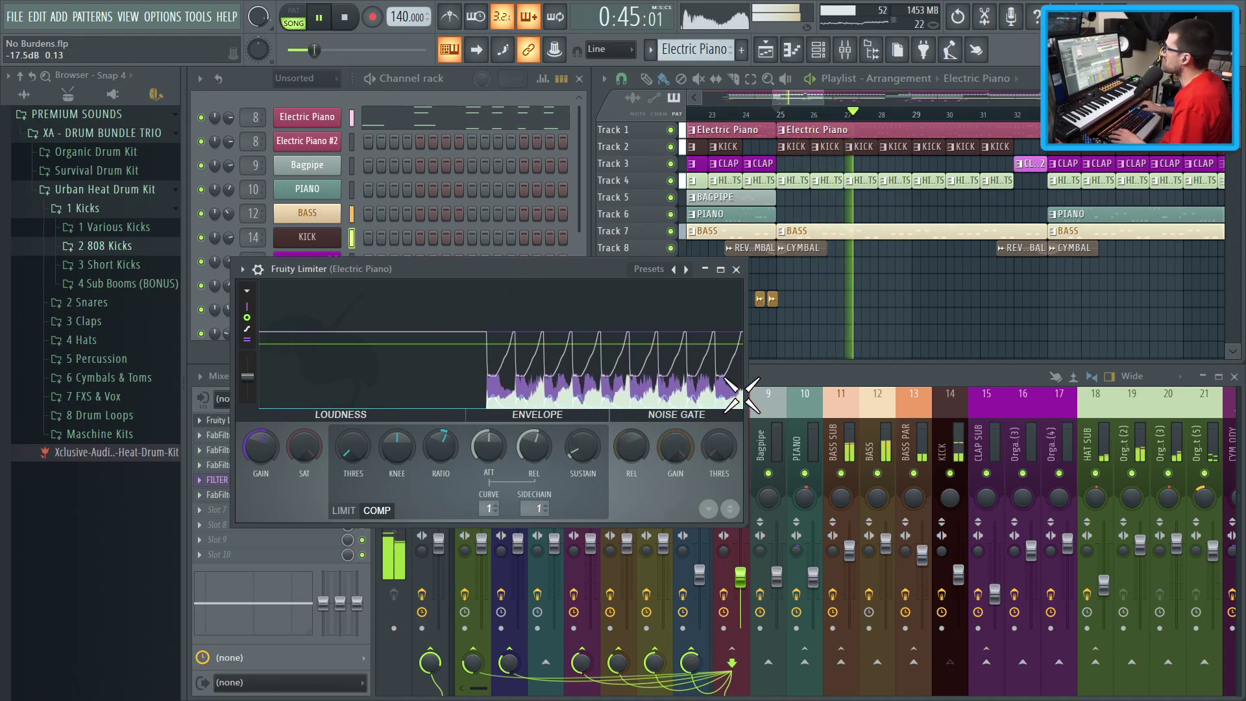
left_click(761, 376)
left_click_drag(591, 270, 547, 83)
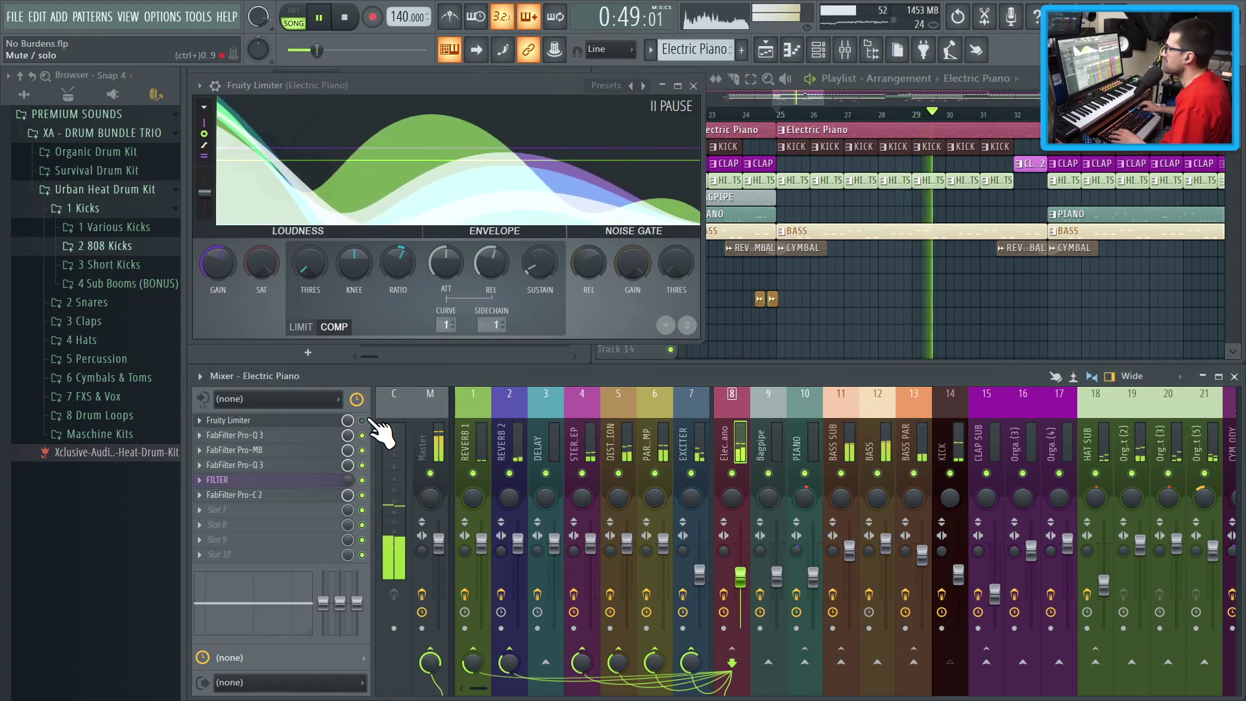
Step: Replay from bar 25 to compare the Electric Piano with its Fruity Limiter slot bypassed and re-enabled
key("space")
left_click(776, 115)
key("space")
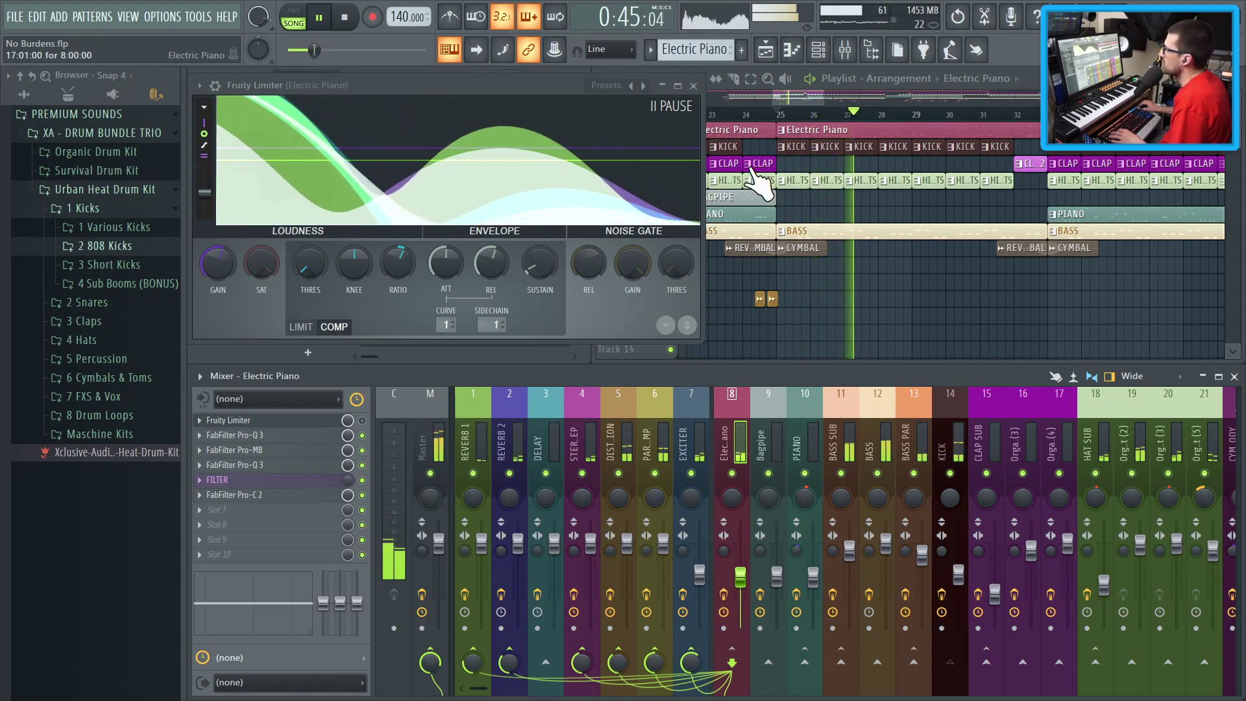
left_click(363, 421)
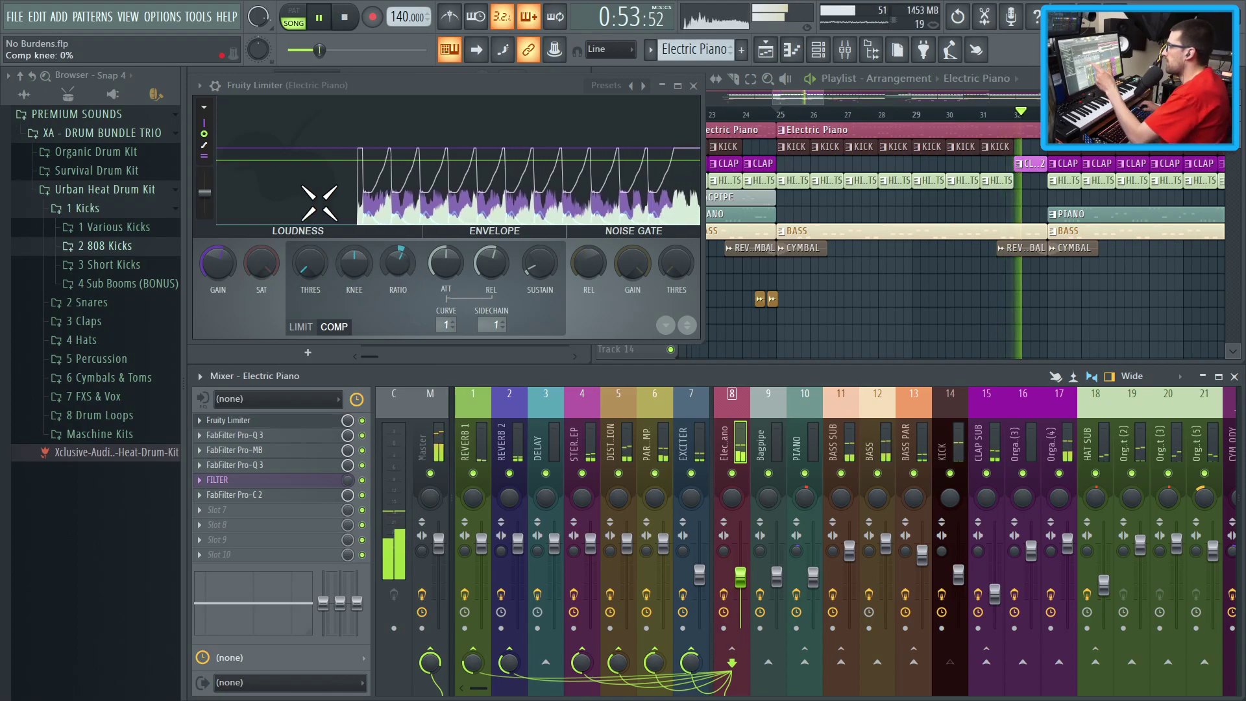
Step: Try a higher compression ratio in the Electric Piano's Fruity Limiter during playback, restore the ratio, and close the plugin
key("space")
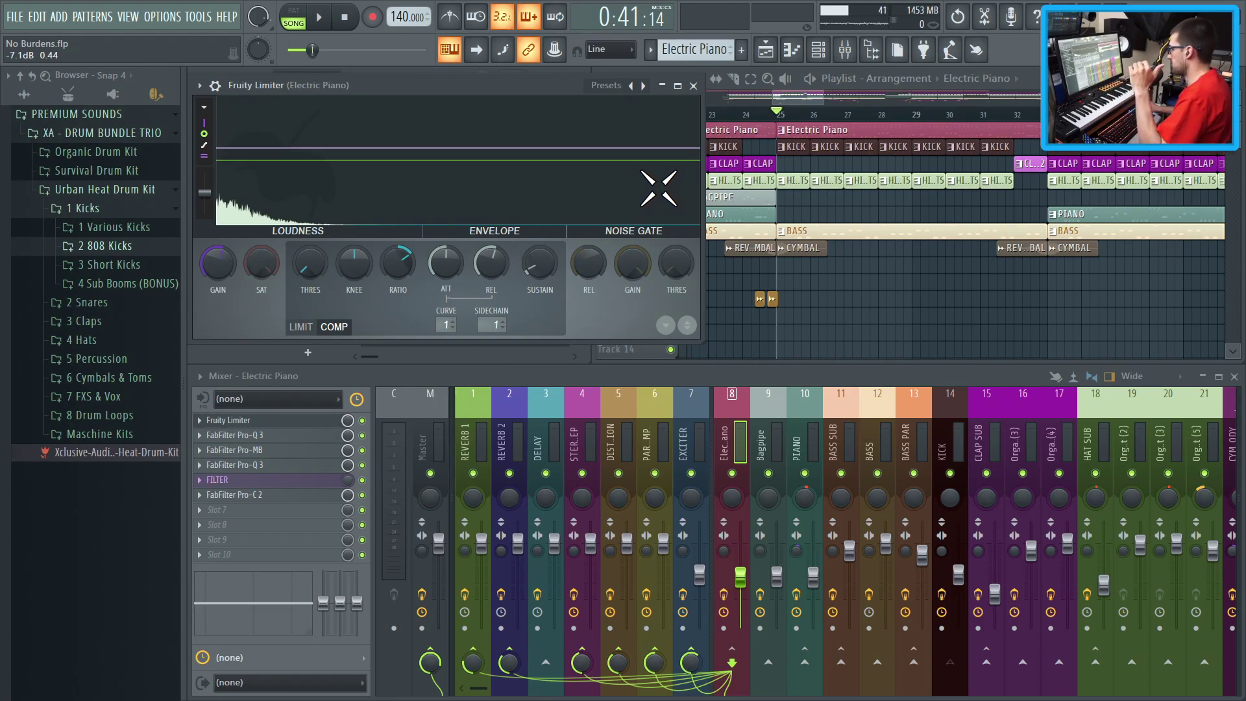
key("space")
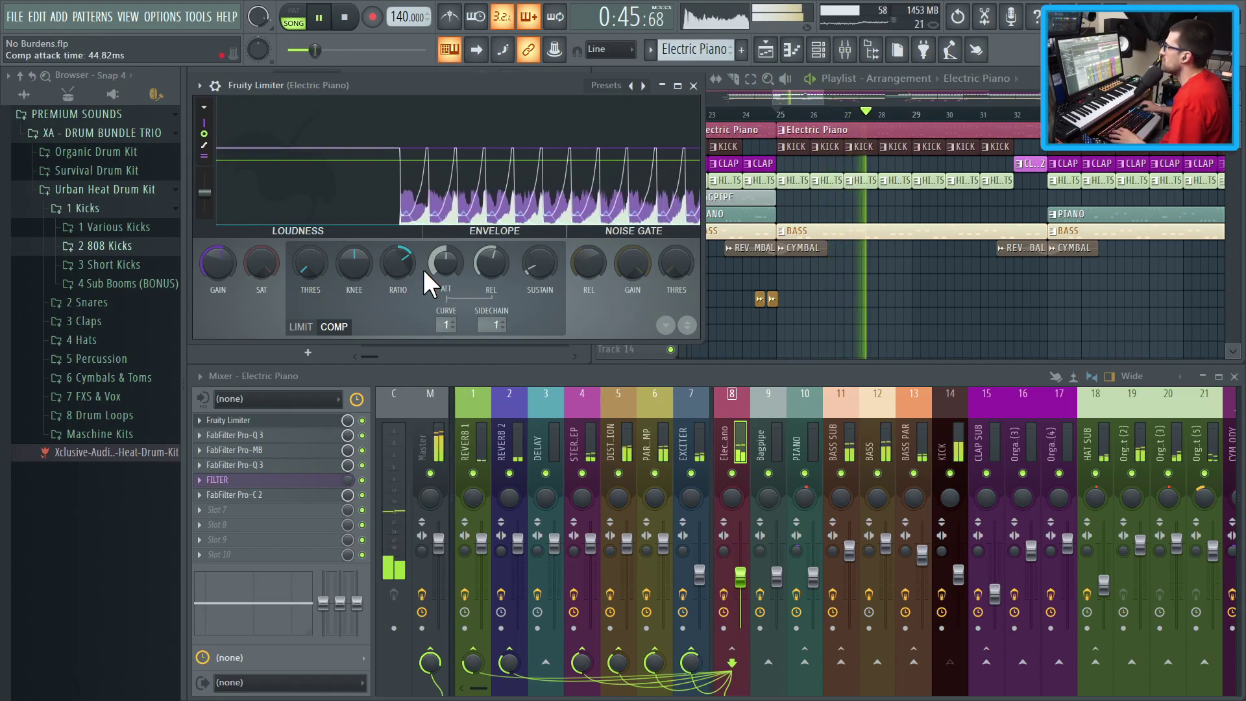
left_click_drag(404, 264, 404, 264)
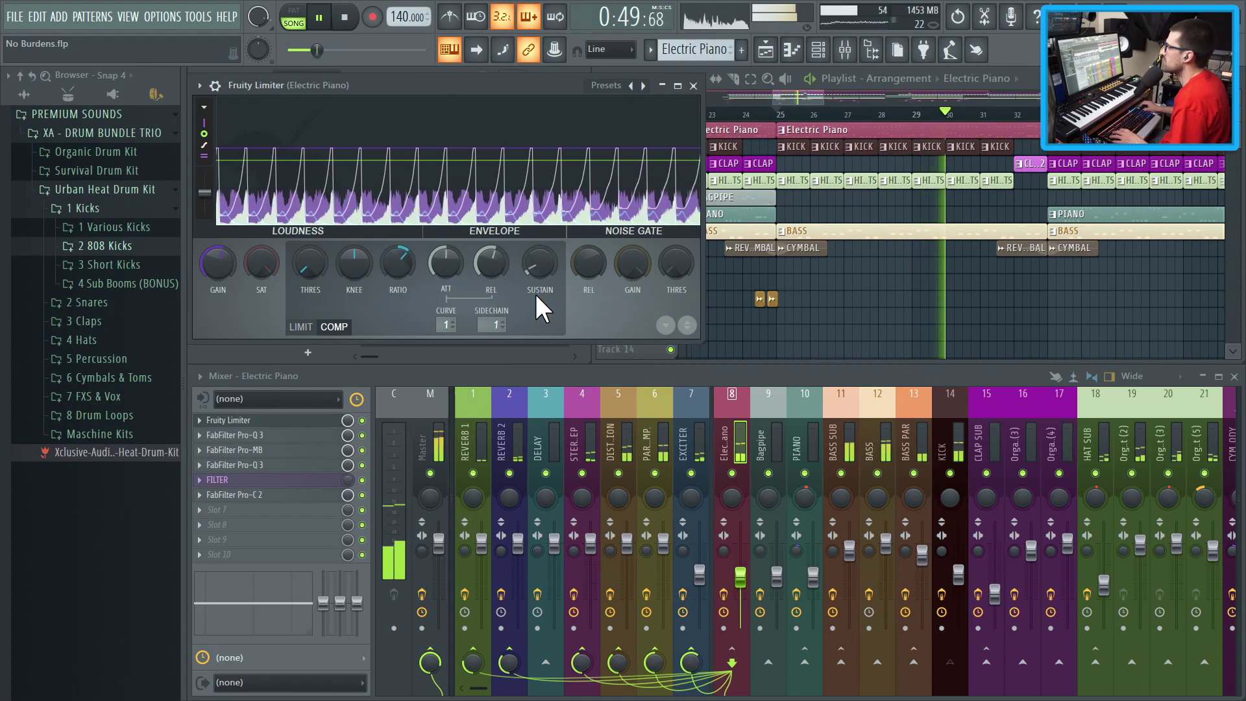
key("space")
left_click_drag(399, 262, 416, 267)
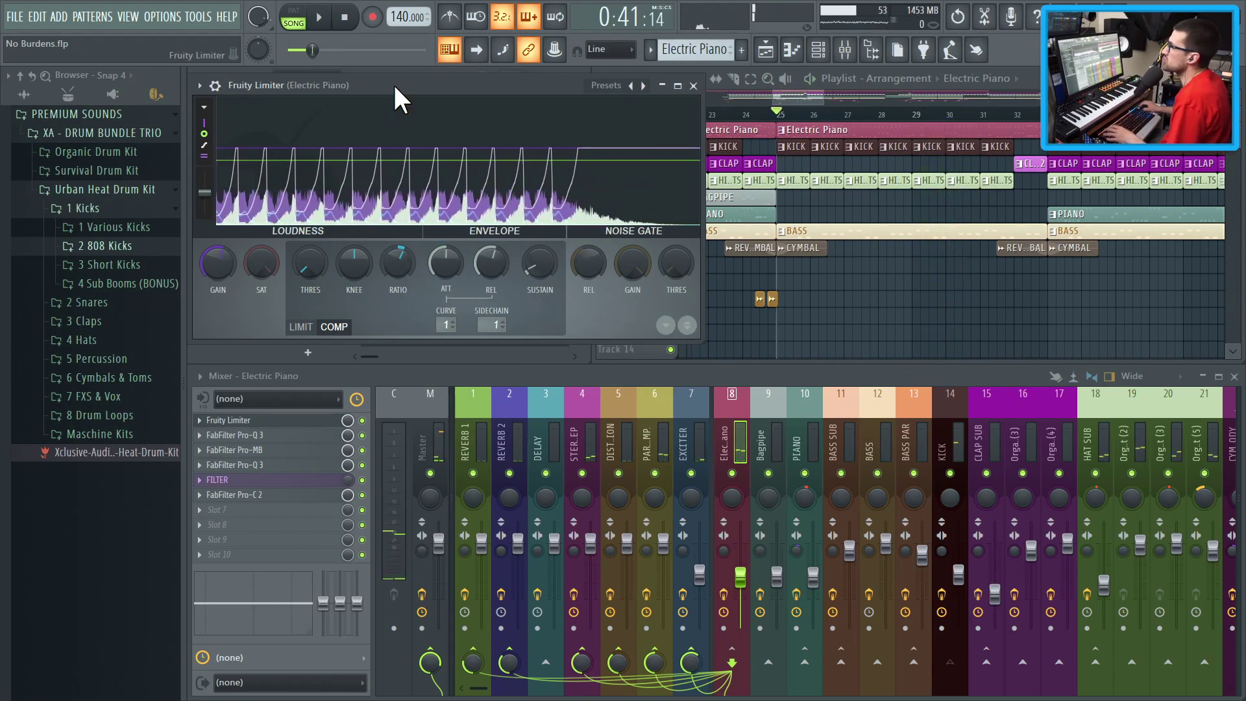
key("Escape")
Step: Play the transition from bar 24, stop playback, and check the Electric Piano channel's FLEX preset
left_click(744, 116)
key("space")
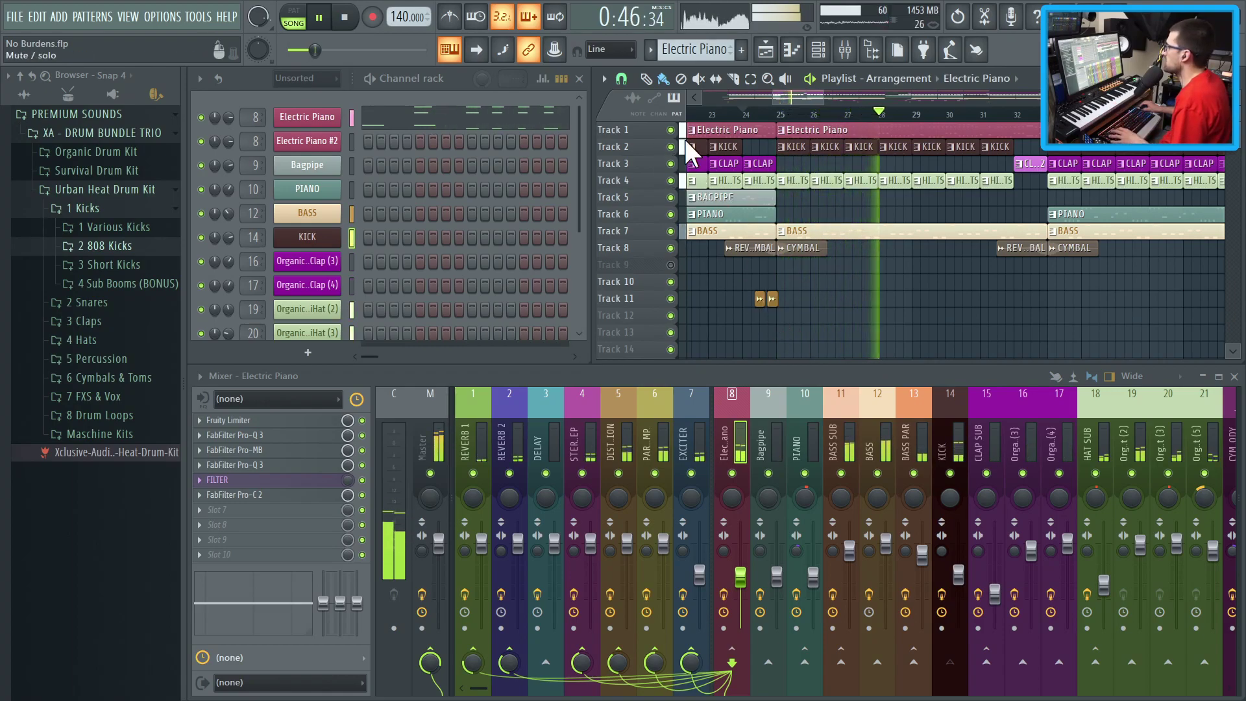
key("space")
left_click(330, 120)
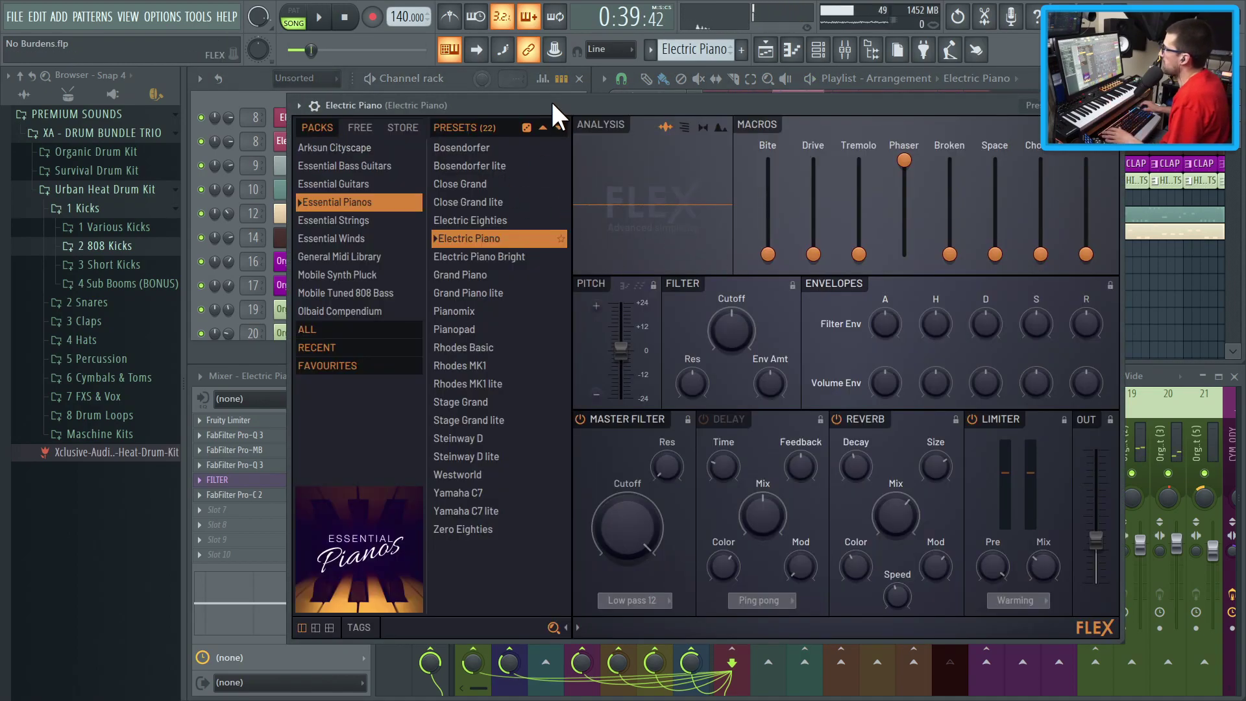
key("Escape")
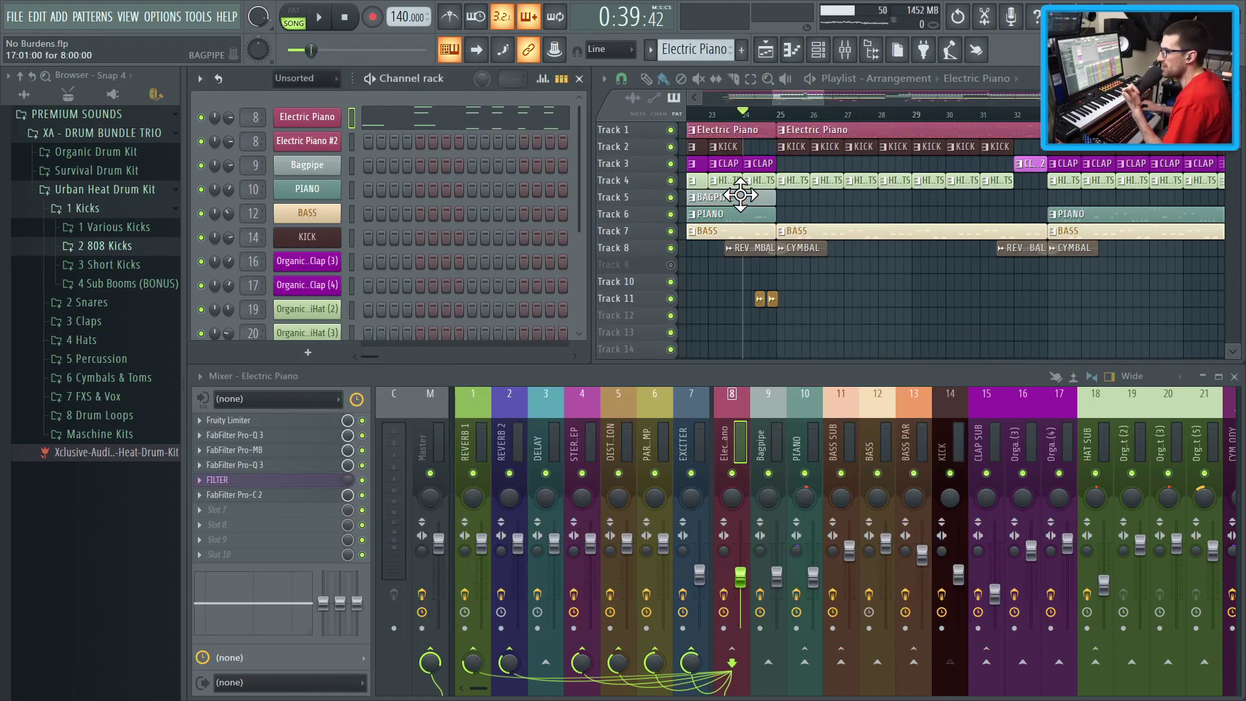
Step: Solo the KICK playlist track around bar 25, and layer in the HI-HATS and BASS tracks during playback
scroll(802, 151, "up", 3)
left_click(787, 156)
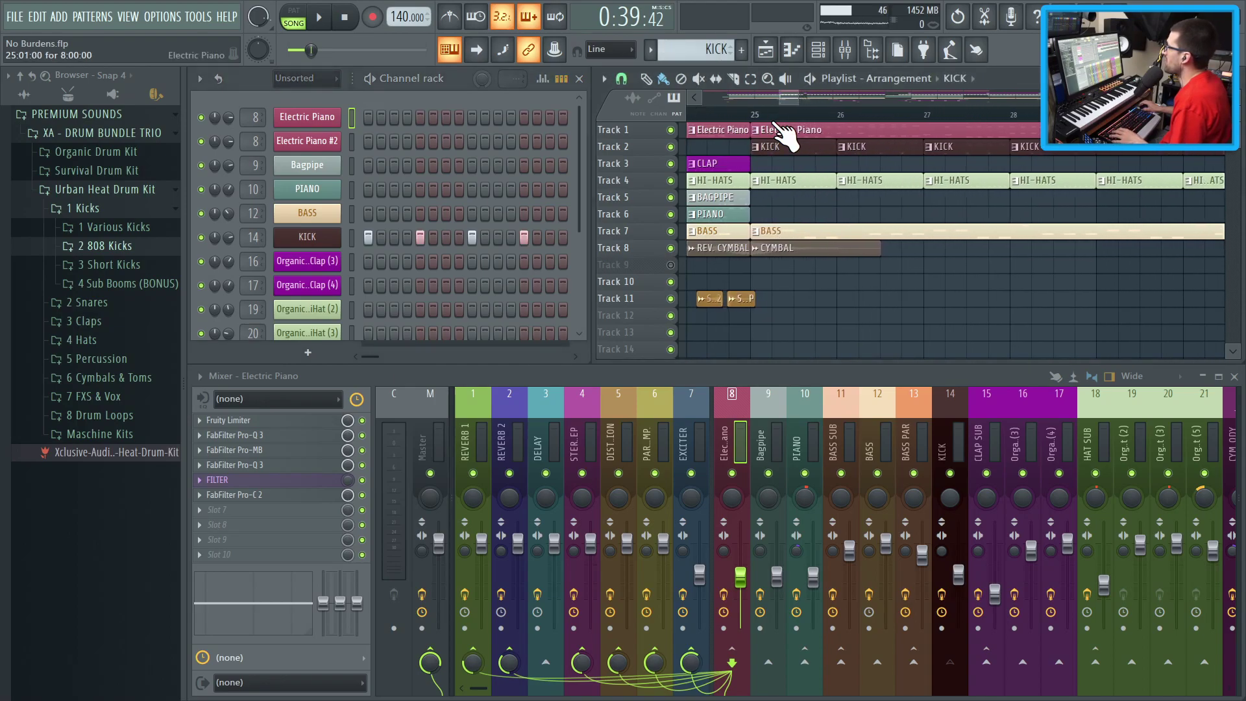
left_click(670, 147, "ctrl")
key("space")
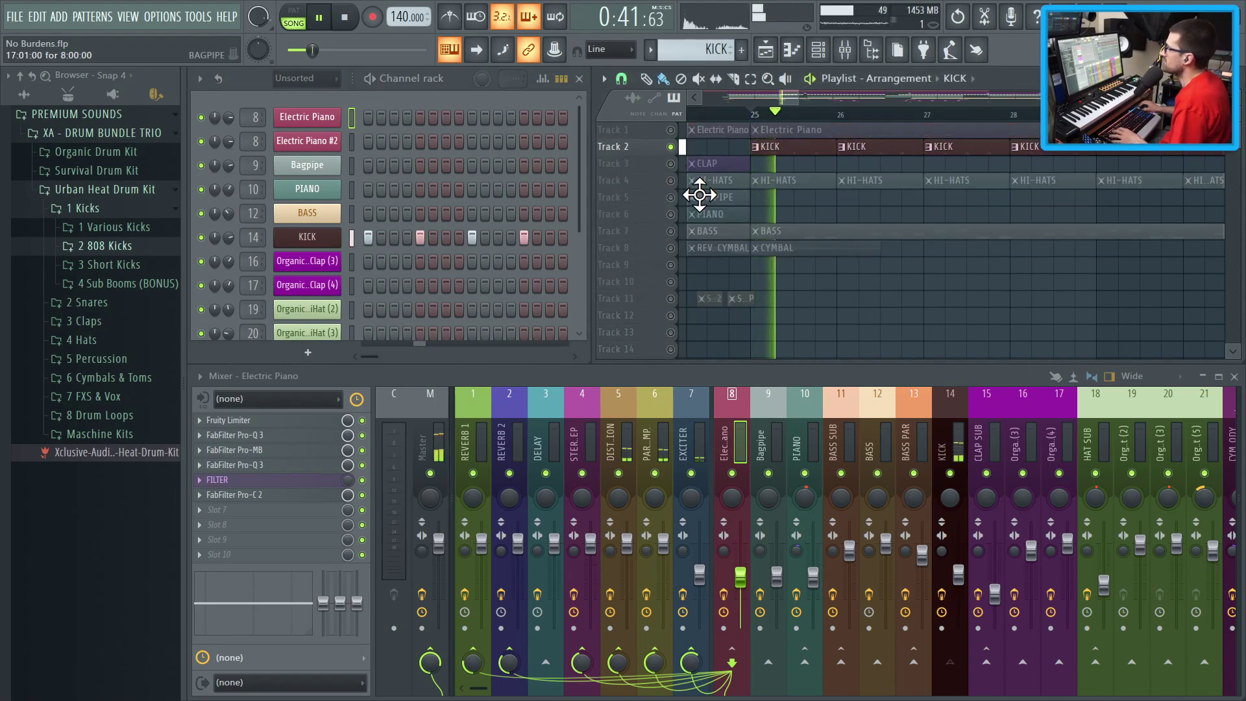
left_click(671, 180)
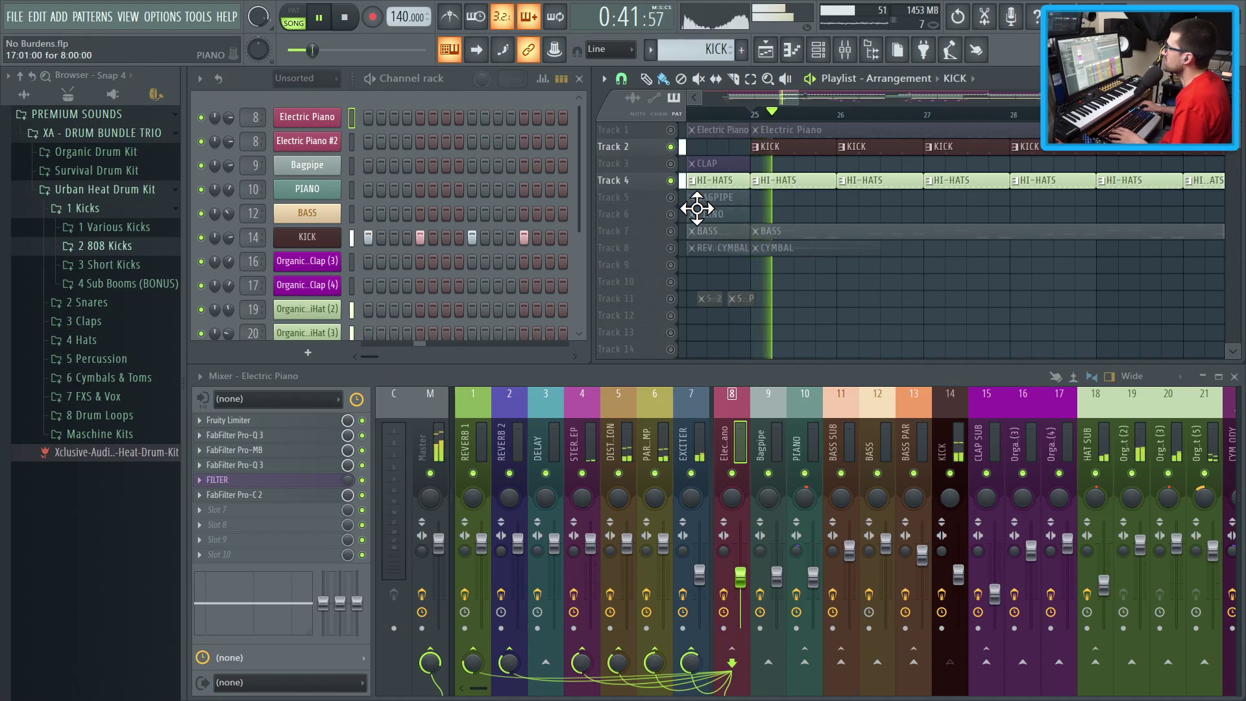
left_click(670, 231)
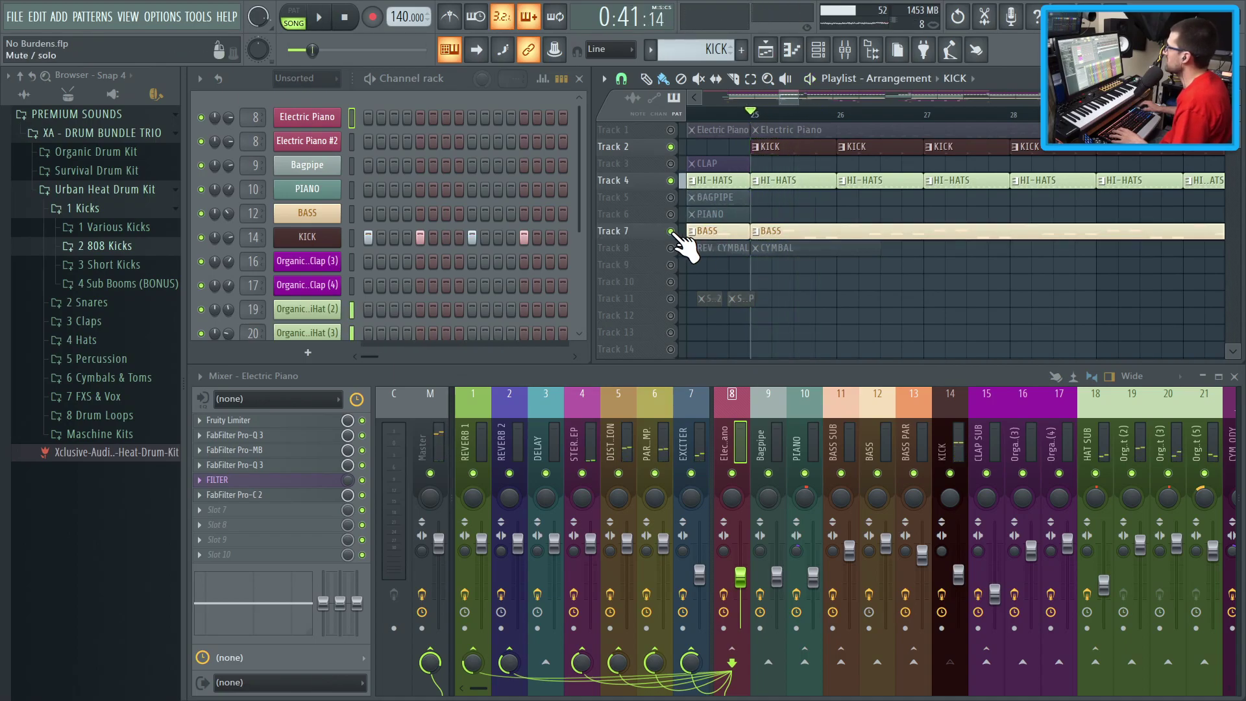
key("space")
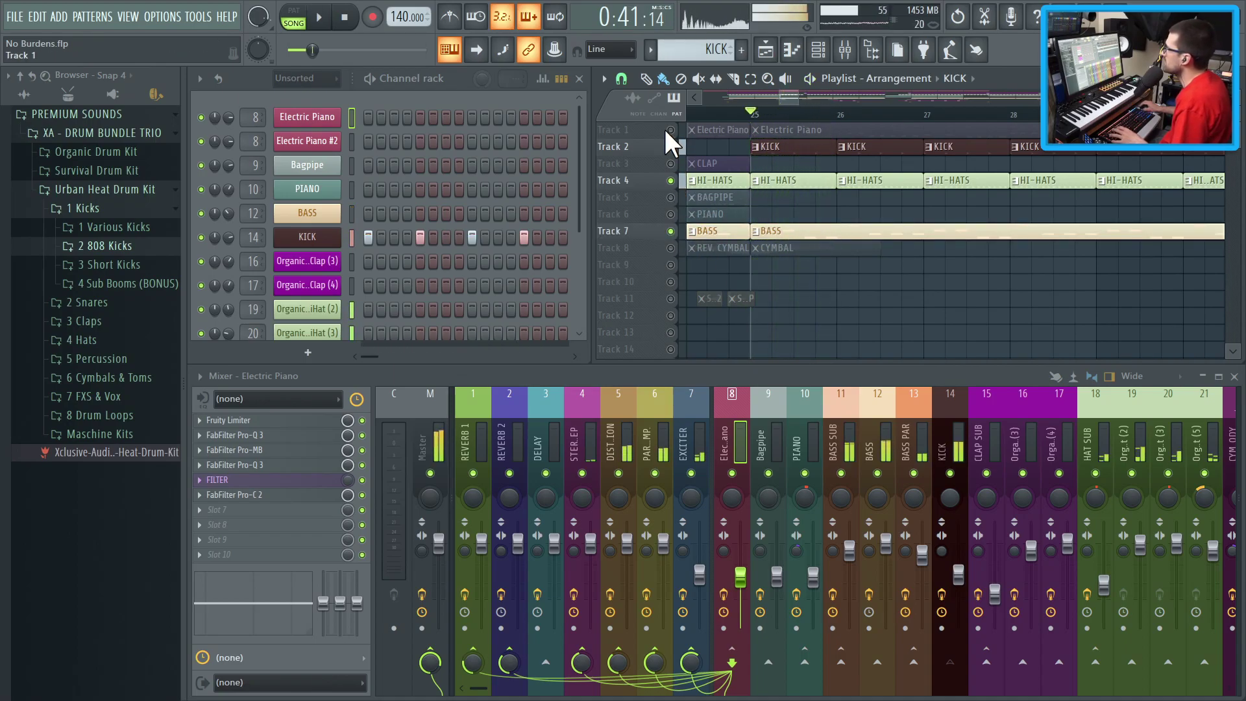
Step: Unmute the Electric Piano and cymbal tracks in the playlist and play the section from bar 25
left_click(671, 130)
left_click(671, 248)
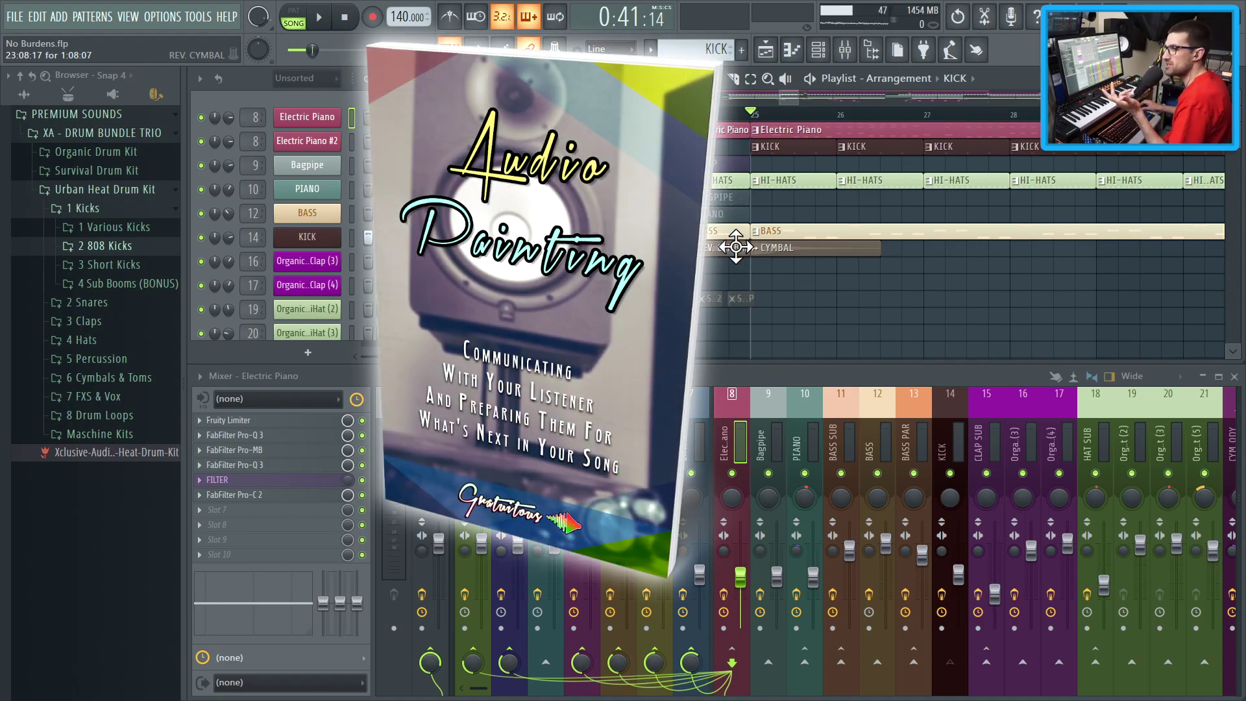
key("space")
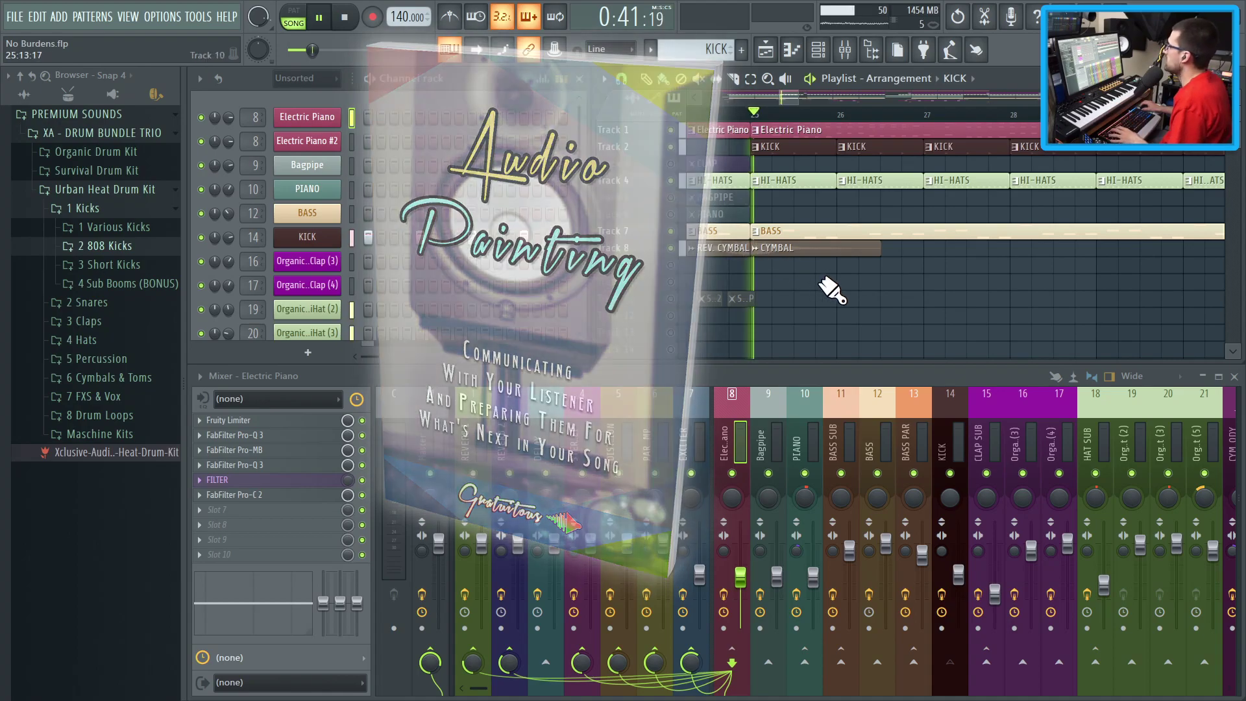
scroll(796, 283, "down", 3)
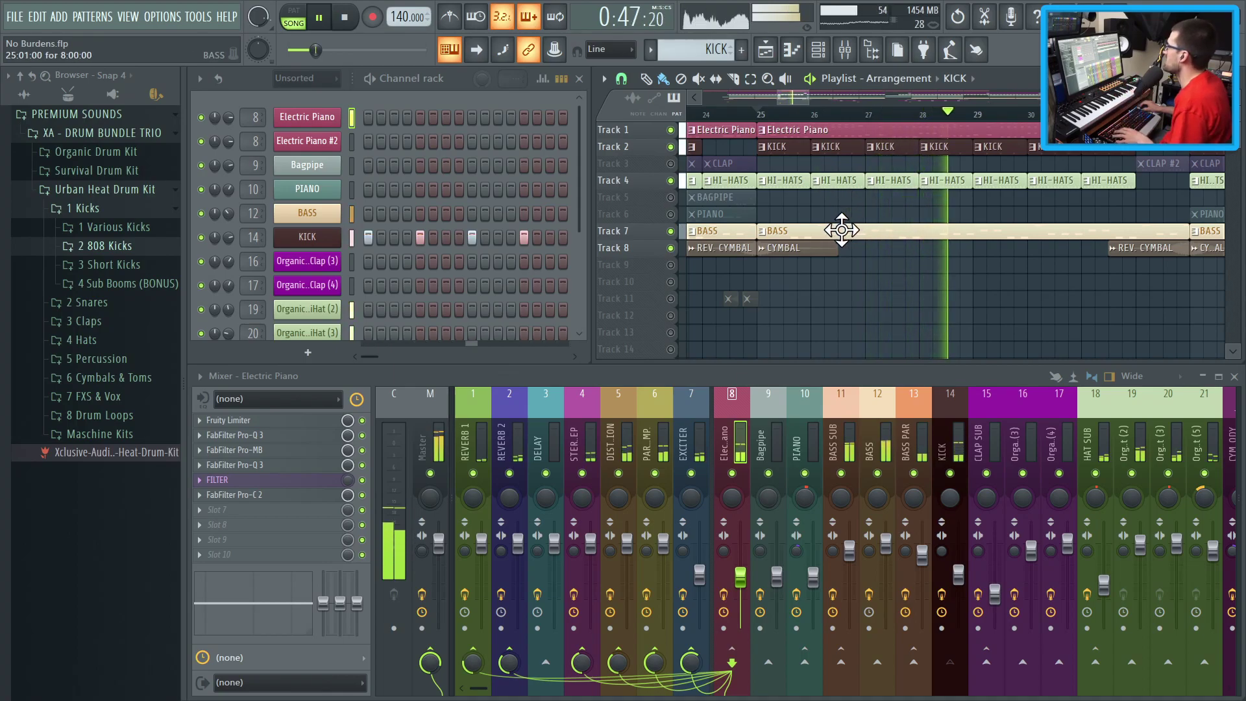
Step: Unmute the CLAP, BAGPIPE and PIANO playlist tracks while the song plays
scroll(844, 237, "down", 2)
left_click(671, 164)
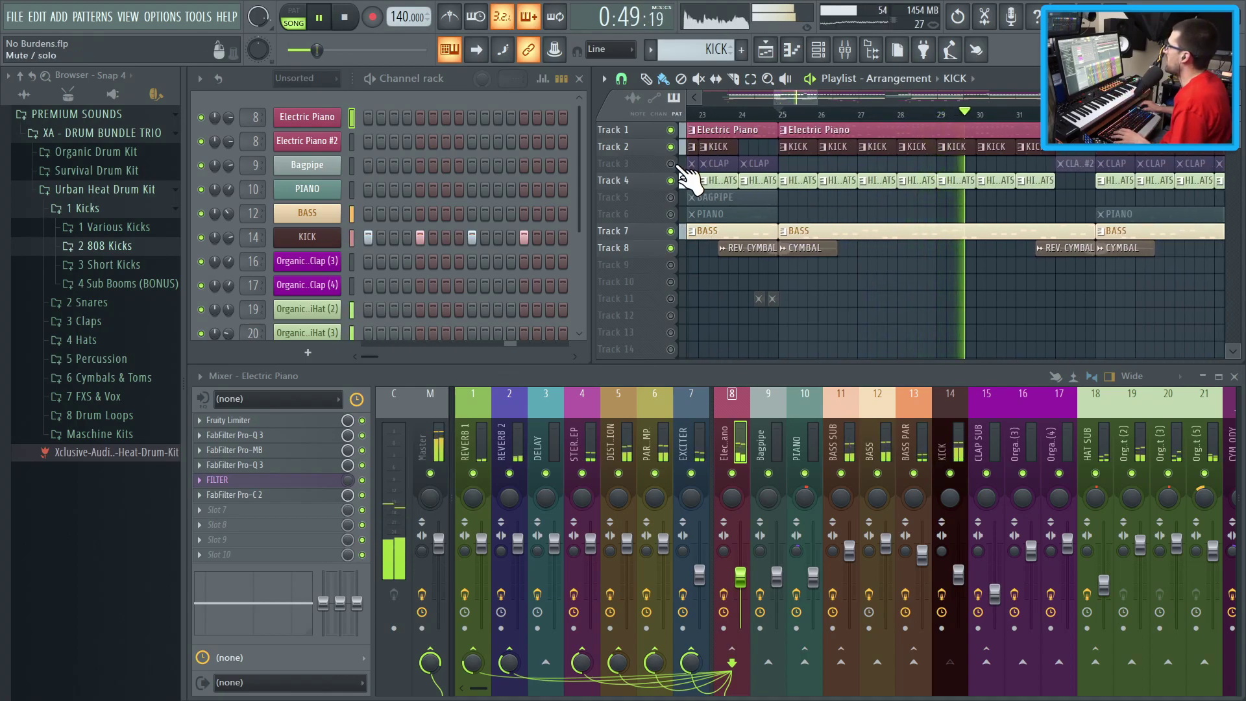
left_click(671, 198)
left_click(671, 214)
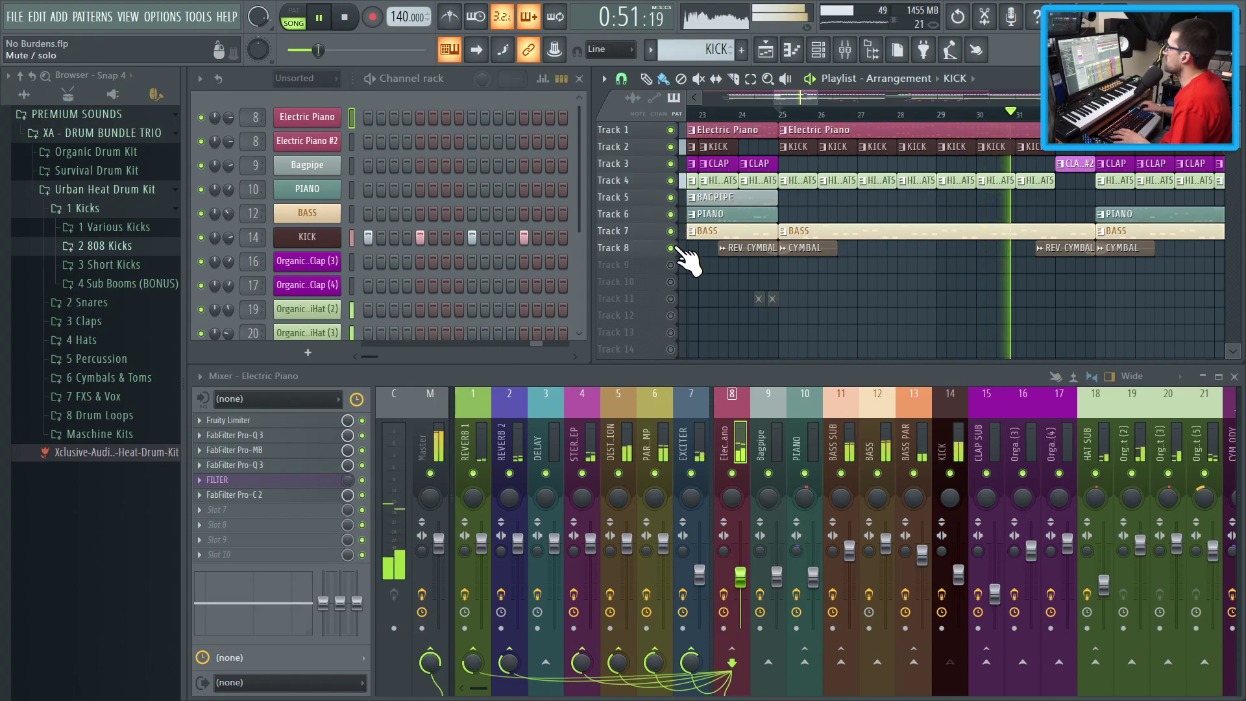
Step: Follow the arrangement through the transition at bar 33, survey the sections after it, and stop playback
scroll(820, 245, "up", 3)
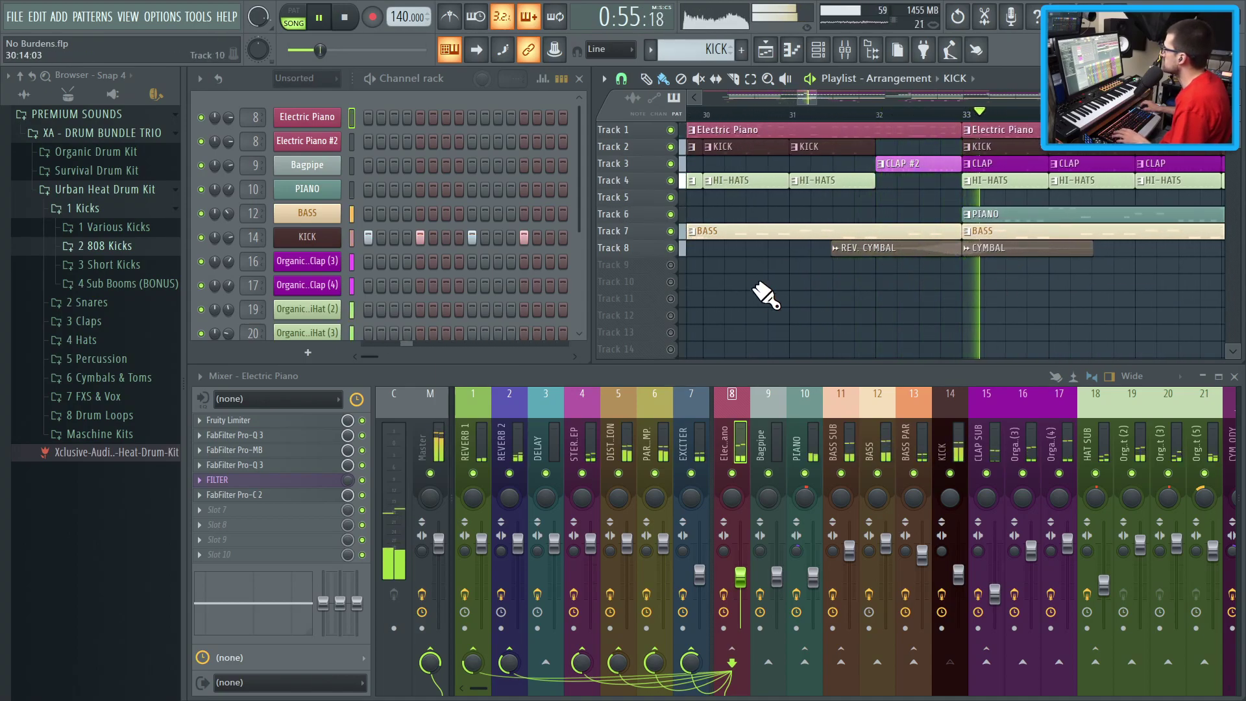
scroll(934, 311, "down", 2)
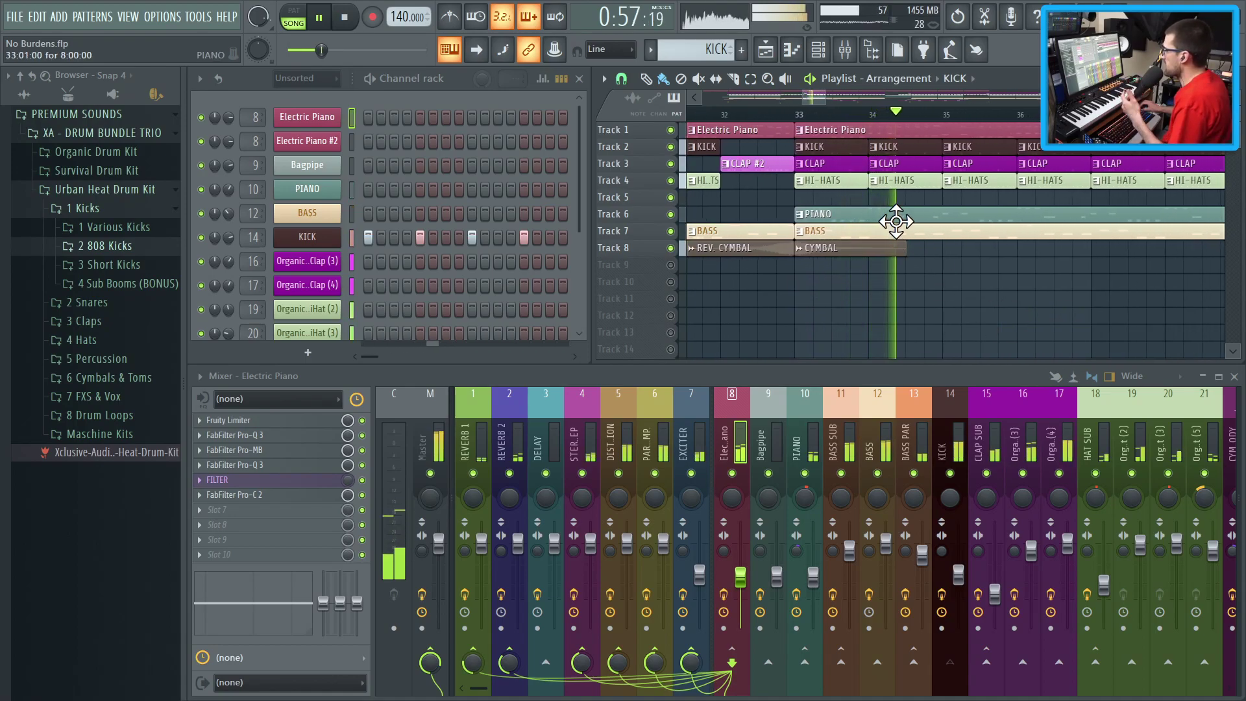
scroll(844, 230, "down", 4)
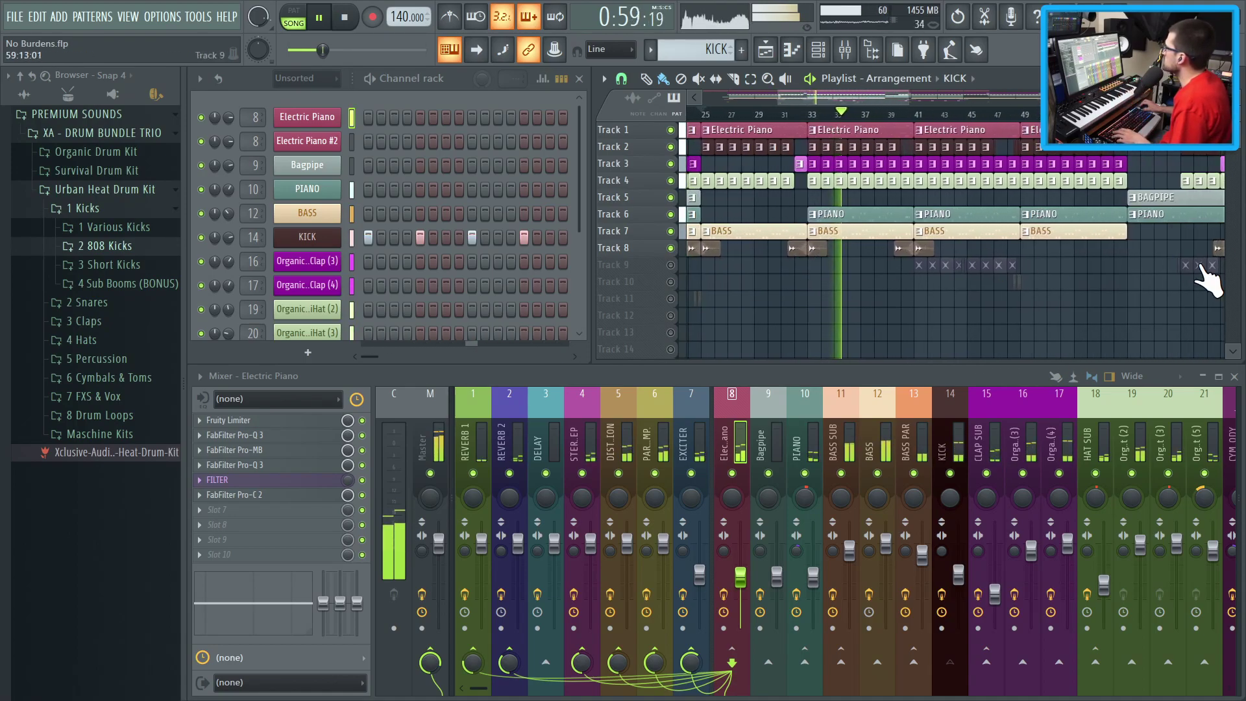
scroll(1035, 255, "down", 6)
scroll(1126, 284, "up", 5)
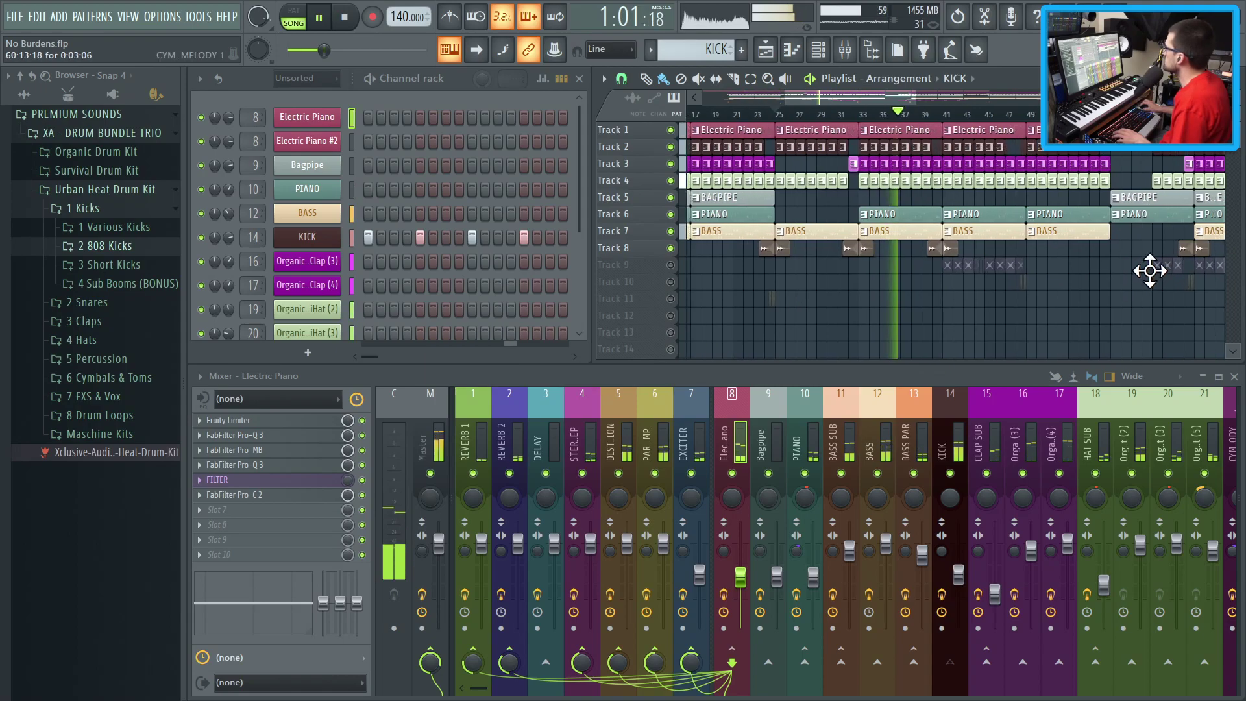
key("space")
Step: Move the playhead to bar 57, select the BAGPIPE pattern, and inspect the Bagpipe channel's FLEX preset
left_click(1043, 112)
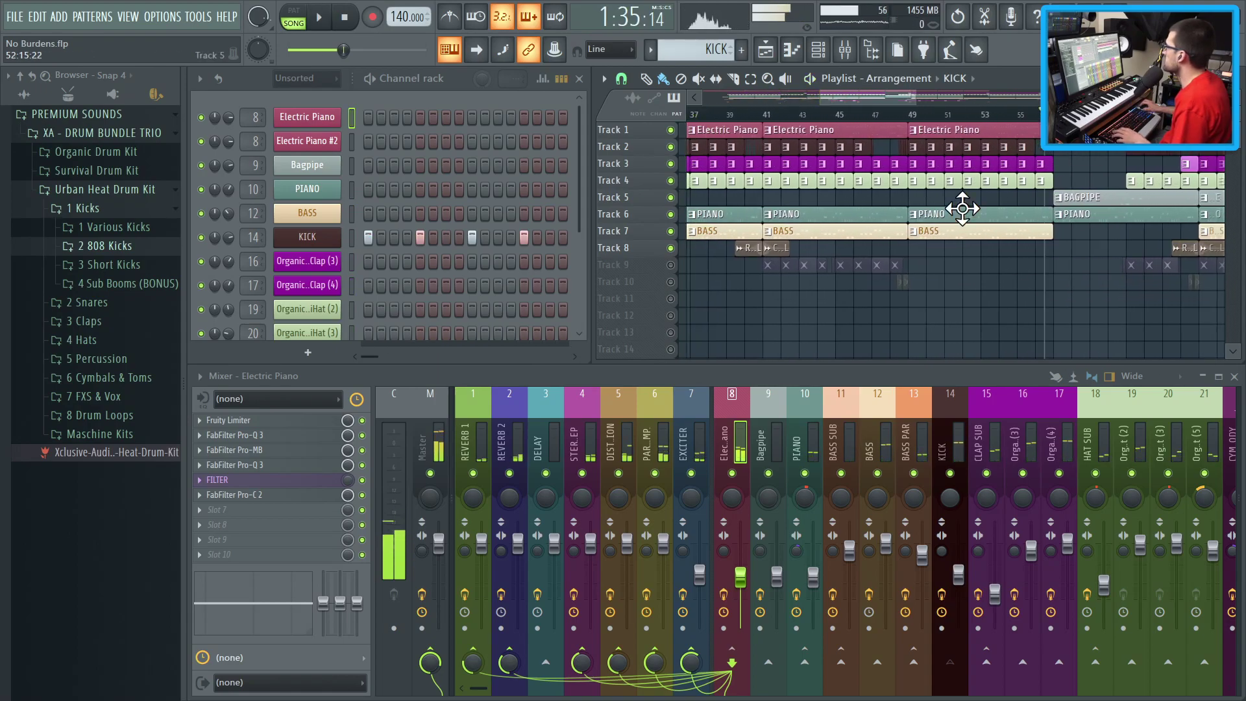
scroll(1026, 209, "down", 1)
left_click(1057, 198)
left_click(329, 170)
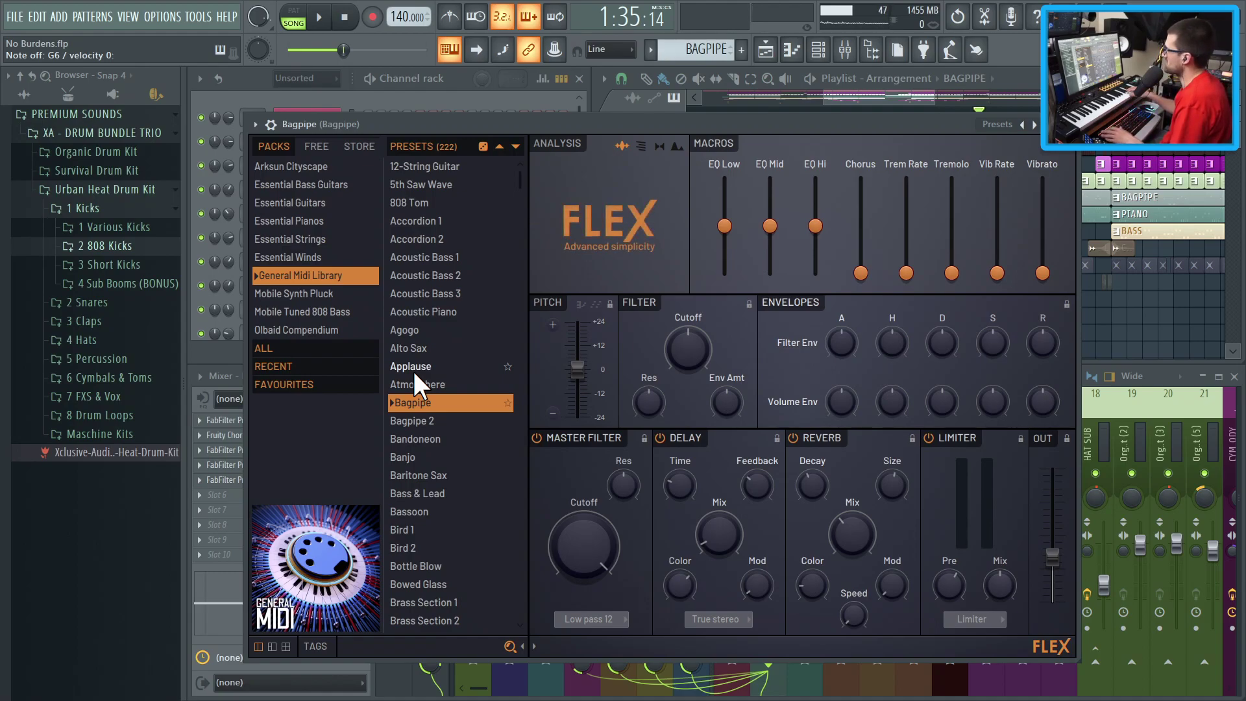
key("Escape")
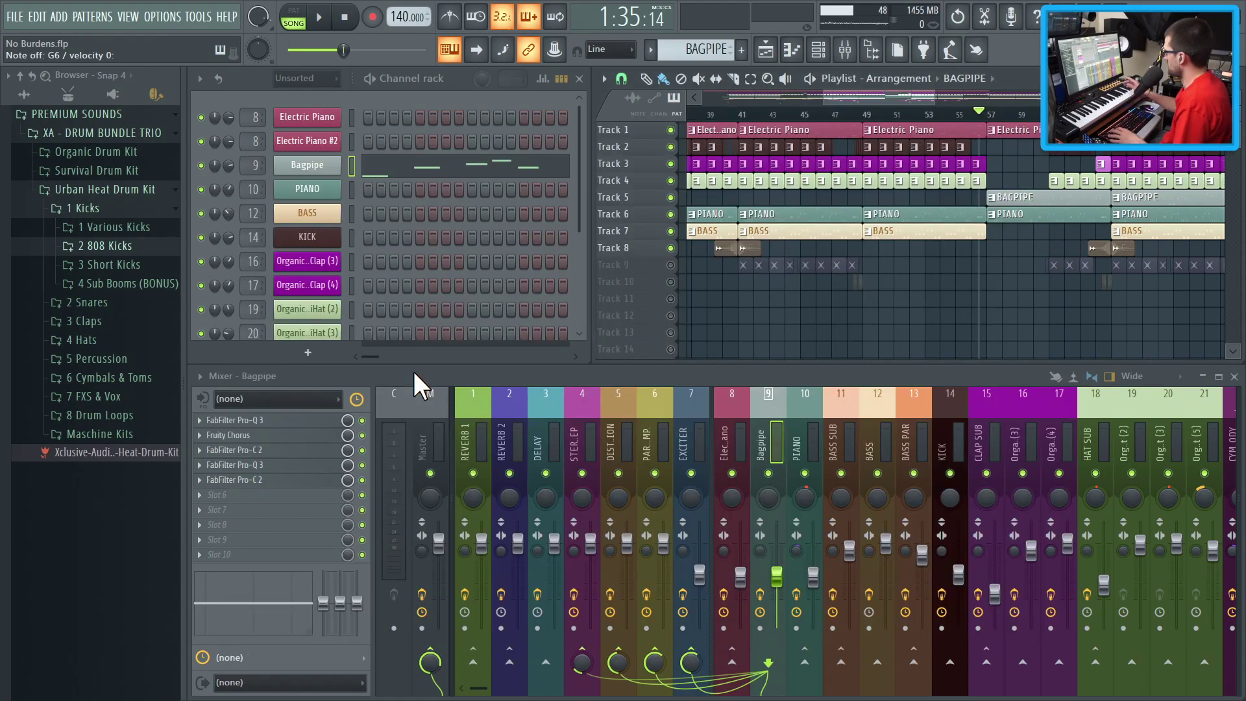
Step: Play from bar 57, unmute playlist tracks 9 to 11, and mute Track 9 with the cymbal melody again
key("space")
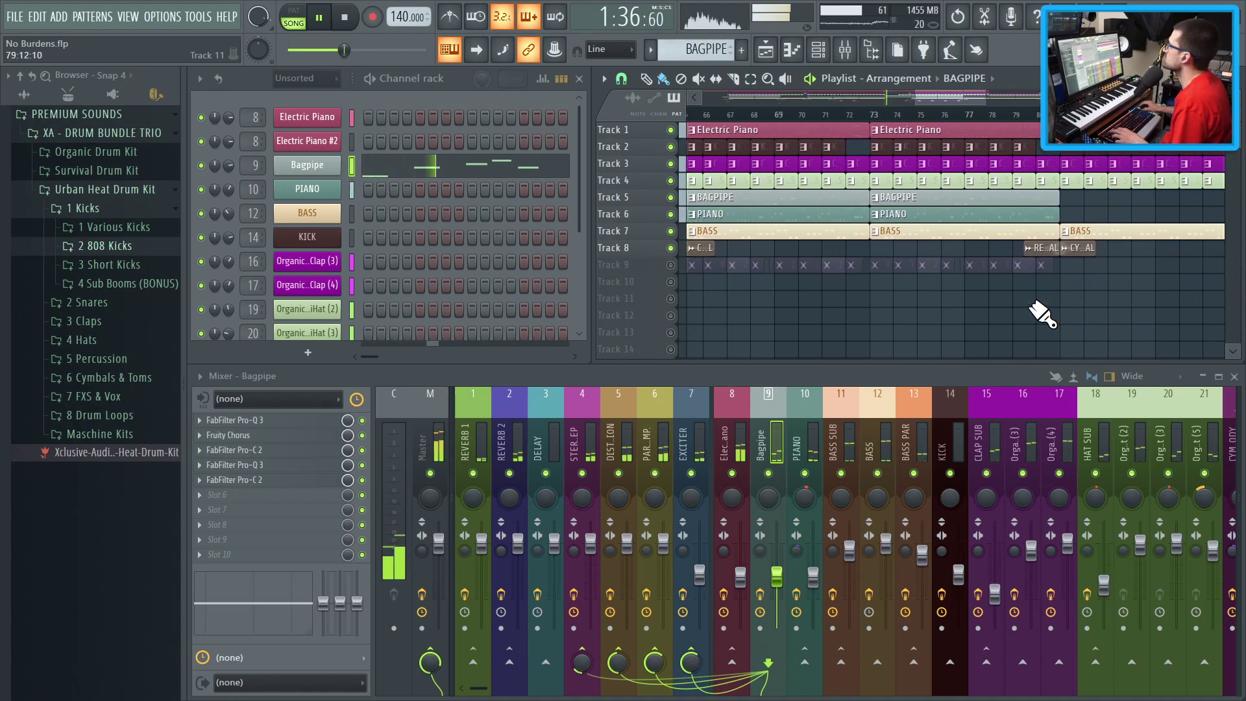
scroll(1045, 305, "up", 3)
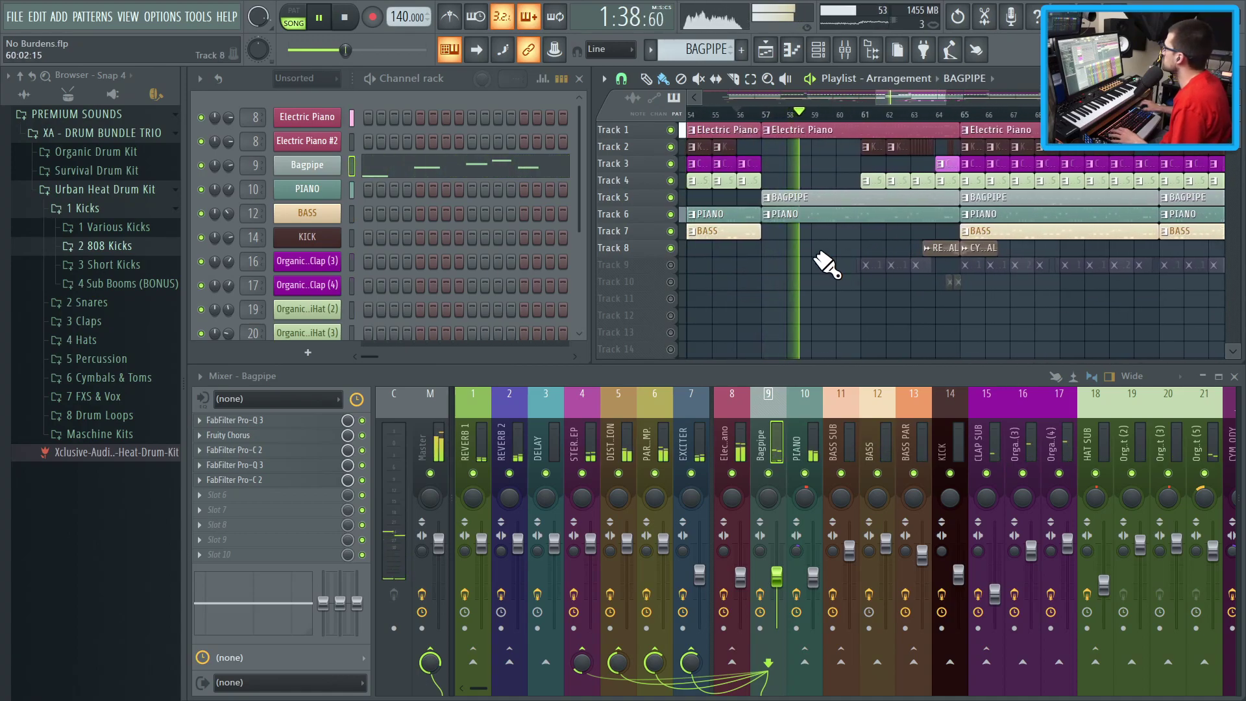
left_click_drag(671, 265, 671, 299)
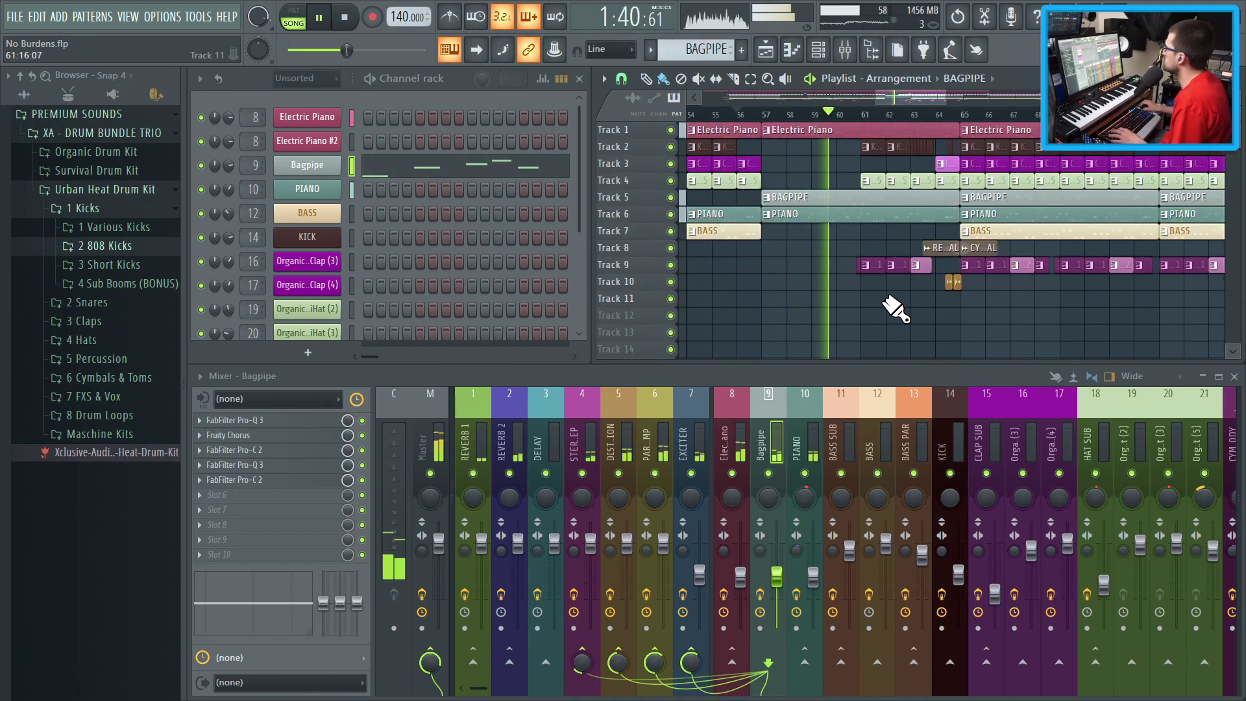
scroll(895, 298, "up", 2)
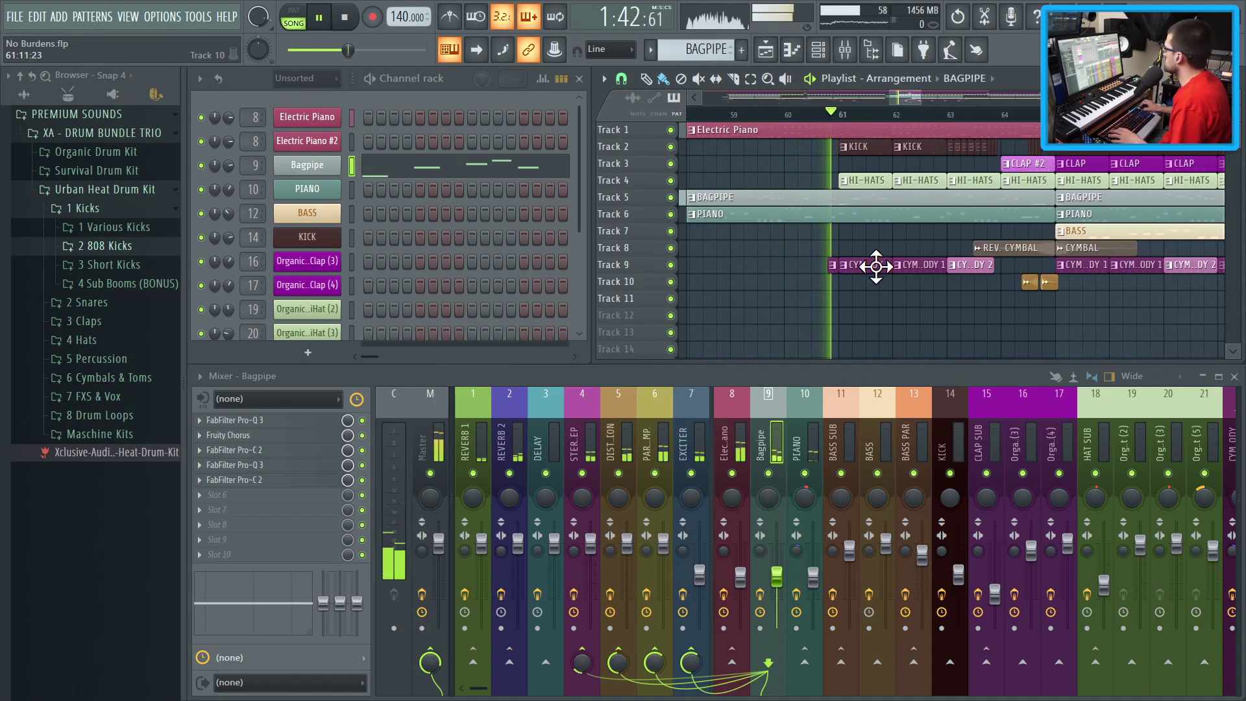
left_click(670, 265)
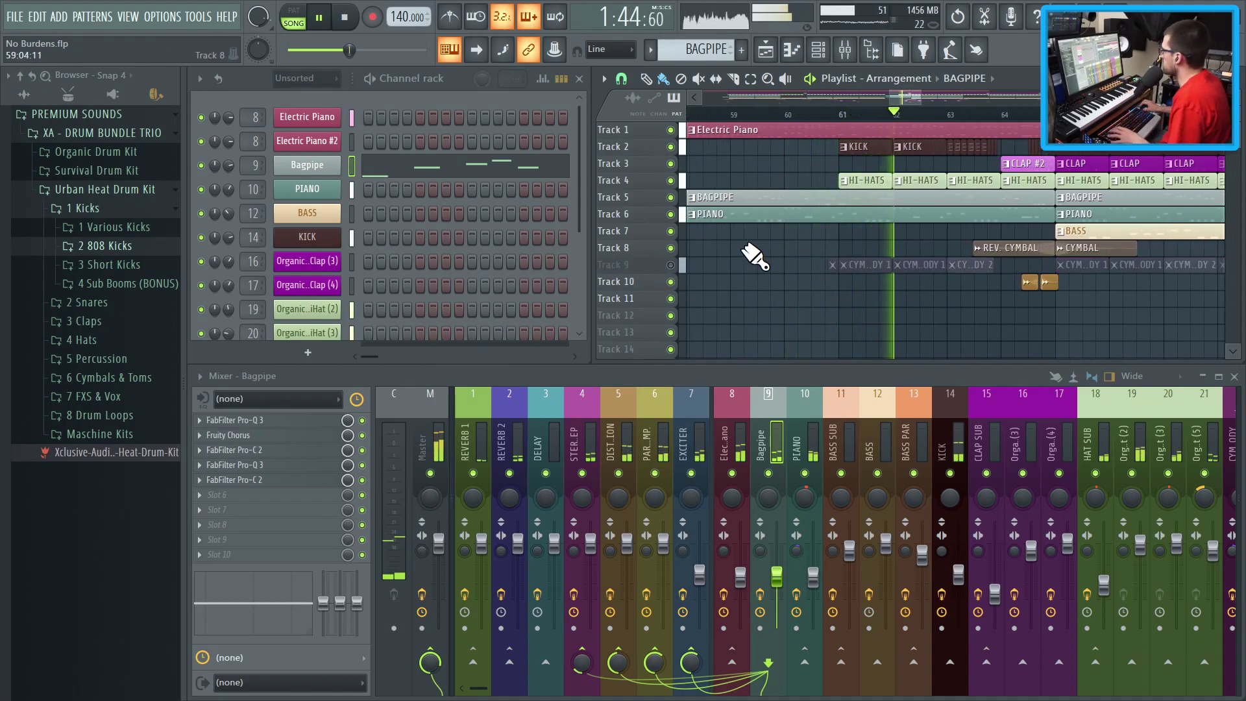
Step: Follow the song's playback through the build-up into the section at bar 65 and stop it
scroll(753, 254, "down", 1)
scroll(999, 287, "up", 2)
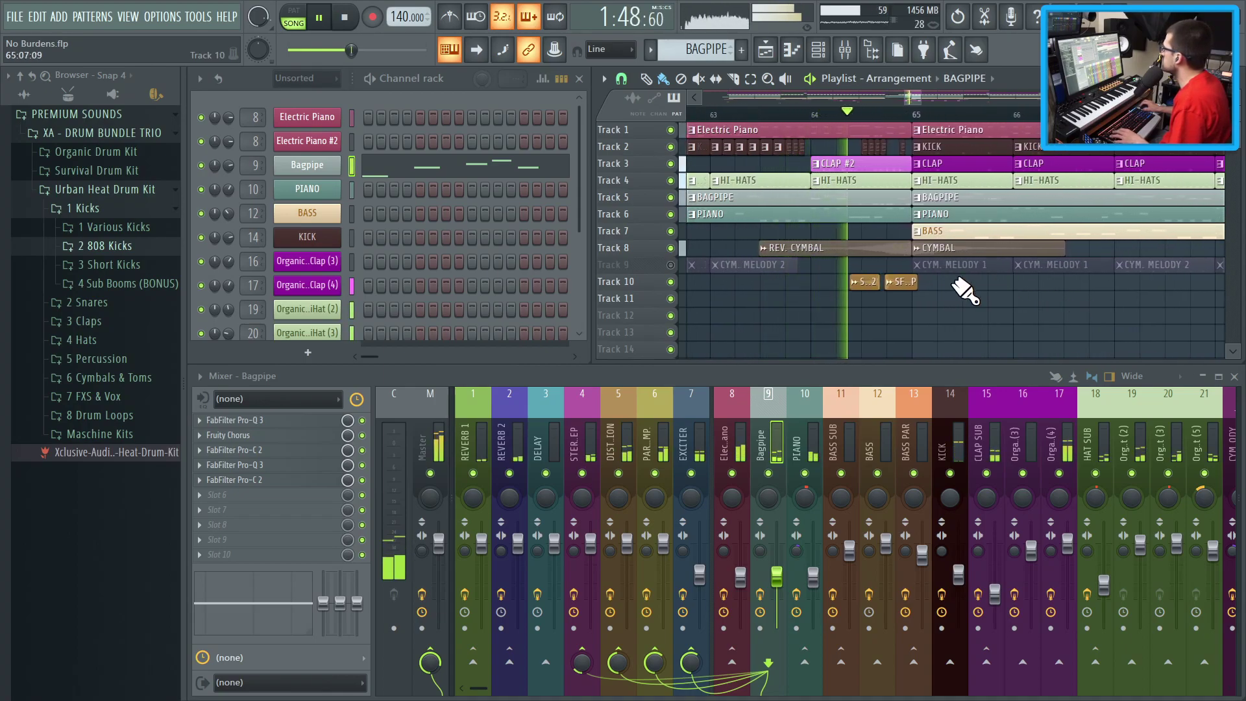
scroll(825, 260, "down", 2)
key("space")
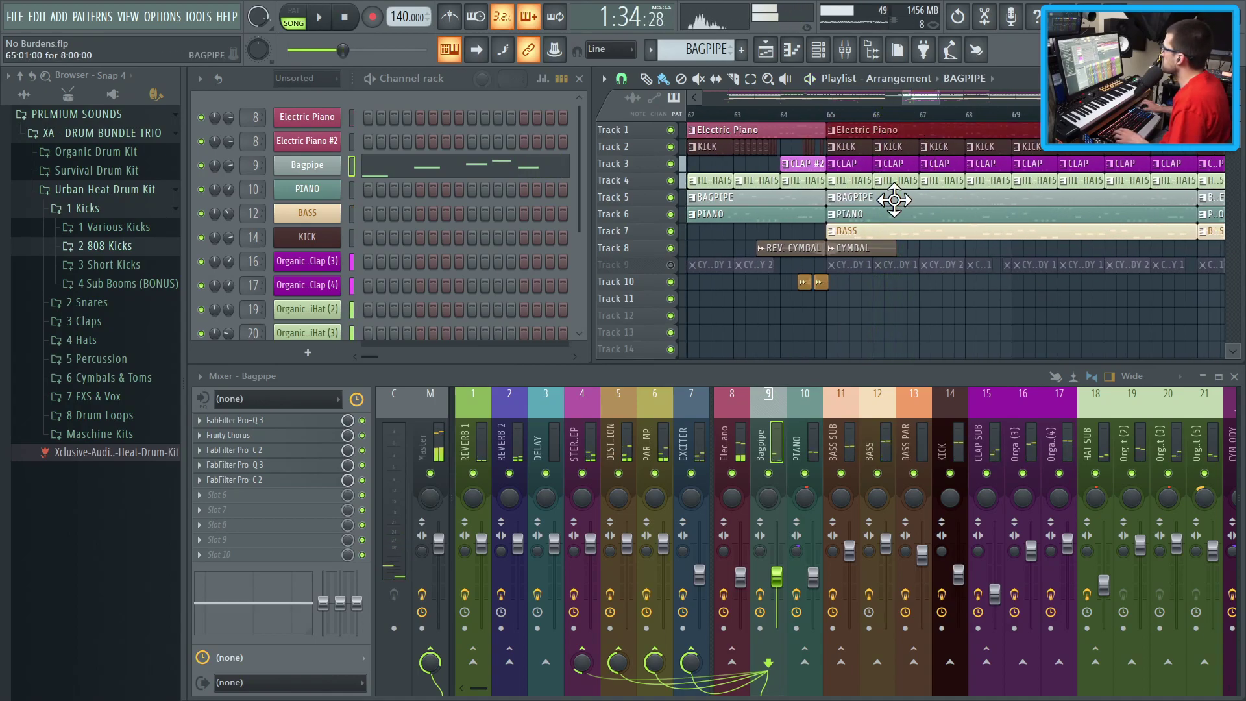
Step: Add the BAGPIPE, PIANO and BASS clips starting at bar 65 to the playlist selection
left_click(895, 200)
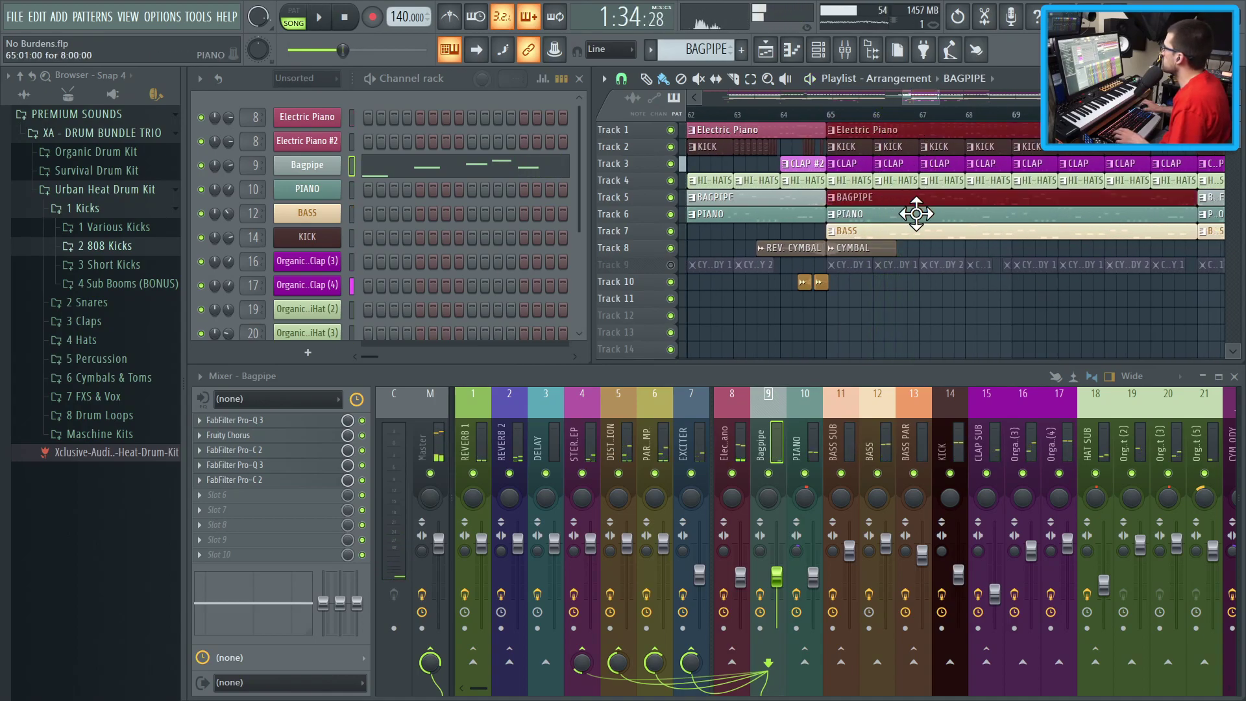
left_click(916, 219, "shift")
left_click(915, 231, "shift")
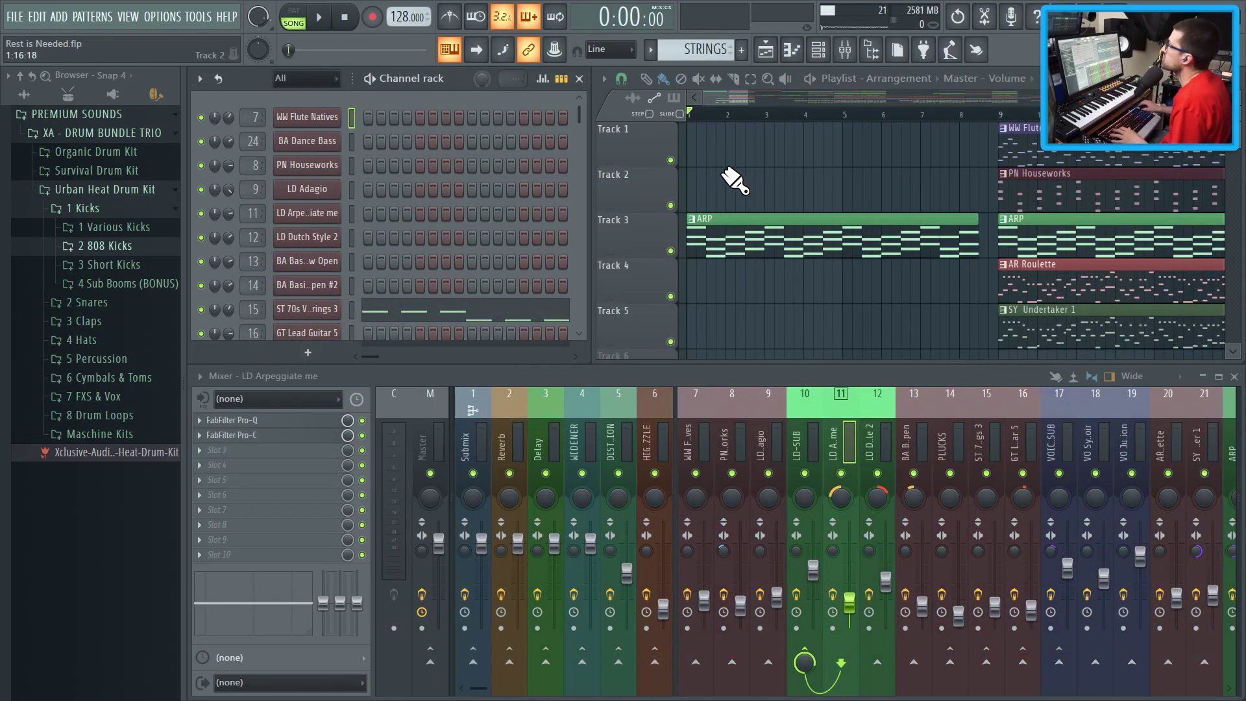
Step: Survey the whole arrangement and channels of the Rest is Needed project, focusing on the layered section around bars 41 to 49
right_click(717, 164, "ctrl")
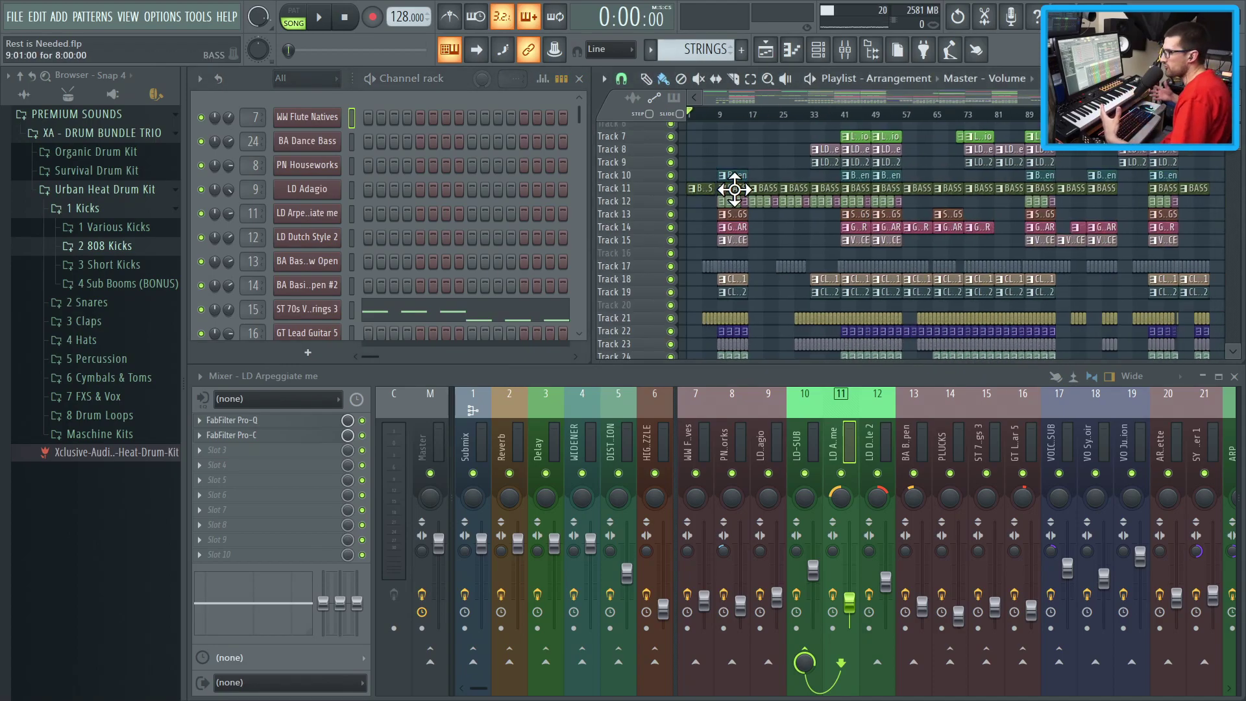
scroll(311, 200, "down", 1)
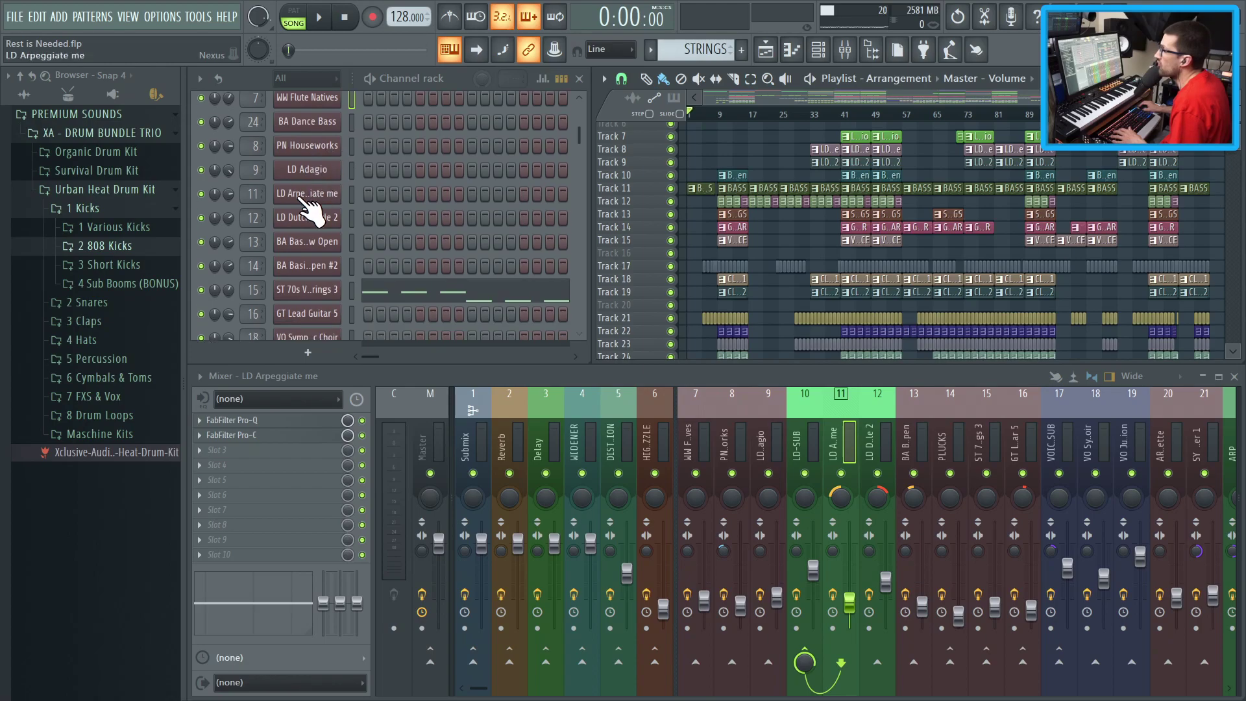
scroll(318, 321, "up", 1)
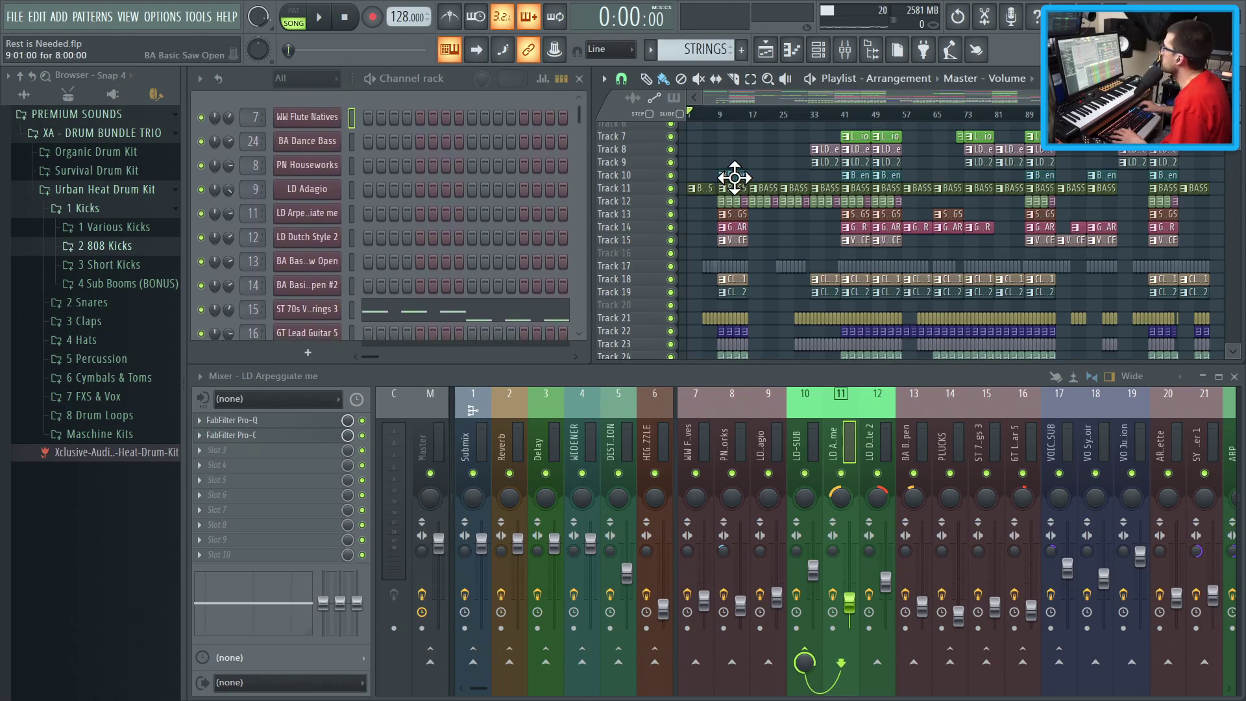
scroll(787, 189, "up", 3)
scroll(745, 174, "up", 3)
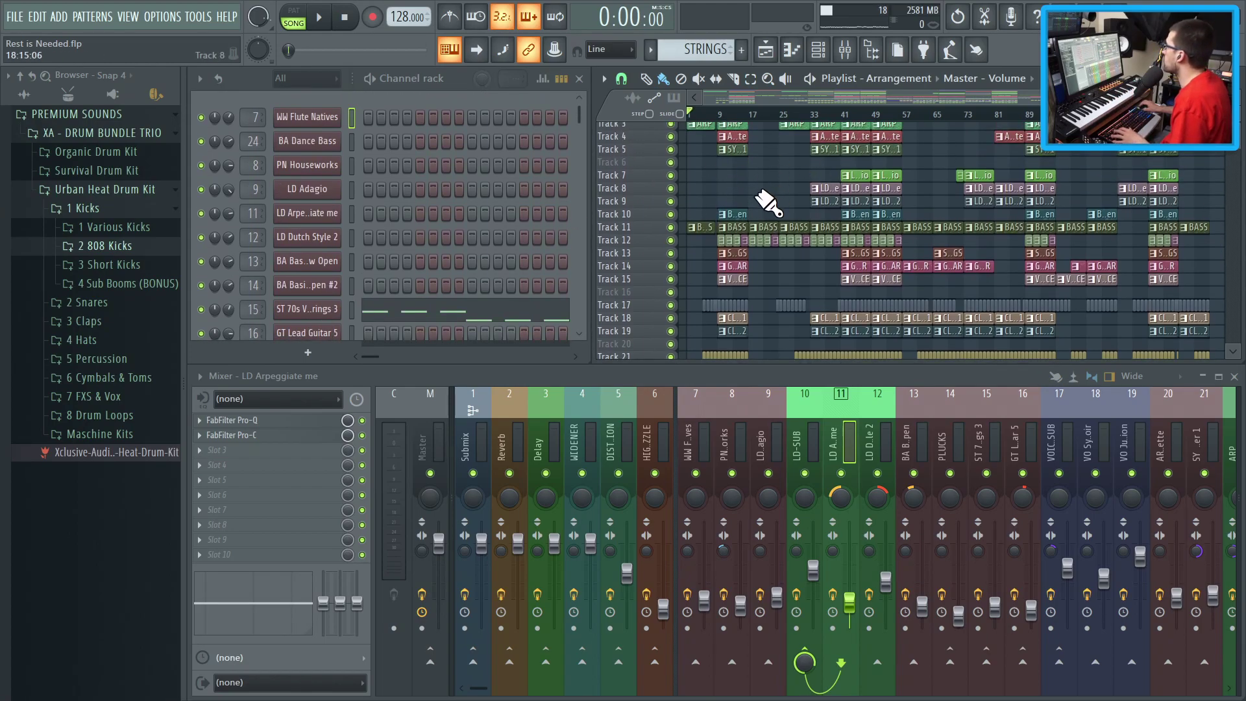
scroll(780, 211, "up", 4)
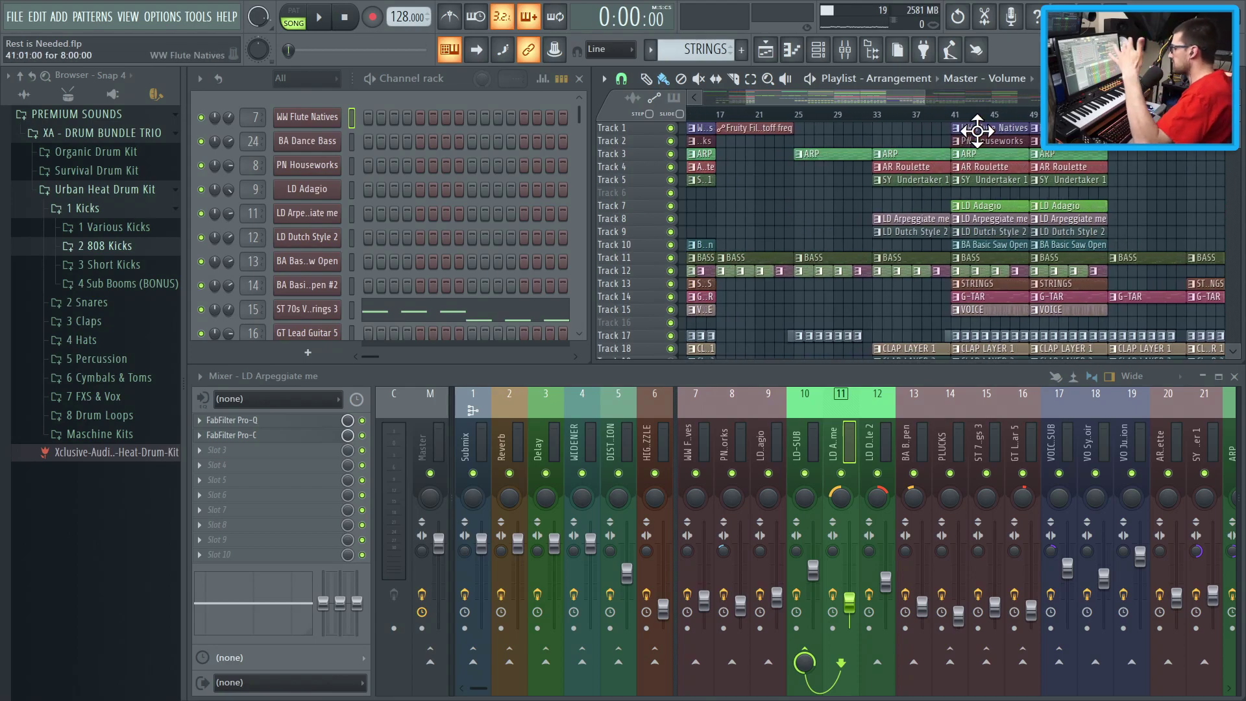
Step: Bring up the Nexus channel's plugin, reposition its window, and browse its presets in the Drumloop category
left_click(309, 122)
left_click_drag(497, 162, 508, 105)
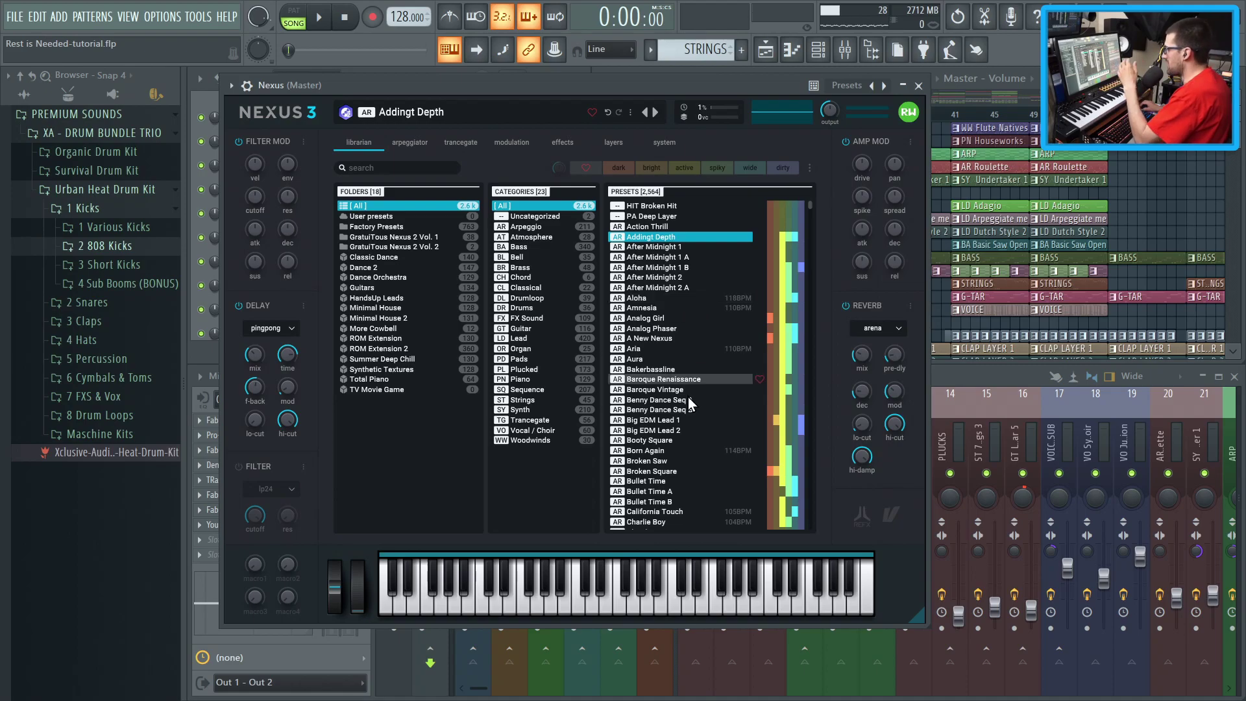
scroll(687, 409, "down", 2)
left_click(528, 298)
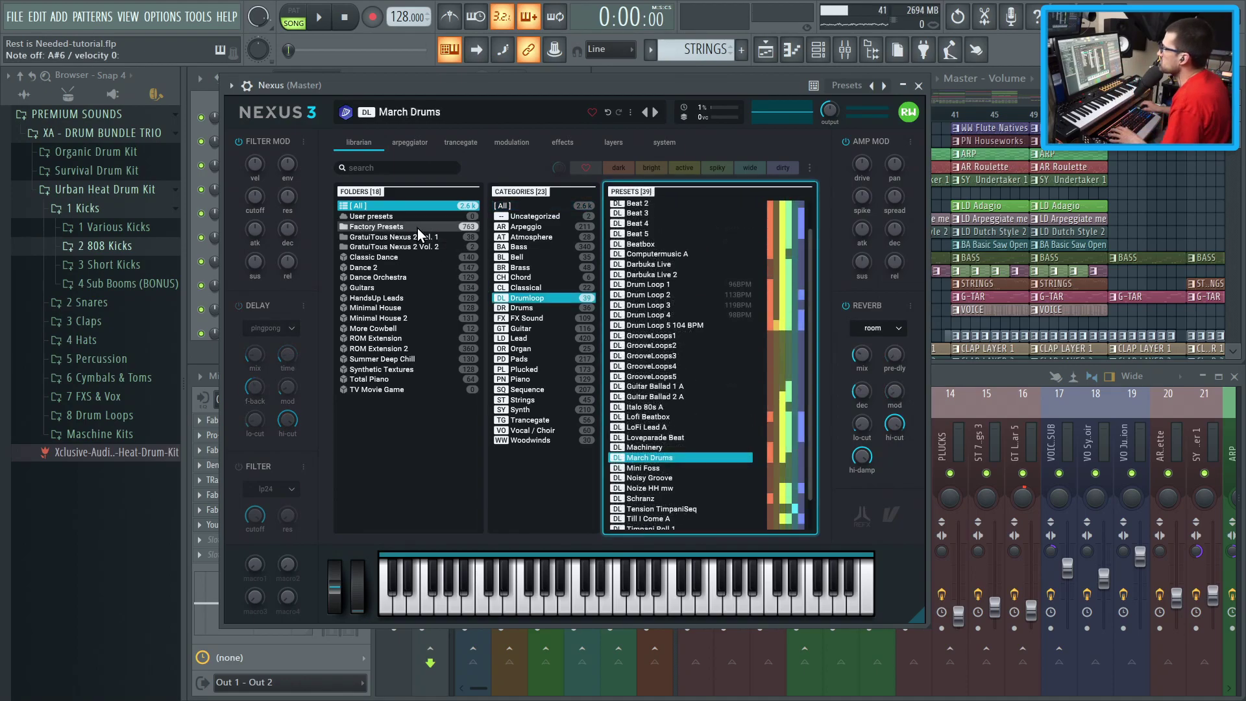
Step: Show all categories of the Dance Orchestra folder and audition the Classic Rock and Concert Guitar presets
left_click(394, 277)
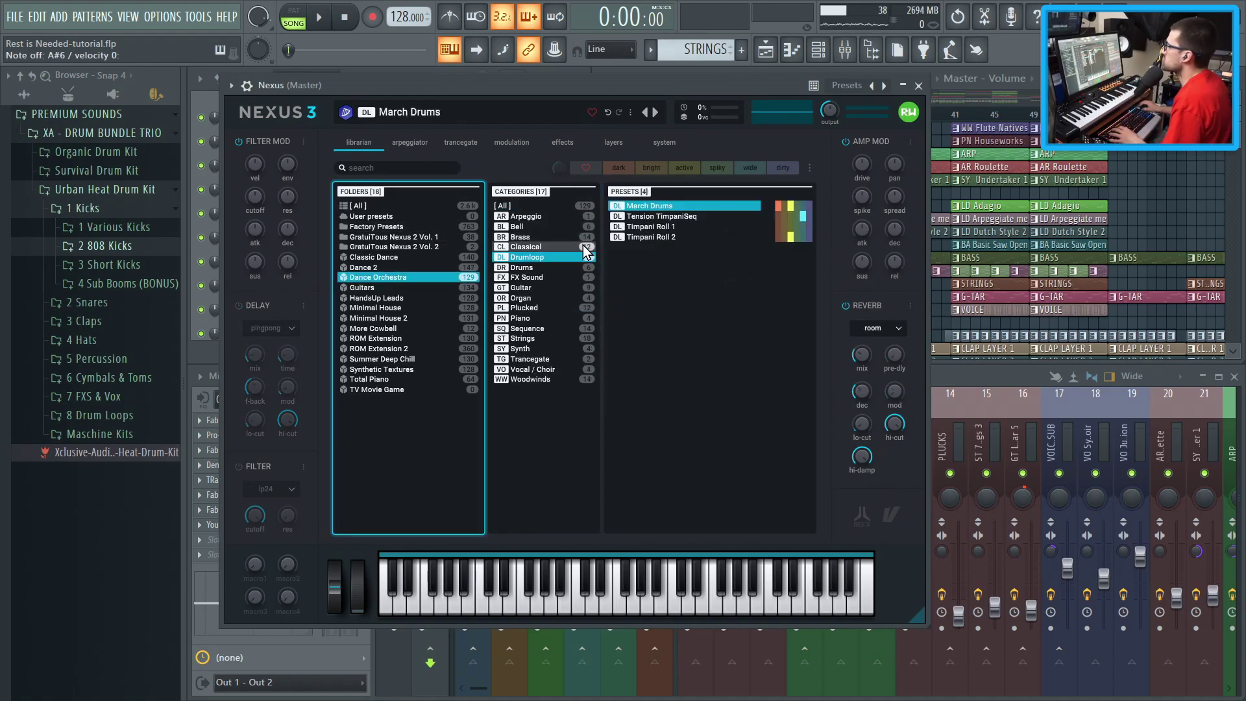
left_click(550, 208)
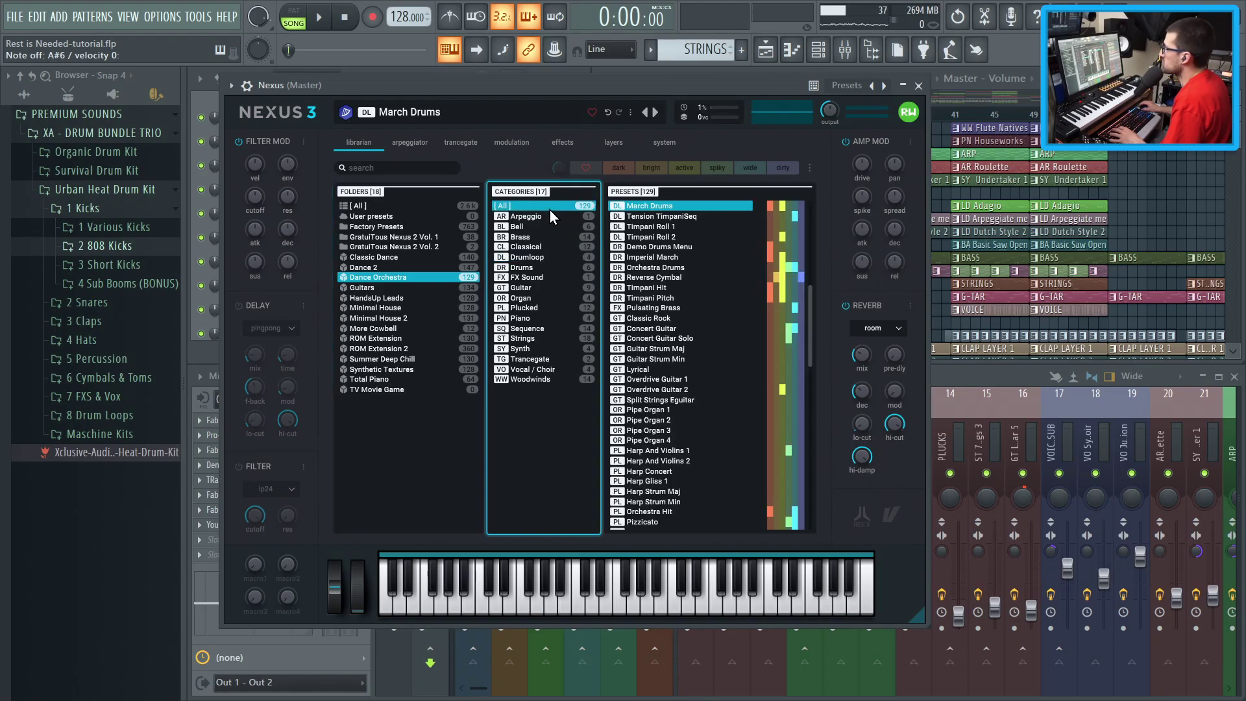
left_click(636, 323)
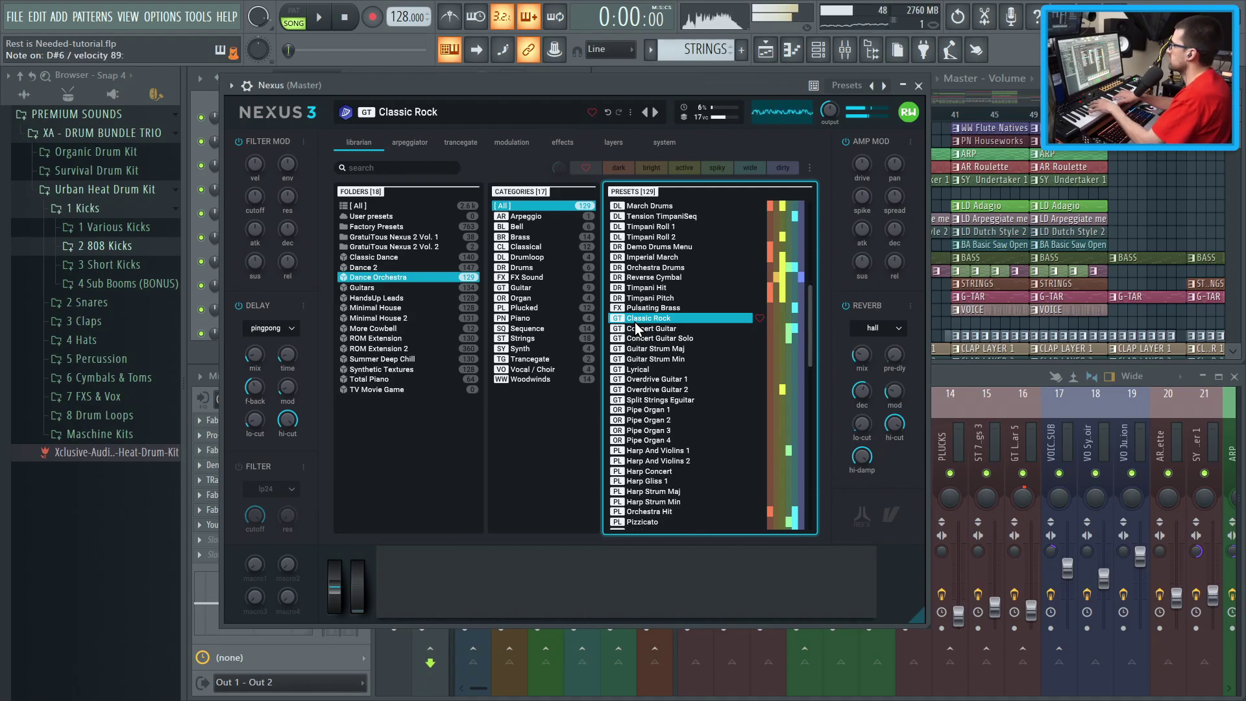
left_click(685, 329)
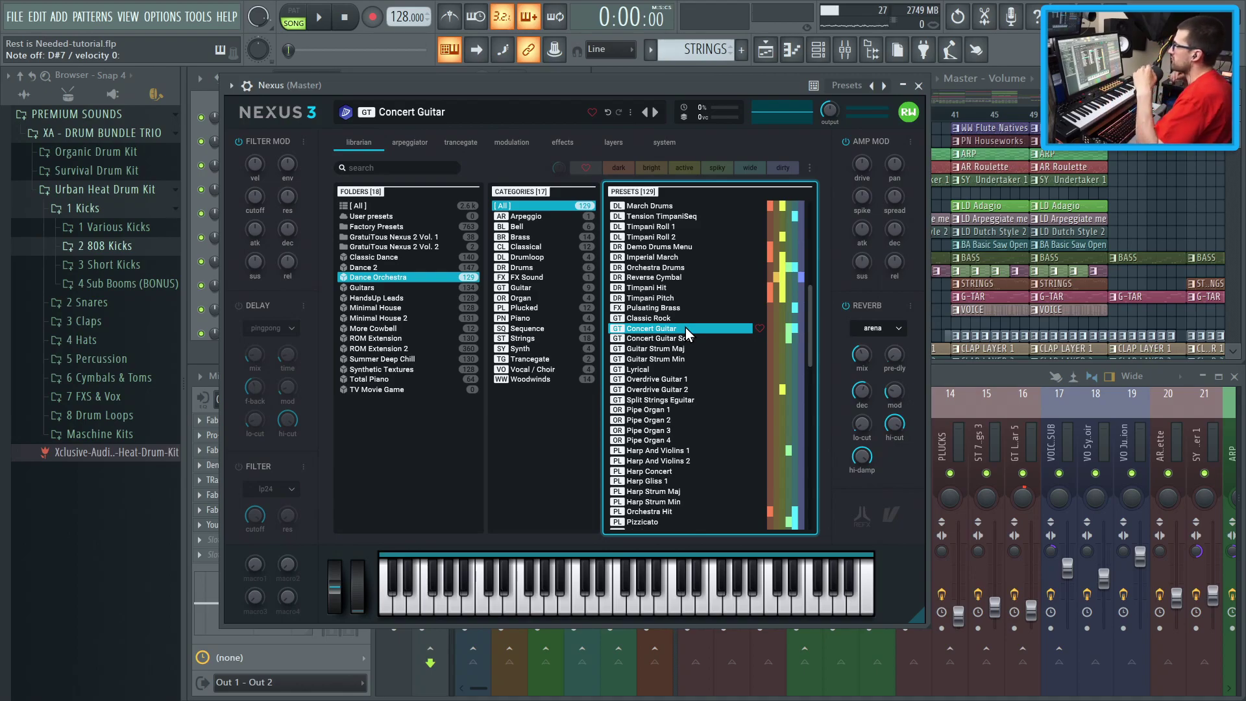
Step: Inspect the EQ curve of the first FabFilter Pro-Q 3 on the Master mixer track and close it
left_click(1027, 376)
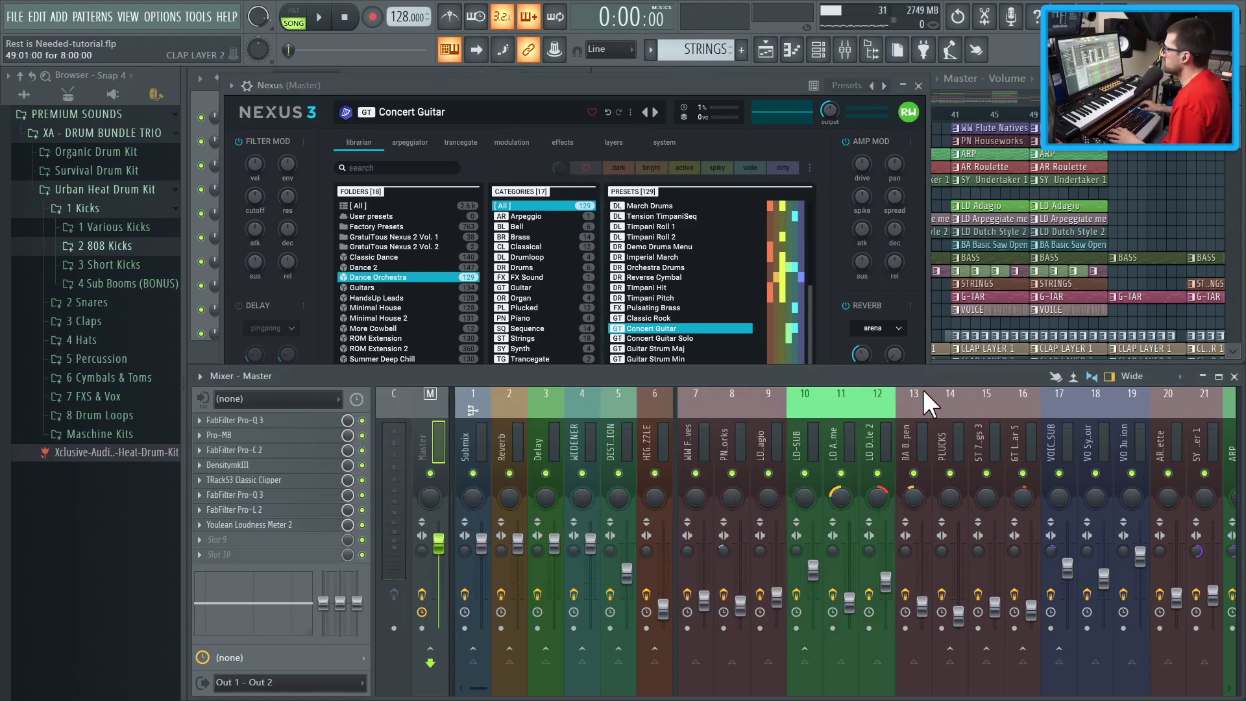
left_click(286, 421)
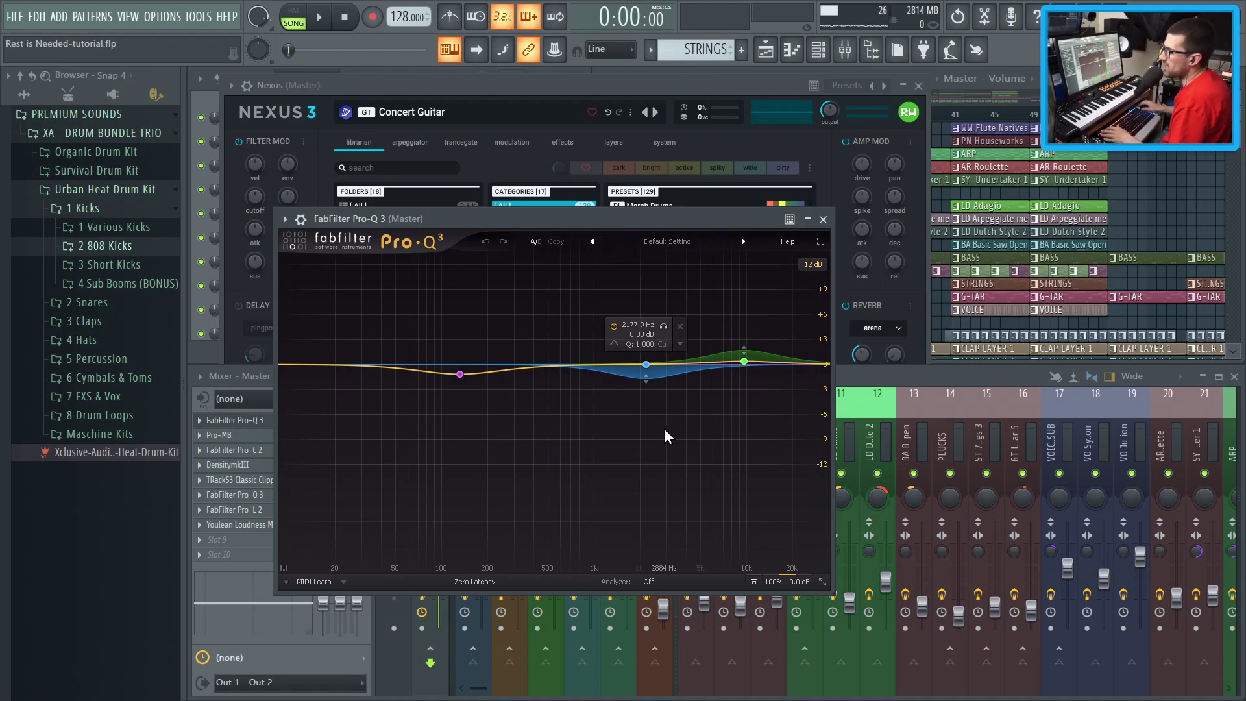
key("Escape")
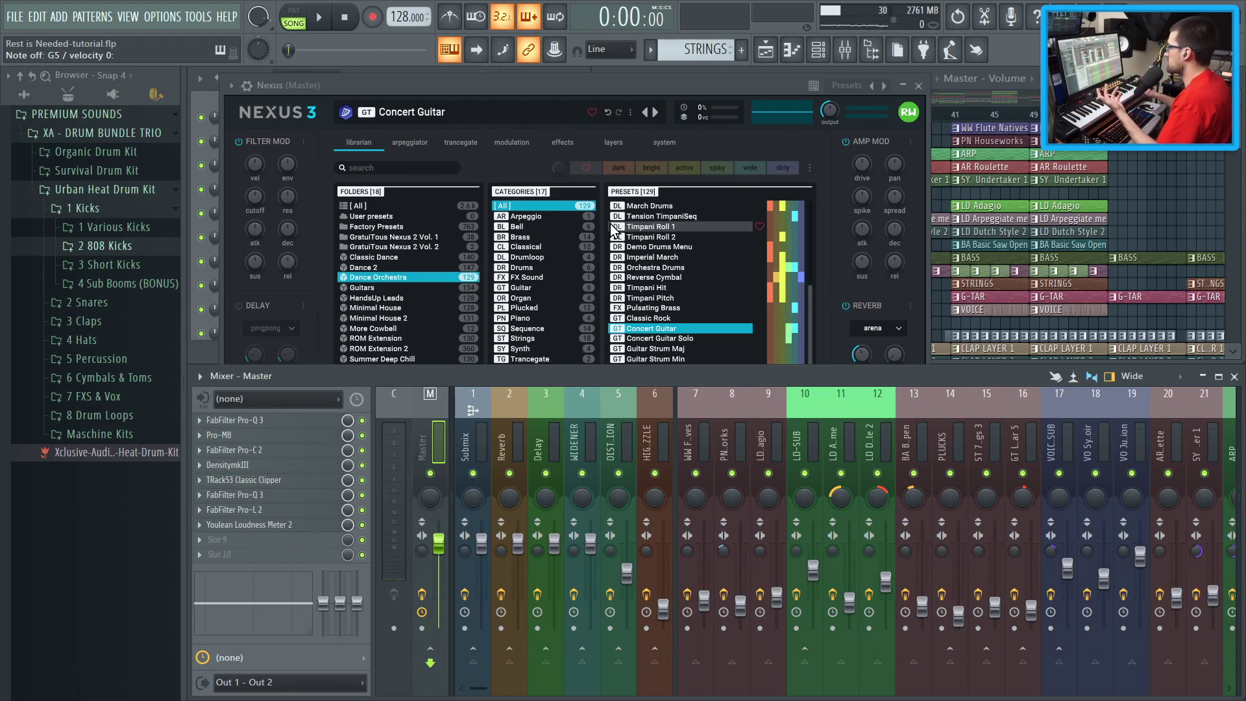
Step: Return to Nexus, filter all folders by the Arpeggio category, and audition the Clockworks preset
left_click(593, 89)
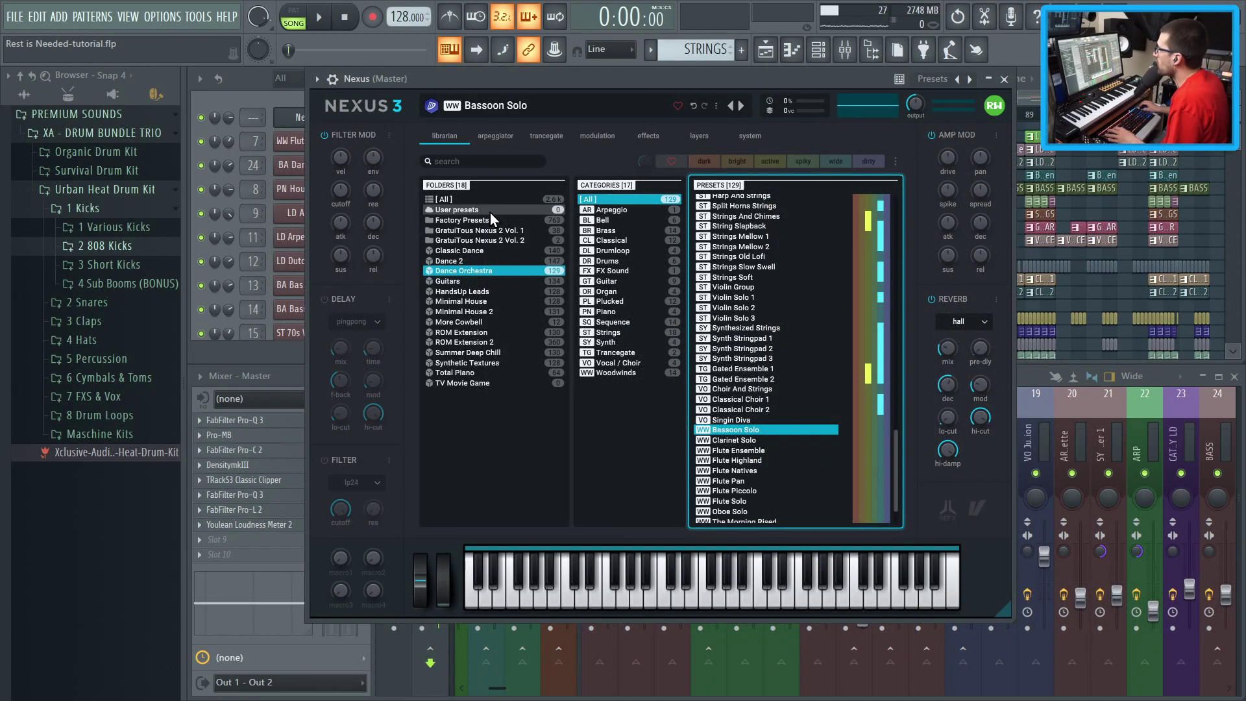
left_click(488, 201)
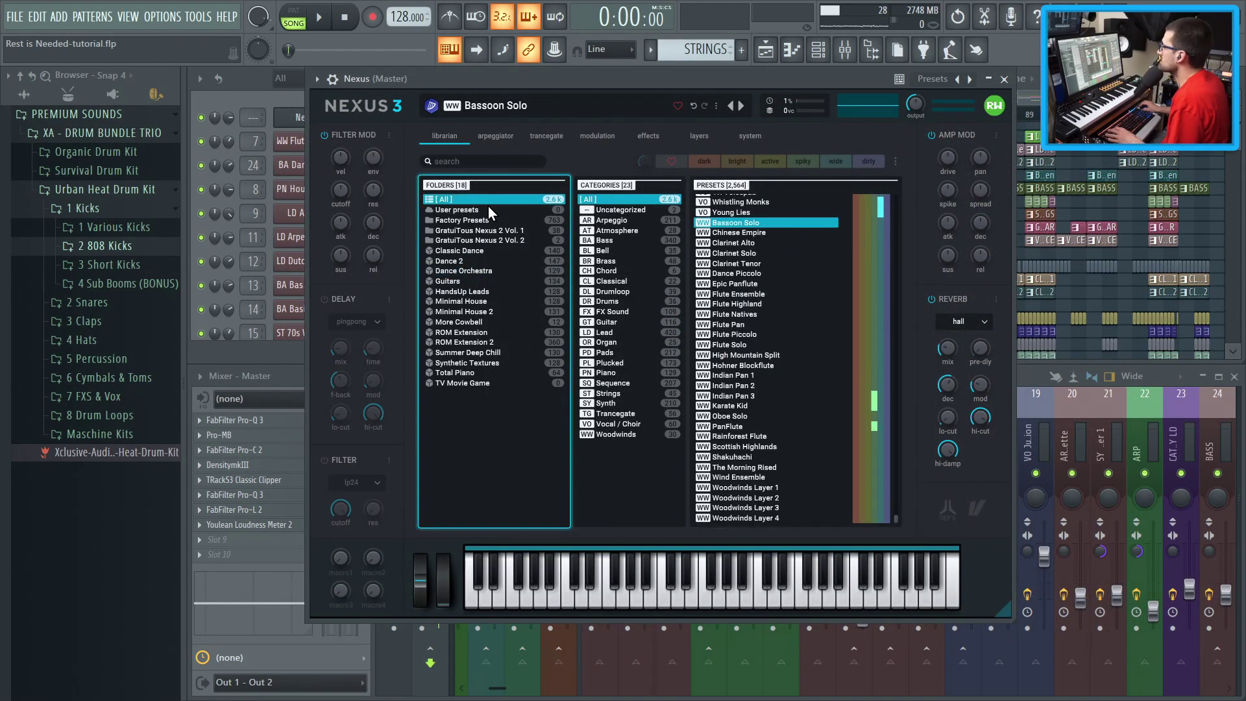
left_click(624, 223)
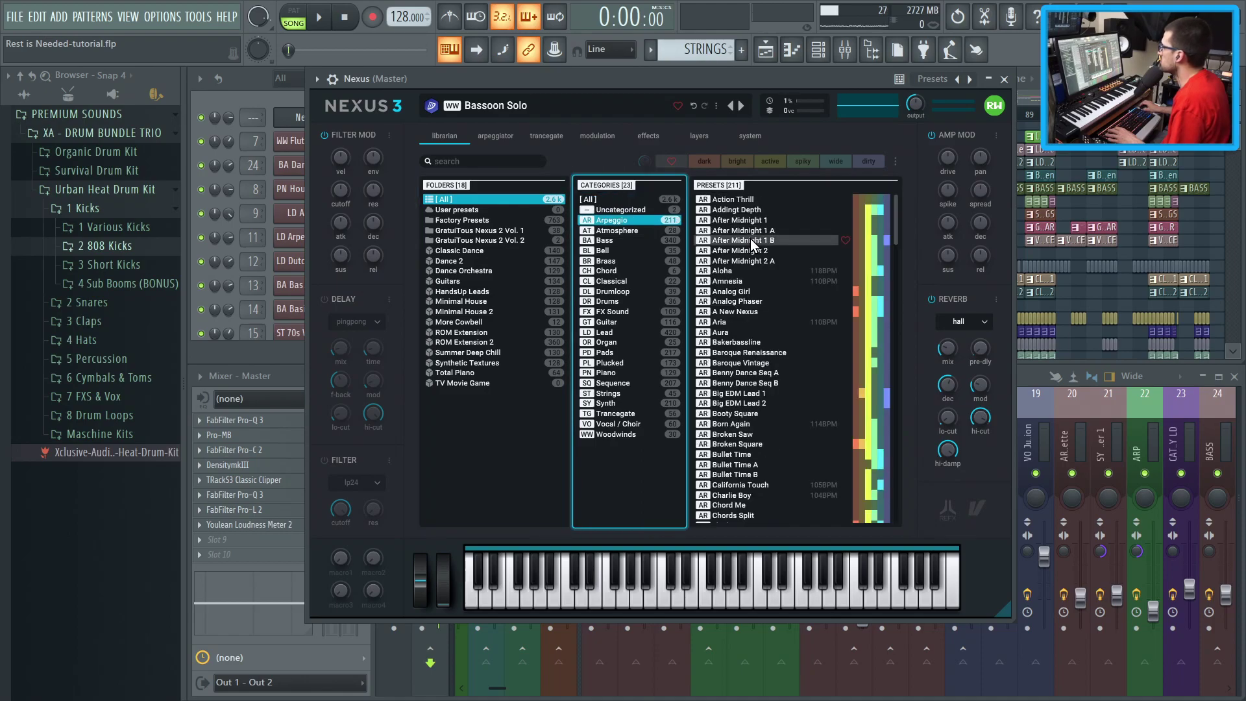
scroll(745, 354, "down", 5)
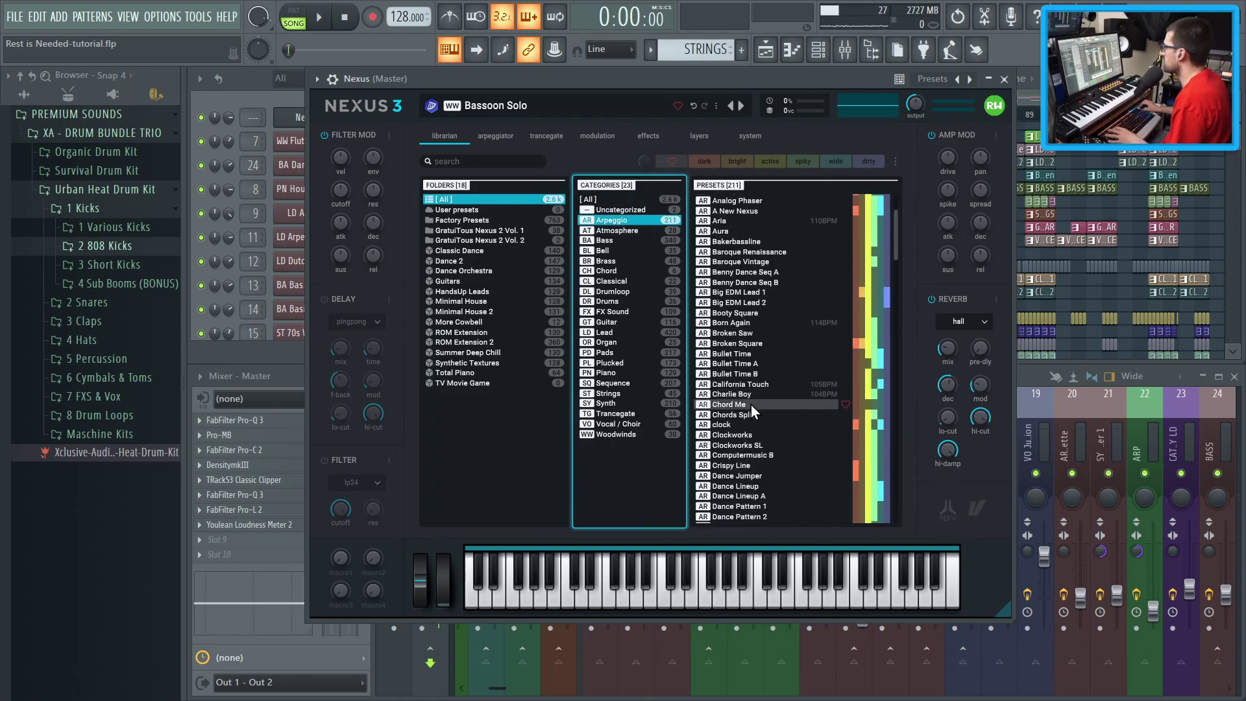
left_click(753, 401)
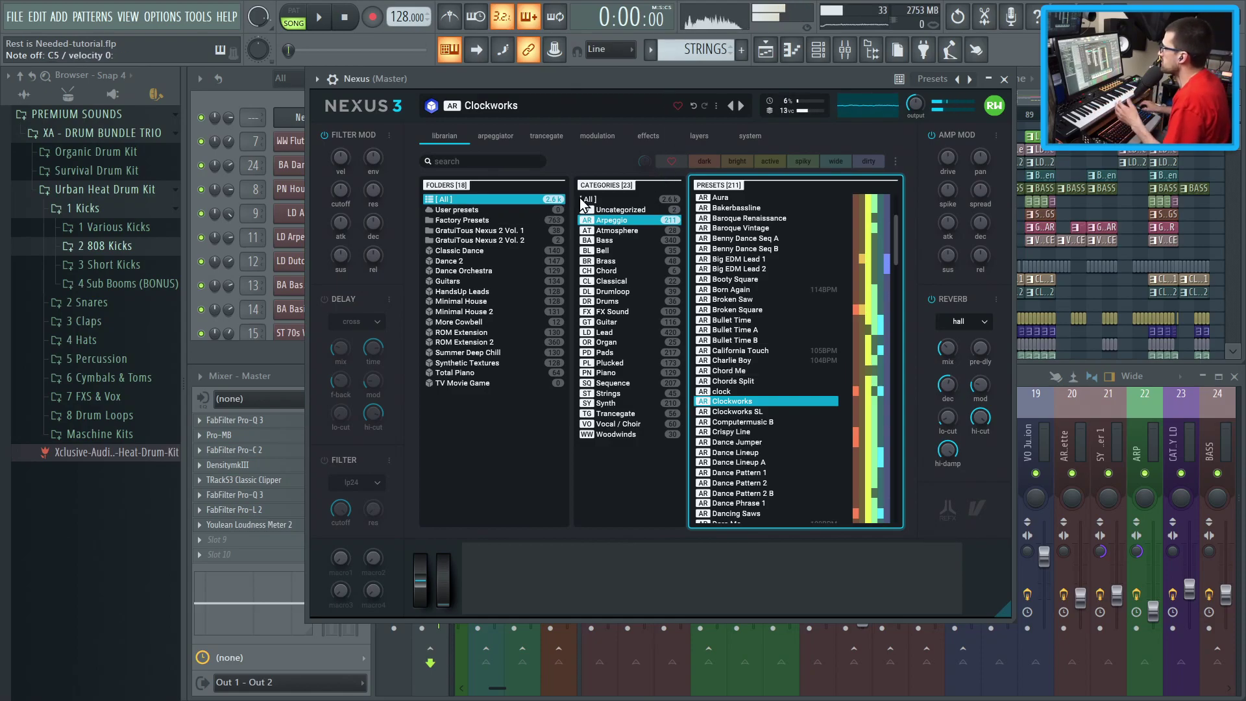
Step: Examine the Clockworks preset's trance gate and arpeggiator pages, return to the preset library, and close Nexus
left_click(551, 139)
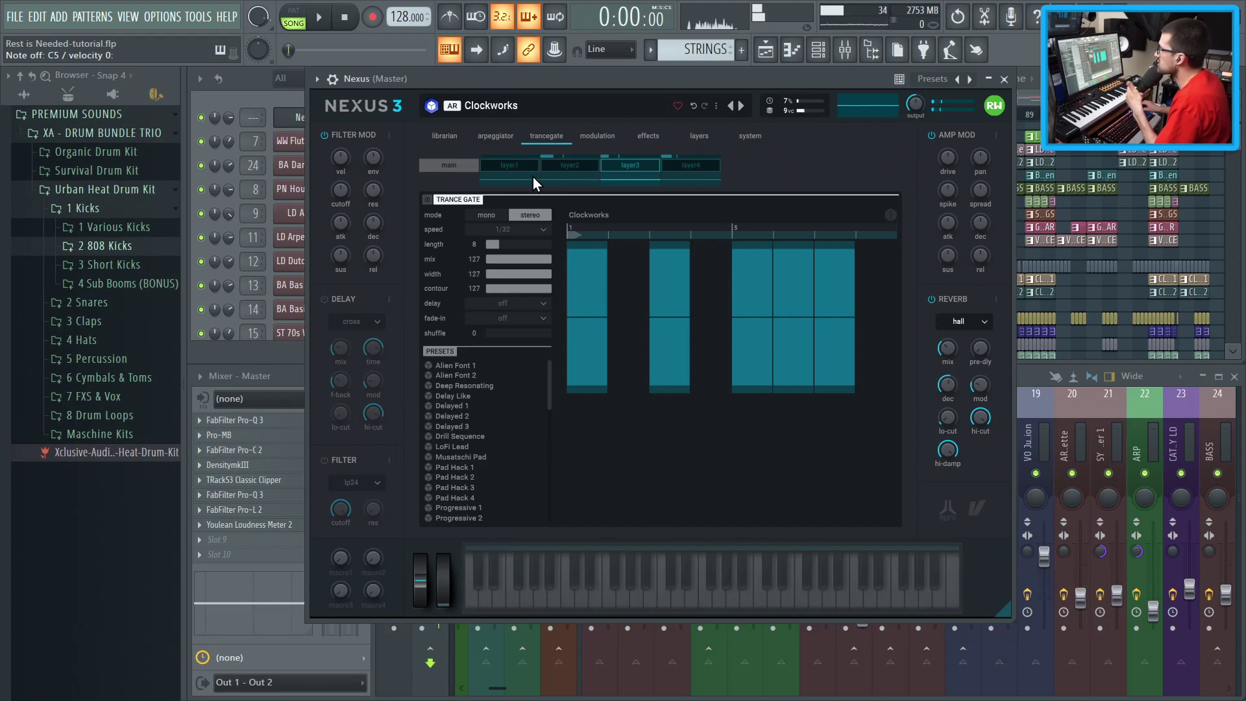
left_click(495, 134)
left_click(445, 135)
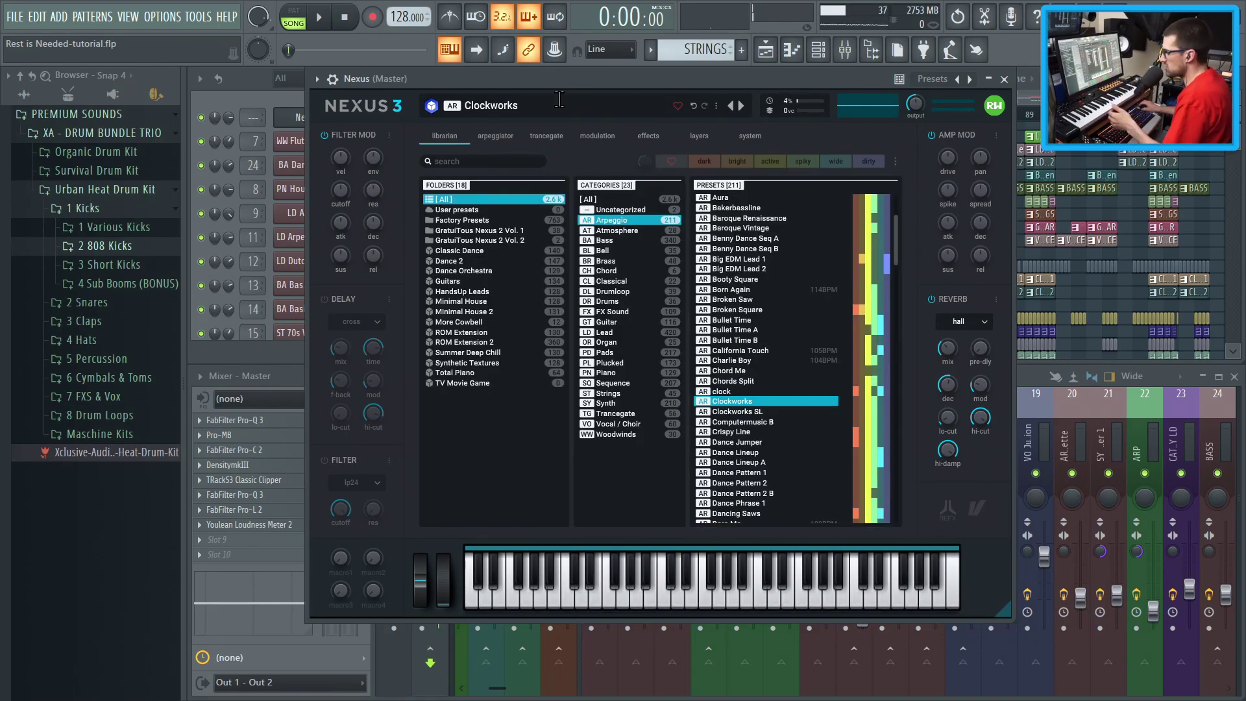
key("Escape")
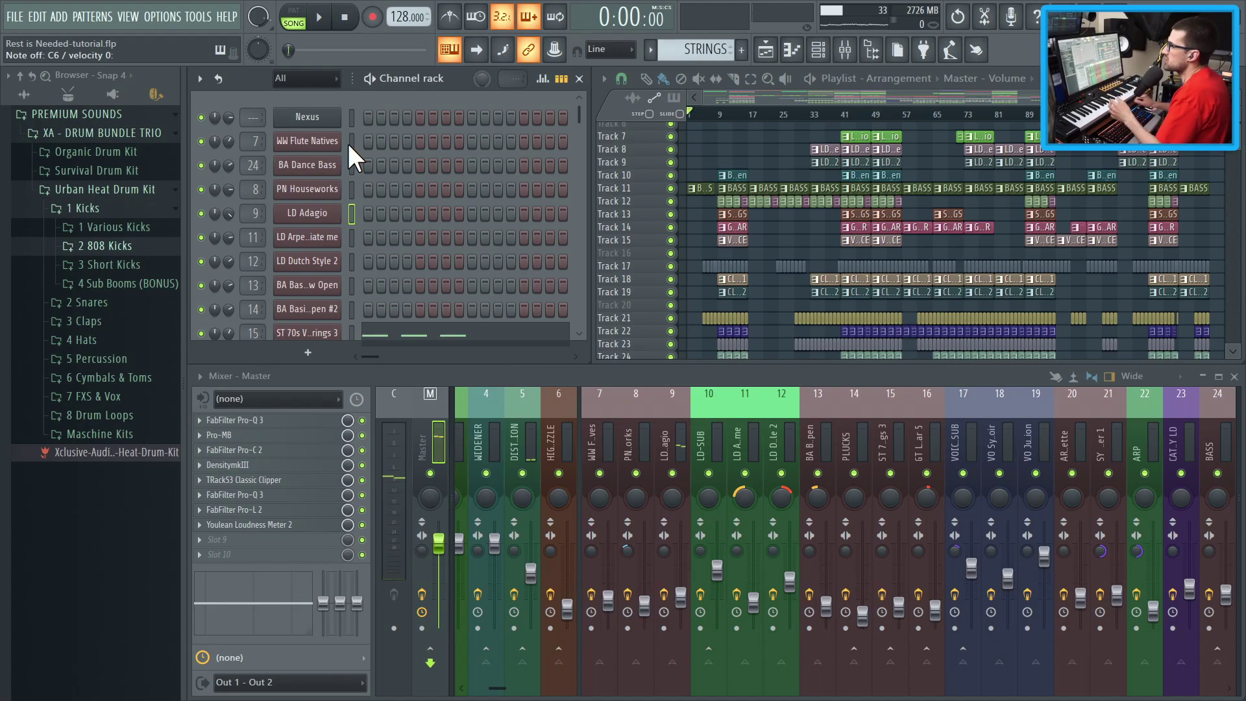
Step: Bring up the LD Adagio channel's Nexus instance and browse its presets in the Lead category
left_click(312, 217)
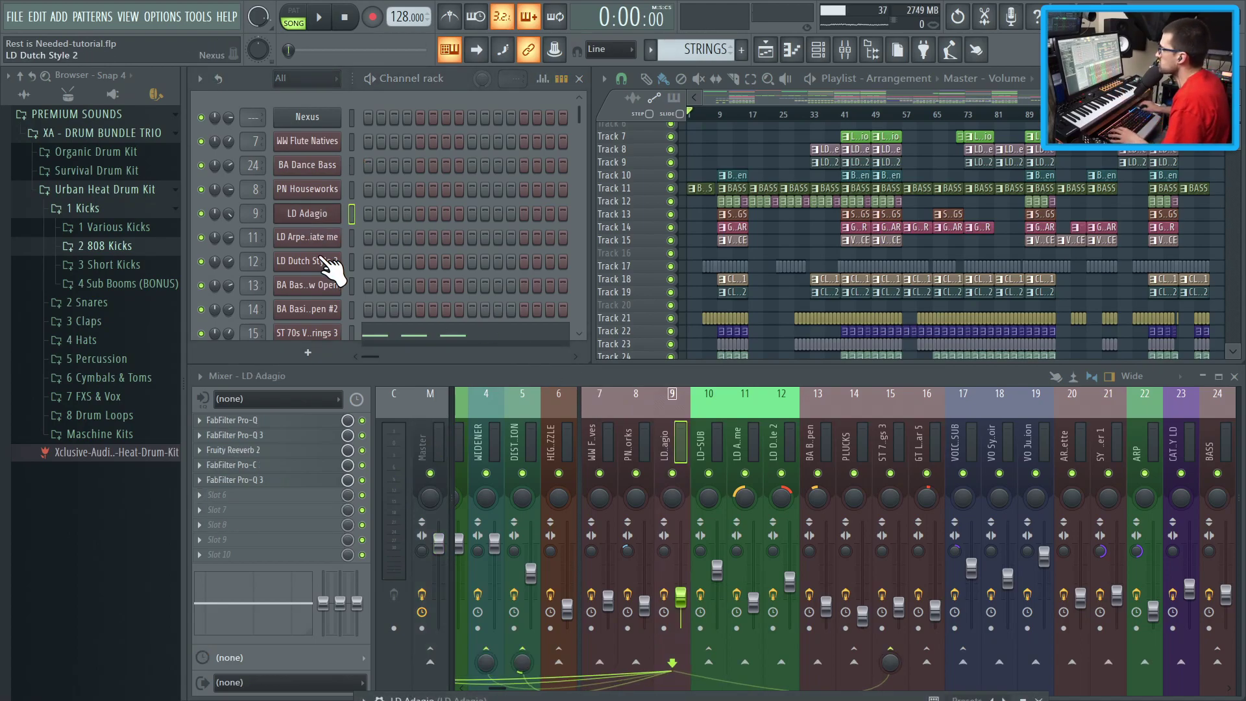
left_click(309, 214)
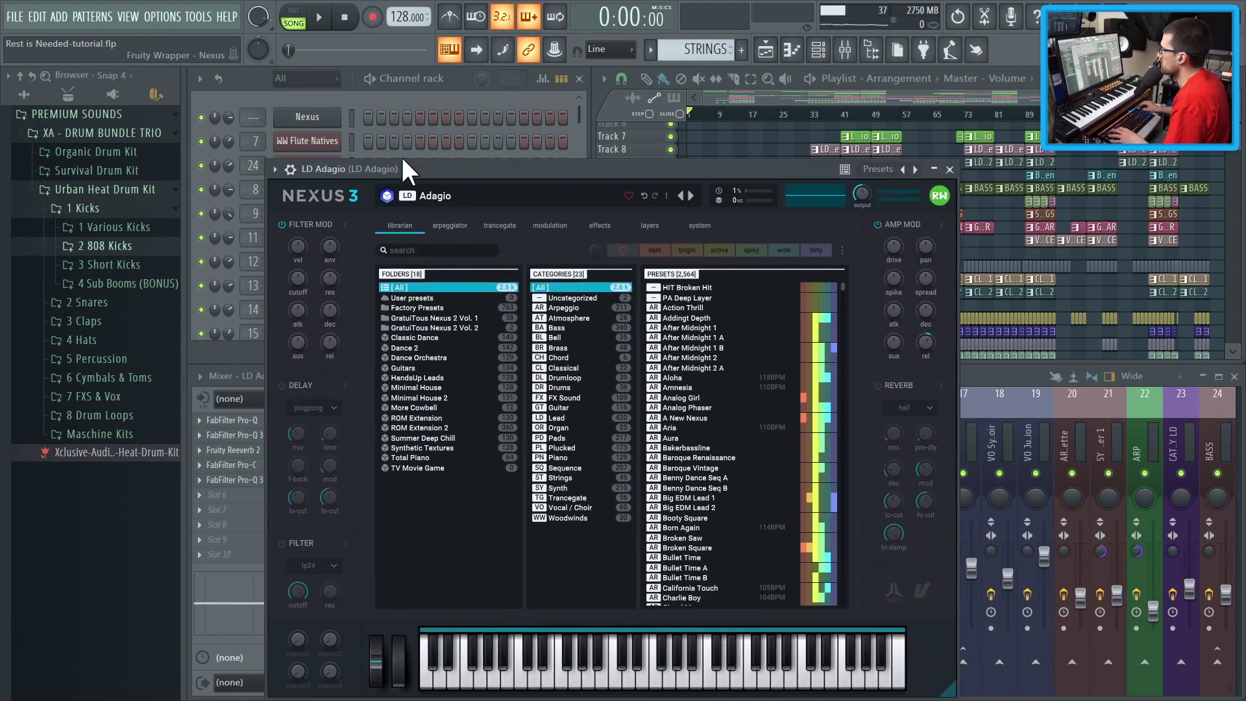
left_click_drag(403, 162, 377, 96)
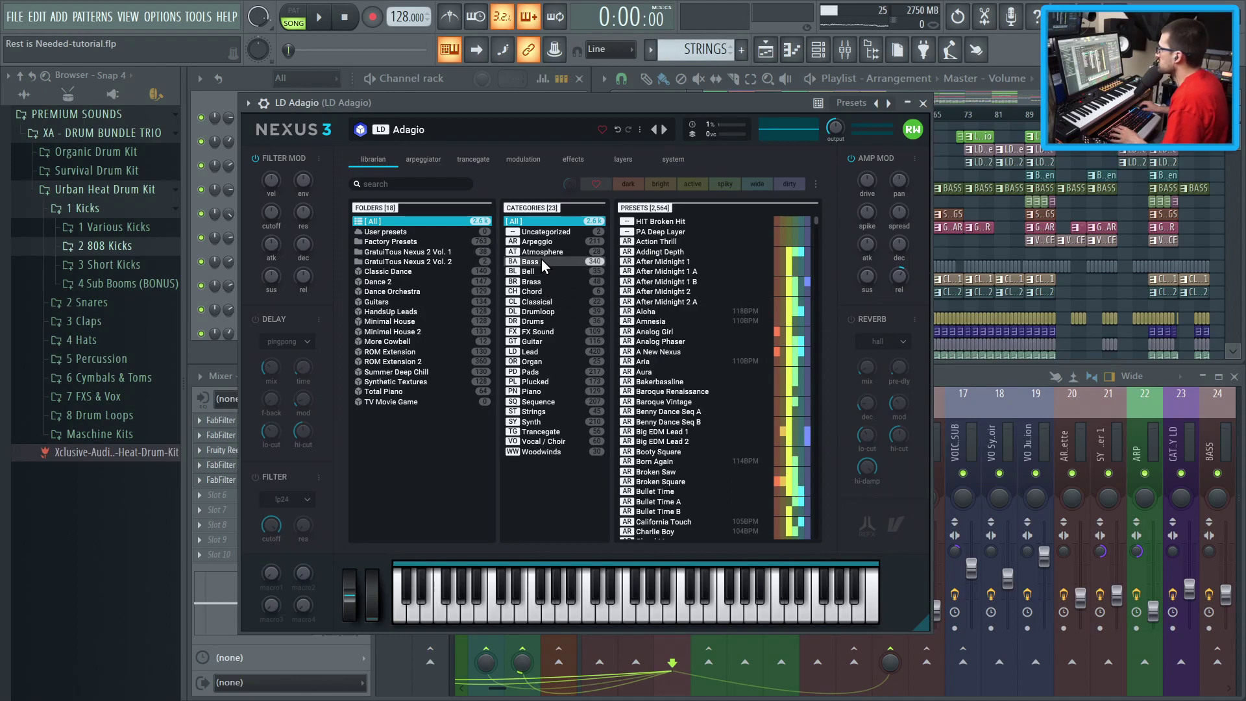
left_click(536, 351)
scroll(678, 273, "down", 3)
scroll(676, 287, "down", 20)
scroll(673, 373, "down", 20)
scroll(664, 372, "down", 9)
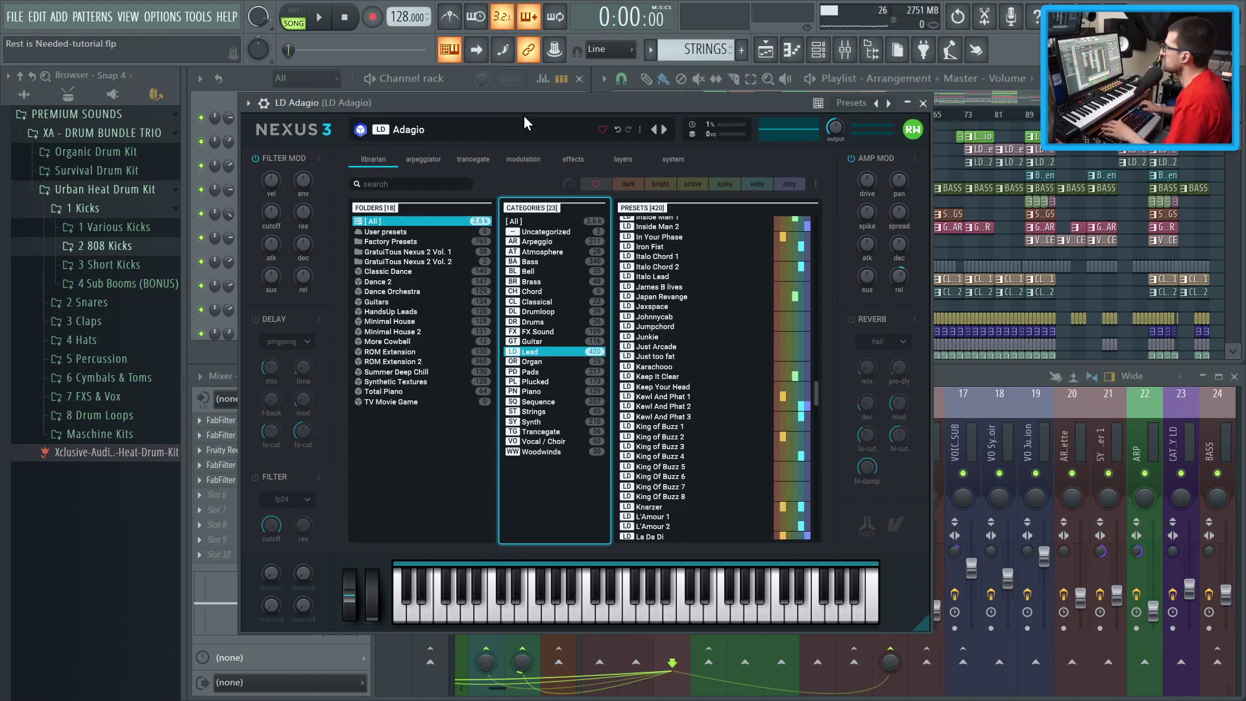
Step: Switch back to the Nexus channel, filter by the Lead category, and audition Brass 3, Blast The Master and Bass Trigger
left_click(434, 96)
left_click(328, 120)
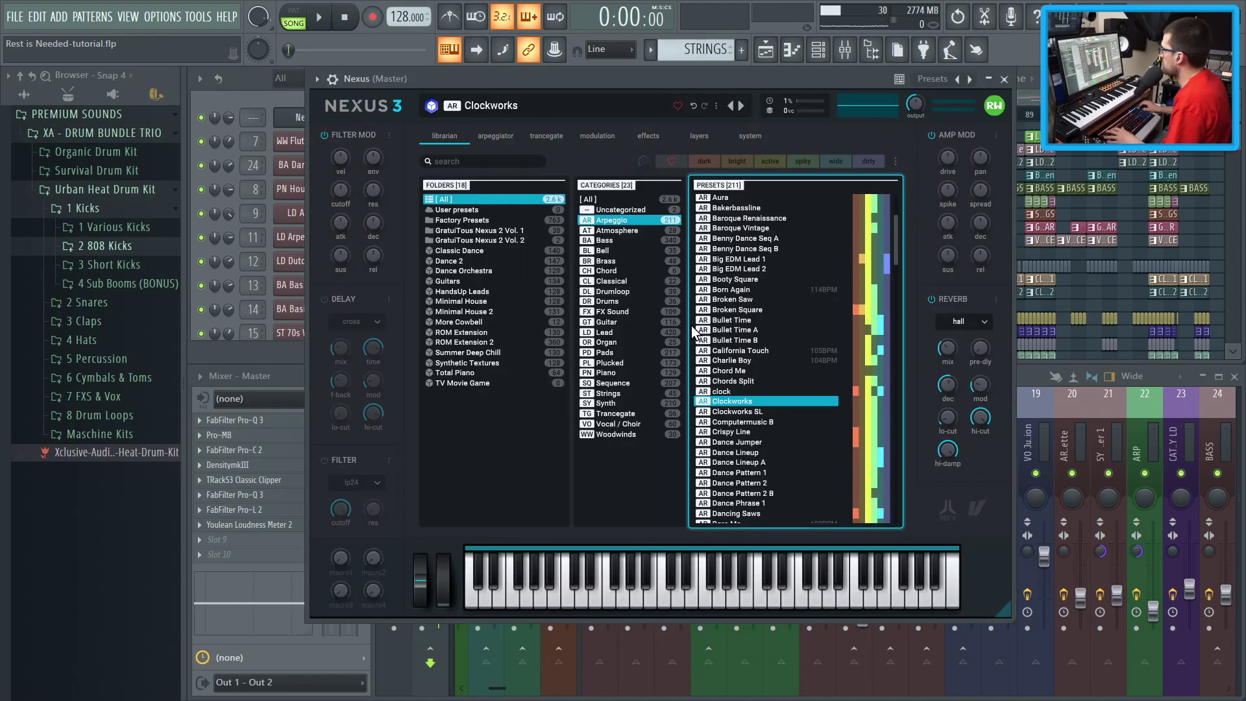
left_click(609, 332)
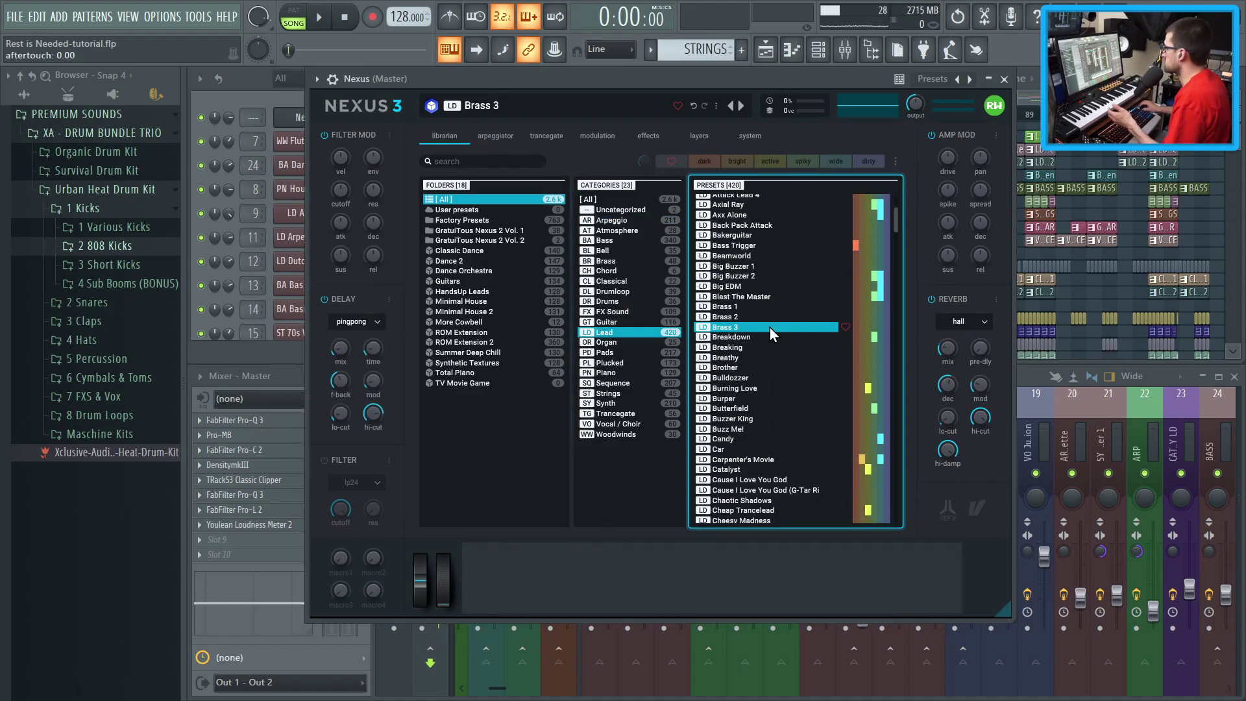
left_click(753, 296)
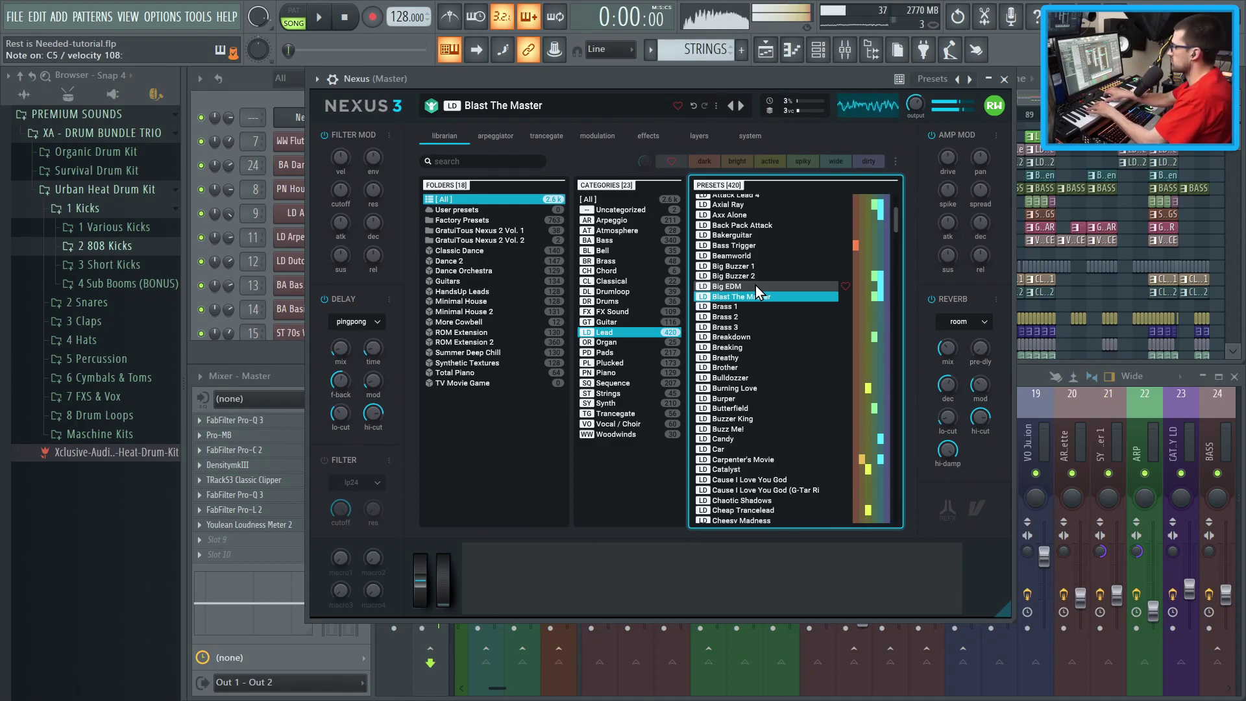
left_click(771, 245)
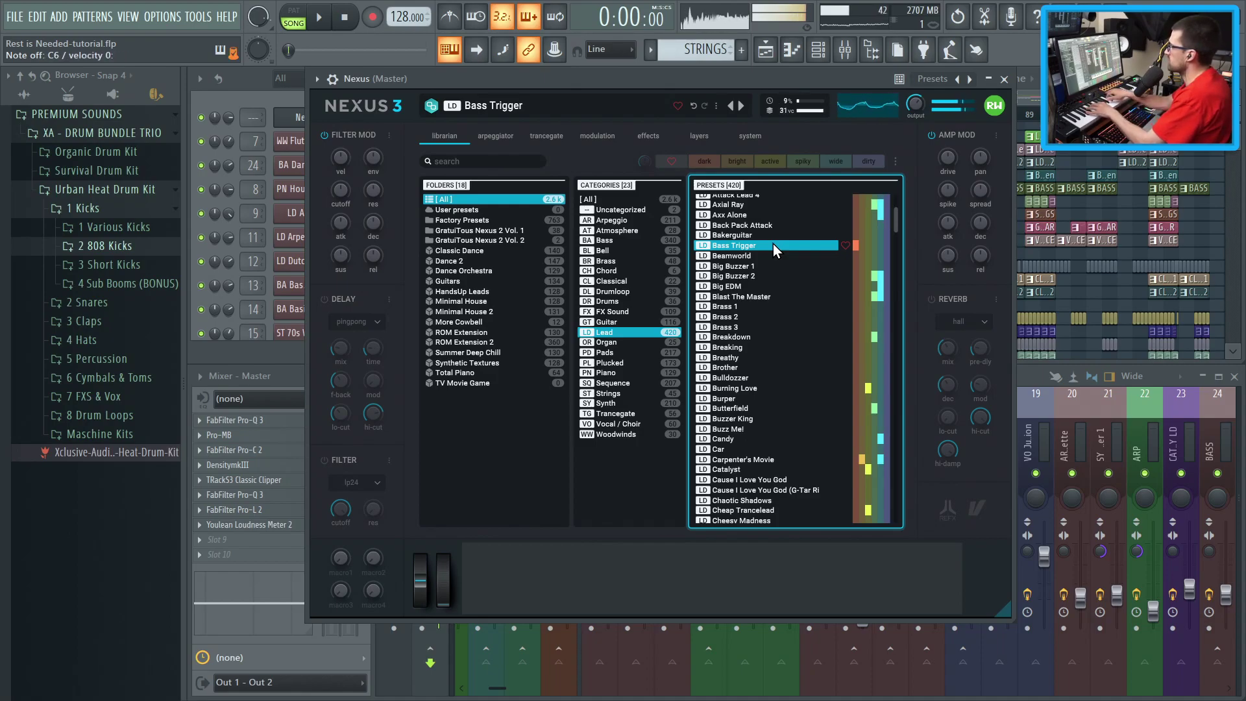
Step: Audition the Lead presets one after another from Beamworld down to Breakdown
key("Down")
key("Down")
key("Down")
key("Down")
key("Down")
key("Down")
key("Down")
key("Down")
key("Down")
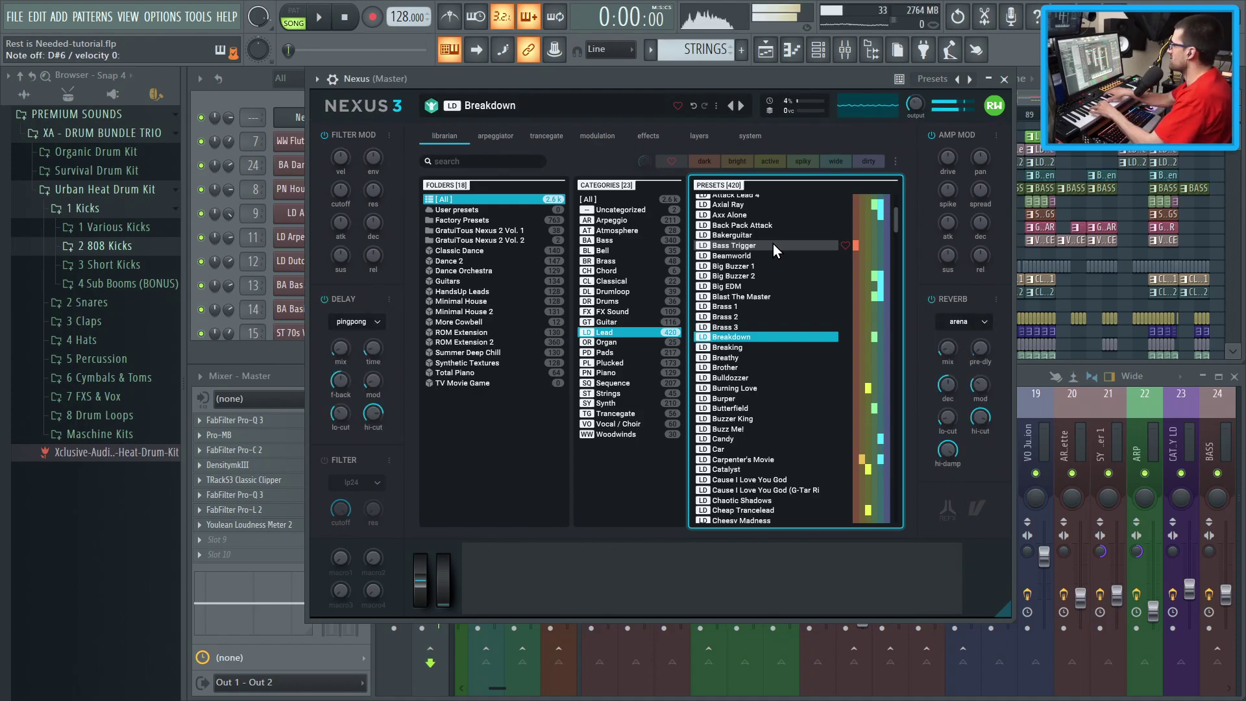
Step: Audition the Breaking preset in the Lead category and close Nexus
key("Down")
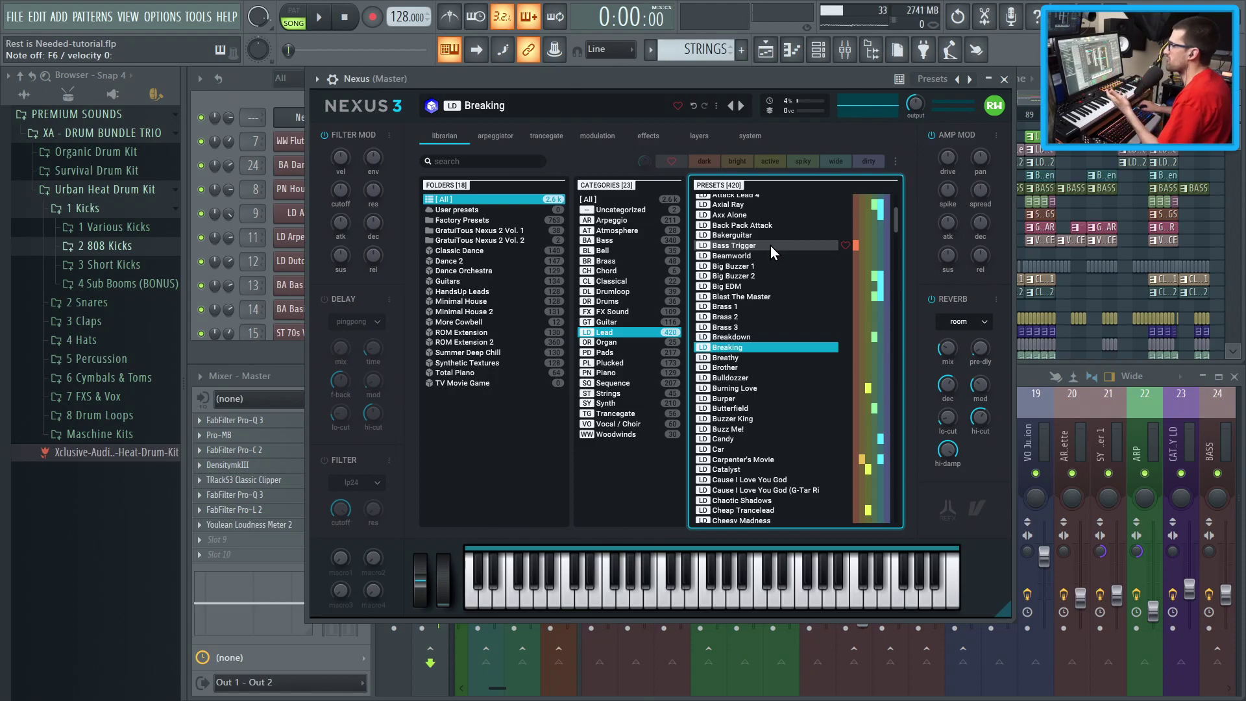
left_click_drag(622, 83, 552, 83)
key("Escape")
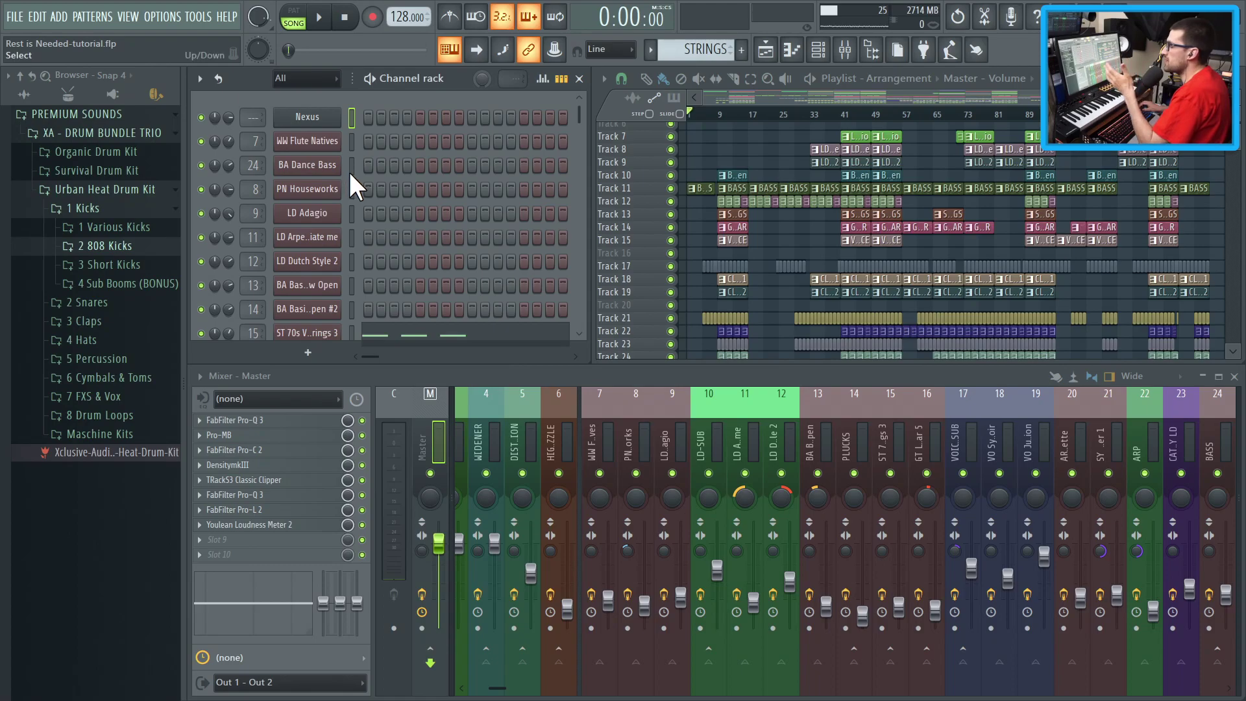
Step: Look over several instrument tracks in the mixer, including WW Flute Natives, and select the LD Dutch Style 2 channel
left_click(820, 423)
left_click(988, 432)
left_click(585, 425)
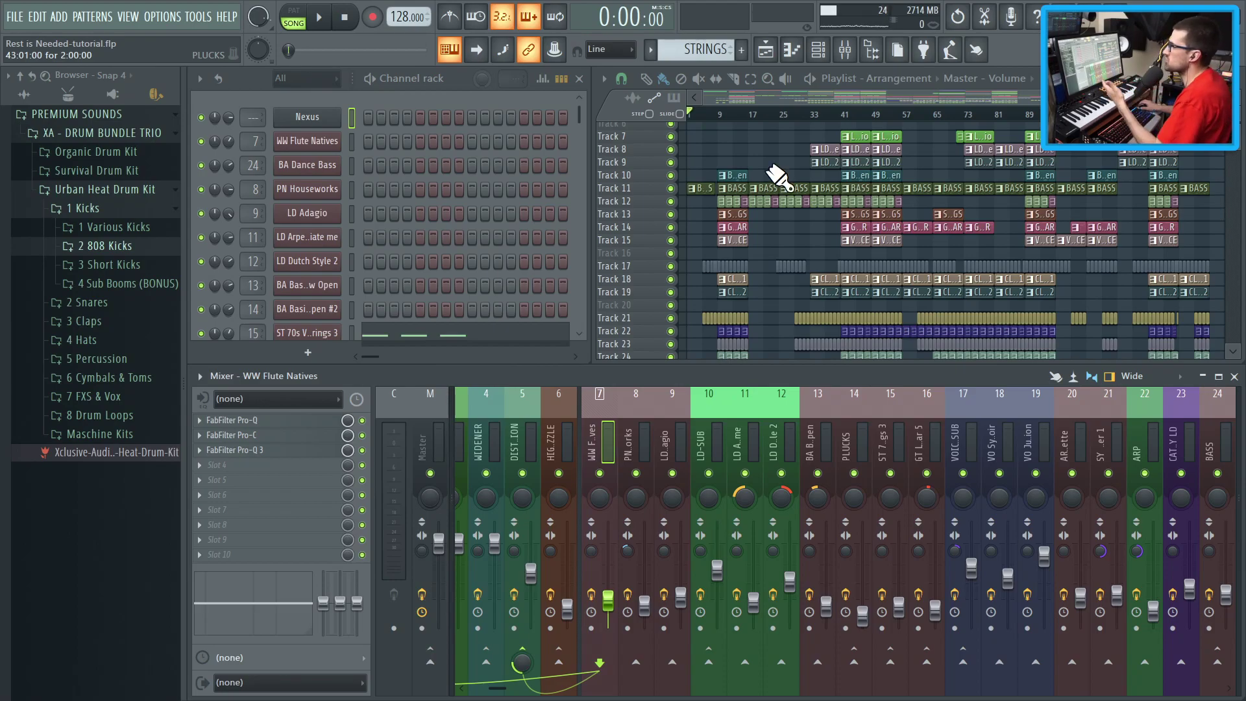
scroll(313, 296, "down", 3)
left_click(338, 262)
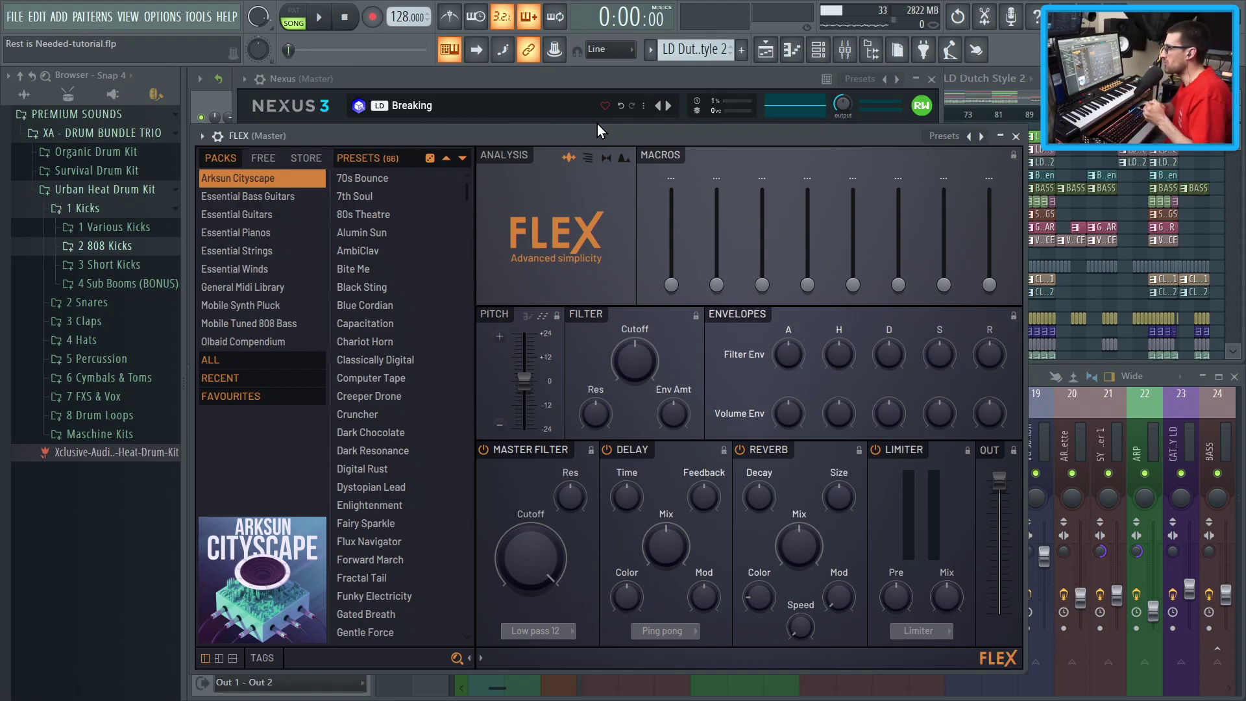
Step: Compare the Nexus and FLEX interfaces by bringing Nexus forward, moving it aside, and bringing FLEX back in front of it
left_click(540, 85)
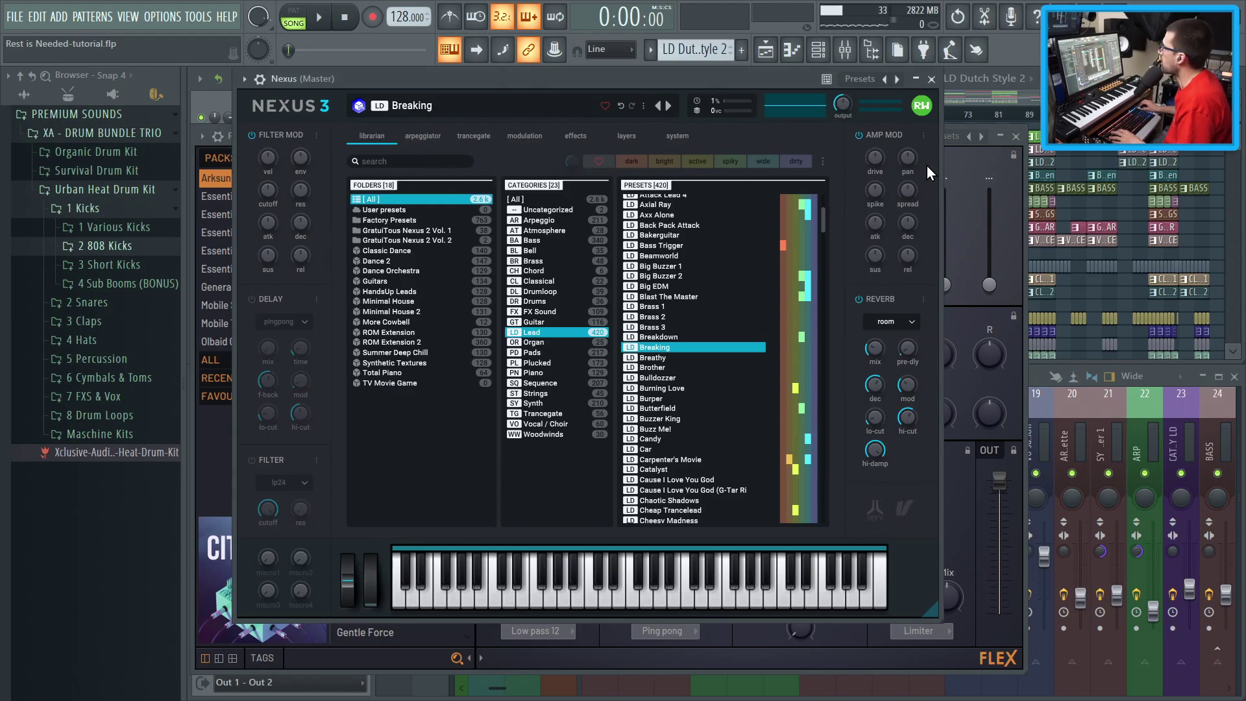
left_click_drag(563, 79, 539, 88)
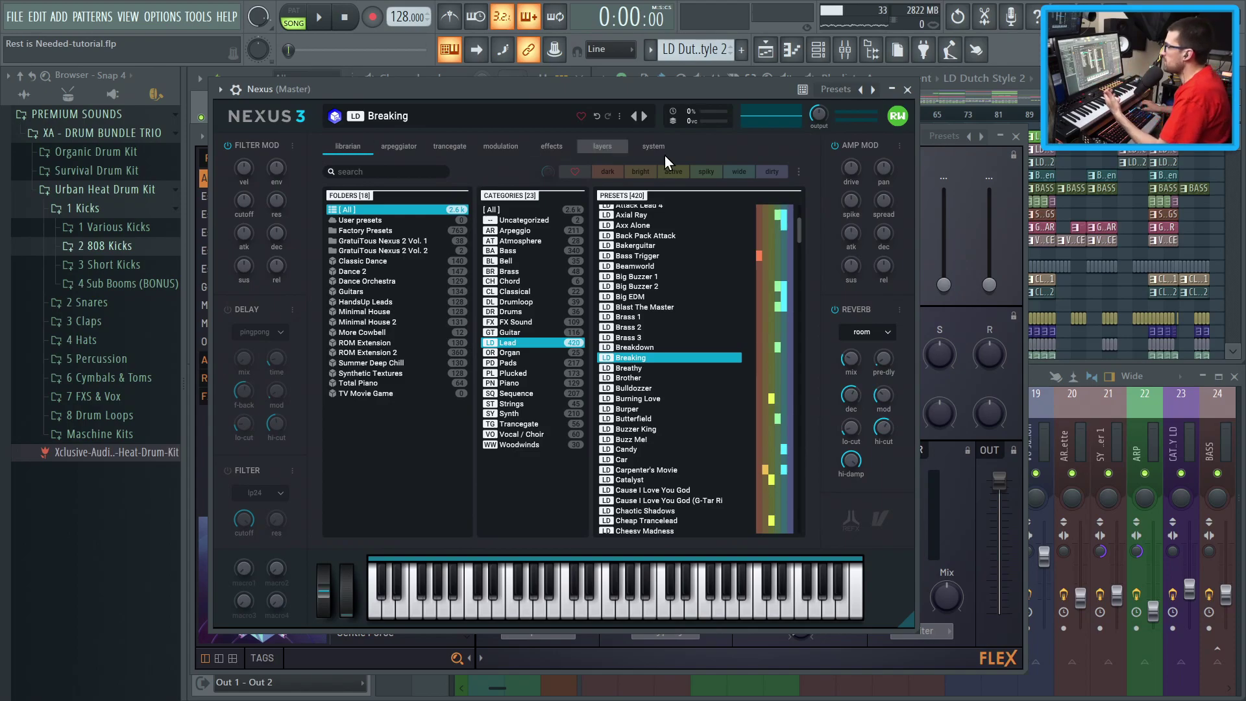
left_click(932, 155)
left_click_drag(715, 131, 713, 80)
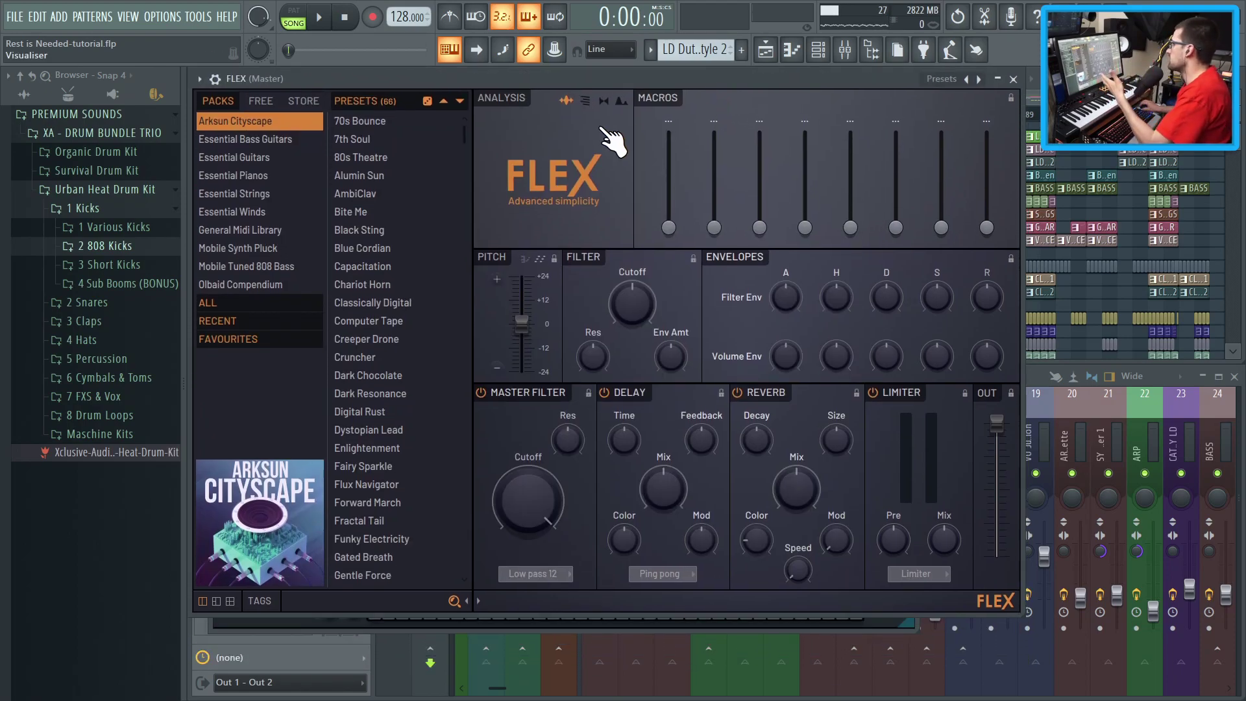